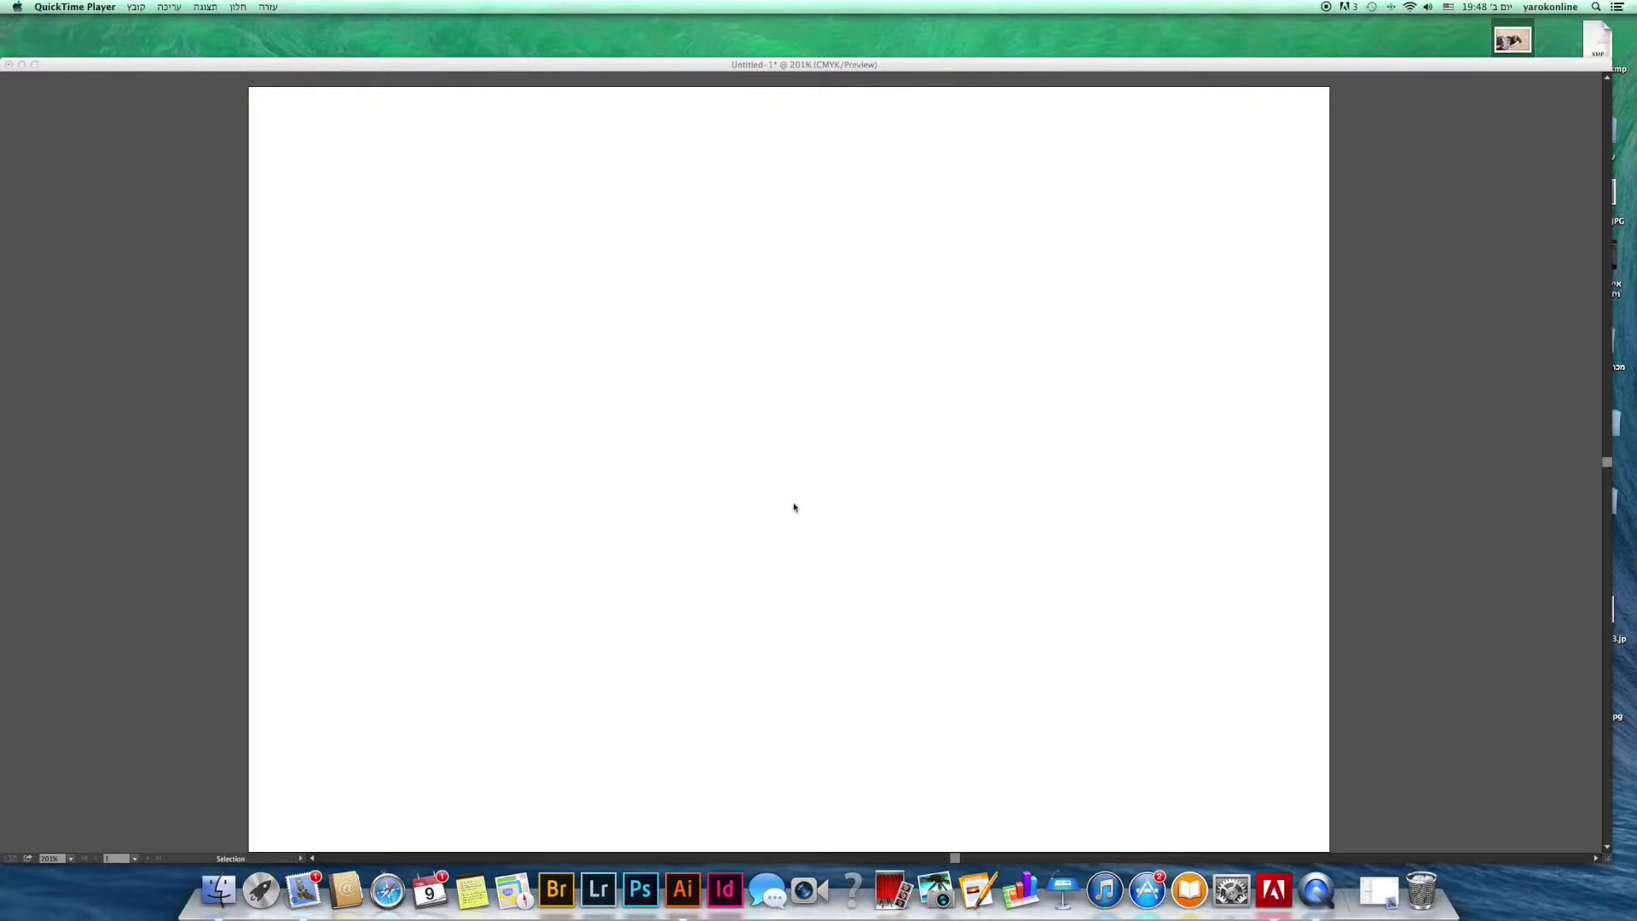
- Activate the blank untitled document and float the Tools panel beside the page
{"action": "left_click", "coordinate": [807, 488]}
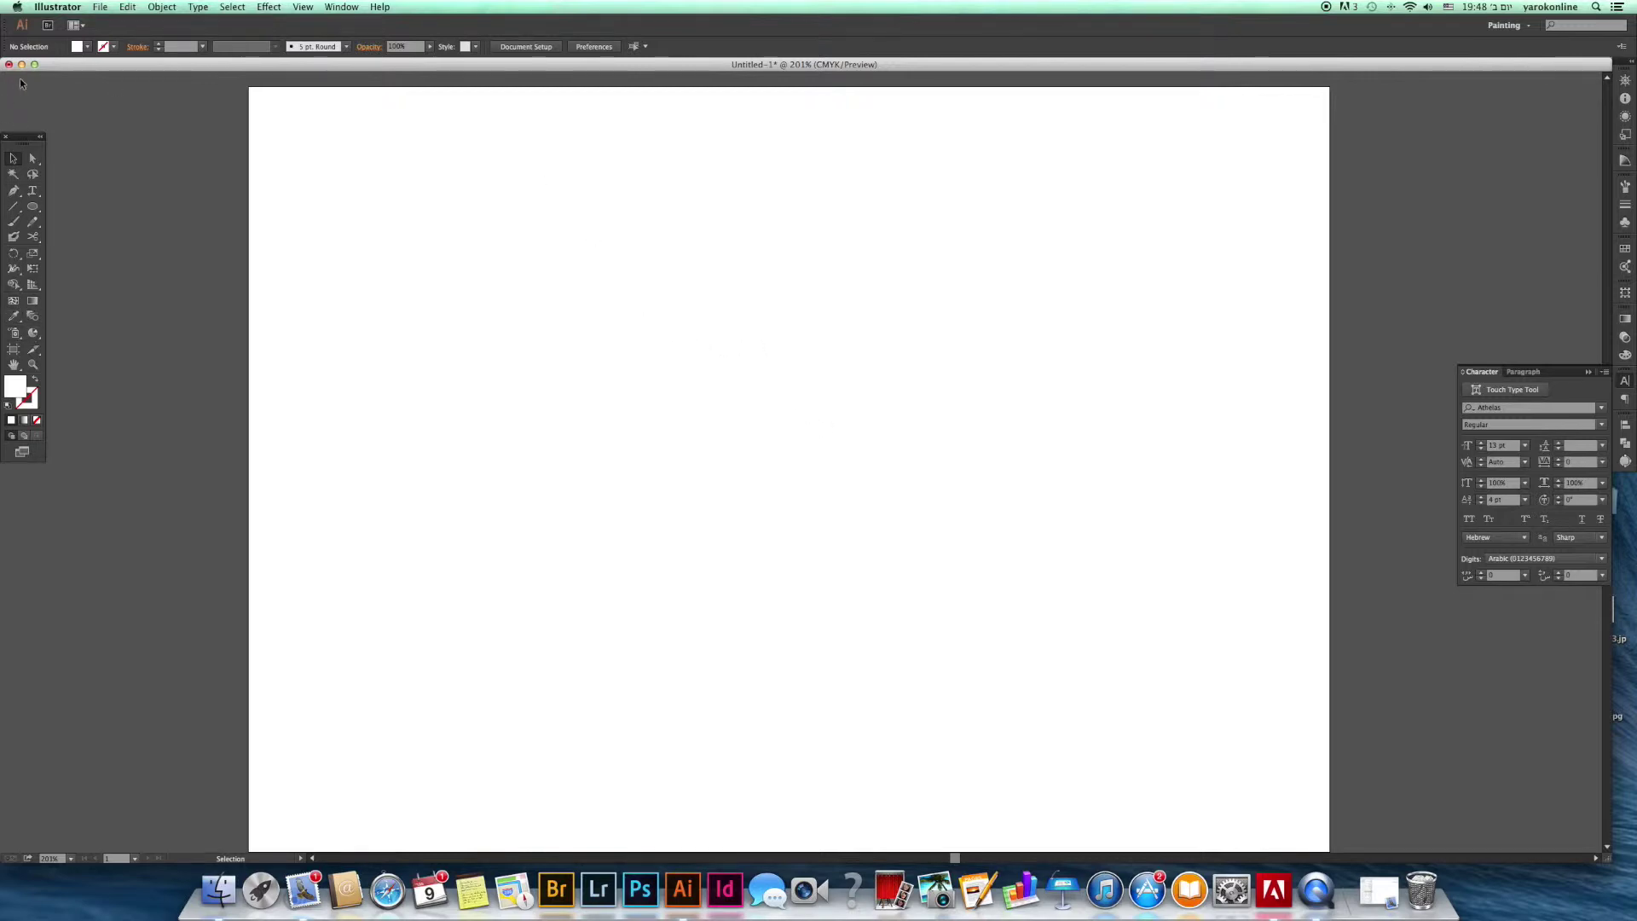
{"action": "left_click_drag", "start_coordinate": [22, 138], "coordinate": [174, 133]}
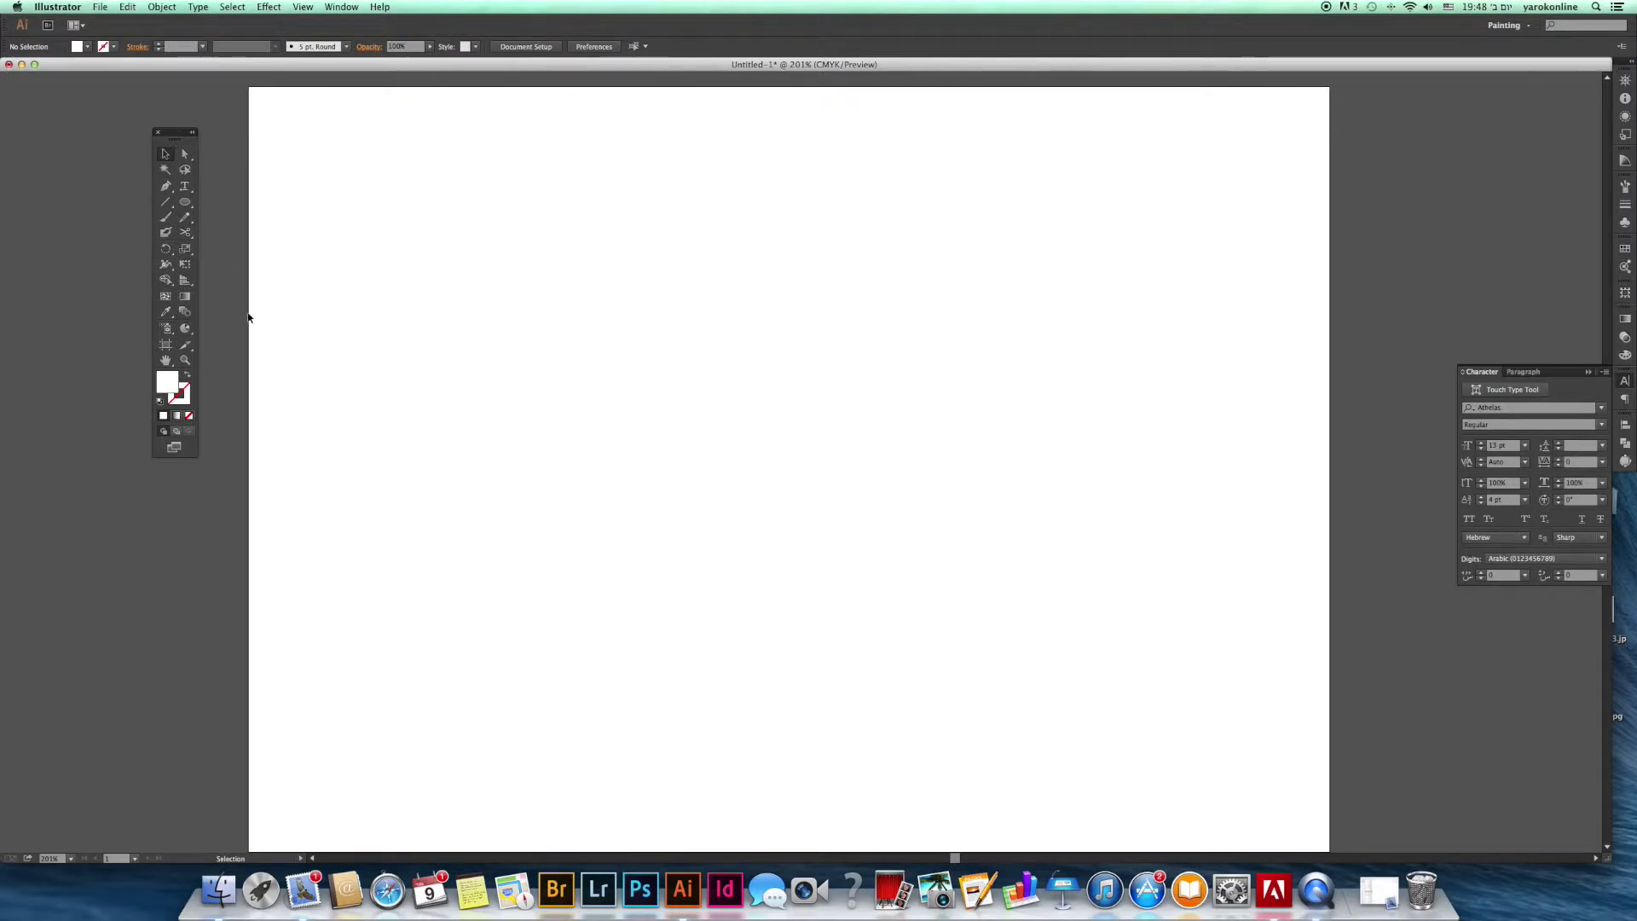
- Switch the graph tool from Pie Graph to Column Graph
{"action": "left_click", "coordinate": [187, 331]}
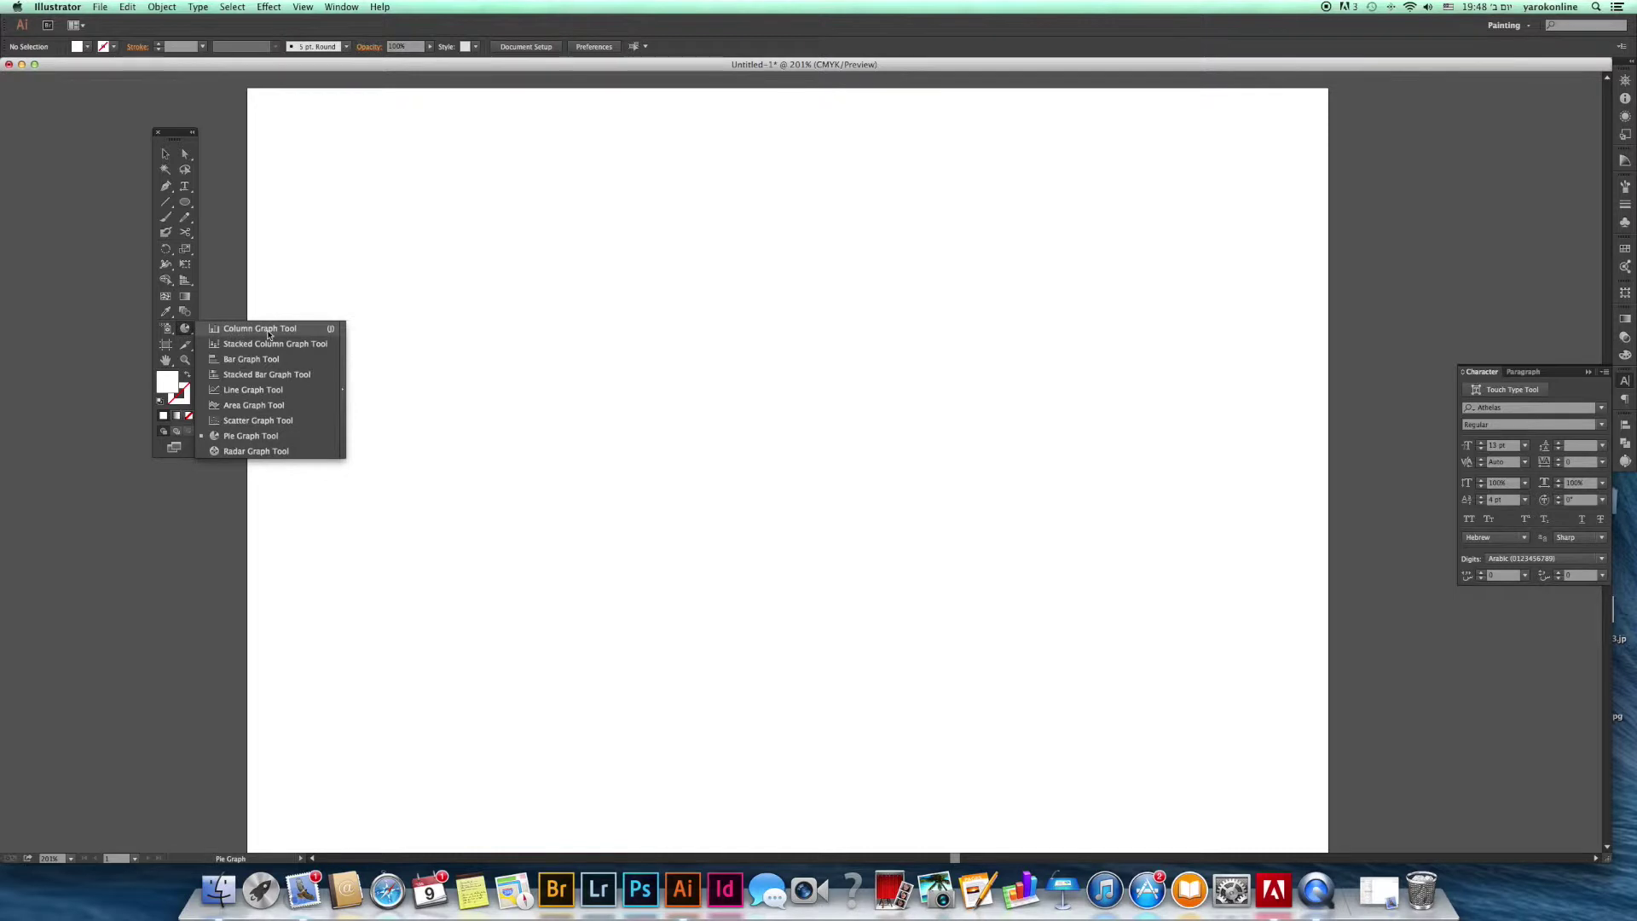
{"action": "left_click", "coordinate": [268, 332]}
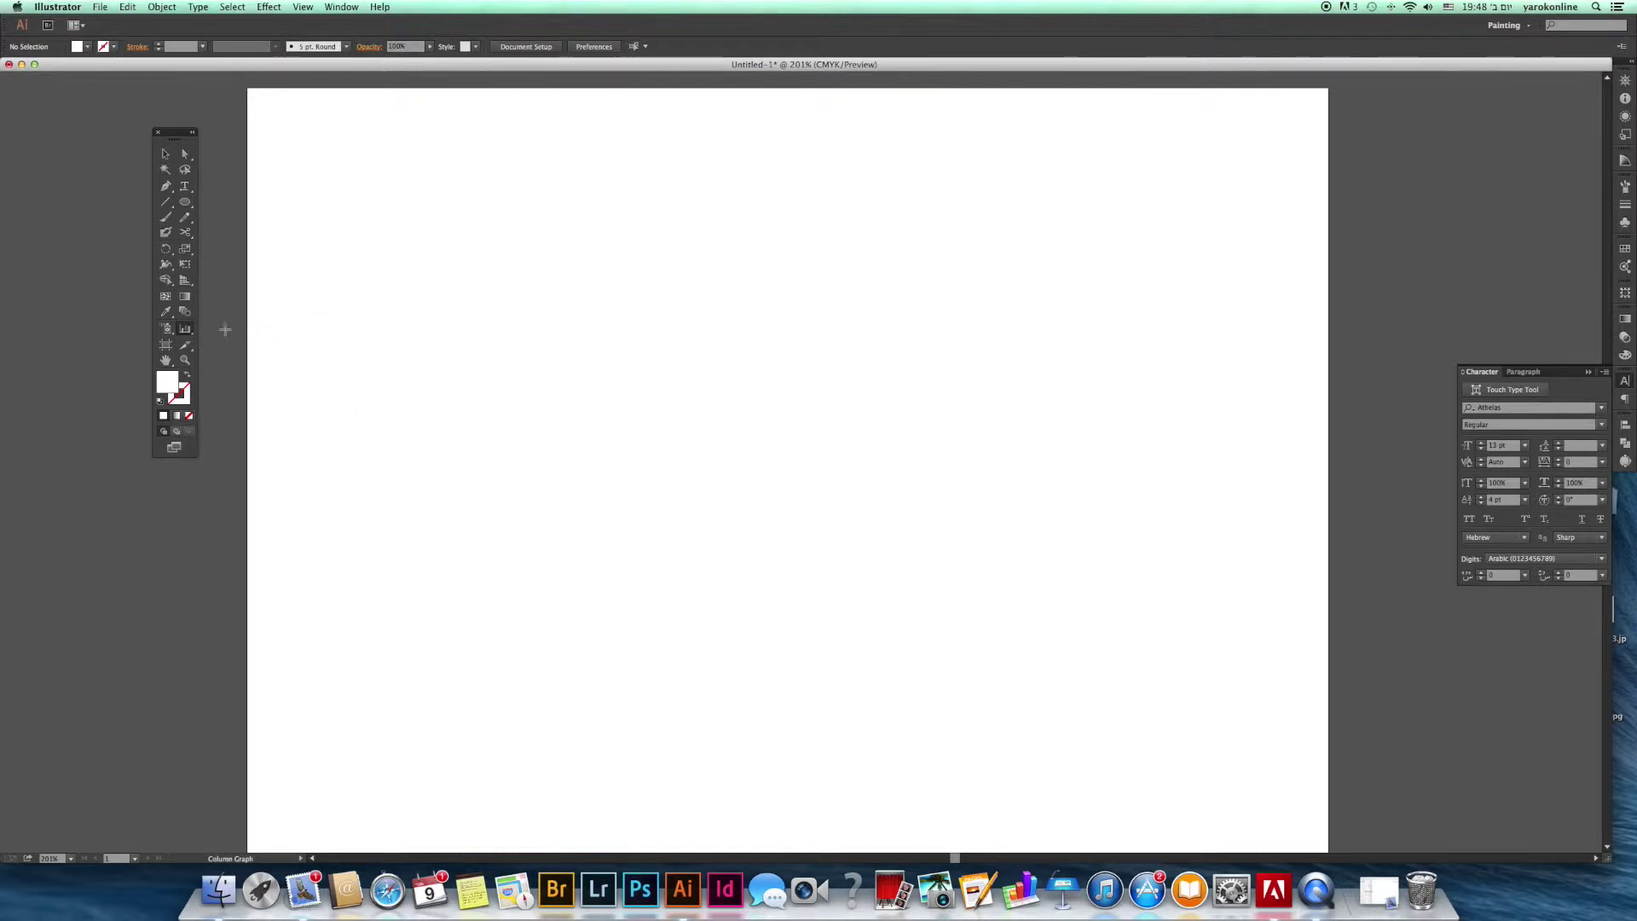
{"action": "left_click", "coordinate": [188, 332]}
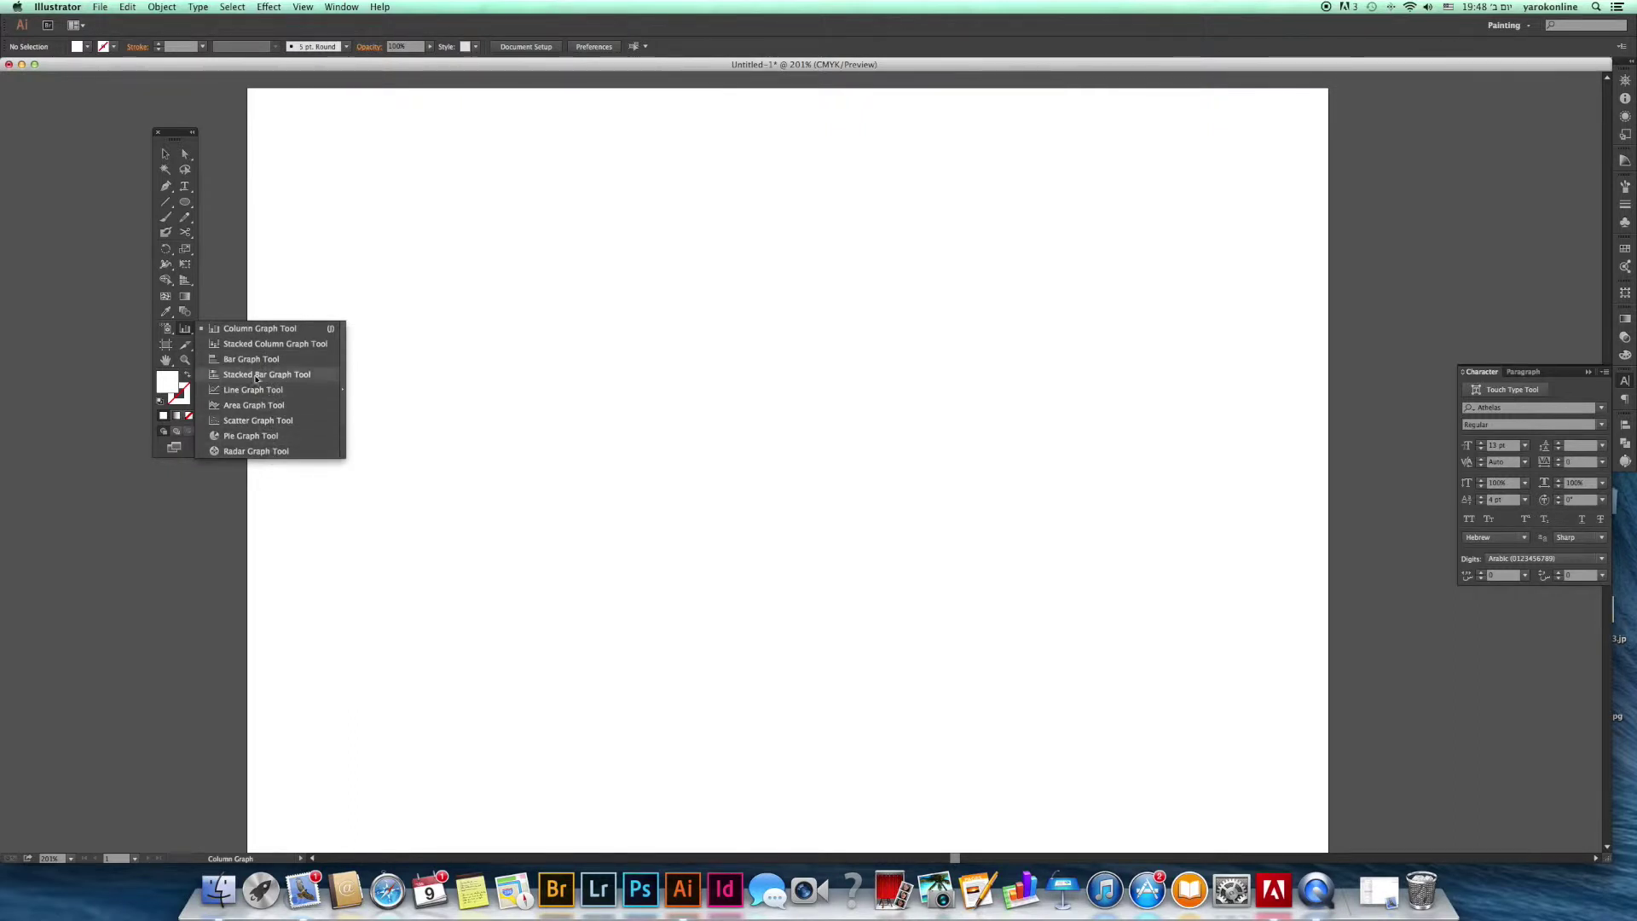
{"action": "left_click", "coordinate": [251, 329]}
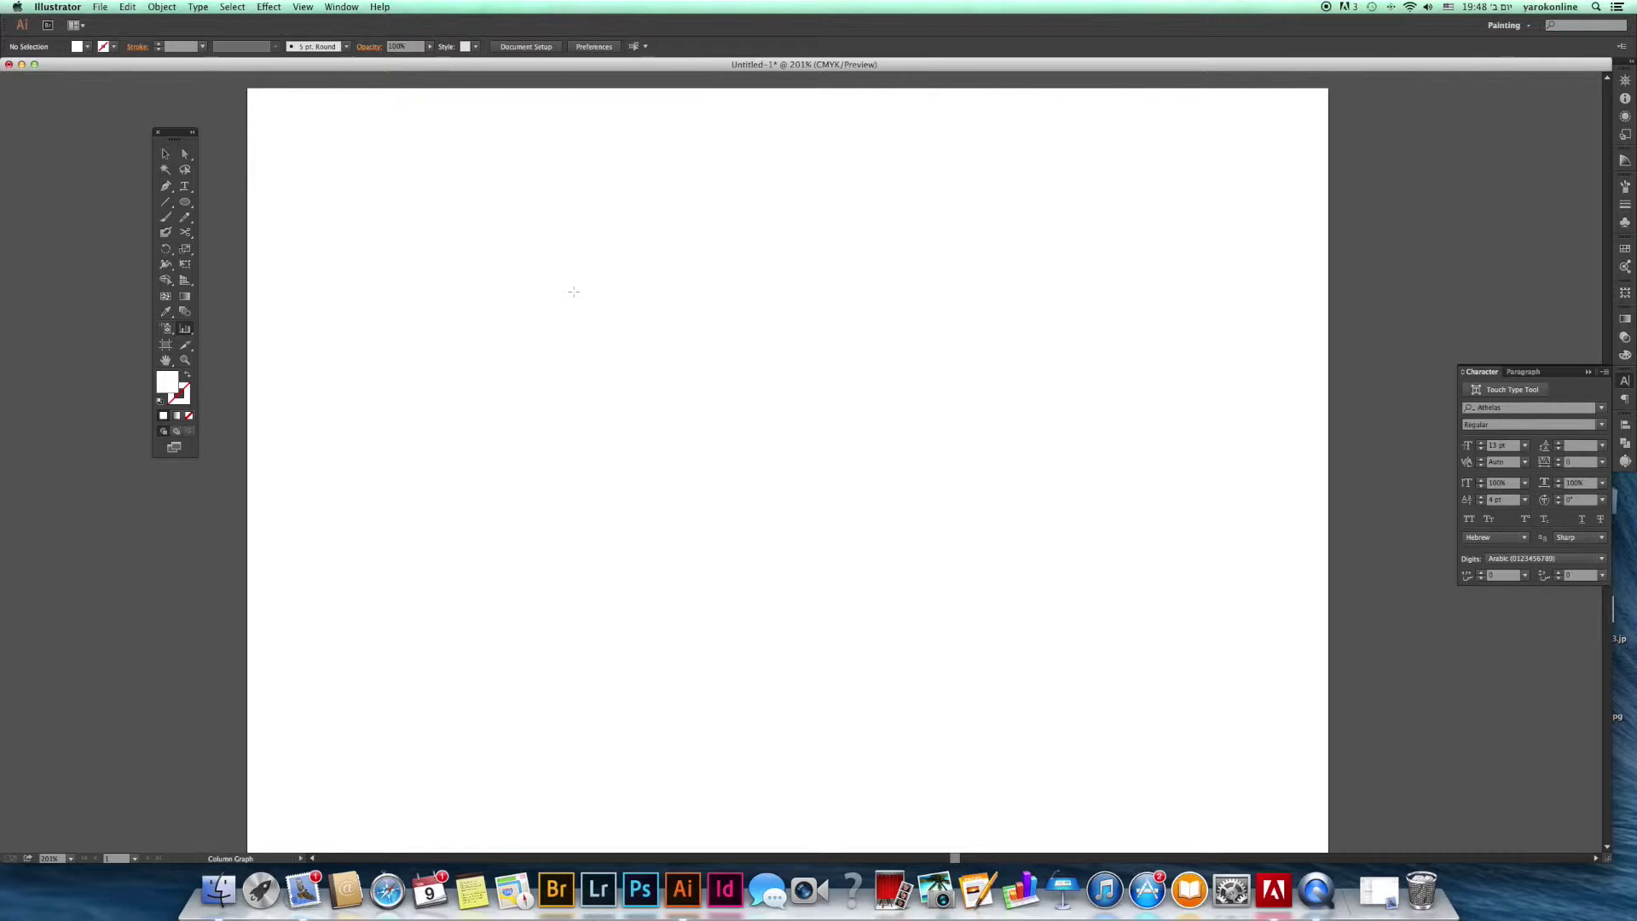
- Draw a column graph, enter the values 20, 30, 40 and 10, and apply them
{"action": "left_click_drag", "start_coordinate": [552, 274], "coordinate": [1030, 627]}
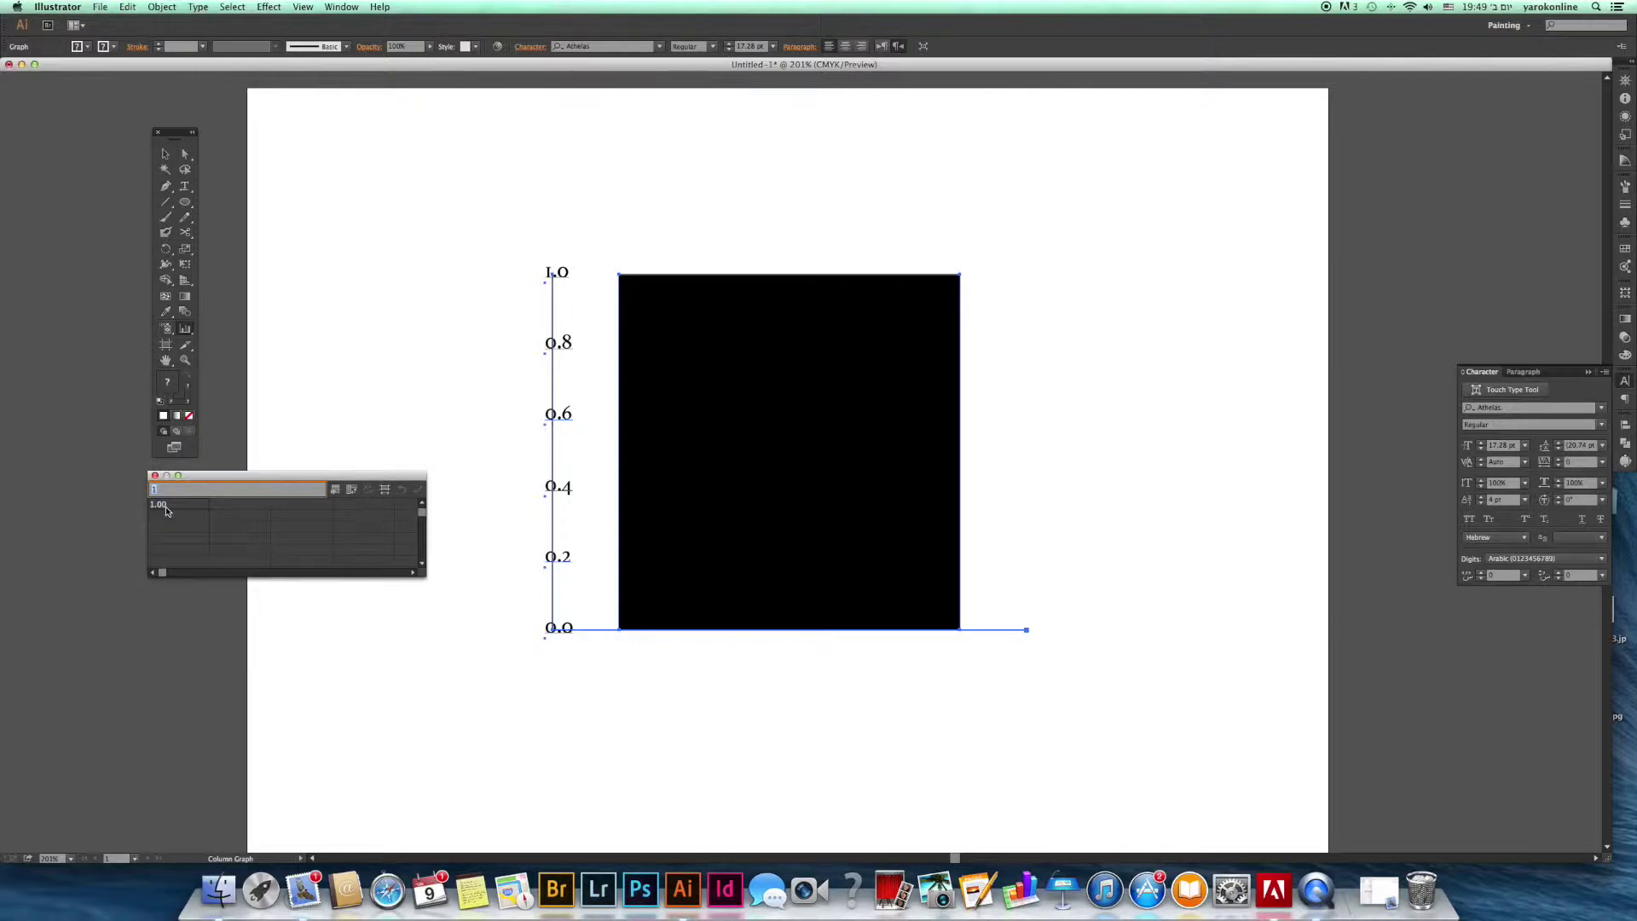
{"action": "type", "text": "20"}
{"action": "key", "text": "Return"}
{"action": "type", "text": "30"}
{"action": "key", "text": "Tab"}
{"action": "type", "text": "40"}
{"action": "key", "text": "Tab"}
{"action": "key", "text": "Tab"}
{"action": "left_click_drag", "start_coordinate": [424, 576], "coordinate": [479, 607]}
{"action": "left_click", "coordinate": [153, 602]}
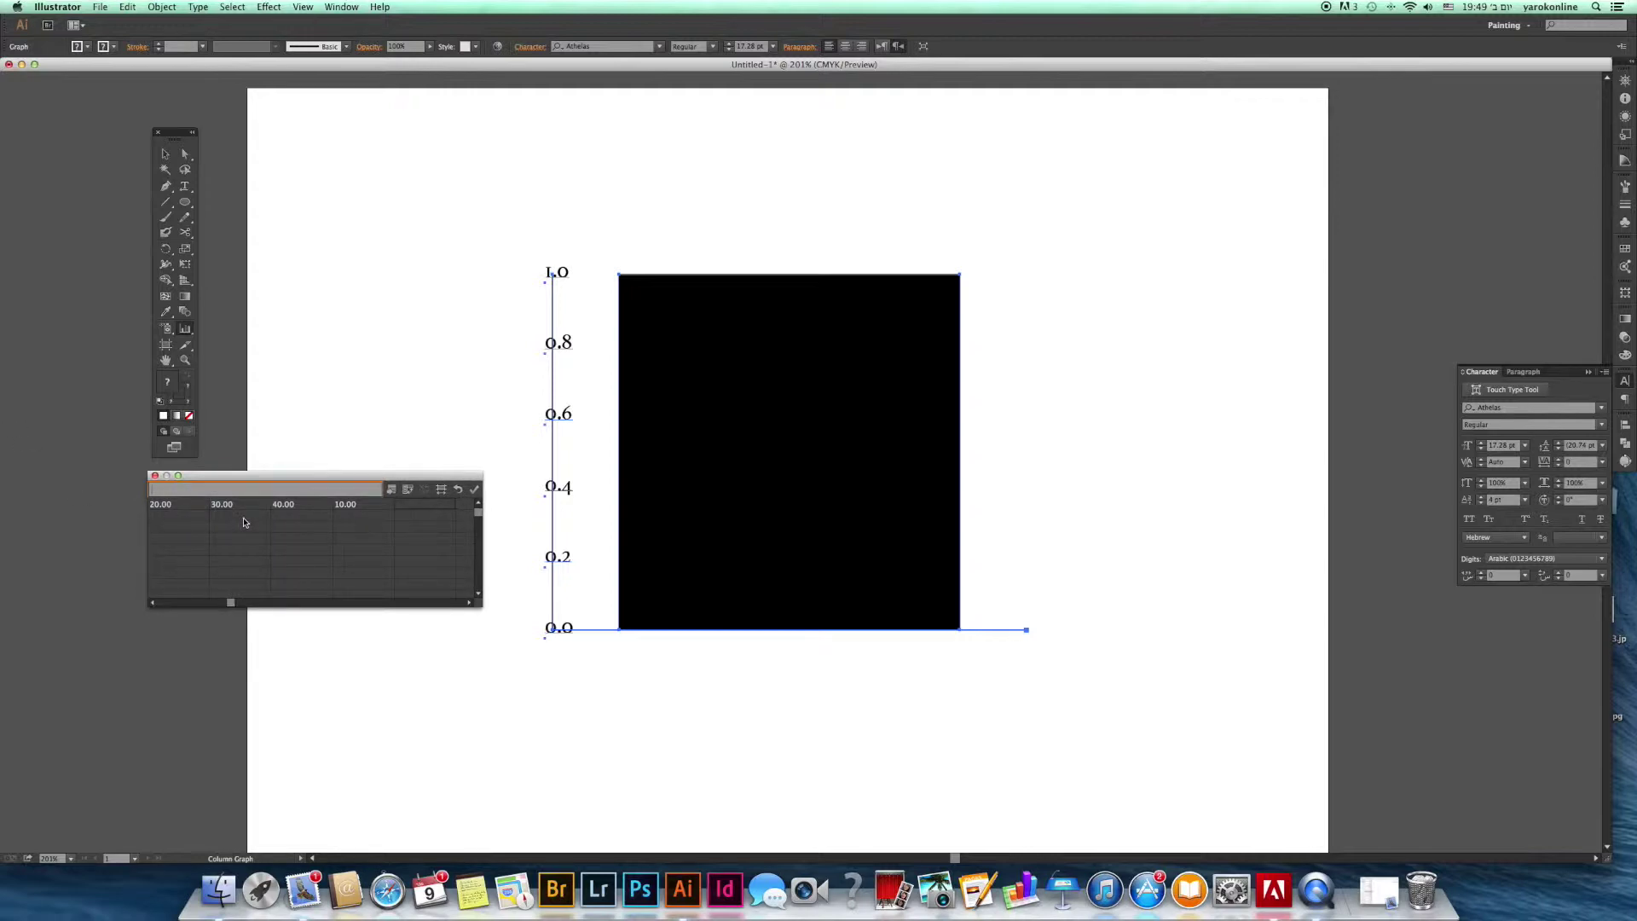
{"action": "left_click", "coordinate": [475, 491]}
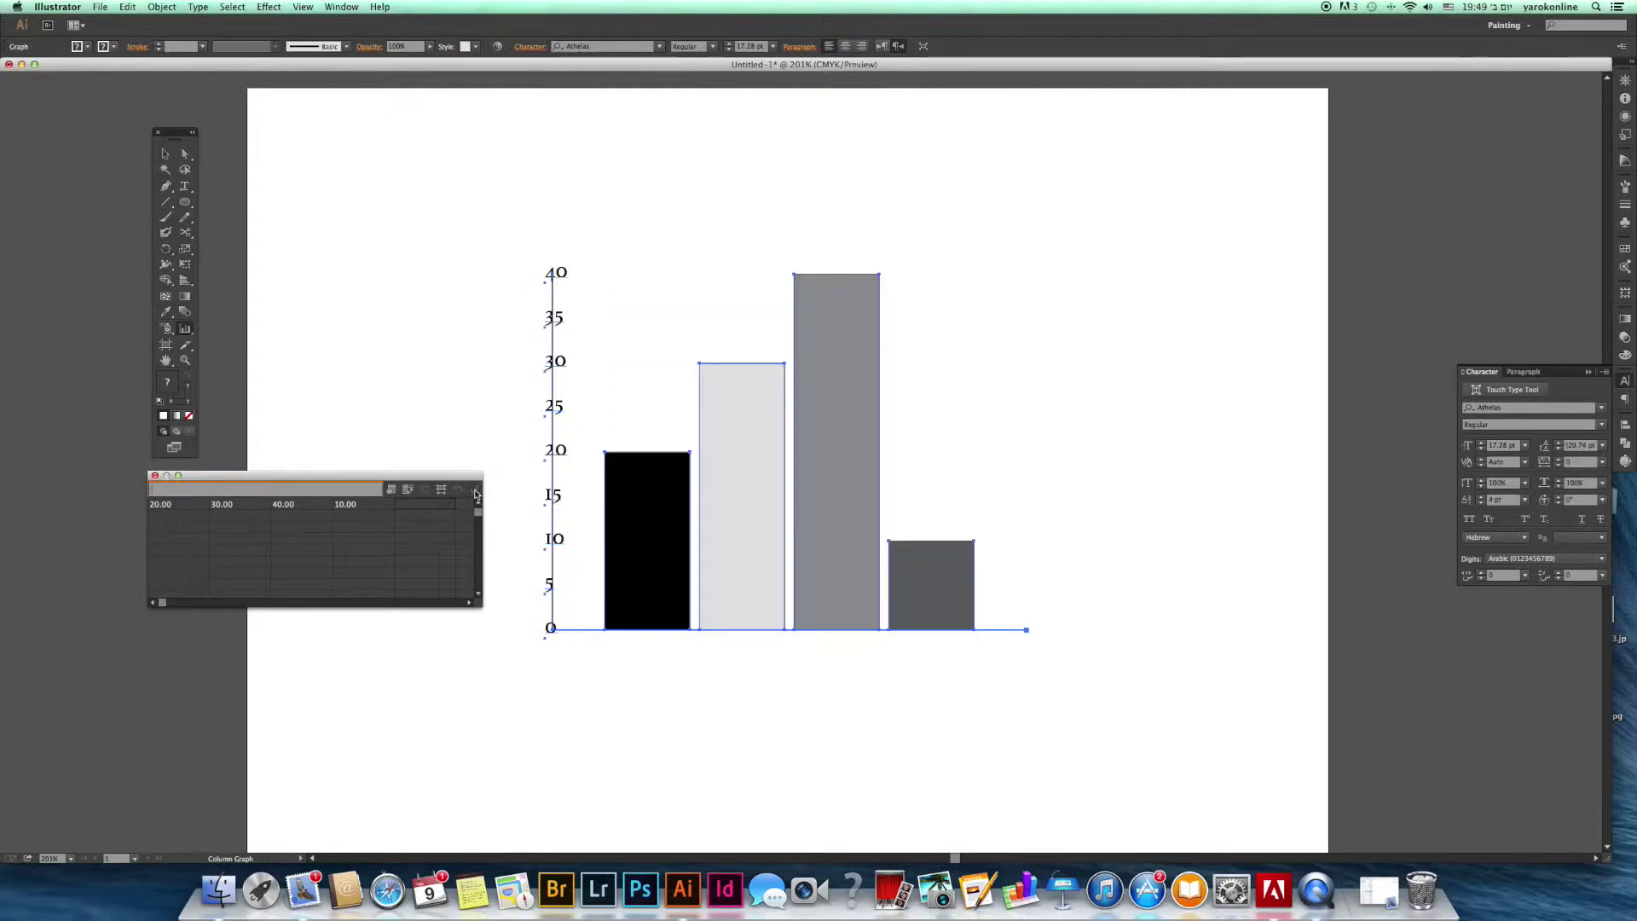
- Close the graph data window and right-align the axis value labels in the Paragraph panel
{"action": "left_click", "coordinate": [156, 478]}
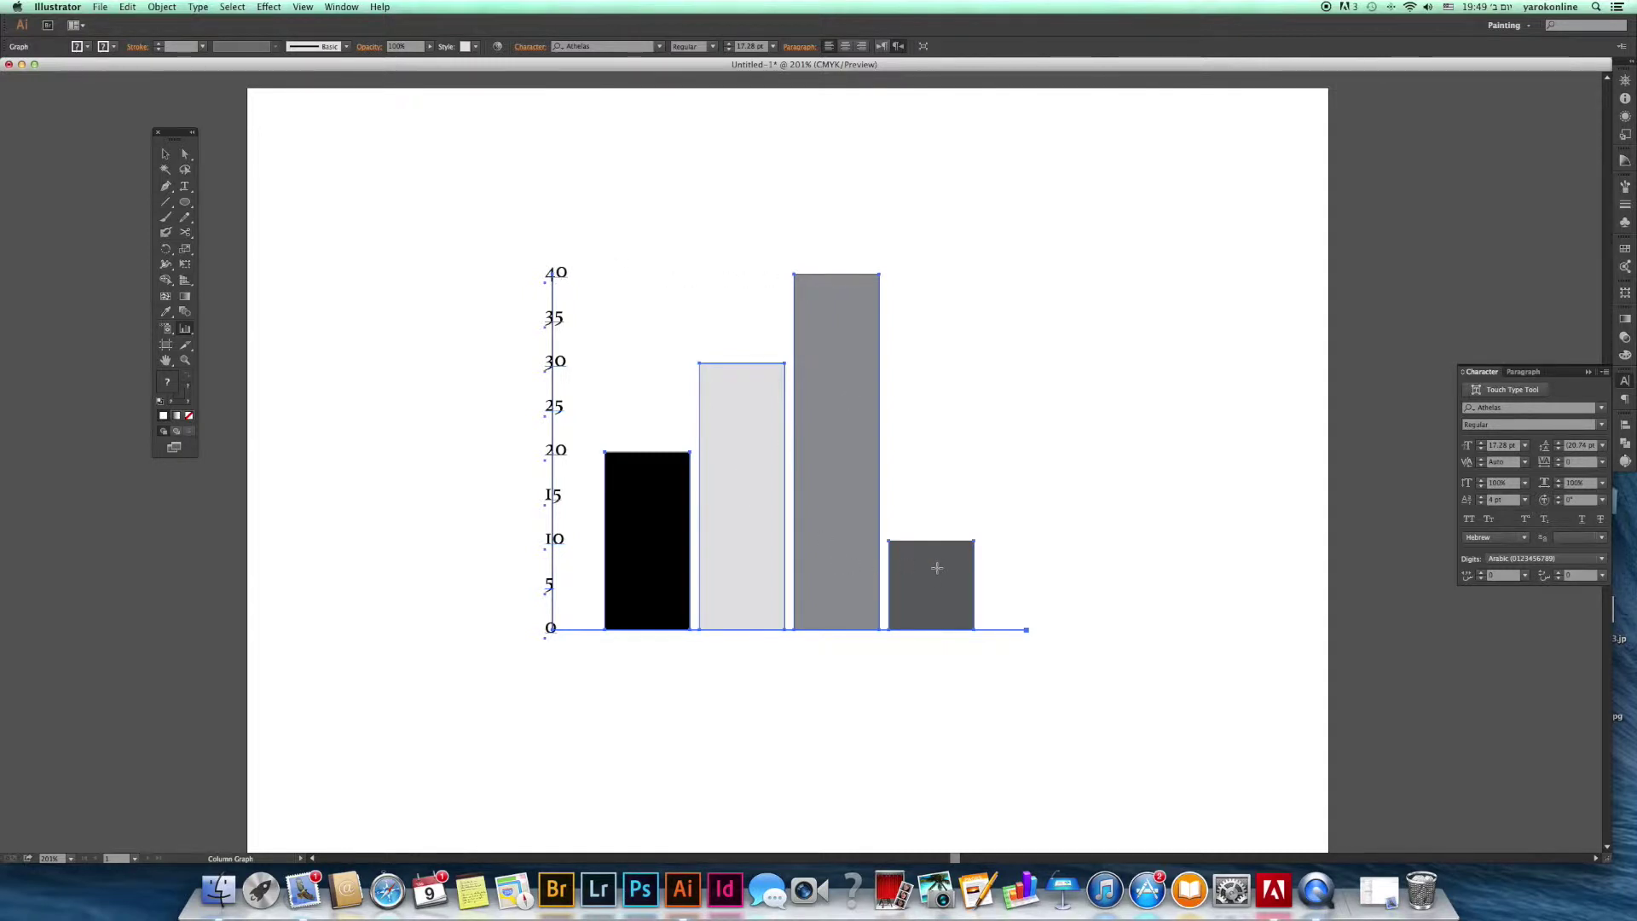
{"action": "scroll", "coordinate": [938, 567], "scroll_direction": "up", "scroll_amount": 2}
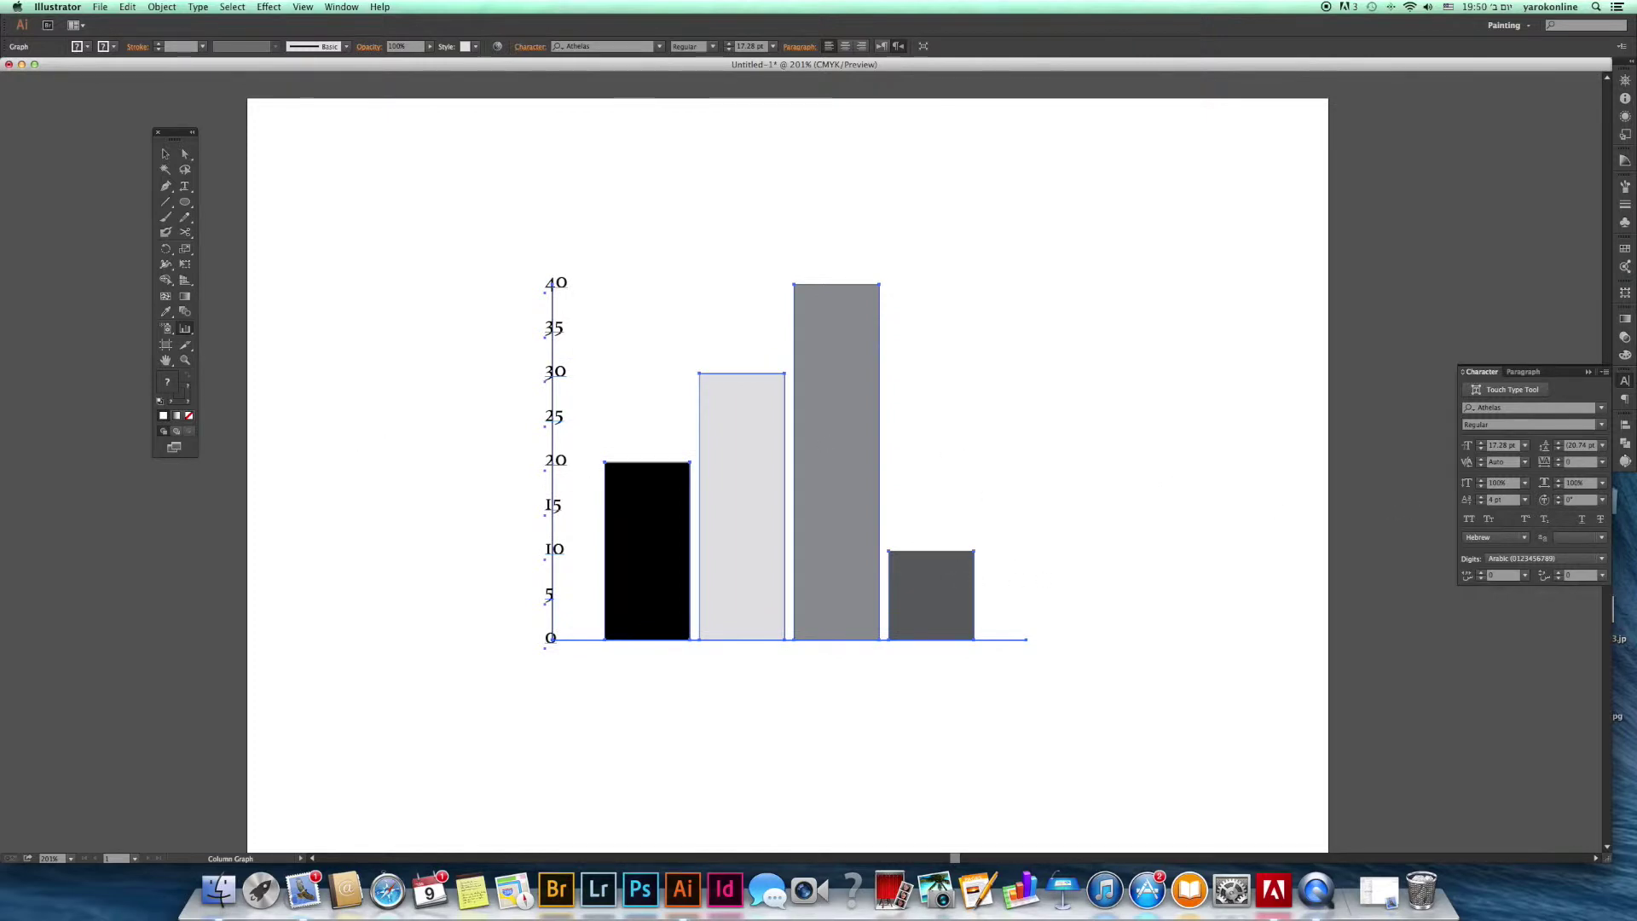
{"action": "left_click", "coordinate": [184, 186]}
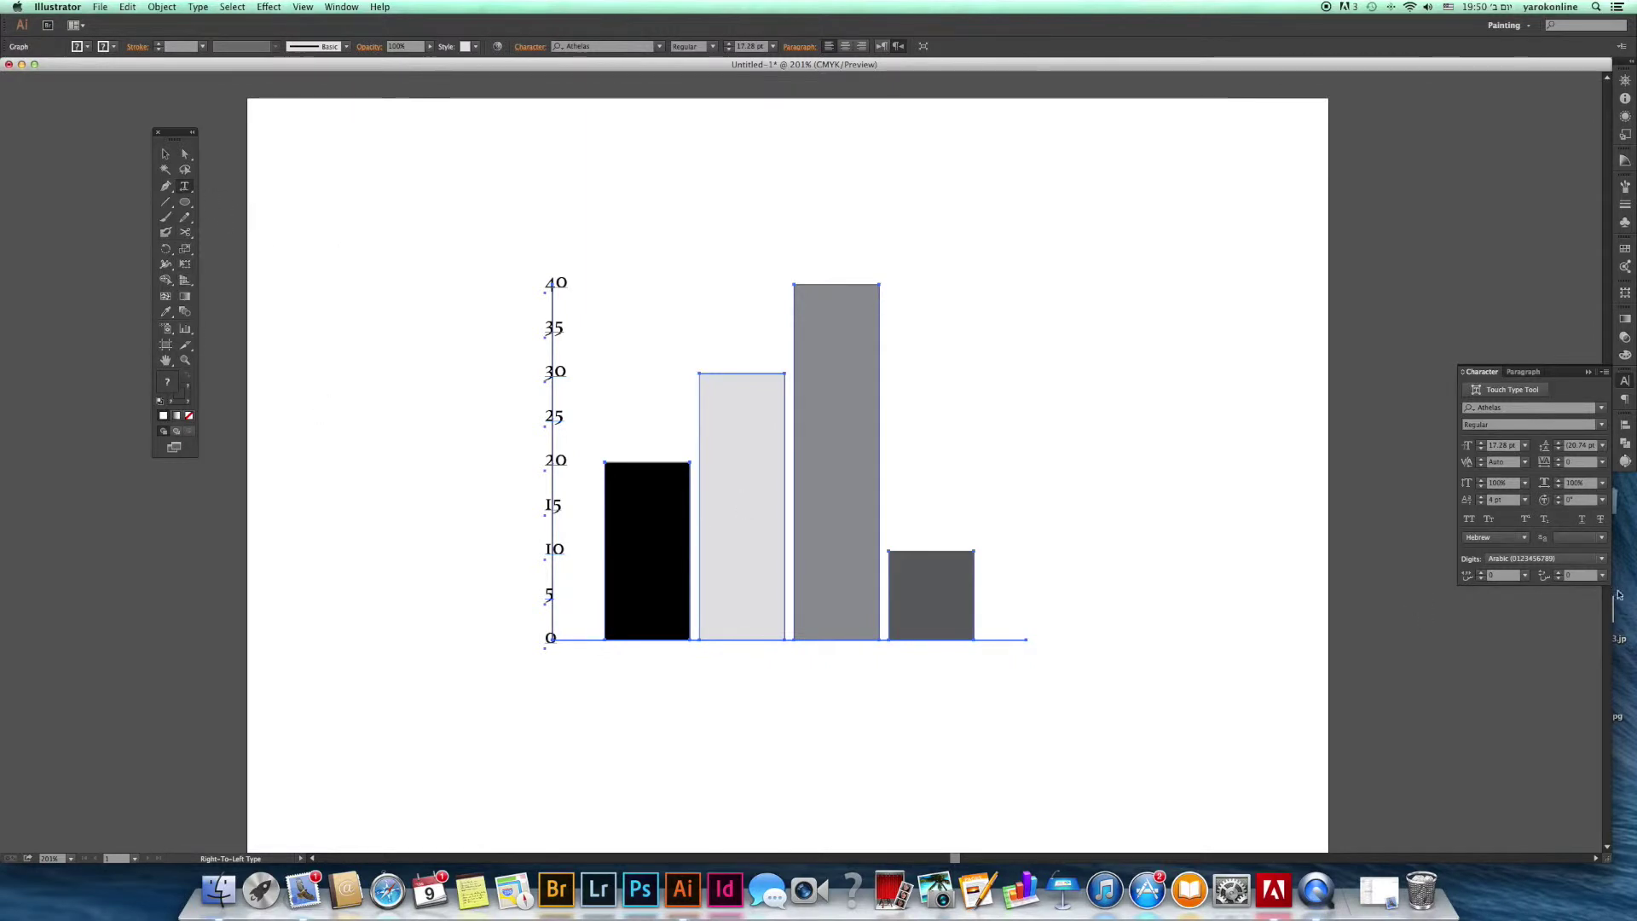
{"action": "left_click", "coordinate": [1523, 373]}
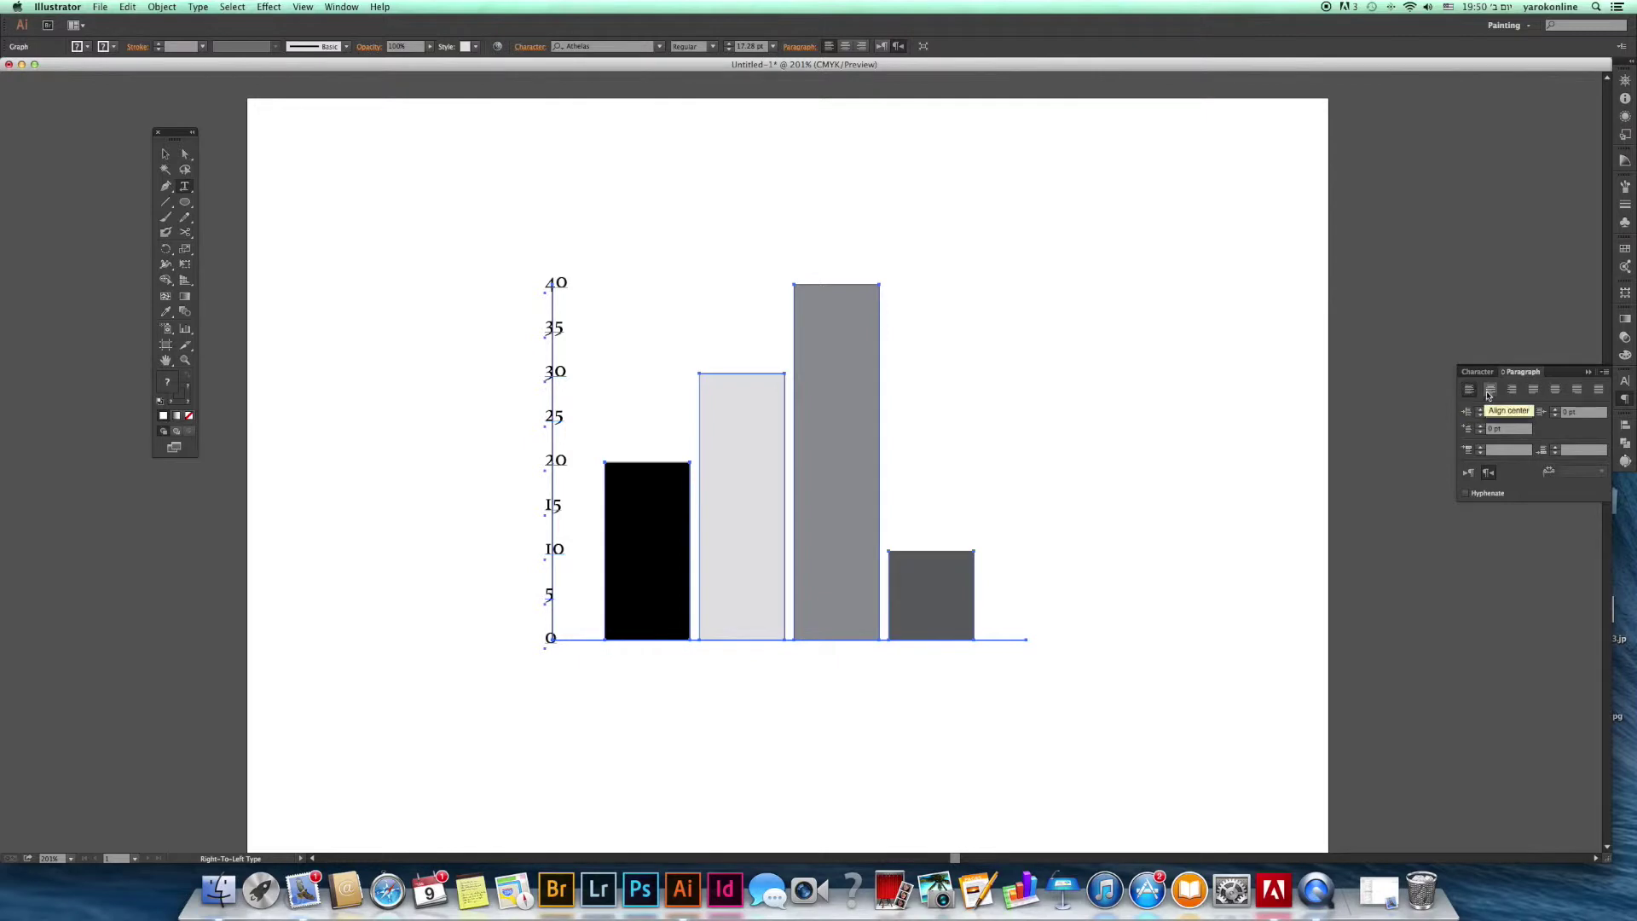
{"action": "left_click", "coordinate": [1490, 391]}
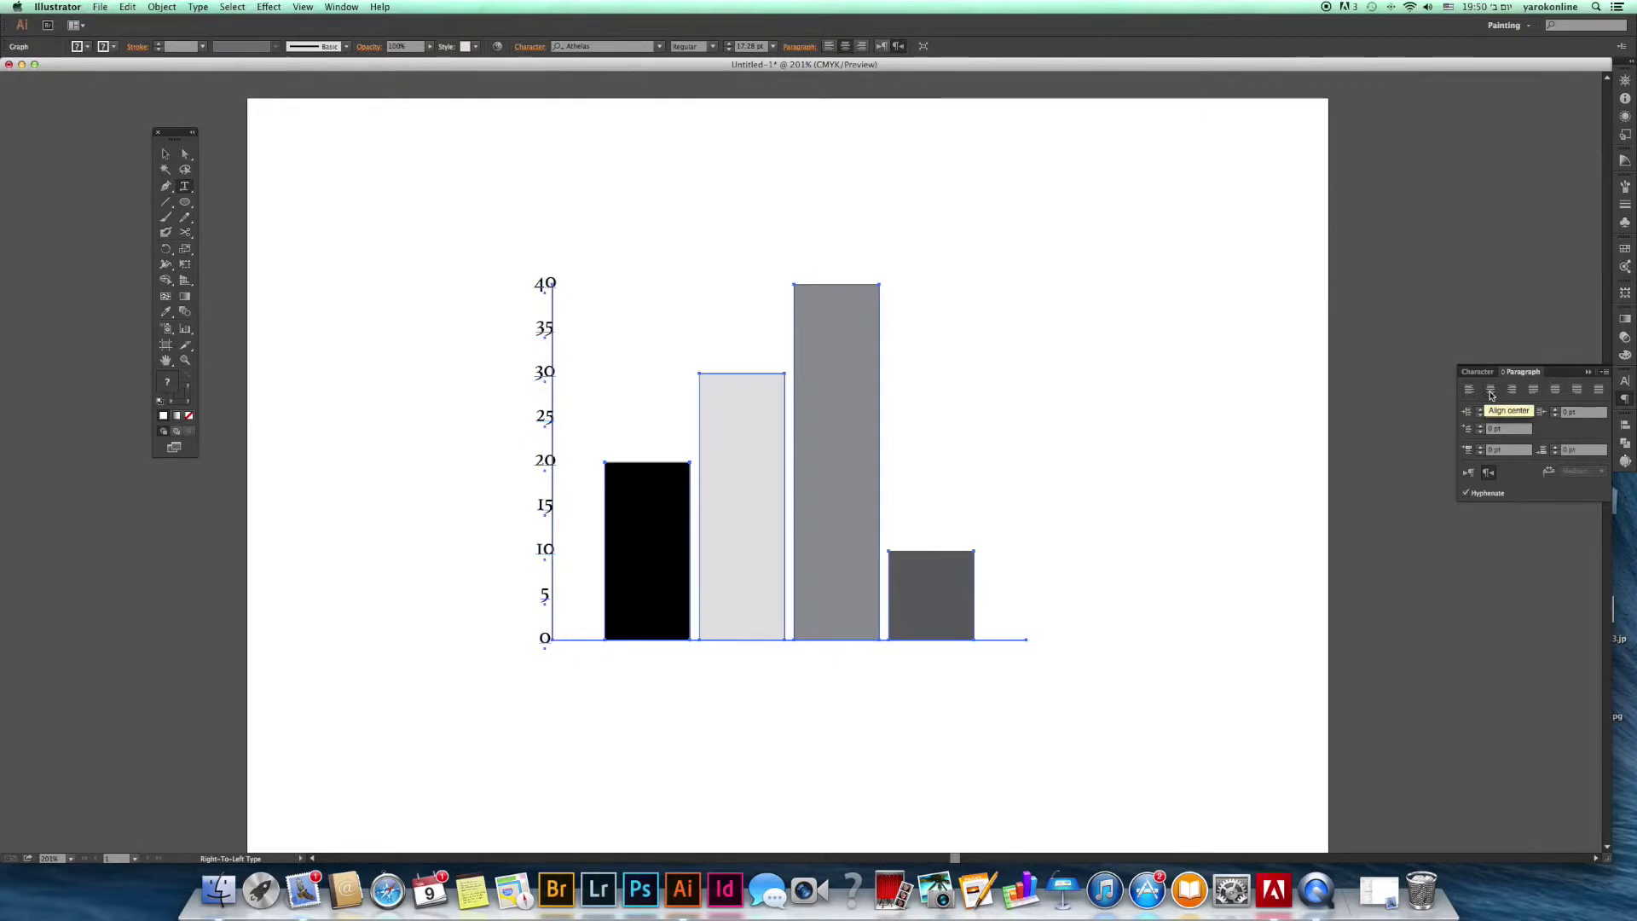
{"action": "left_click", "coordinate": [1512, 392]}
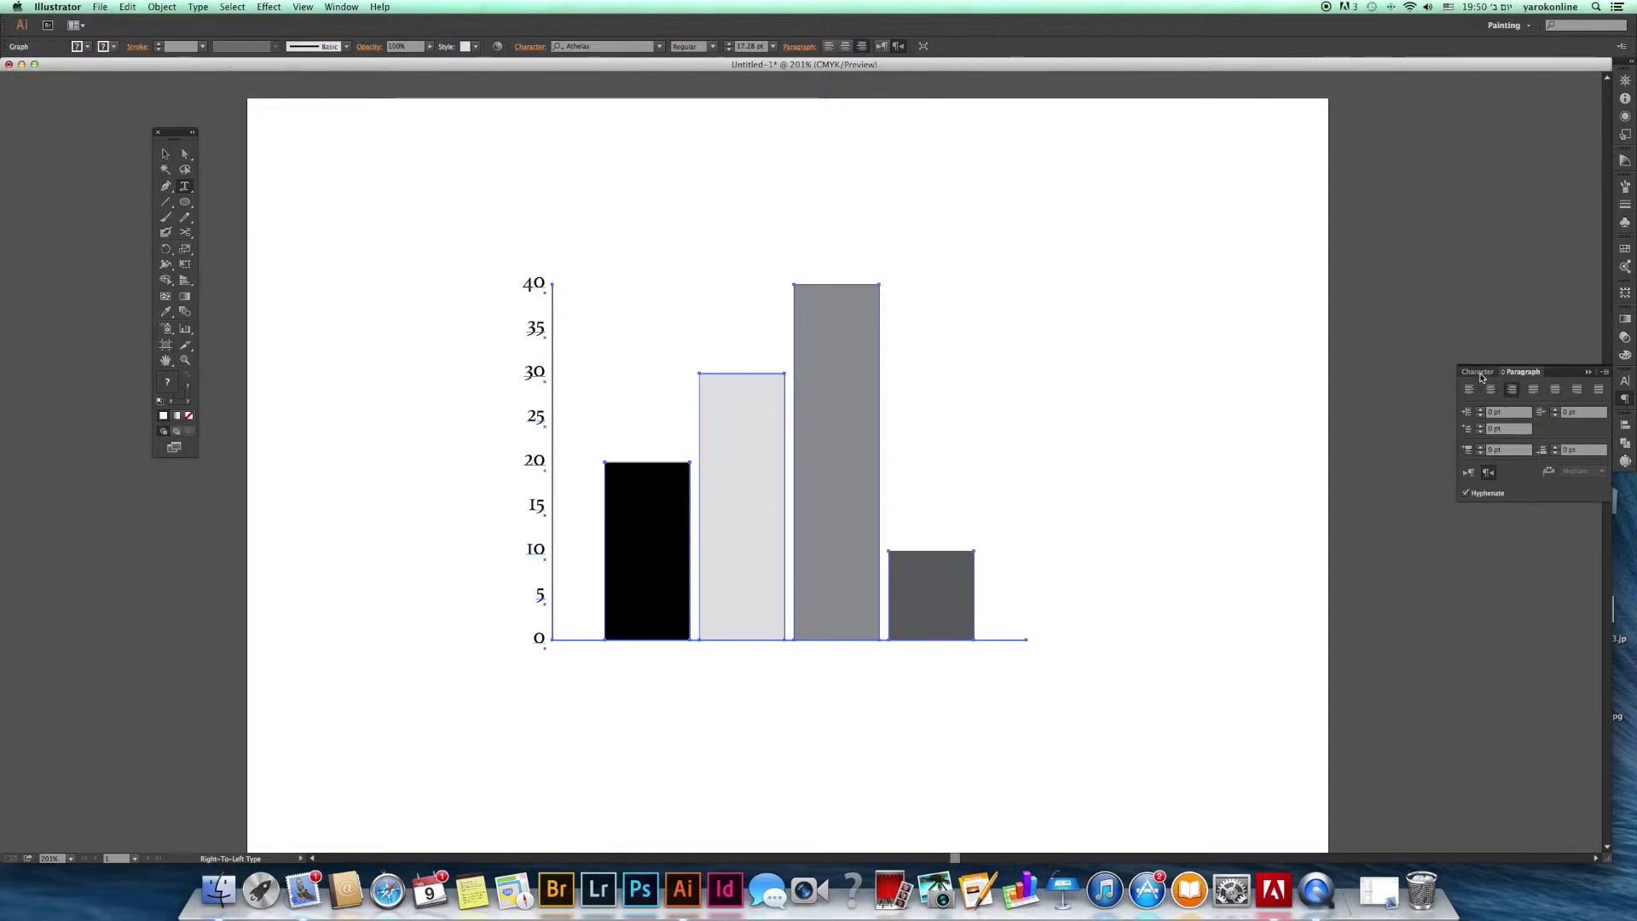
{"action": "left_click", "coordinate": [1479, 373]}
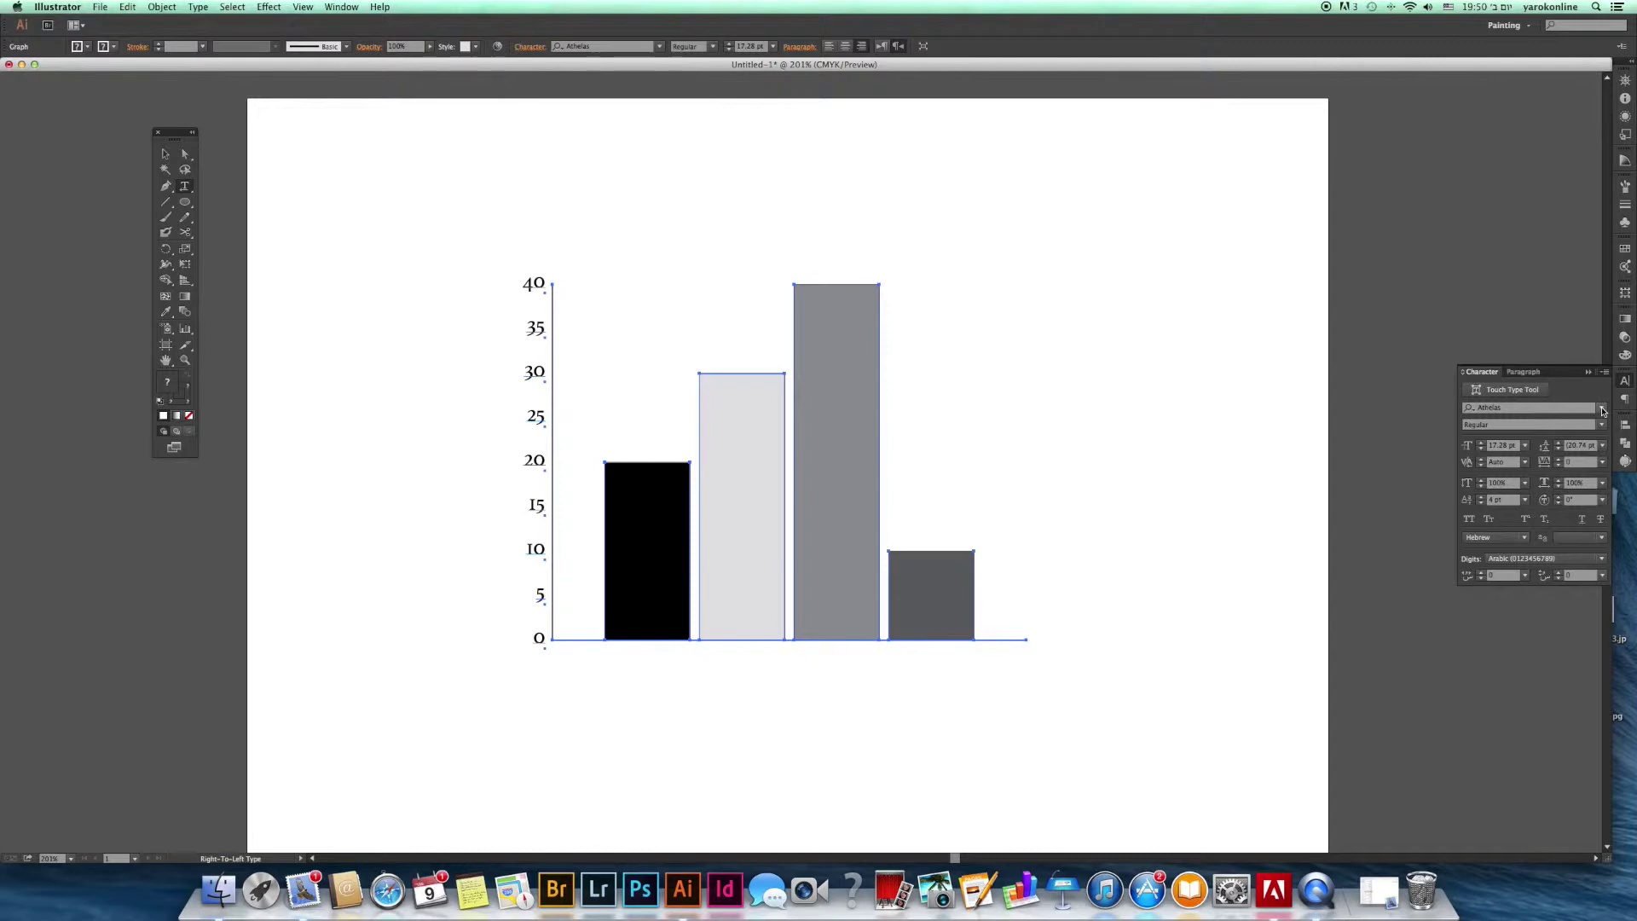
- Select the first column alone and fill it blue from the Color Guide harmonies
{"action": "left_click", "coordinate": [185, 156]}
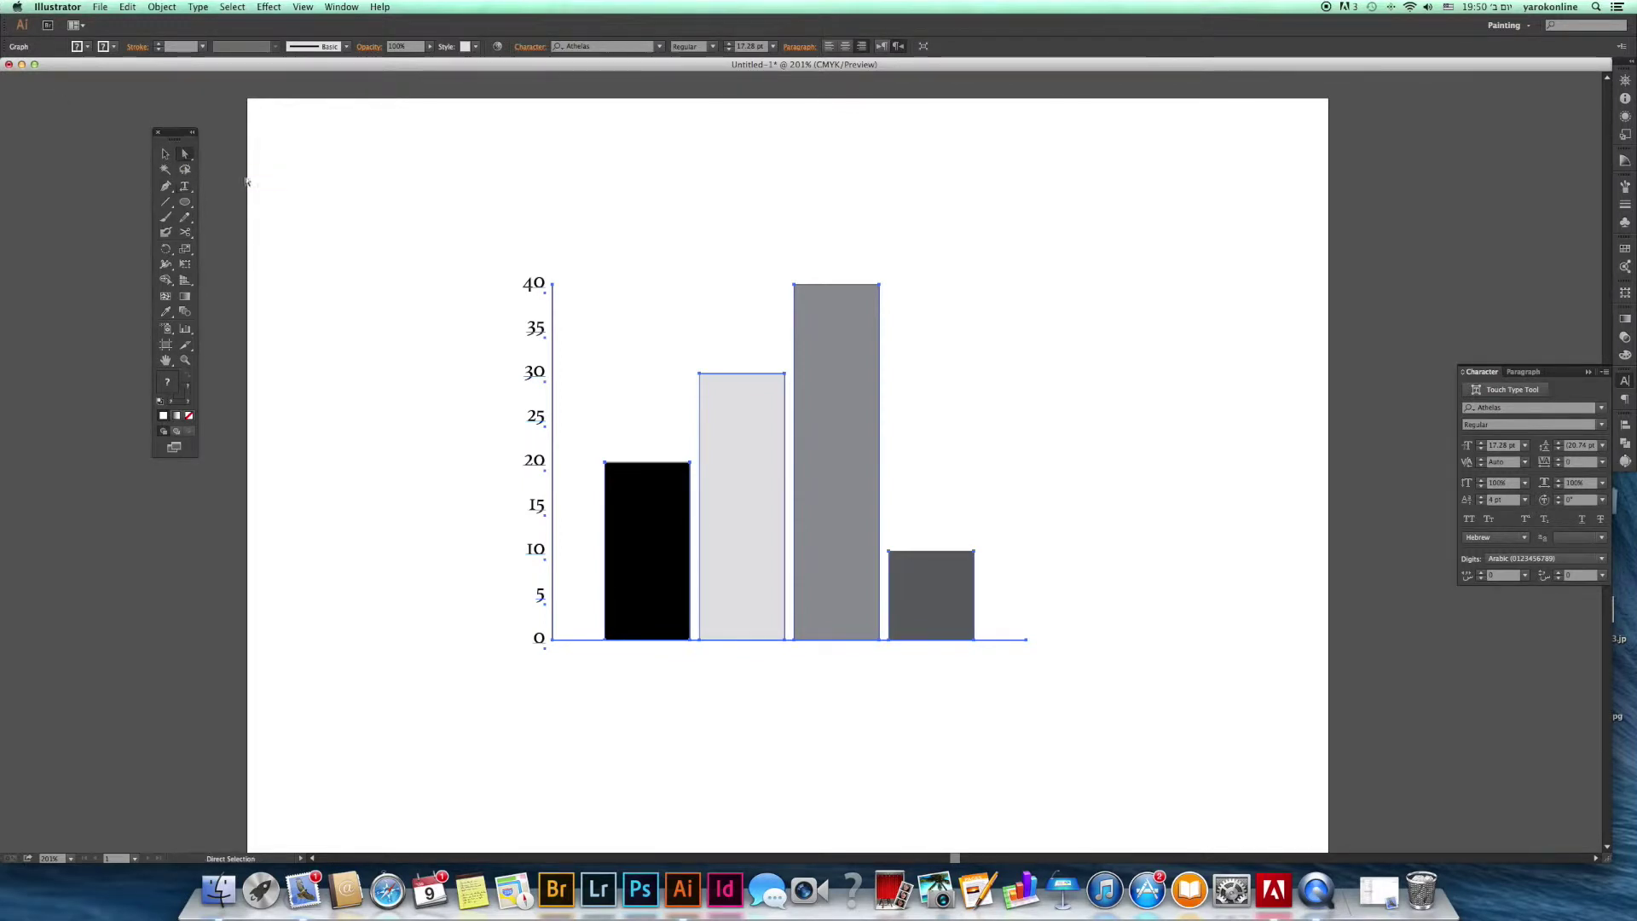
{"action": "scroll", "coordinate": [789, 412], "scroll_direction": "up", "scroll_amount": 1}
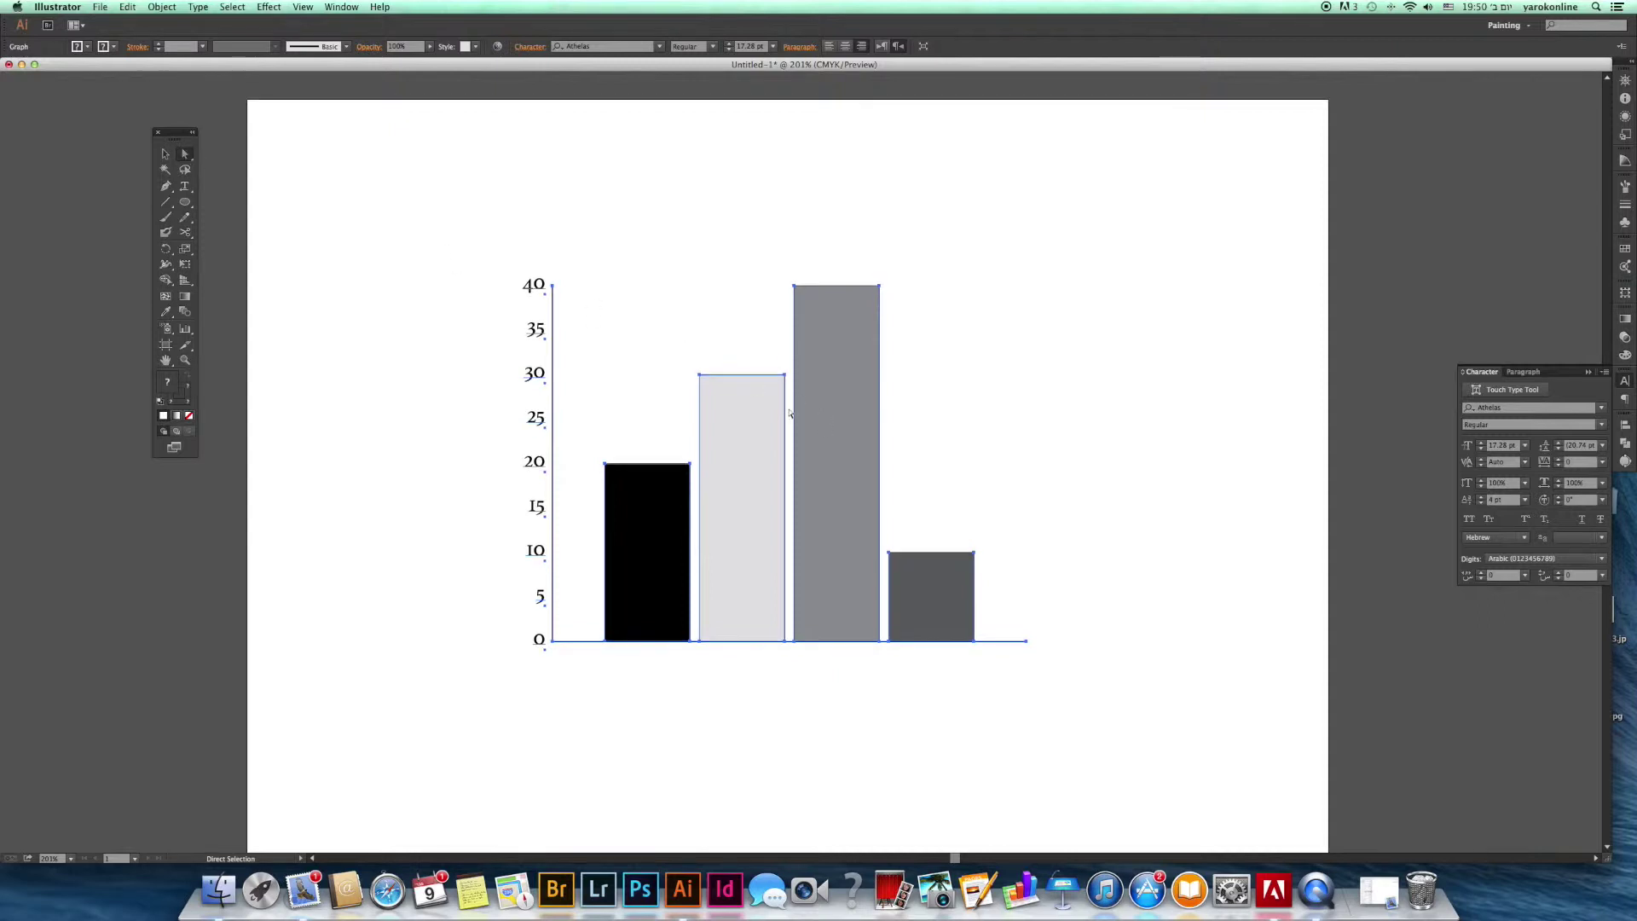
{"action": "scroll", "coordinate": [659, 503], "scroll_direction": "up", "scroll_amount": 1}
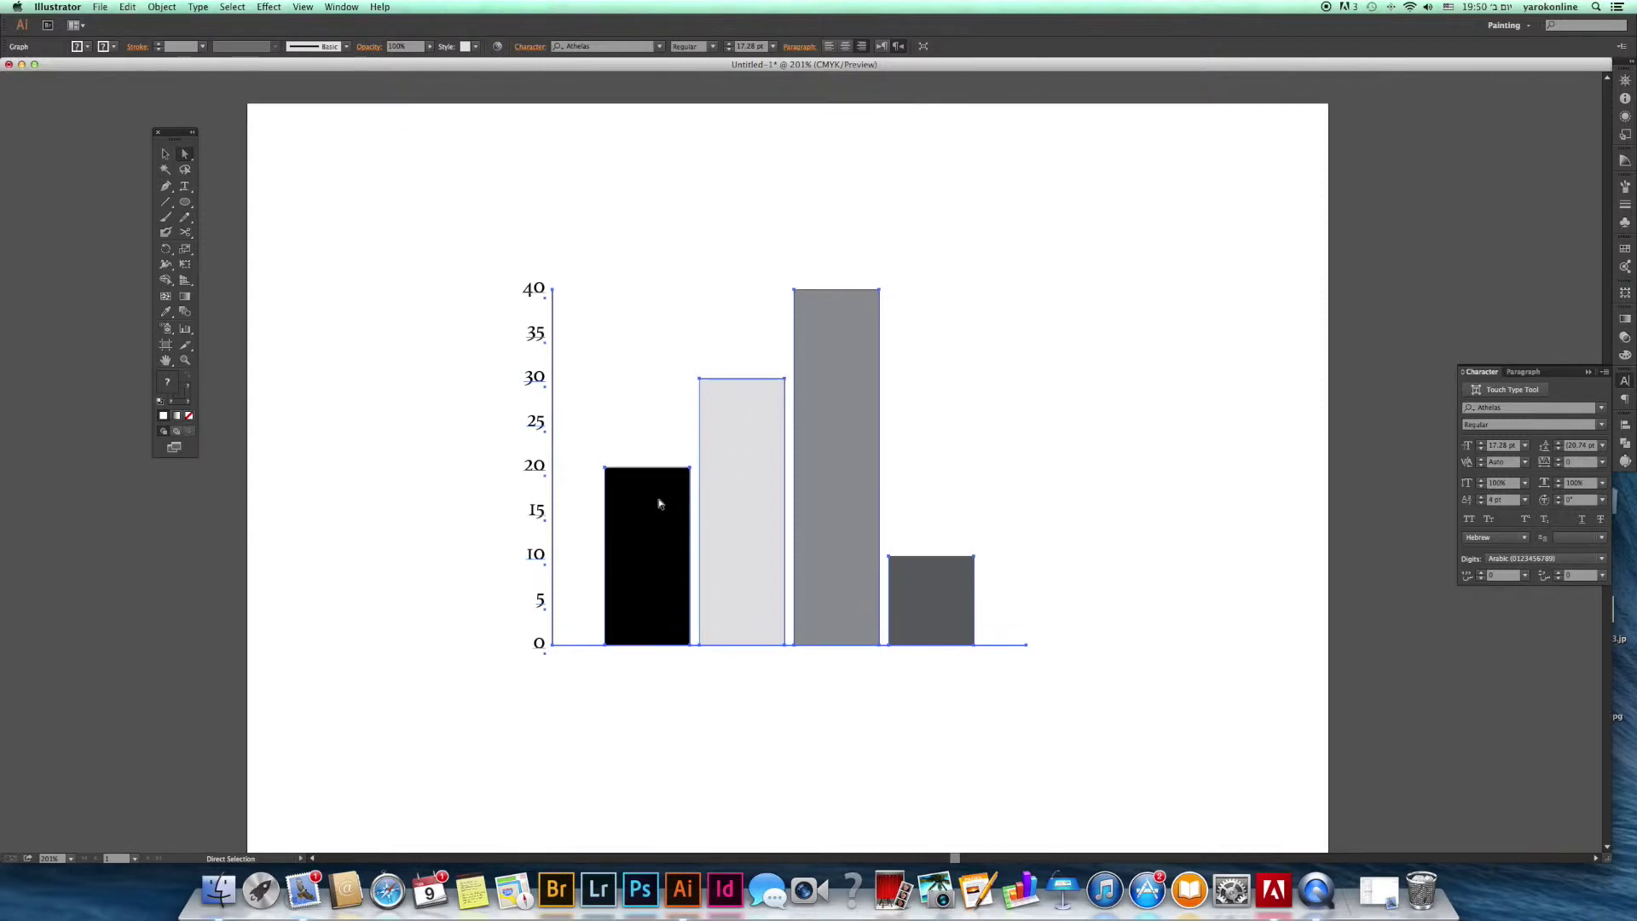
{"action": "left_click", "coordinate": [625, 210]}
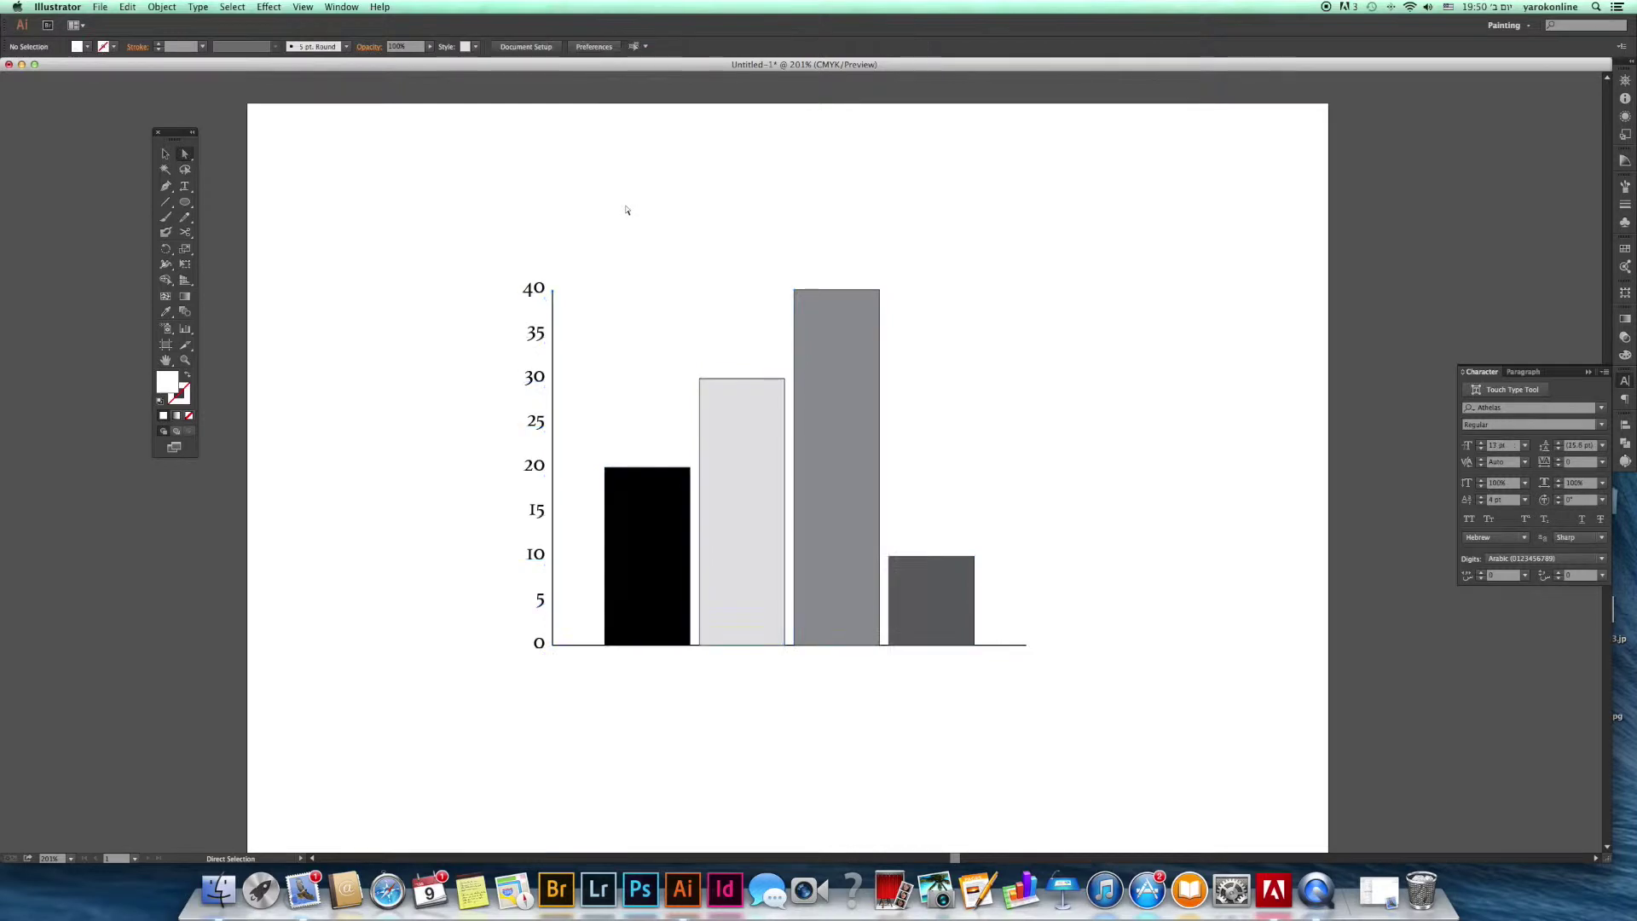
{"action": "left_click", "coordinate": [659, 522]}
{"action": "scroll", "coordinate": [1194, 341], "scroll_direction": "left", "scroll_amount": 1}
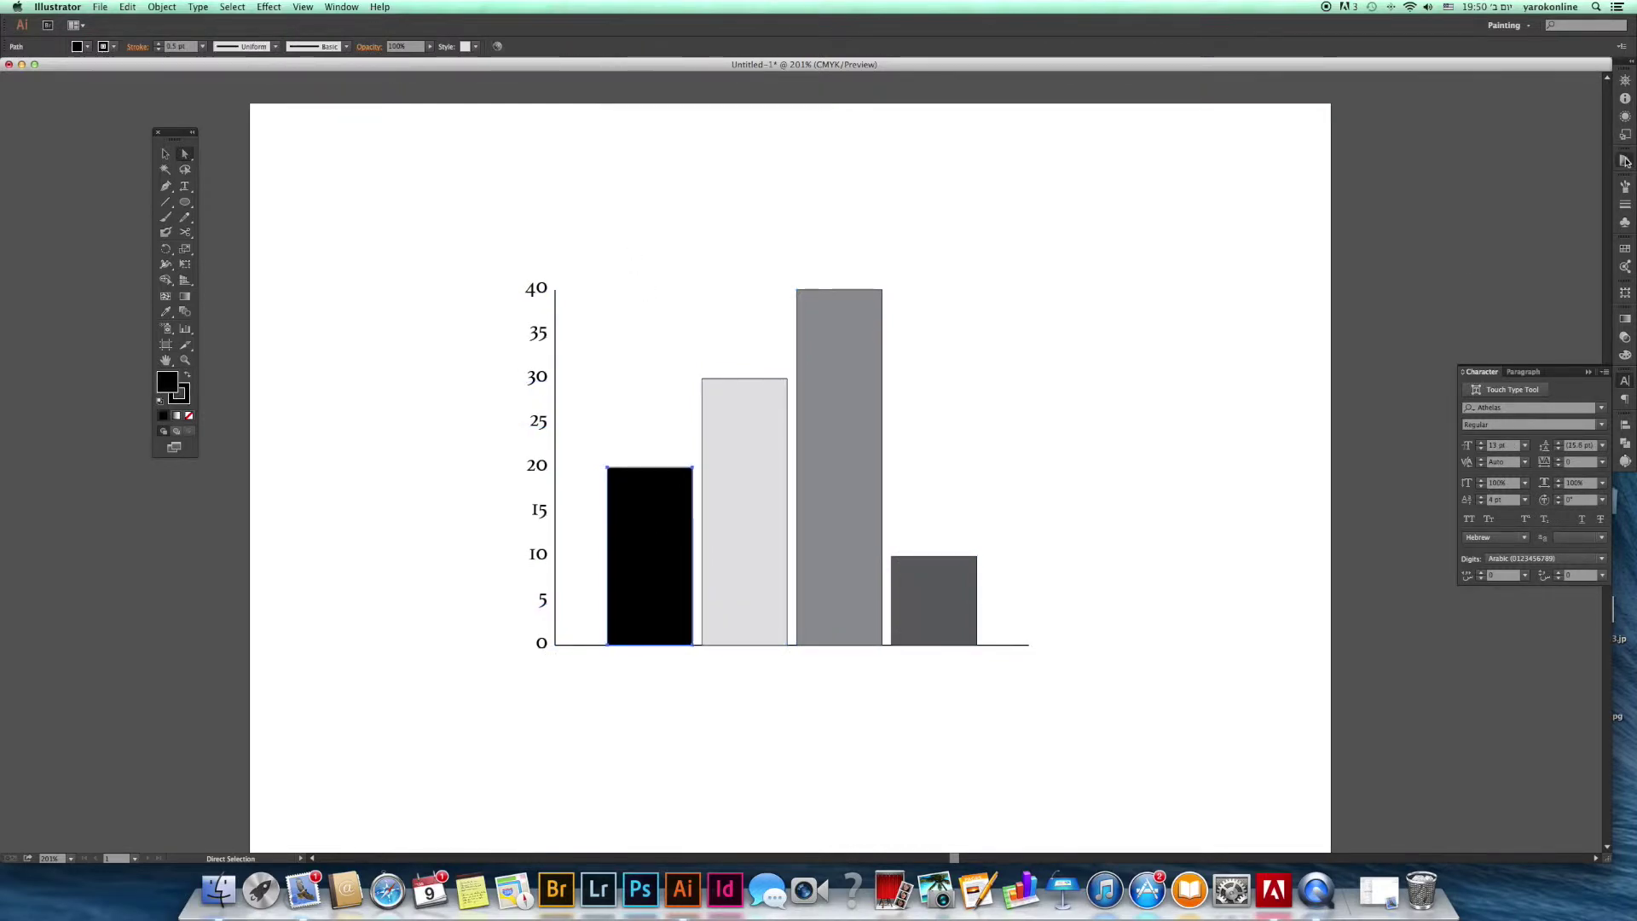
{"action": "left_click", "coordinate": [1625, 161]}
{"action": "left_click", "coordinate": [1538, 171]}
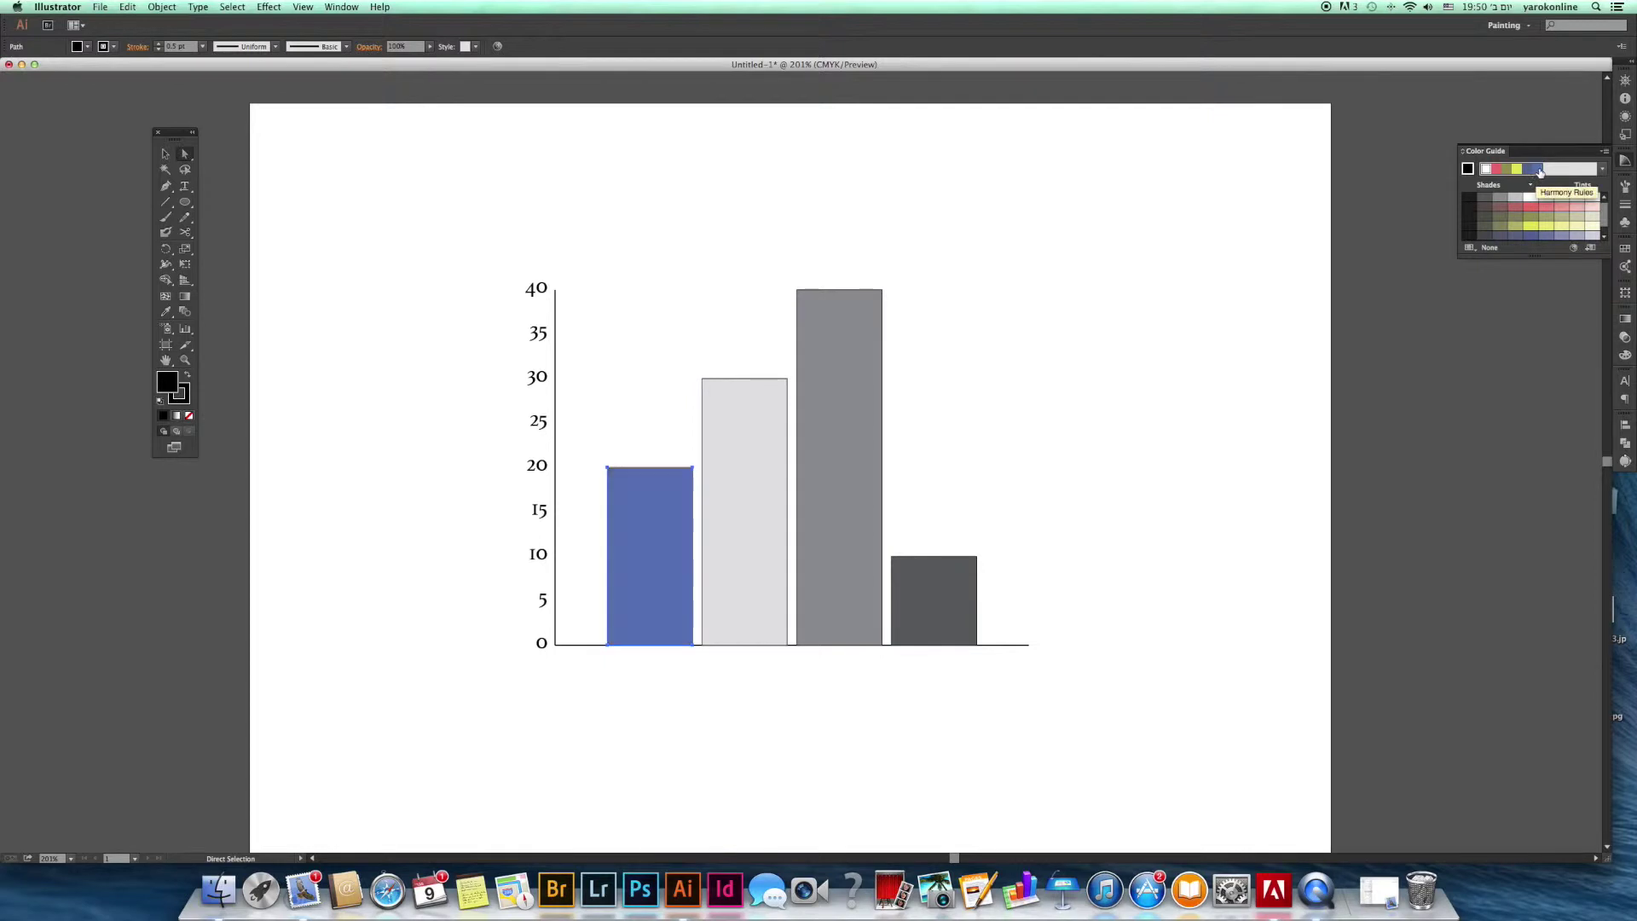
- Fill the remaining three columns red, olive and yellow from the Color Guide
{"action": "left_click", "coordinate": [744, 439]}
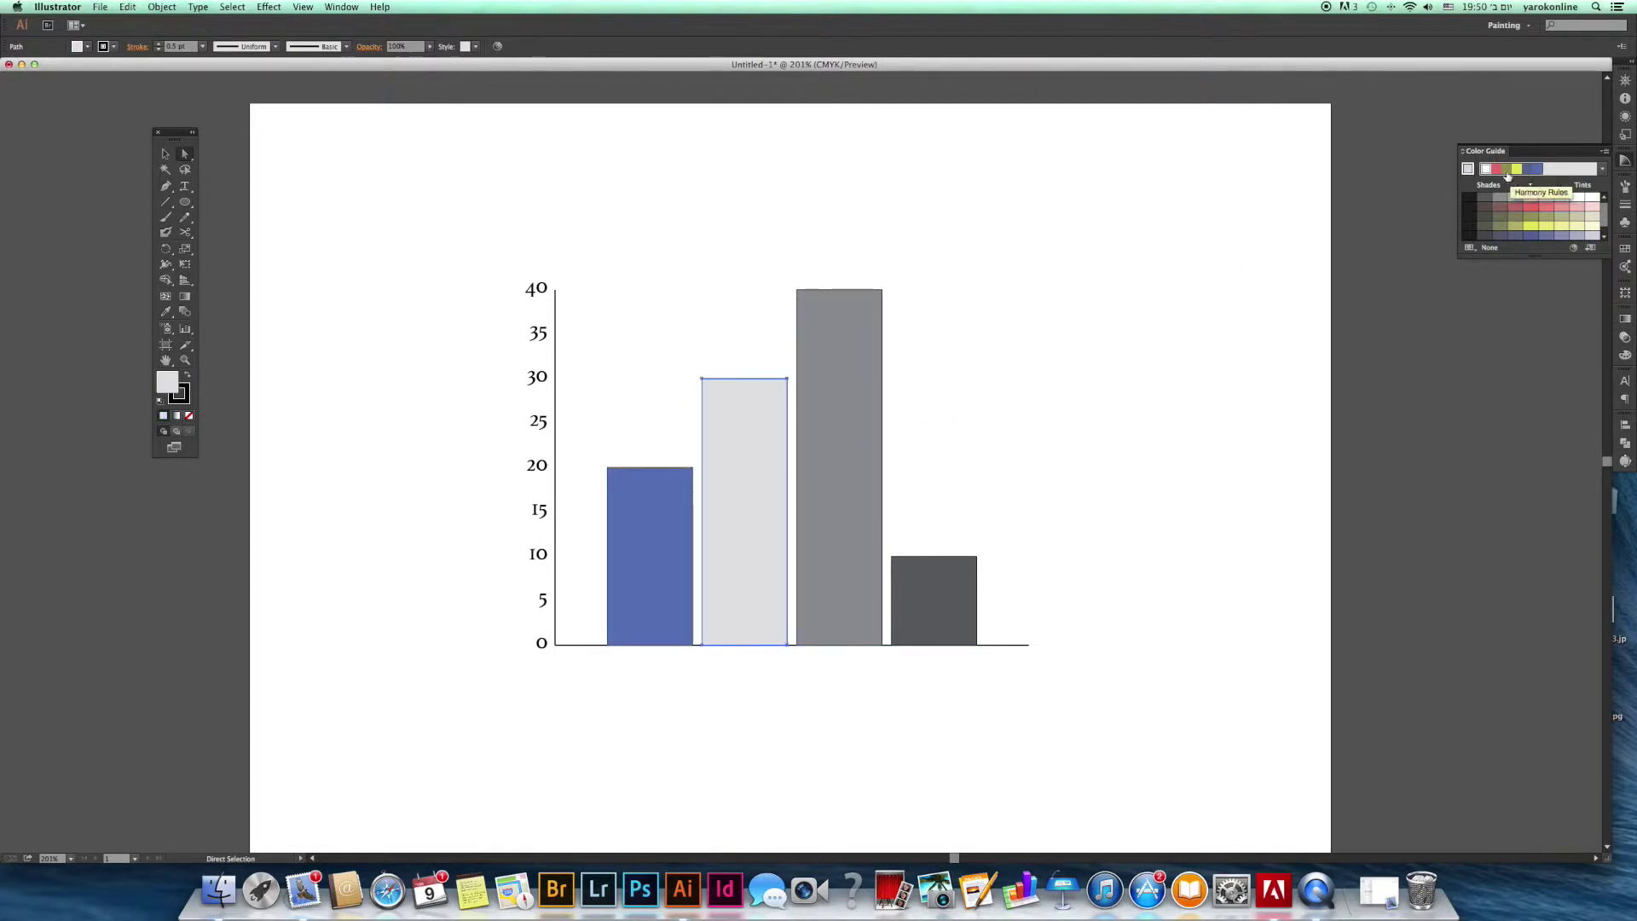
{"action": "left_click", "coordinate": [1496, 170]}
{"action": "left_click", "coordinate": [837, 439]}
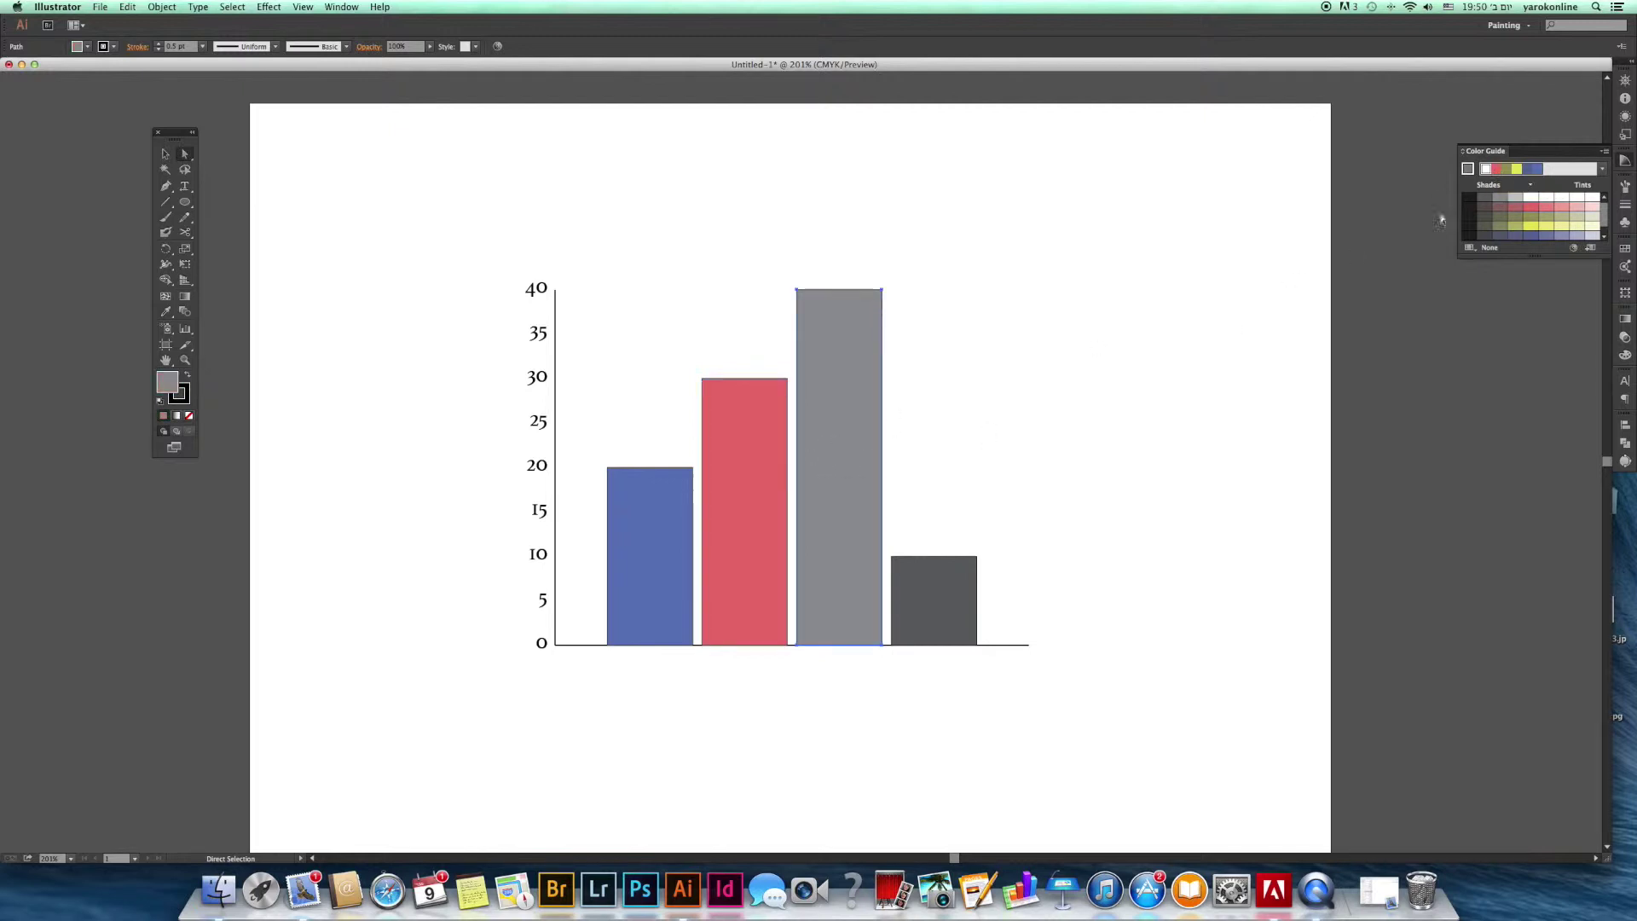
{"action": "left_click", "coordinate": [1505, 168]}
{"action": "left_click", "coordinate": [941, 593]}
{"action": "left_click", "coordinate": [1517, 168]}
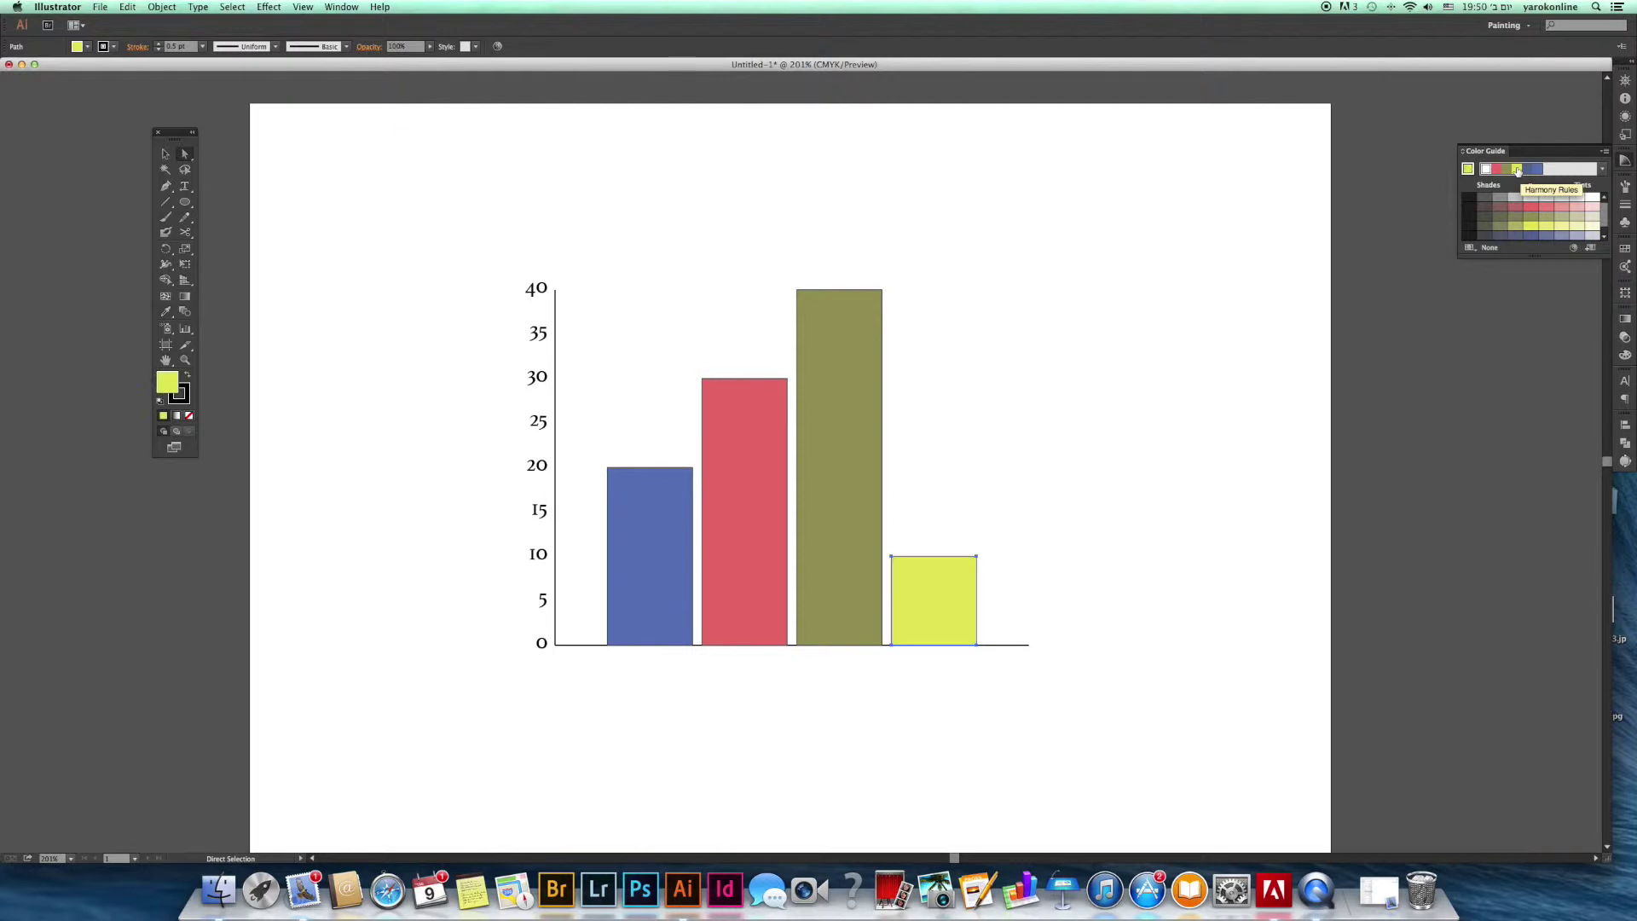
{"action": "scroll", "coordinate": [1015, 270], "scroll_direction": "down", "scroll_amount": 1}
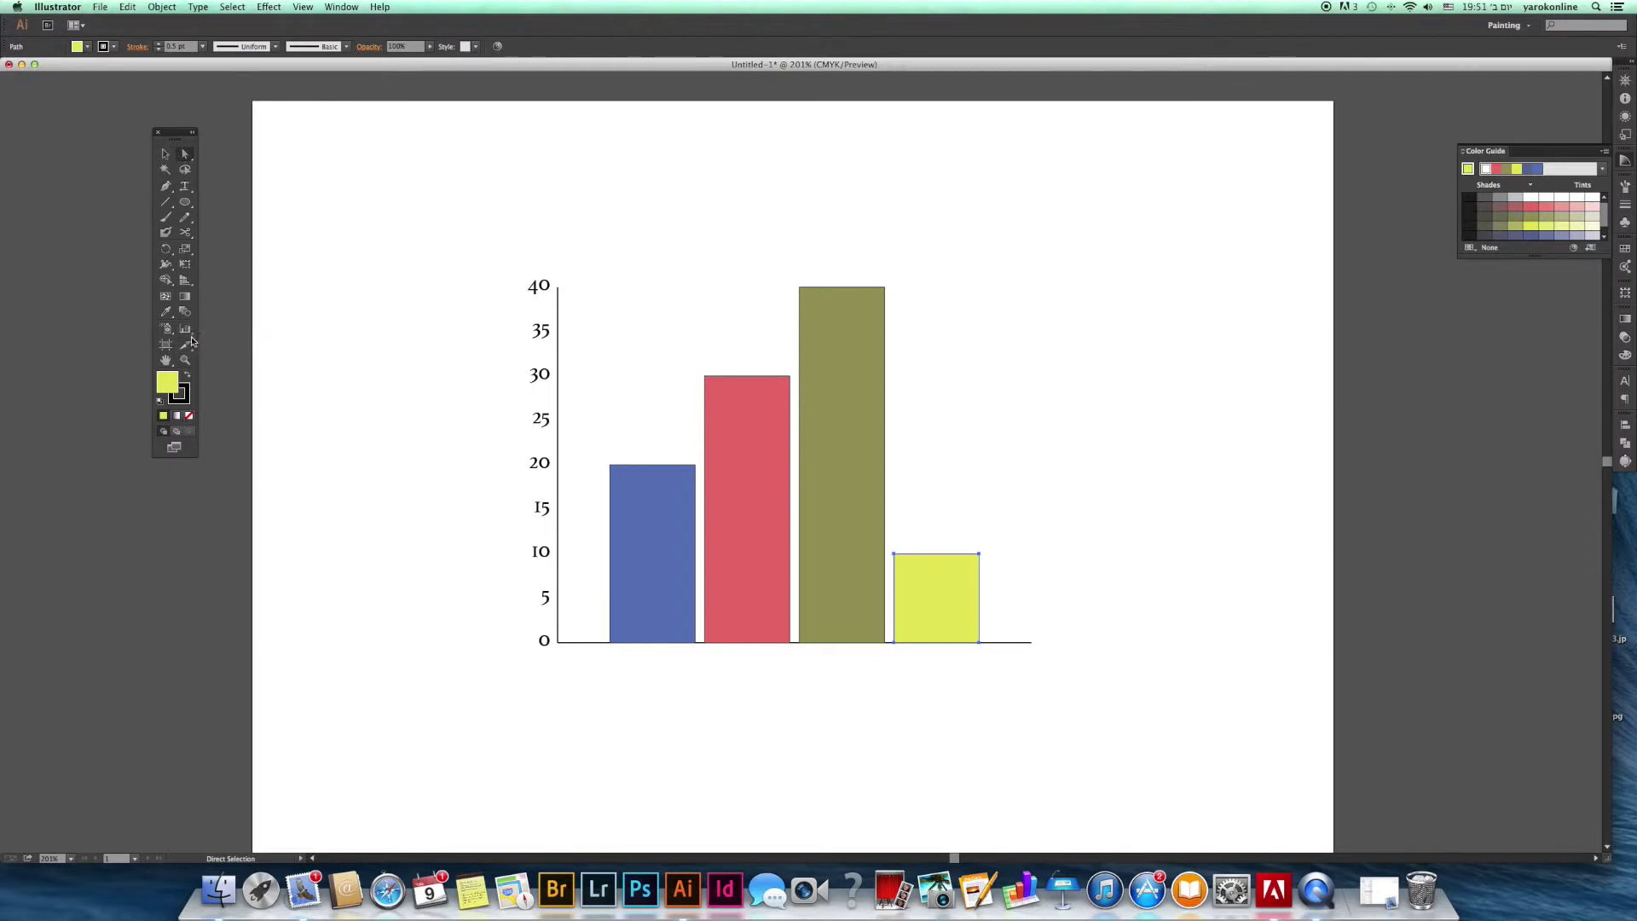
{"action": "left_click", "coordinate": [160, 156]}
- Select the whole graph, review its data values, then close the data window
{"action": "left_click", "coordinate": [854, 436]}
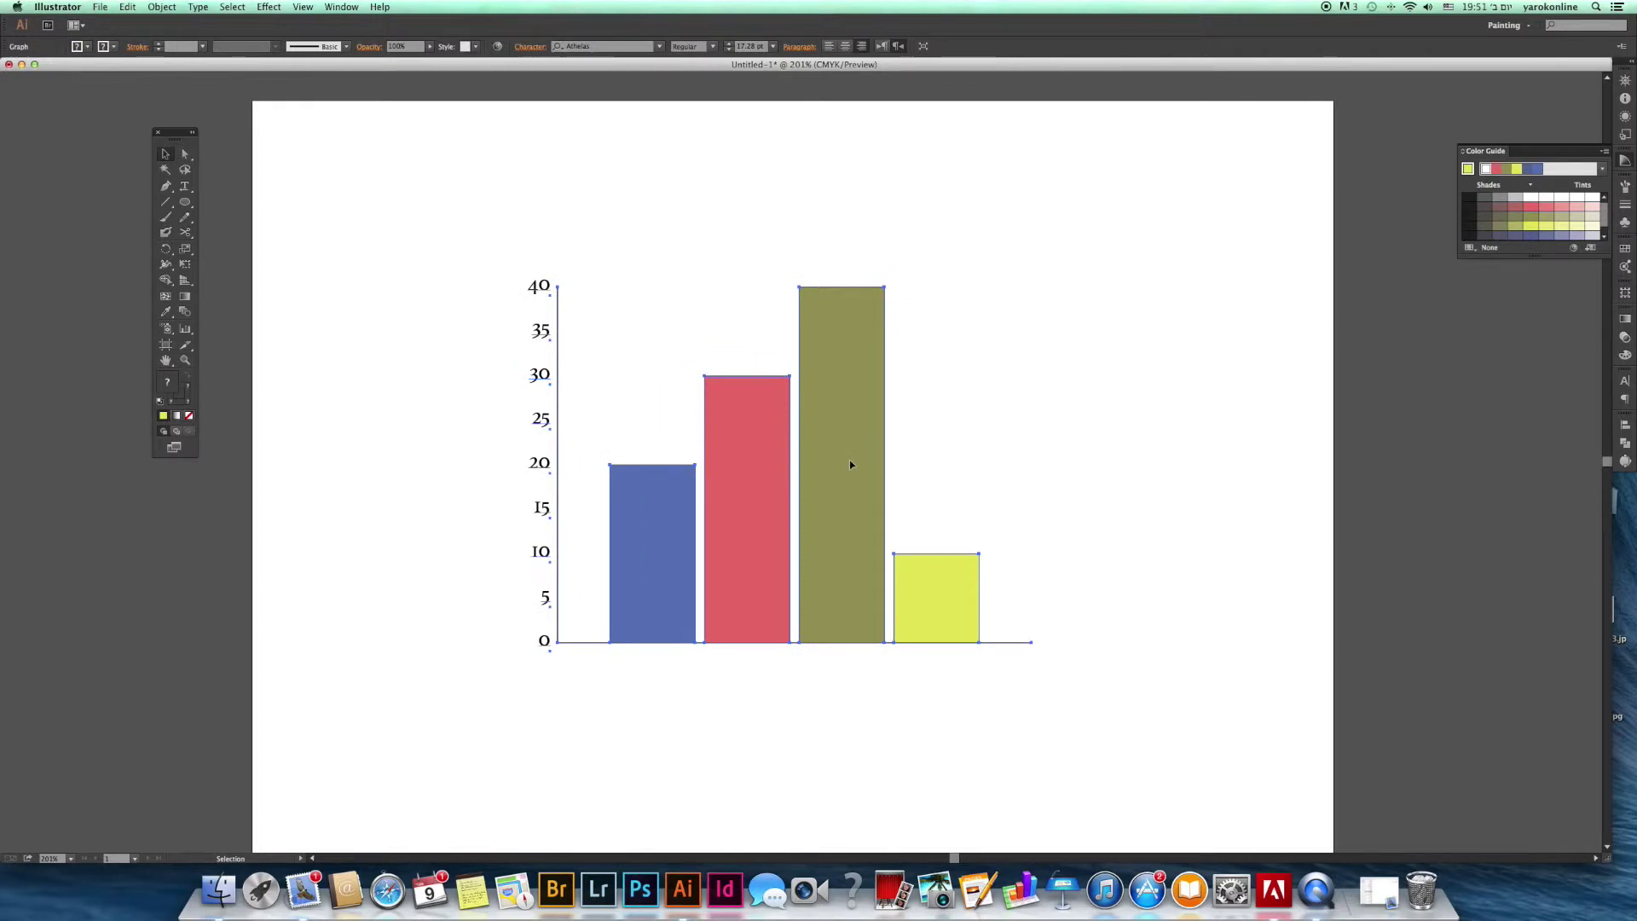
{"action": "right_click", "coordinate": [843, 503]}
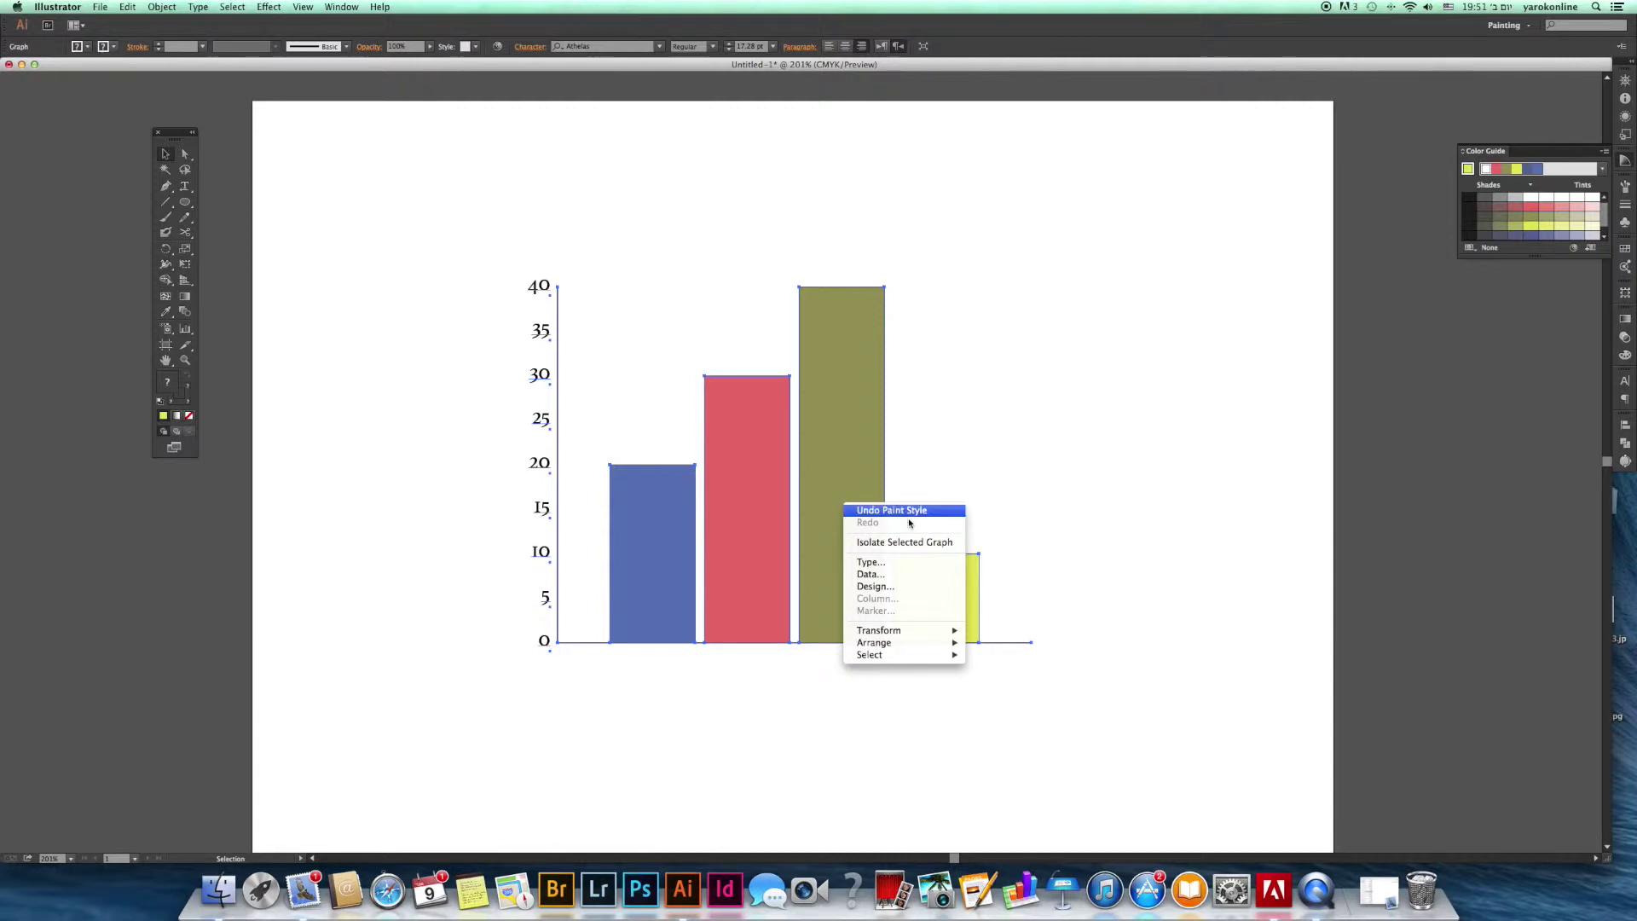
{"action": "left_click", "coordinate": [869, 576]}
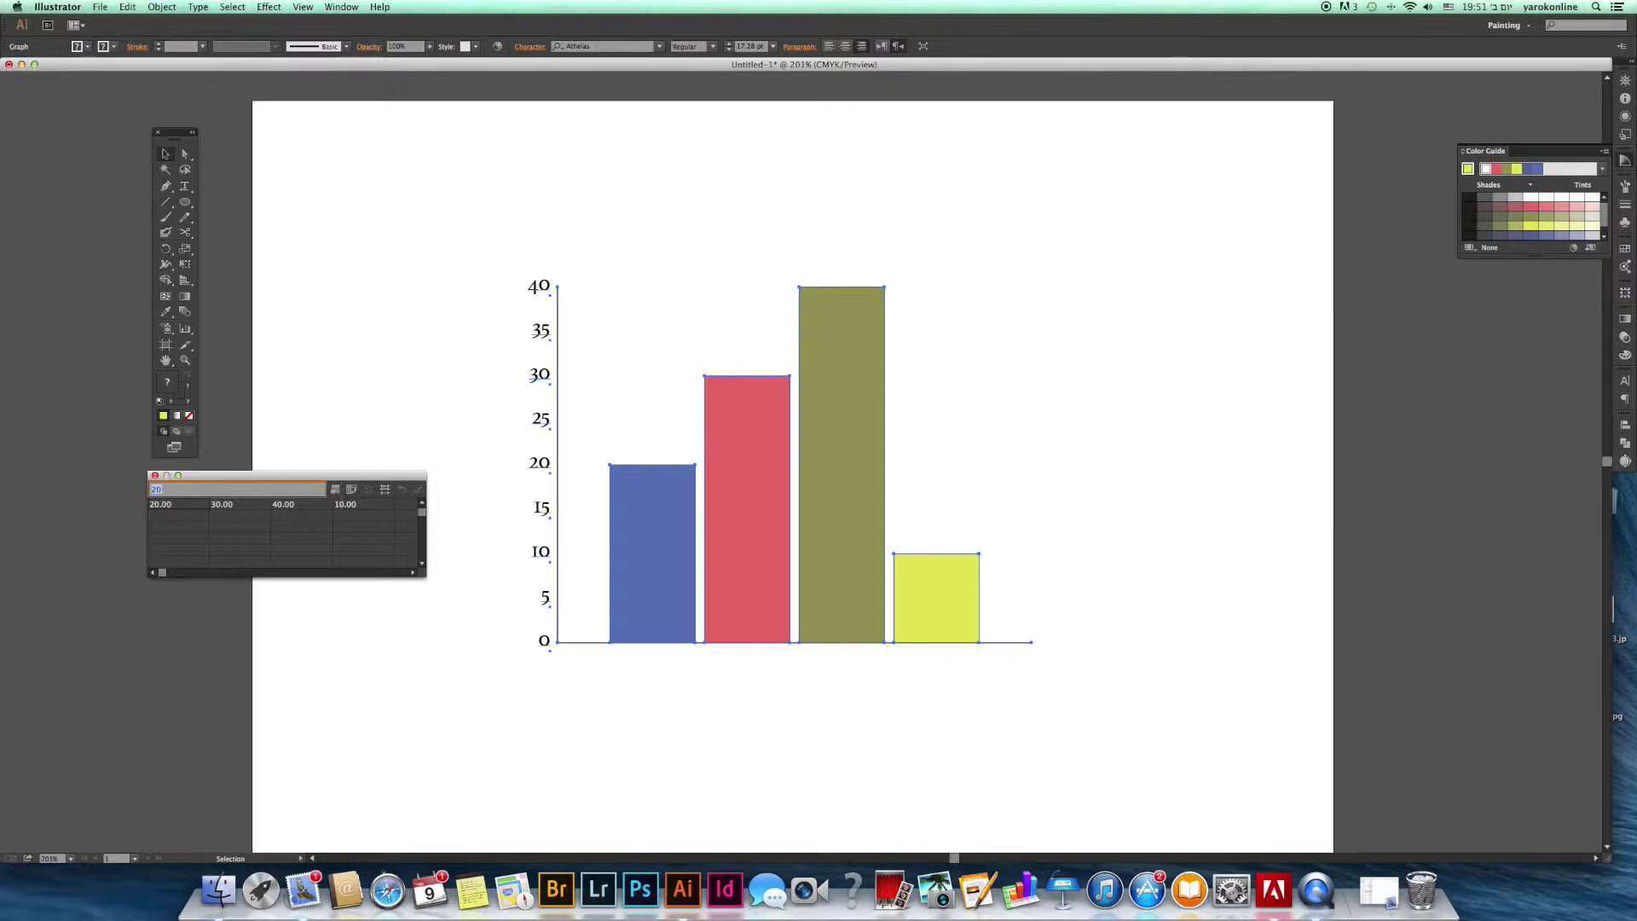
{"action": "left_click", "coordinate": [155, 474]}
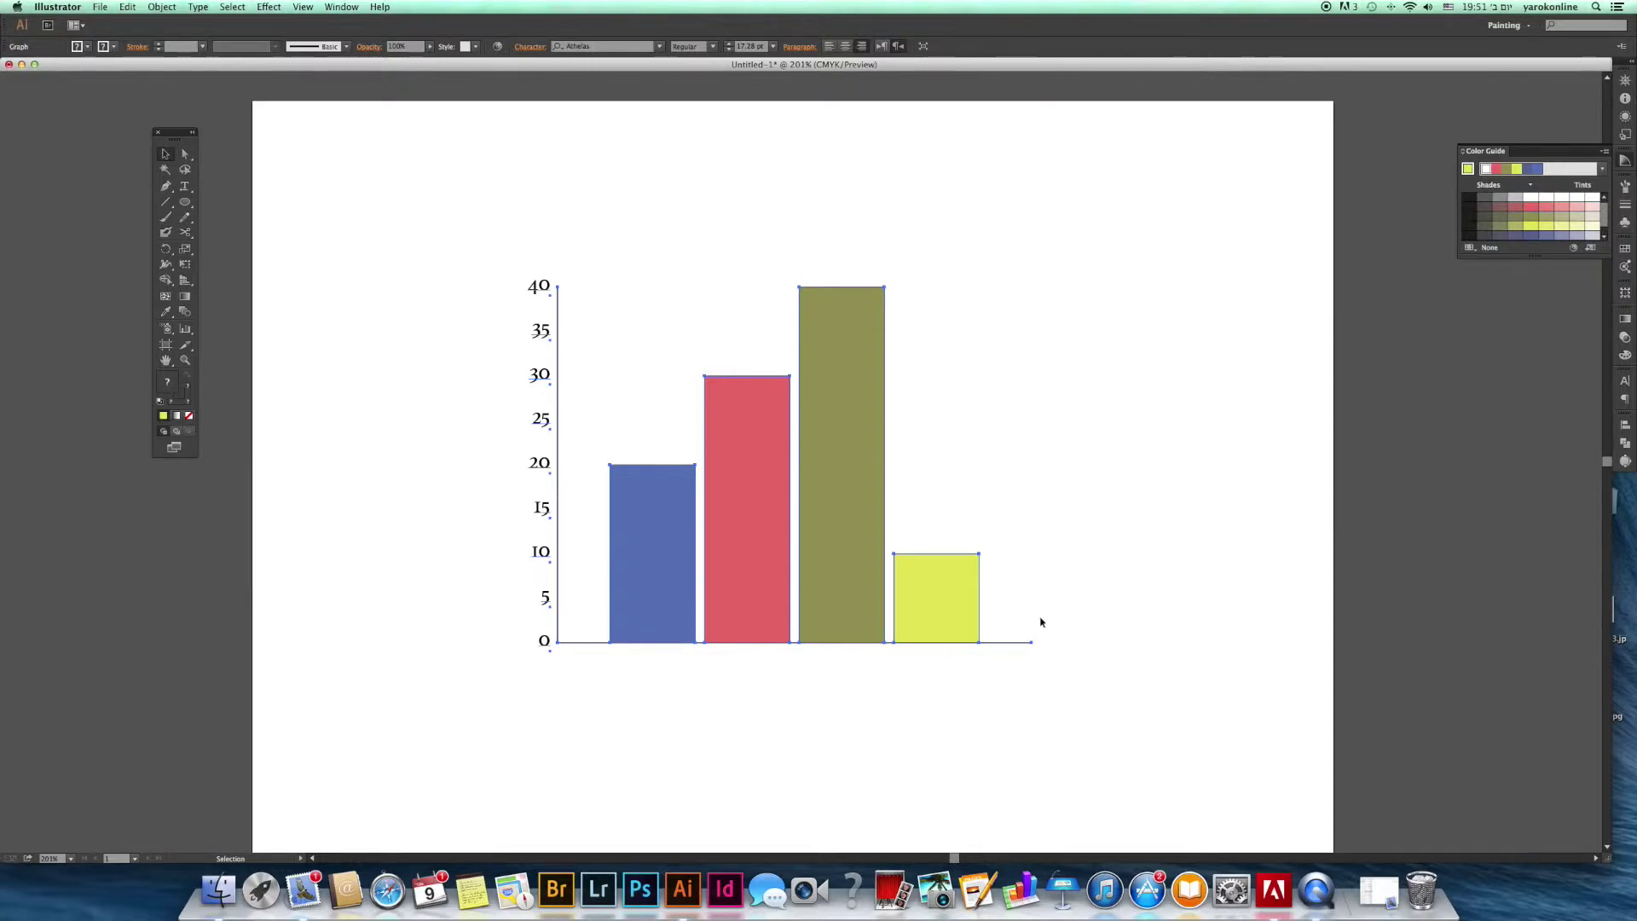
{"action": "right_click", "coordinate": [848, 542]}
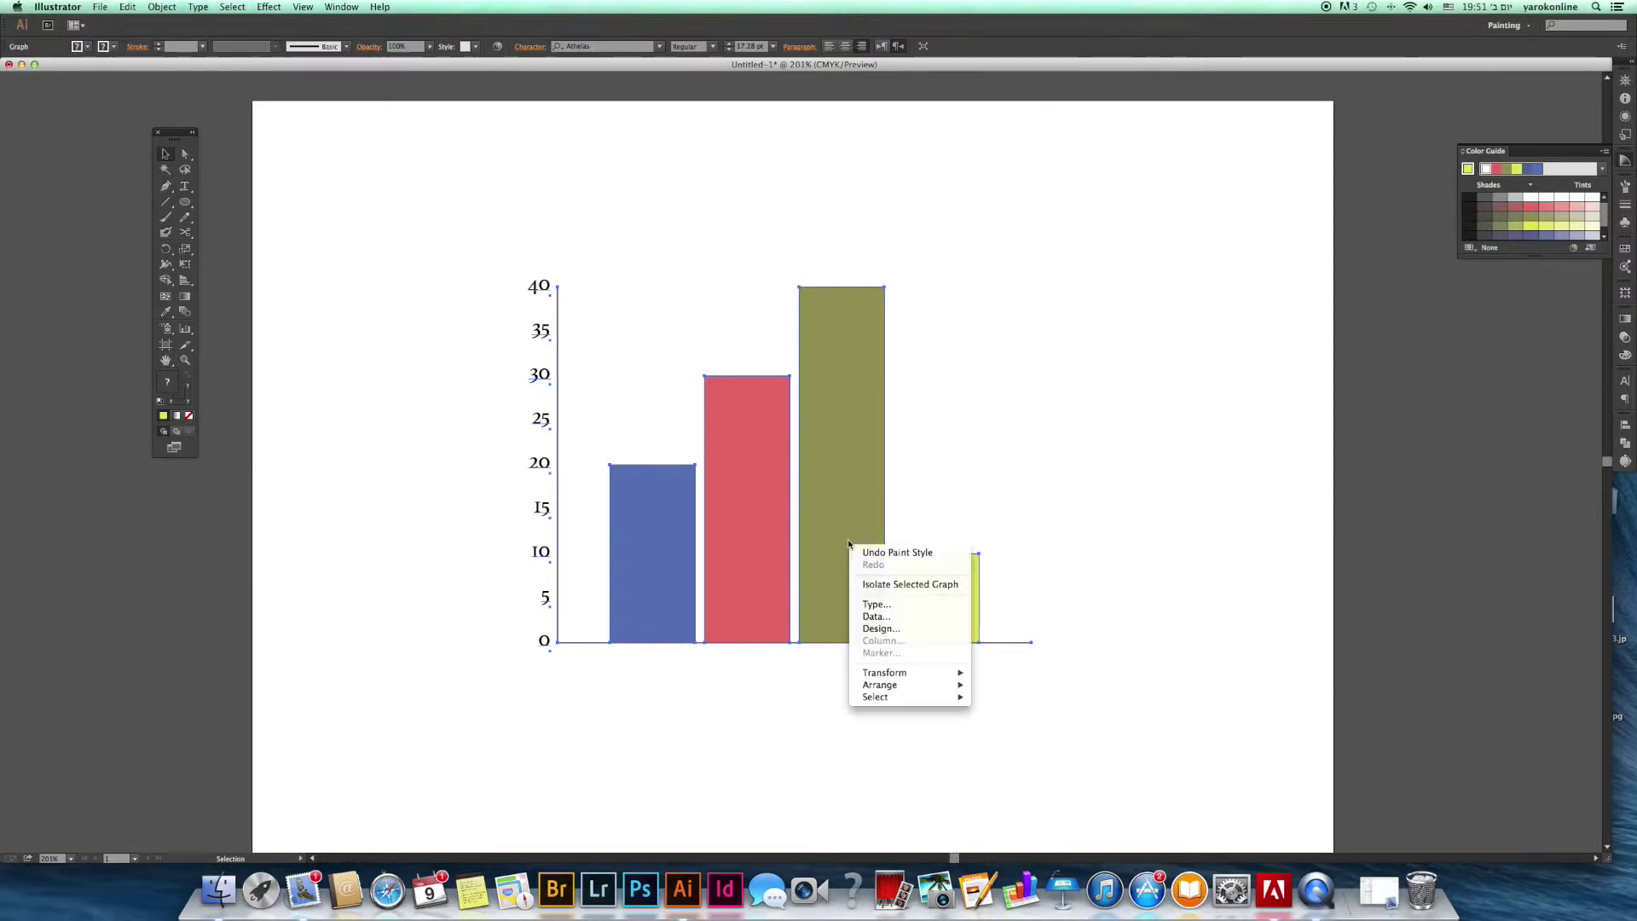
{"action": "left_click", "coordinate": [874, 605]}
{"action": "left_click_drag", "start_coordinate": [887, 310], "coordinate": [1213, 279]}
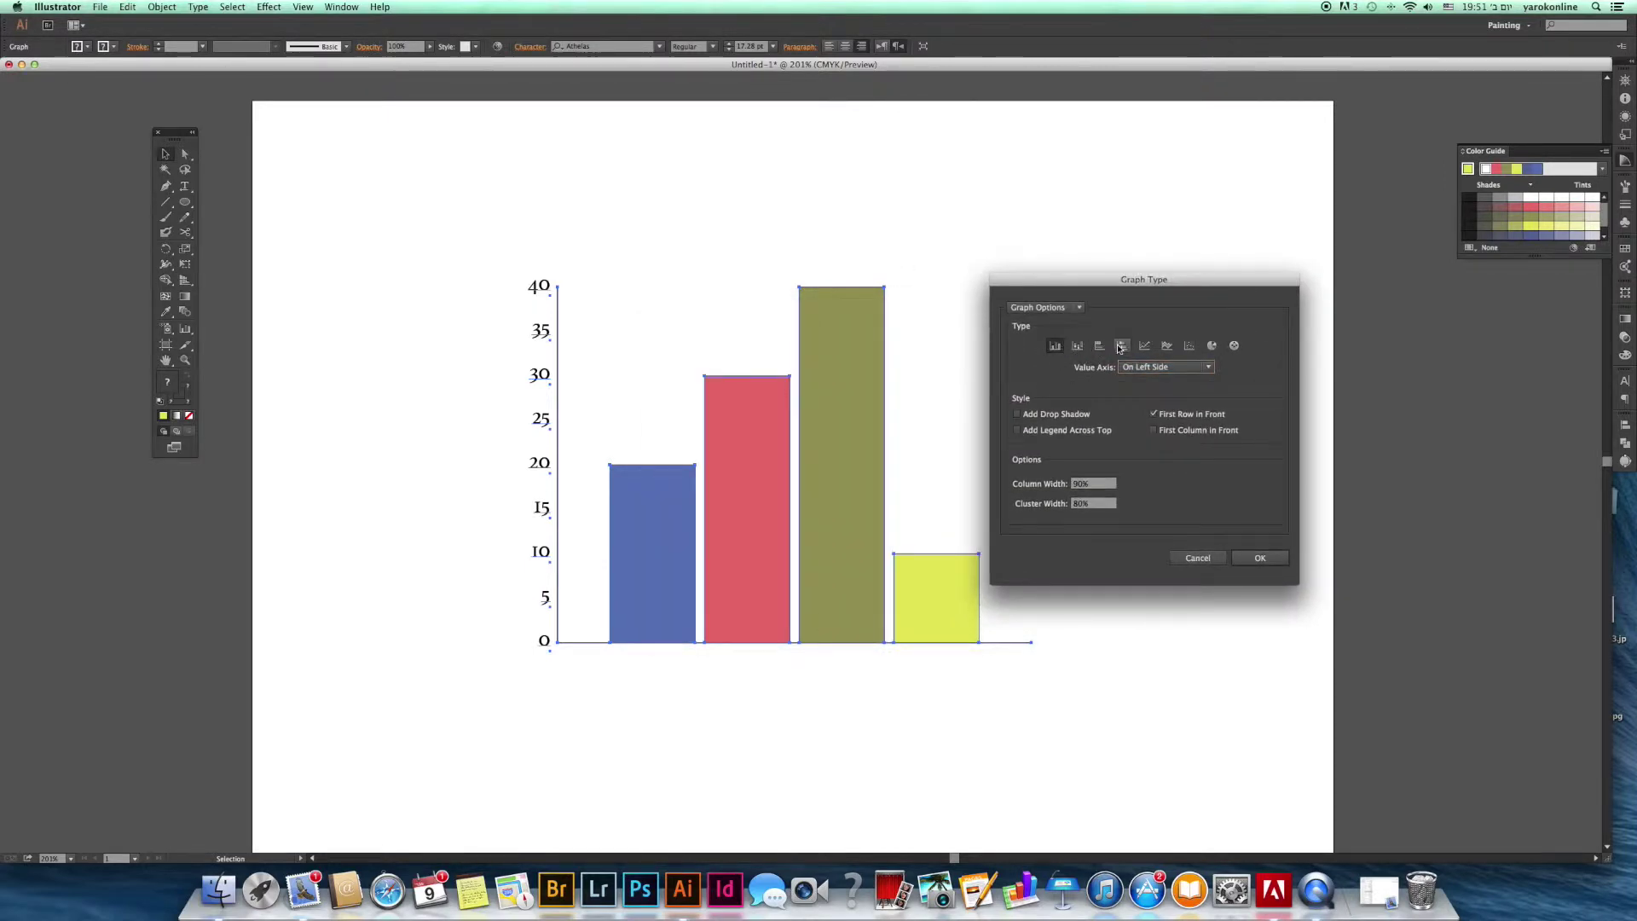
{"action": "left_click", "coordinate": [1212, 346]}
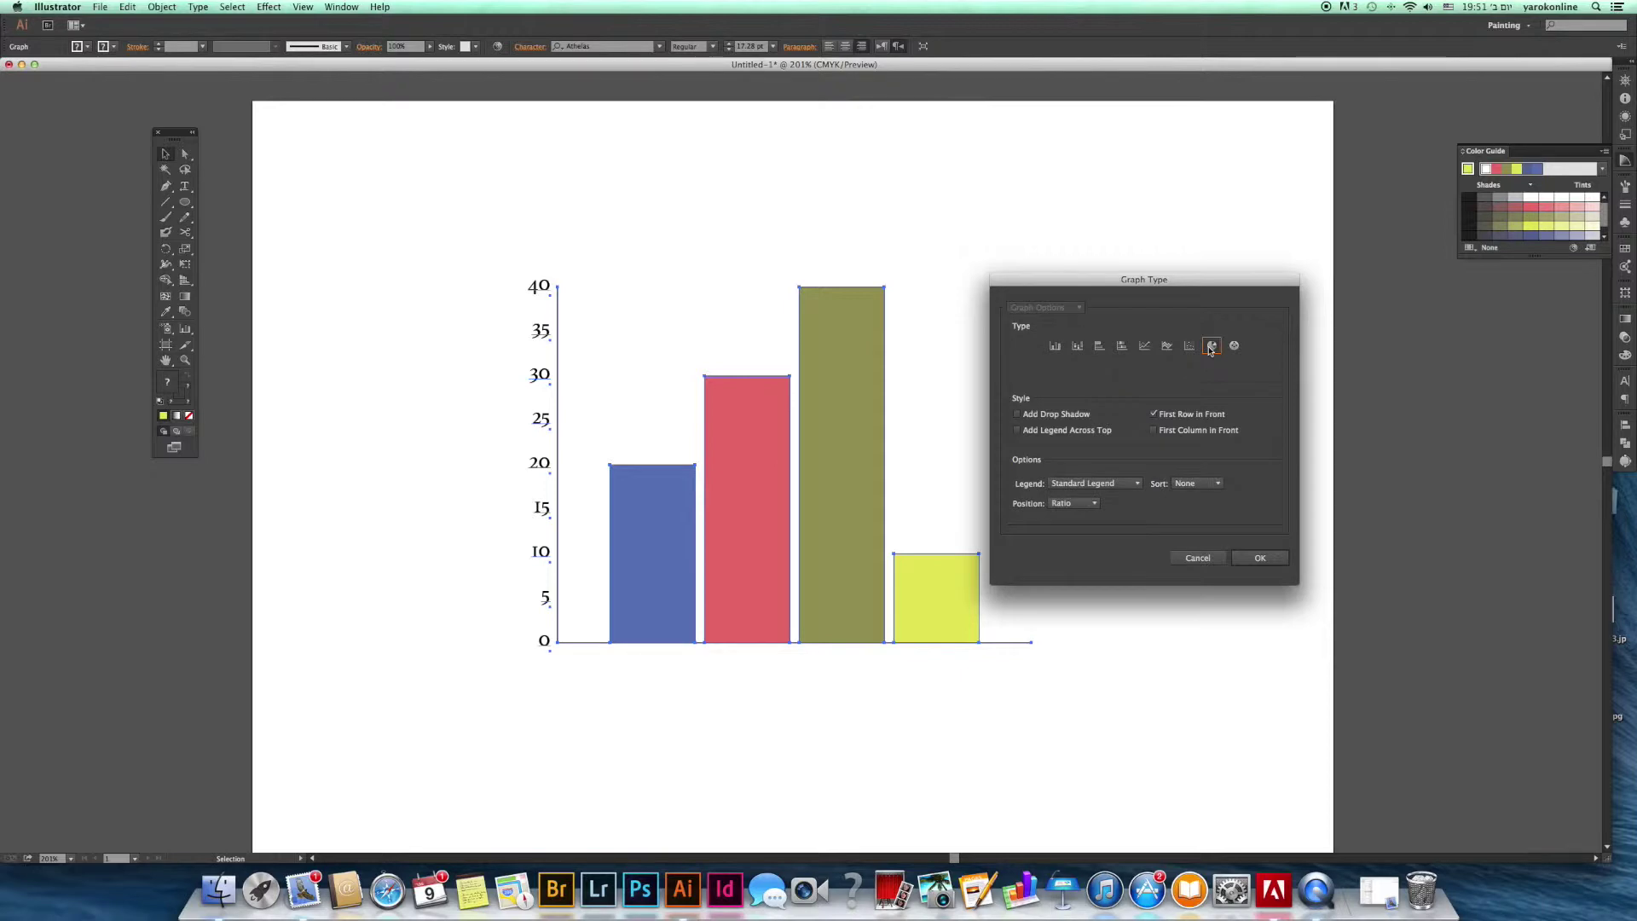
{"action": "left_click", "coordinate": [1056, 346]}
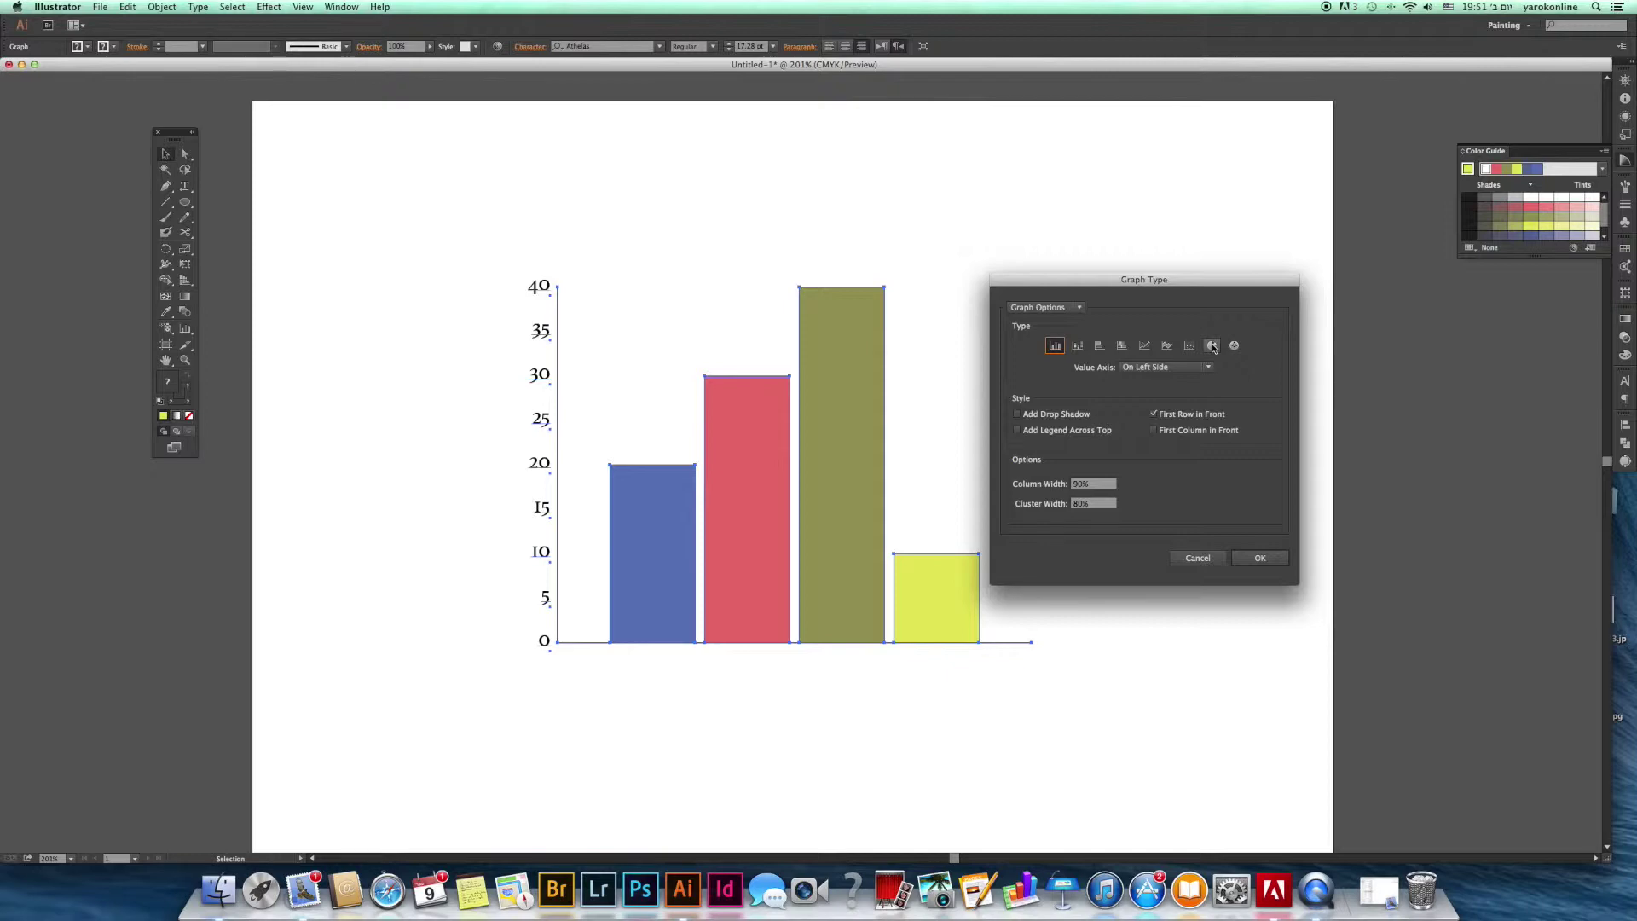
{"action": "left_click", "coordinate": [1078, 308]}
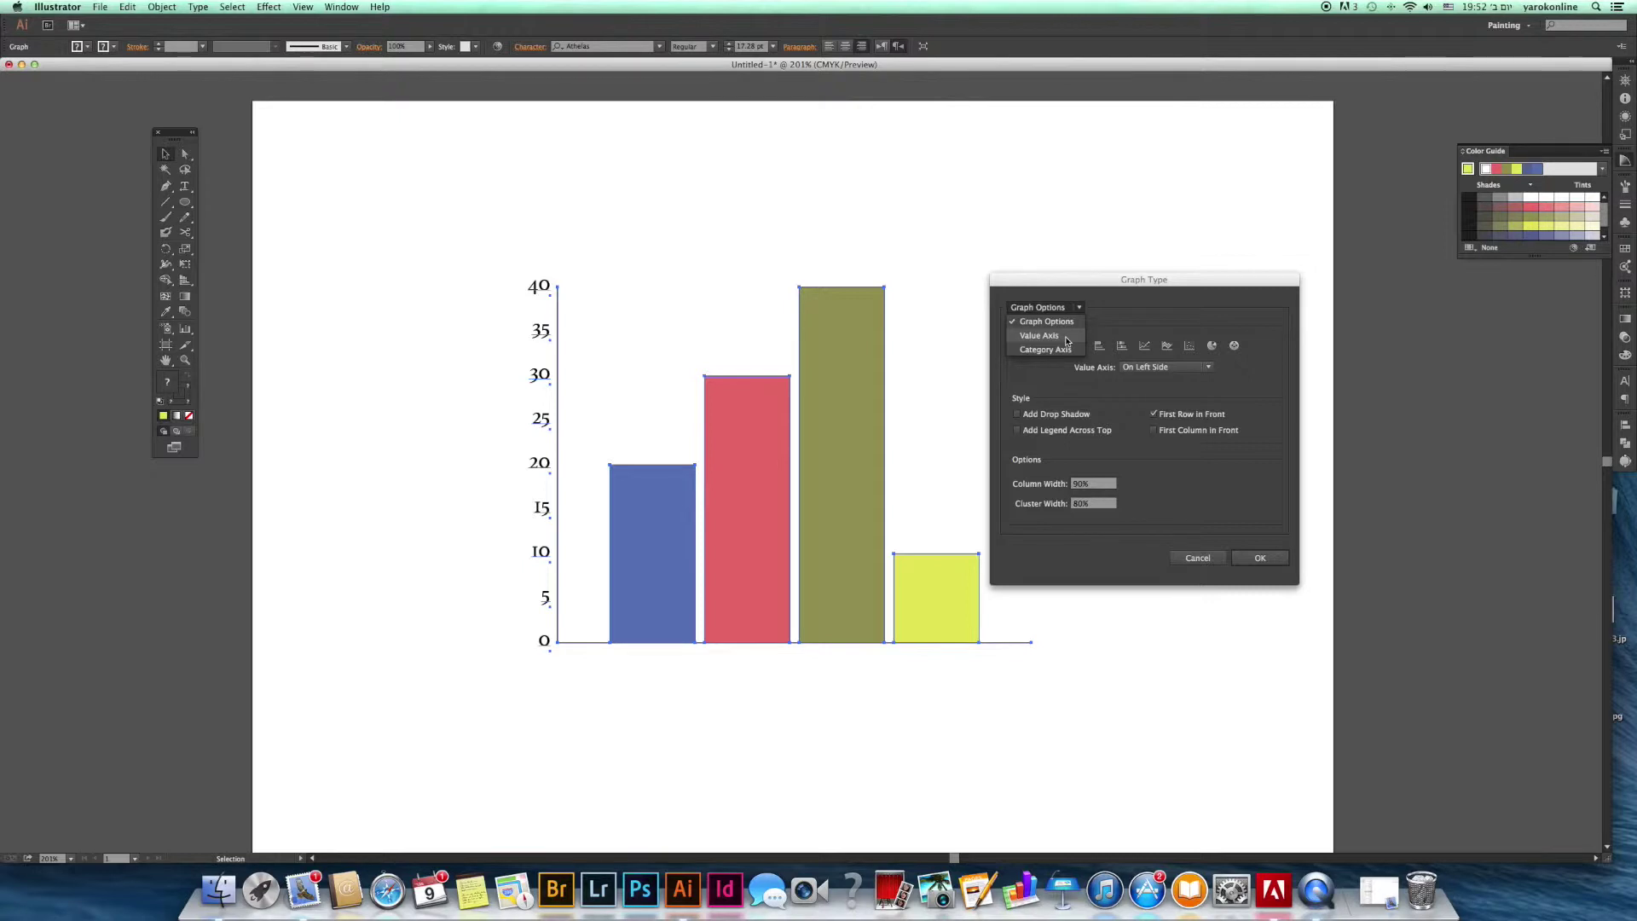
{"action": "left_click", "coordinate": [1066, 339]}
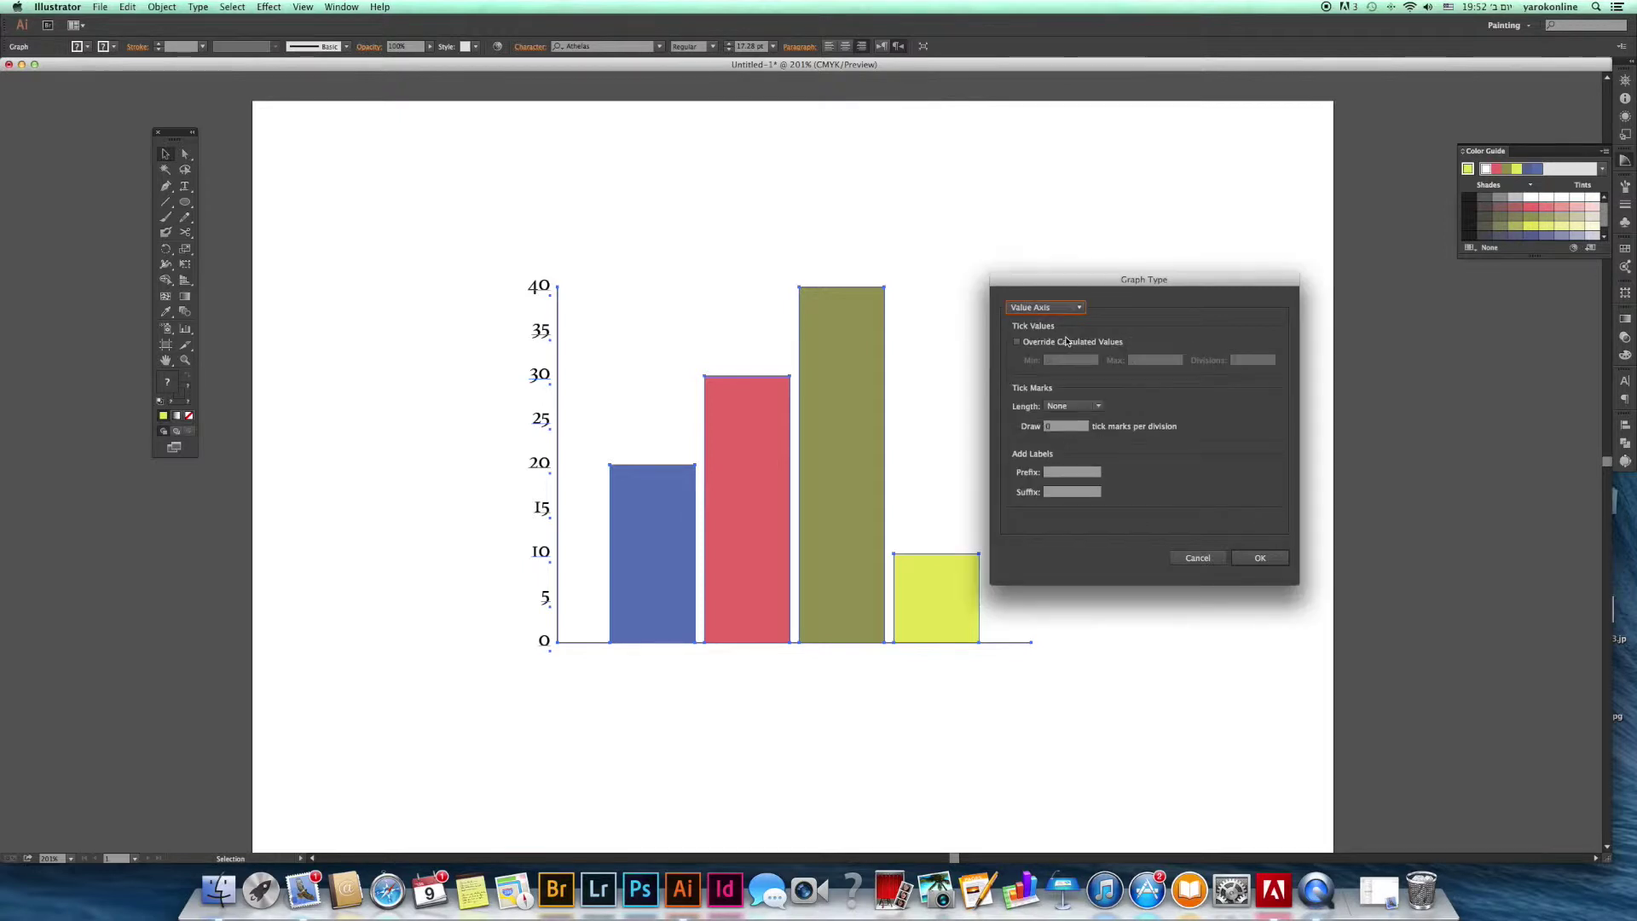
{"action": "left_click", "coordinate": [1099, 407]}
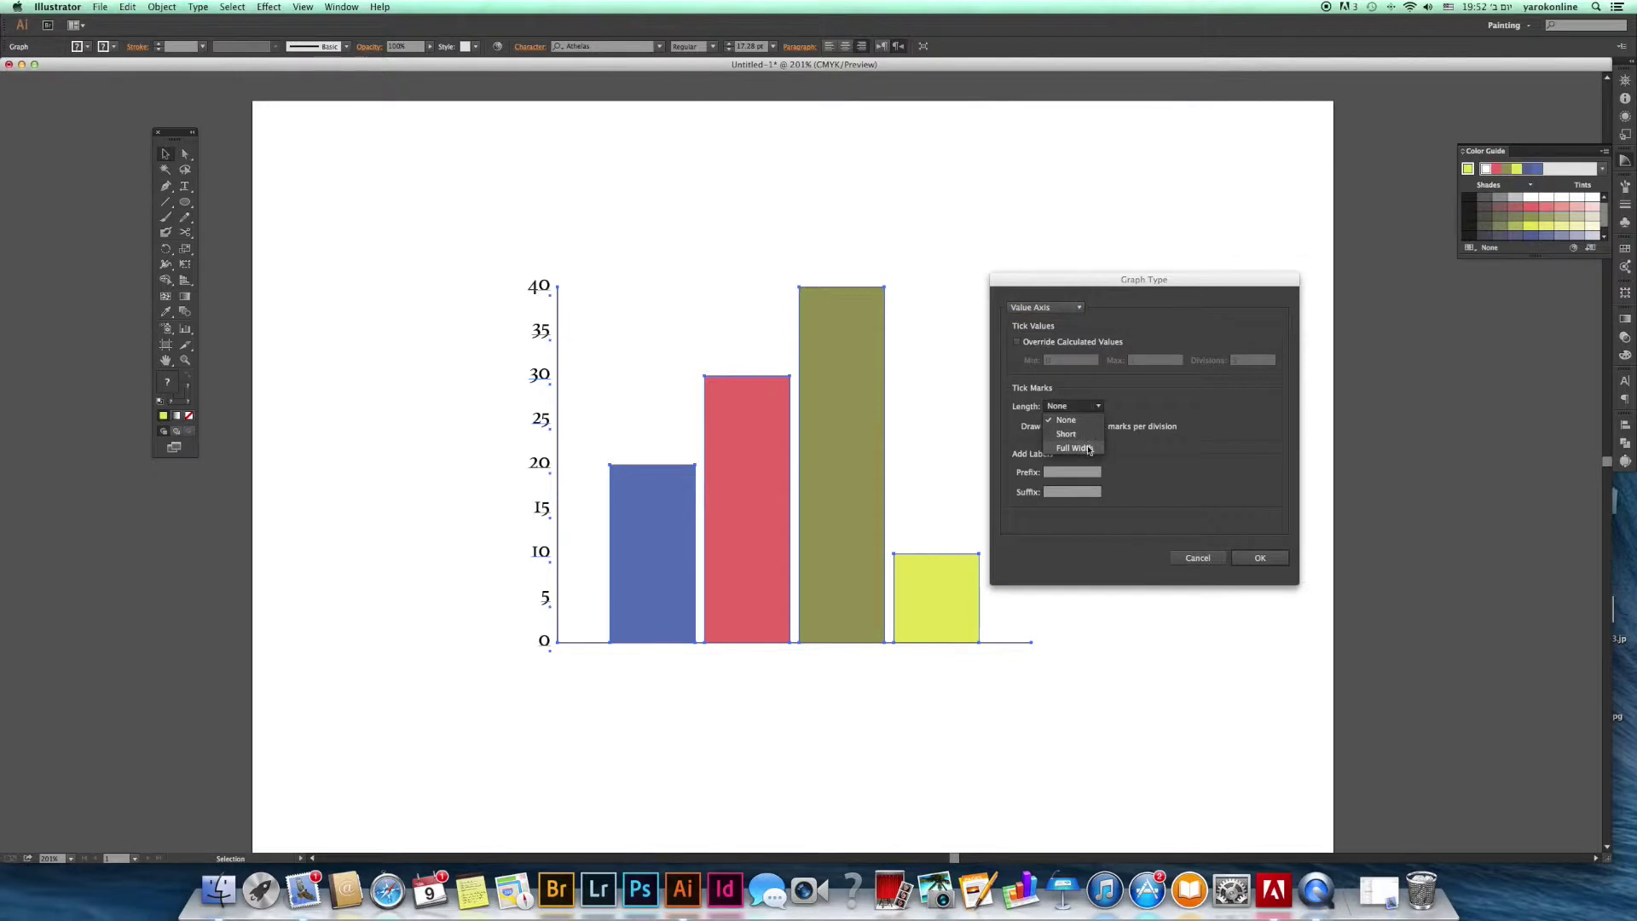
{"action": "left_click", "coordinate": [1089, 445]}
{"action": "left_click", "coordinate": [1260, 558]}
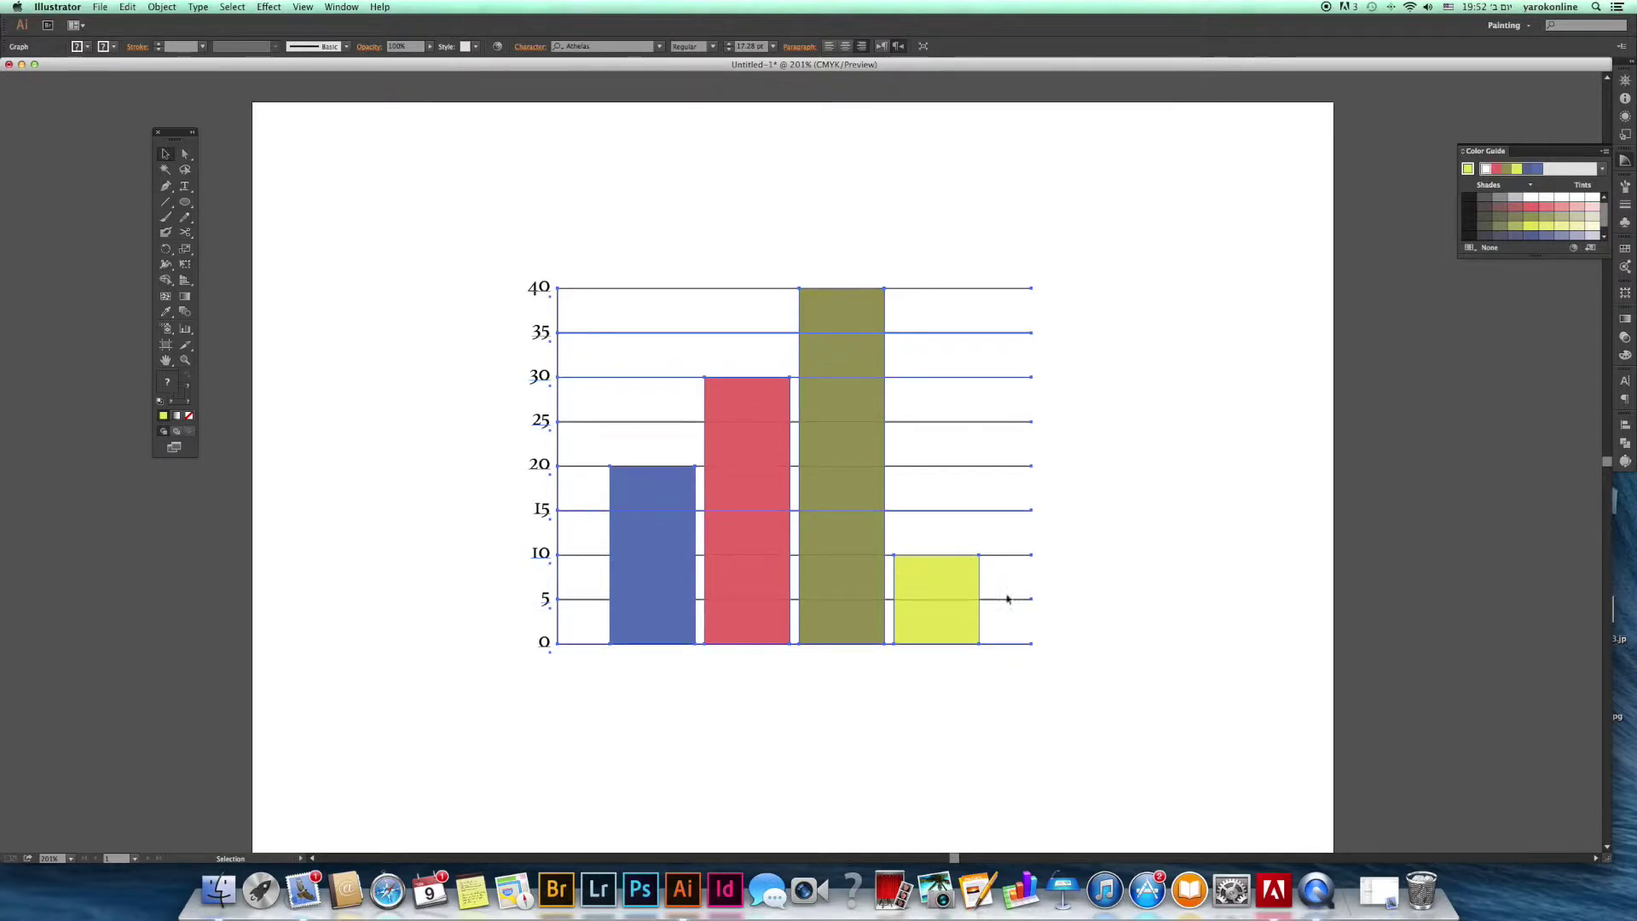
{"action": "key", "text": "super+z"}
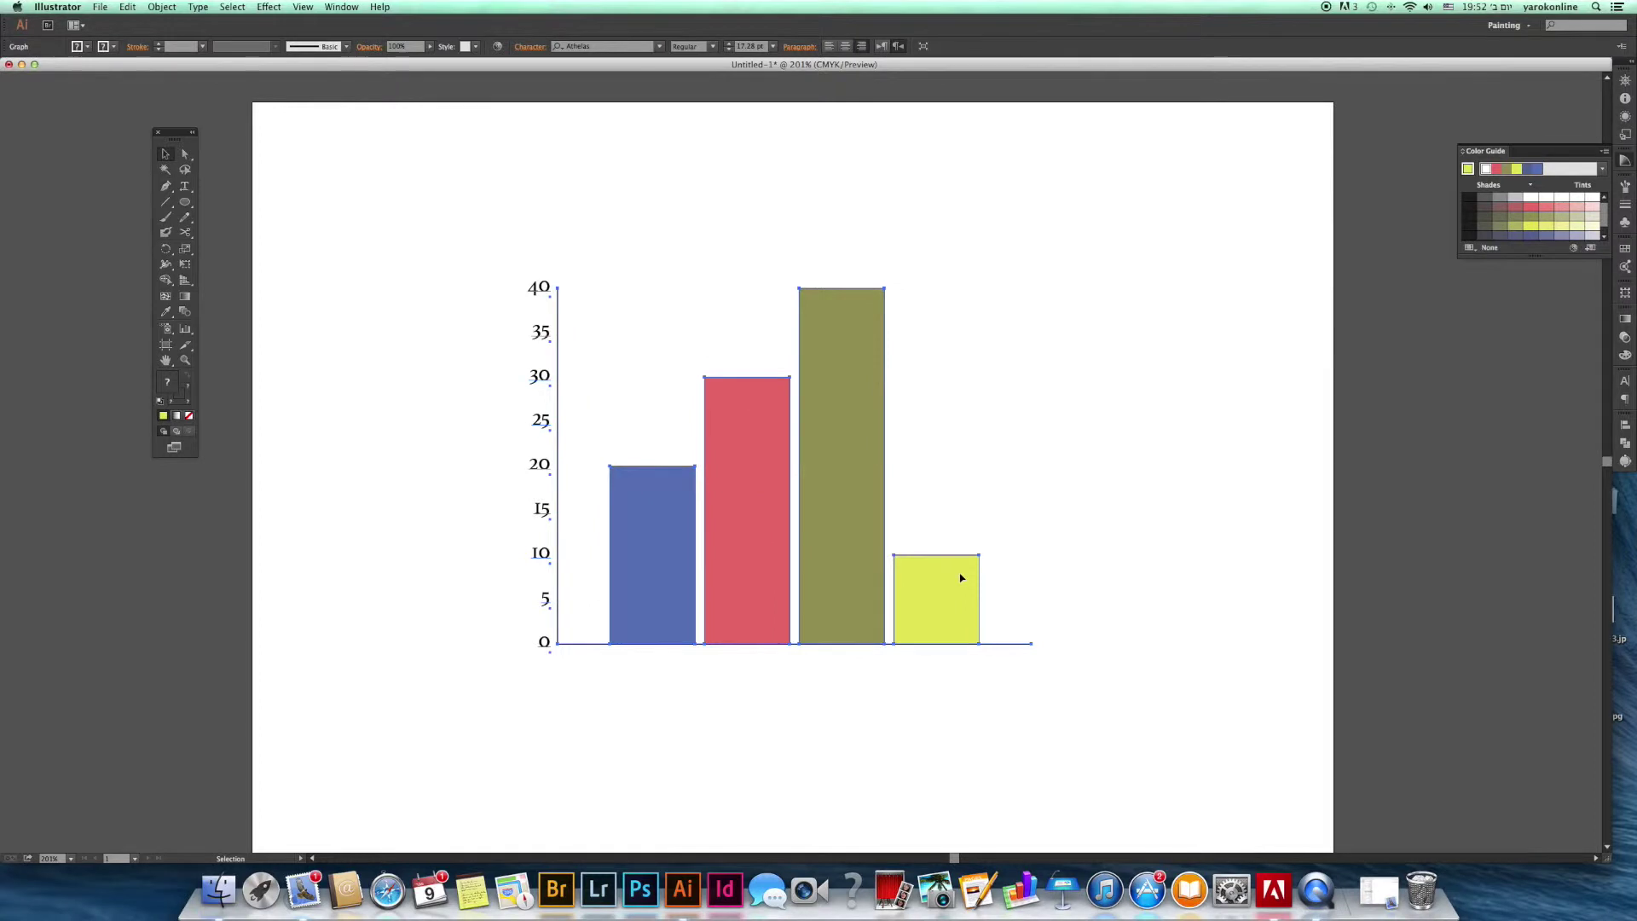
- Set the graph's Category Axis tick mark length to Full Width in Graph Type options
{"action": "right_click", "coordinate": [960, 579]}
{"action": "left_click", "coordinate": [987, 638]}
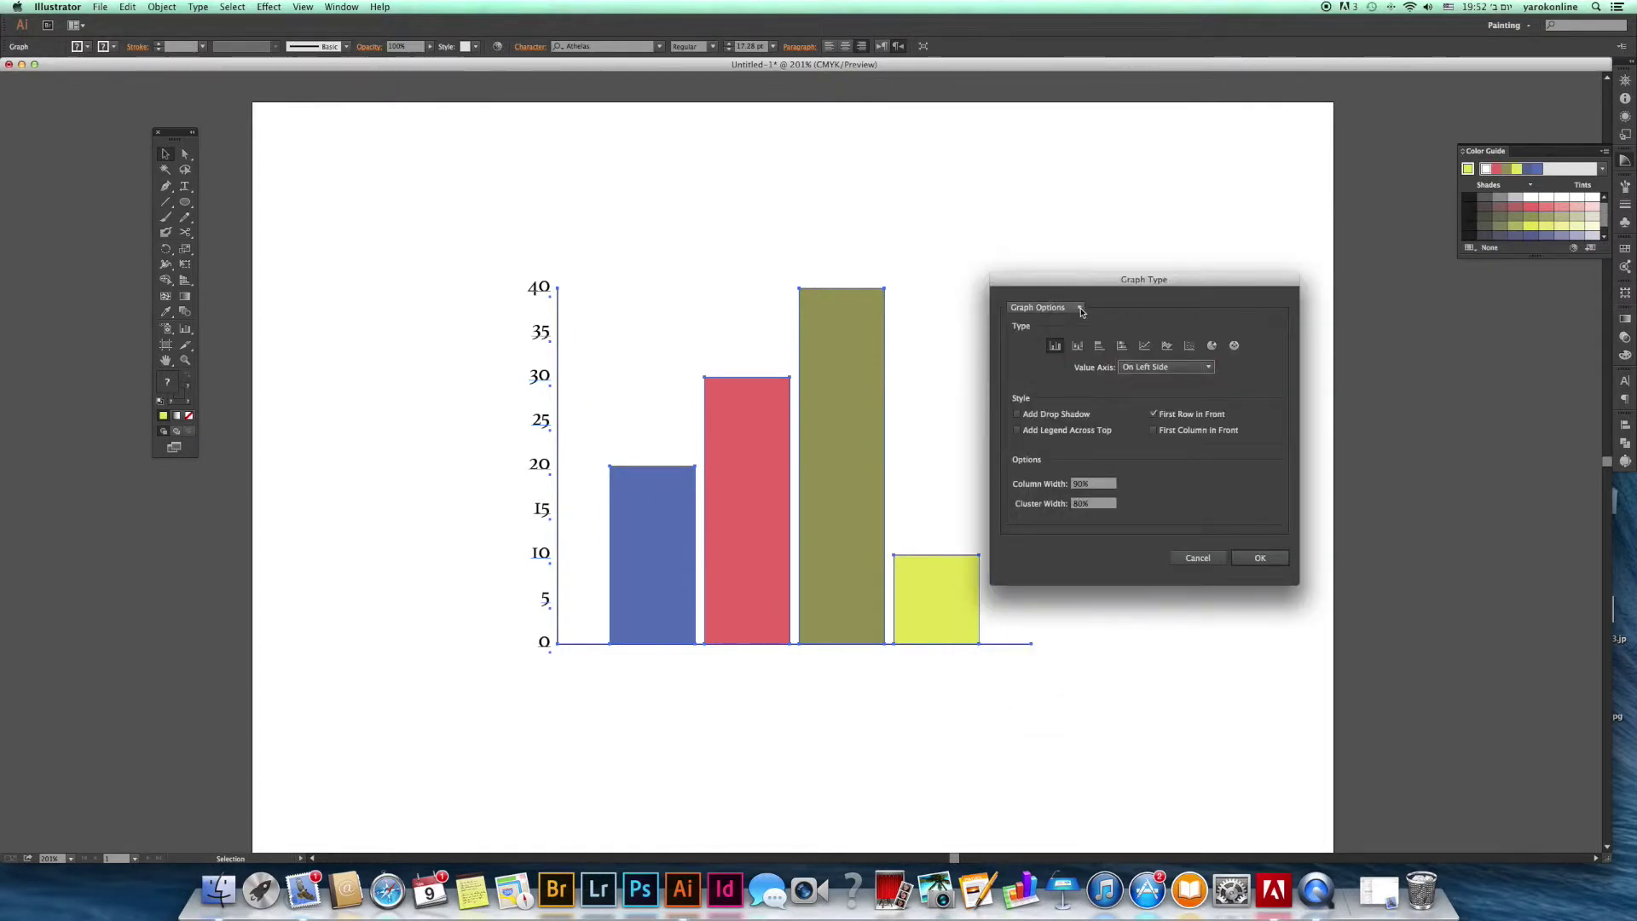
{"action": "left_click", "coordinate": [1079, 308]}
{"action": "left_click", "coordinate": [1052, 349]}
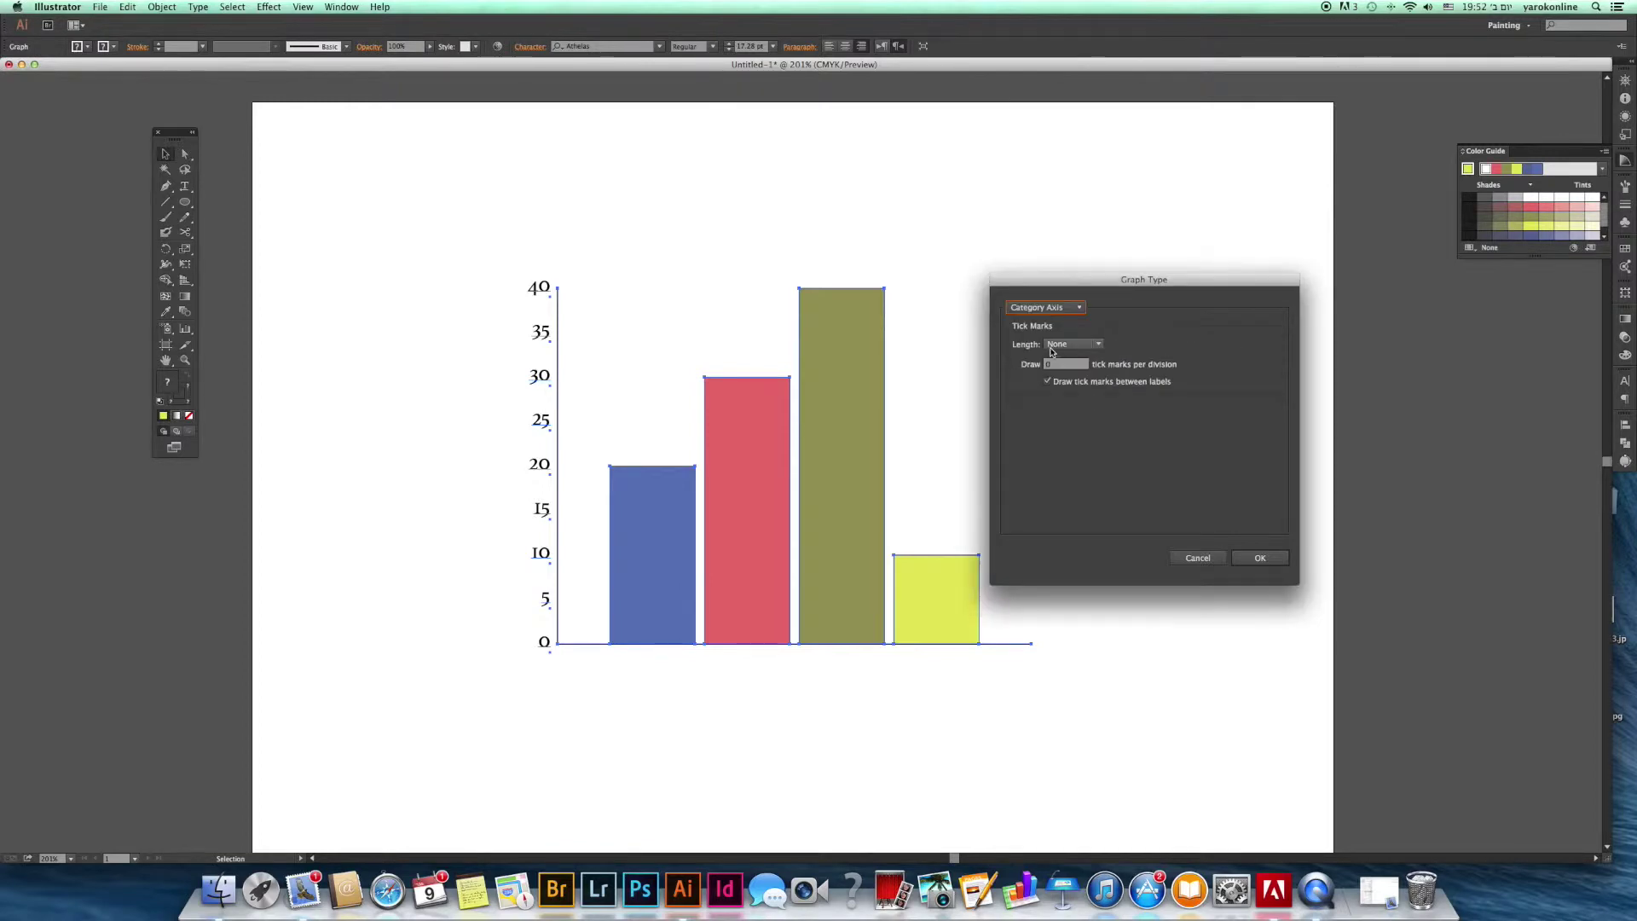
{"action": "left_click", "coordinate": [1098, 345]}
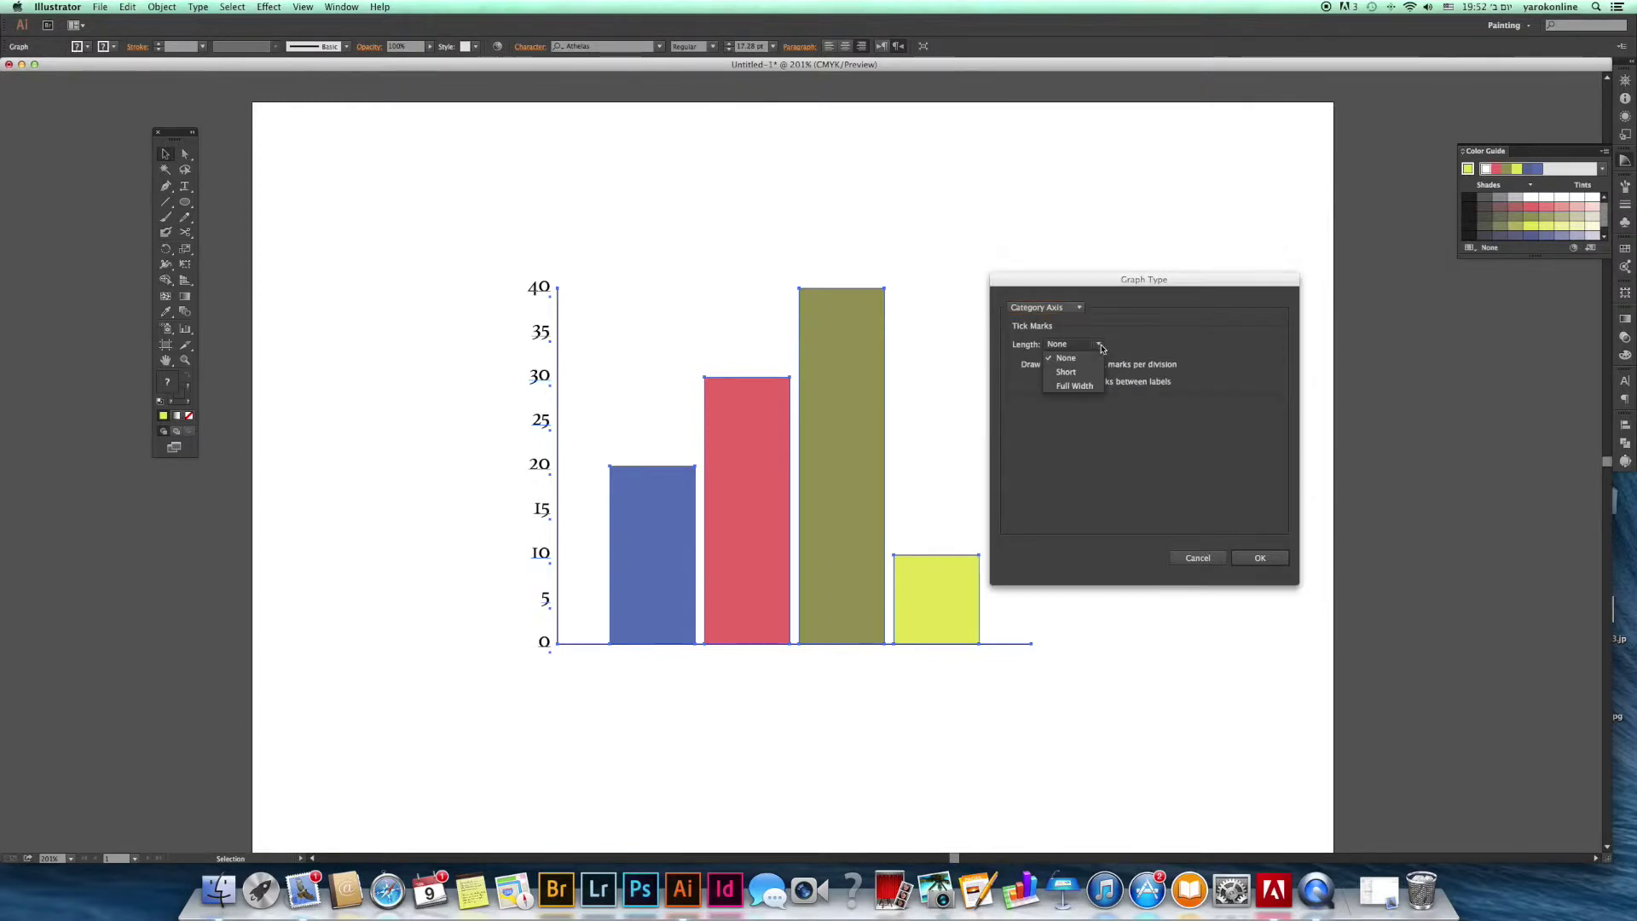
{"action": "left_click", "coordinate": [1074, 386]}
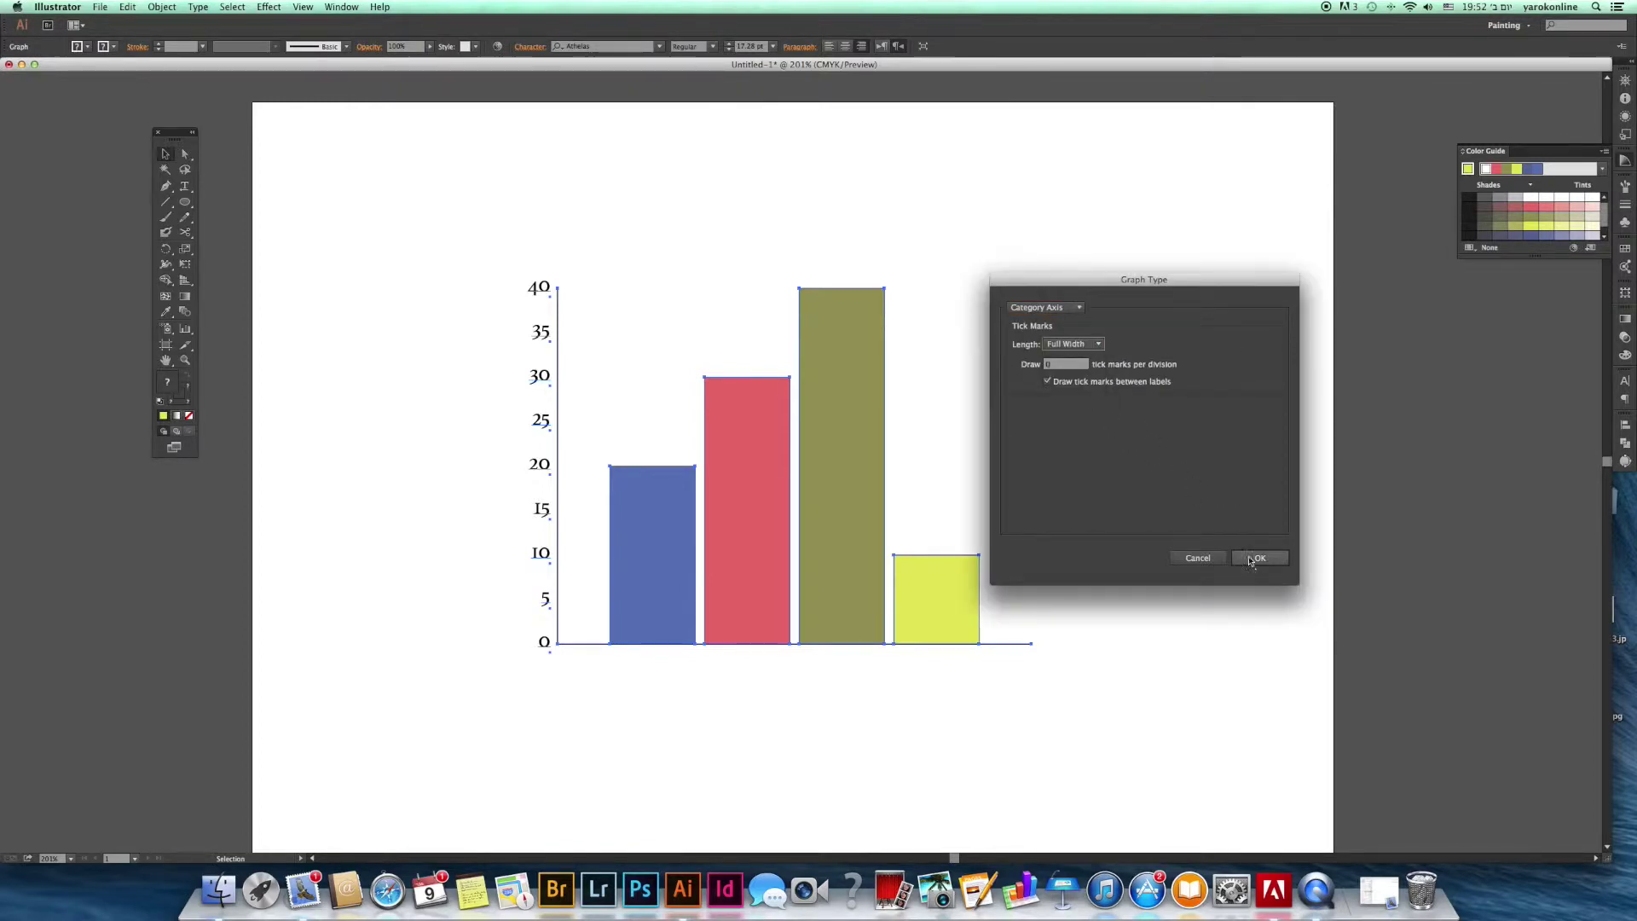
{"action": "left_click", "coordinate": [1249, 558]}
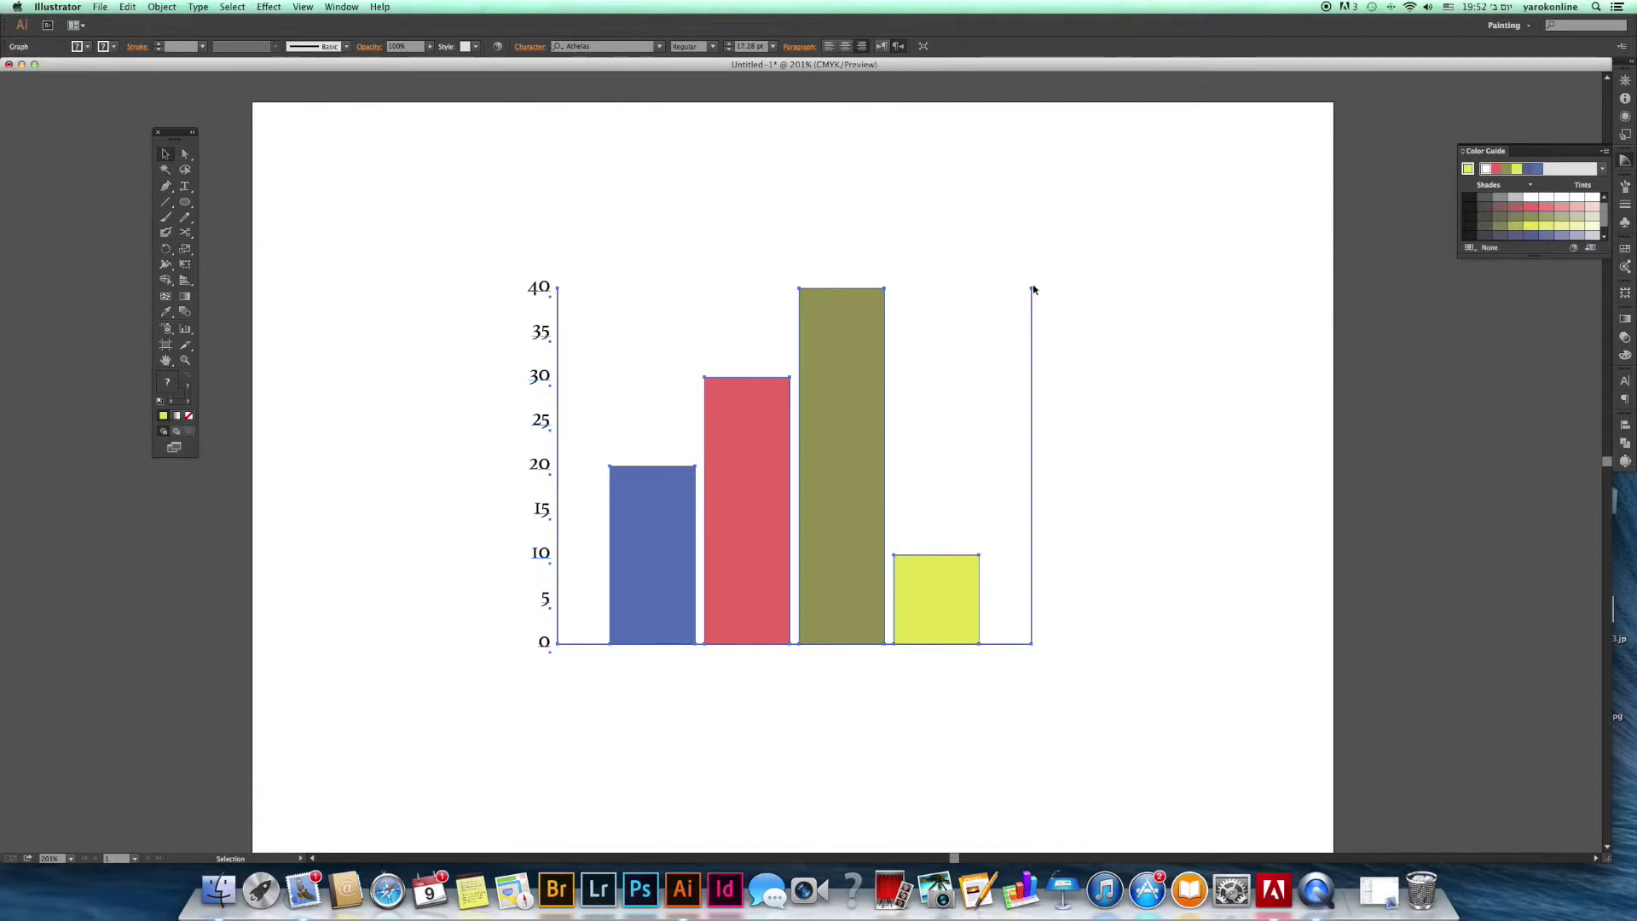
- Change the graph type from column to Pie in the Graph Type dialog
{"action": "right_click", "coordinate": [856, 354]}
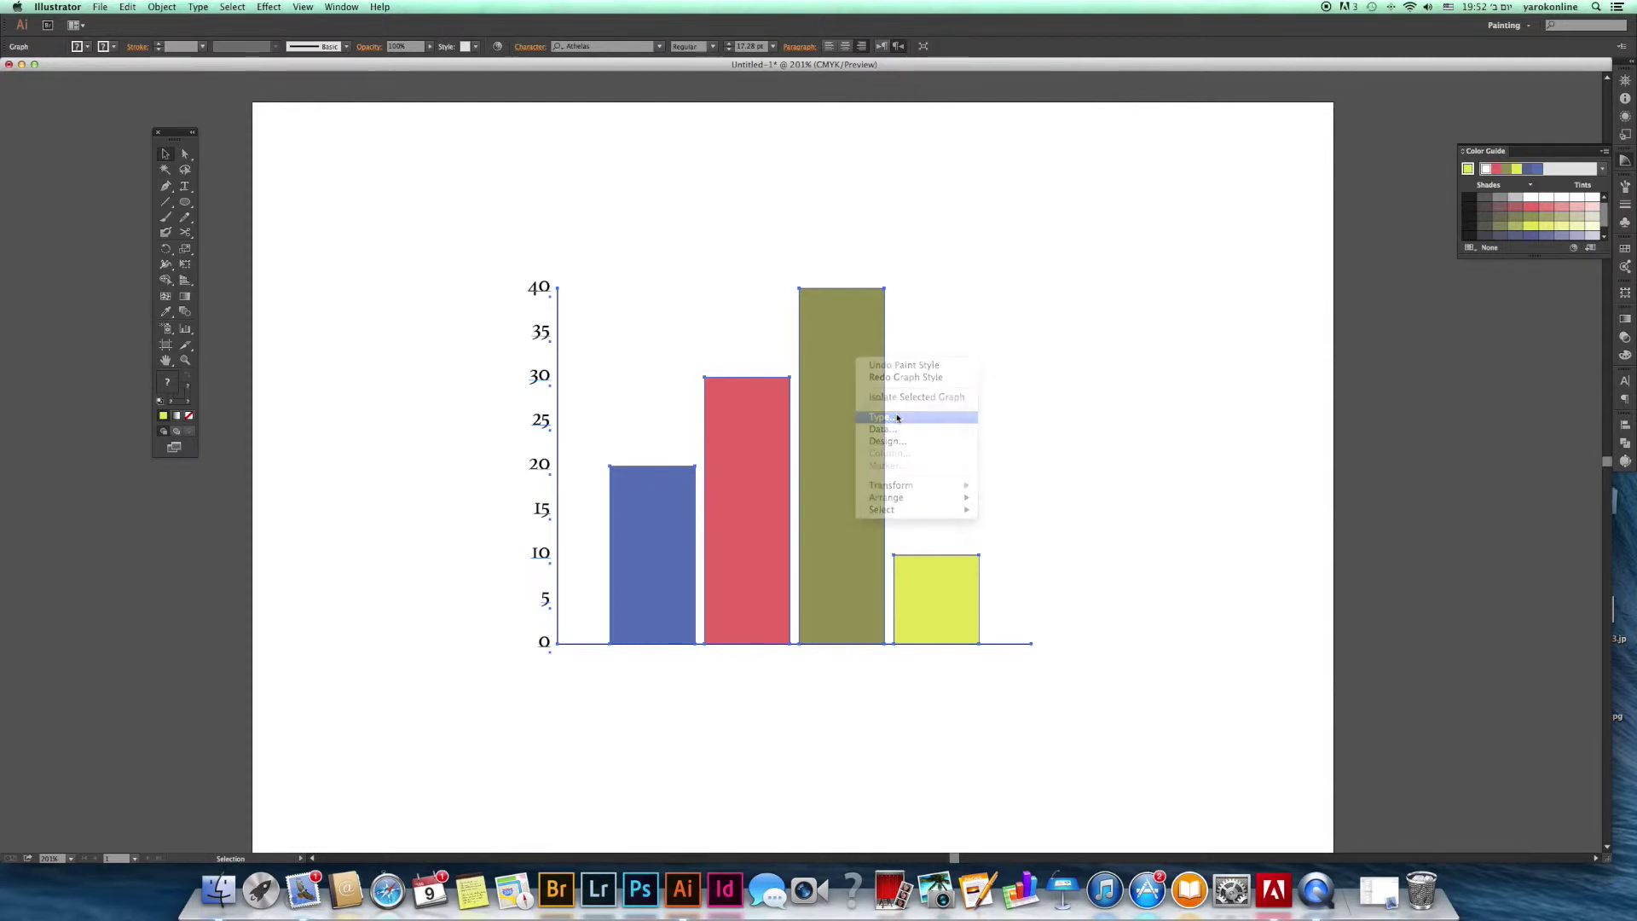
{"action": "left_click", "coordinate": [882, 416]}
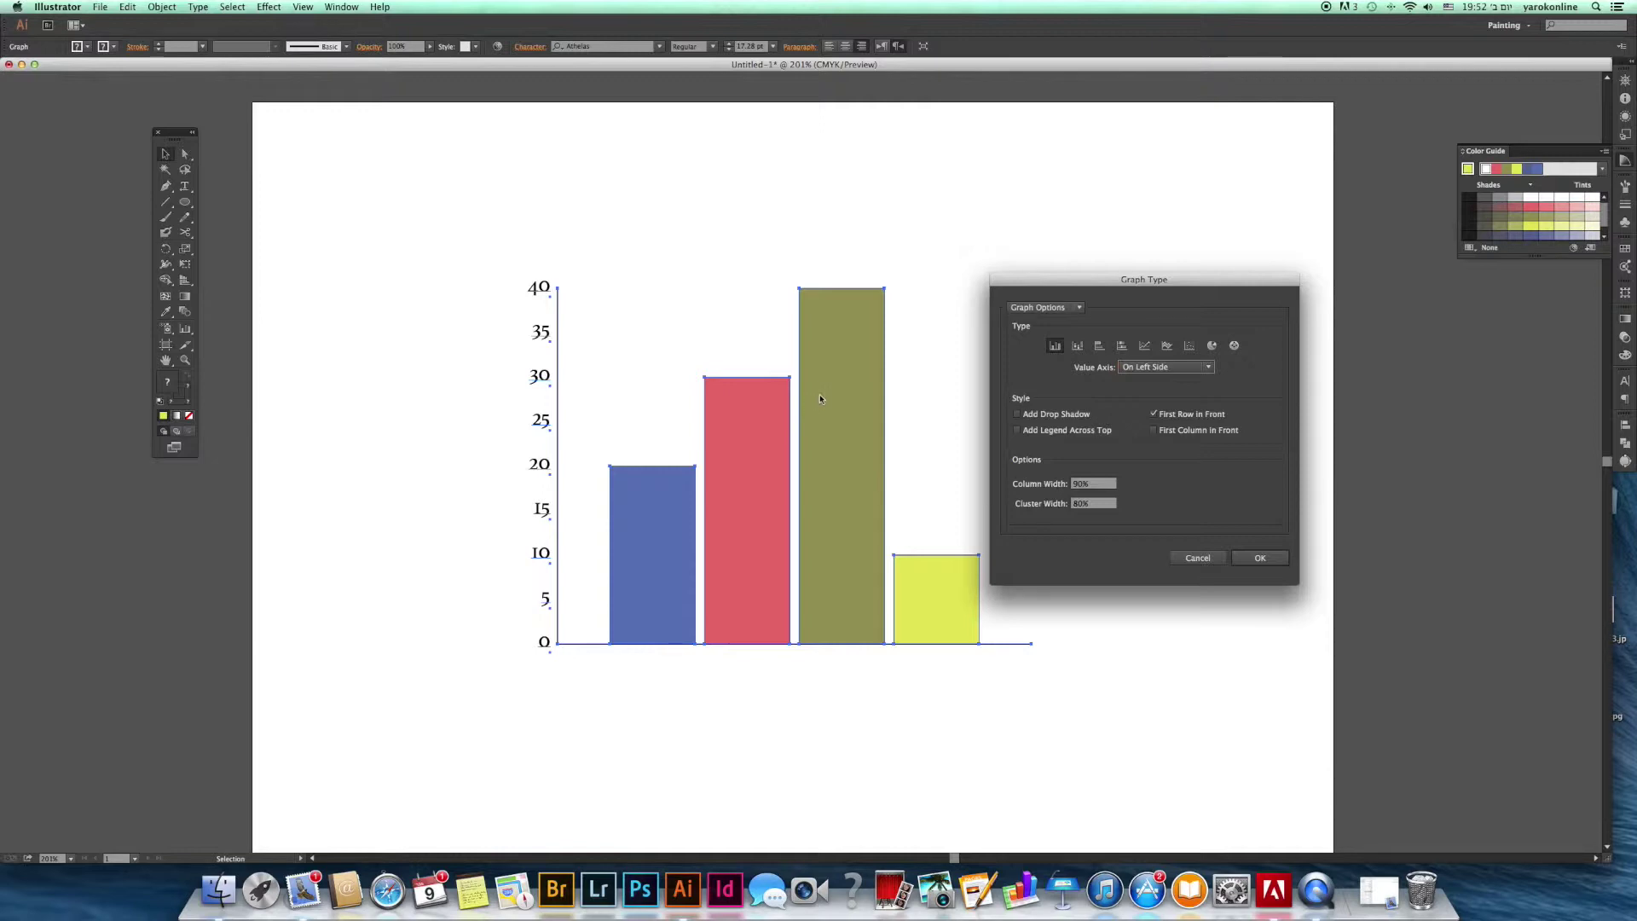
{"action": "left_click", "coordinate": [1213, 346]}
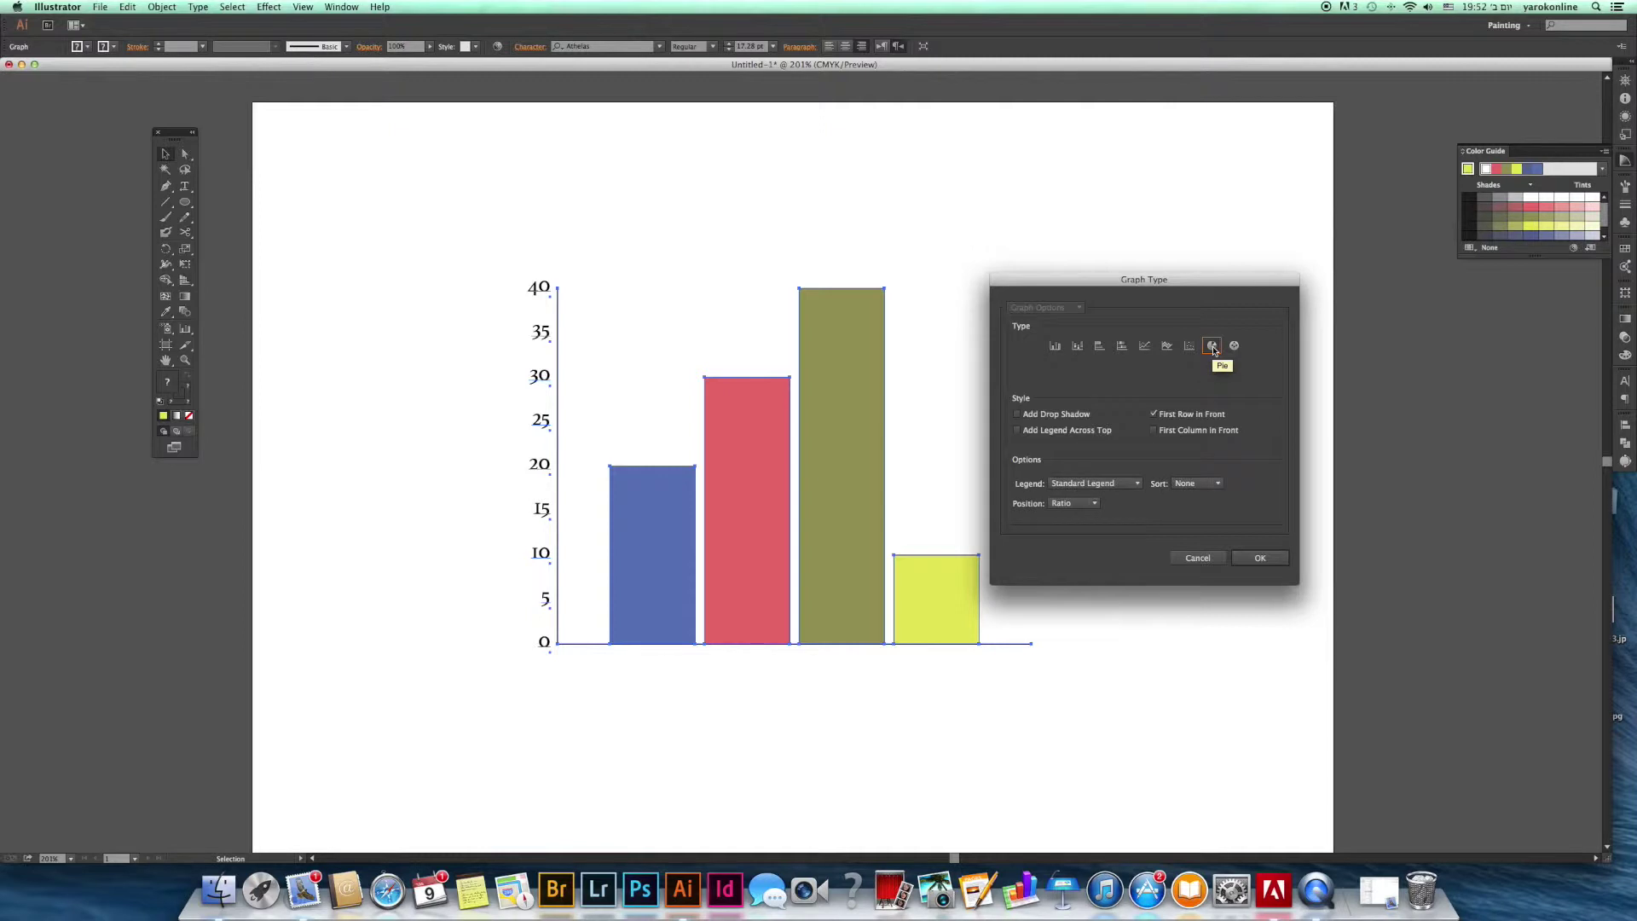
{"action": "left_click", "coordinate": [1259, 558]}
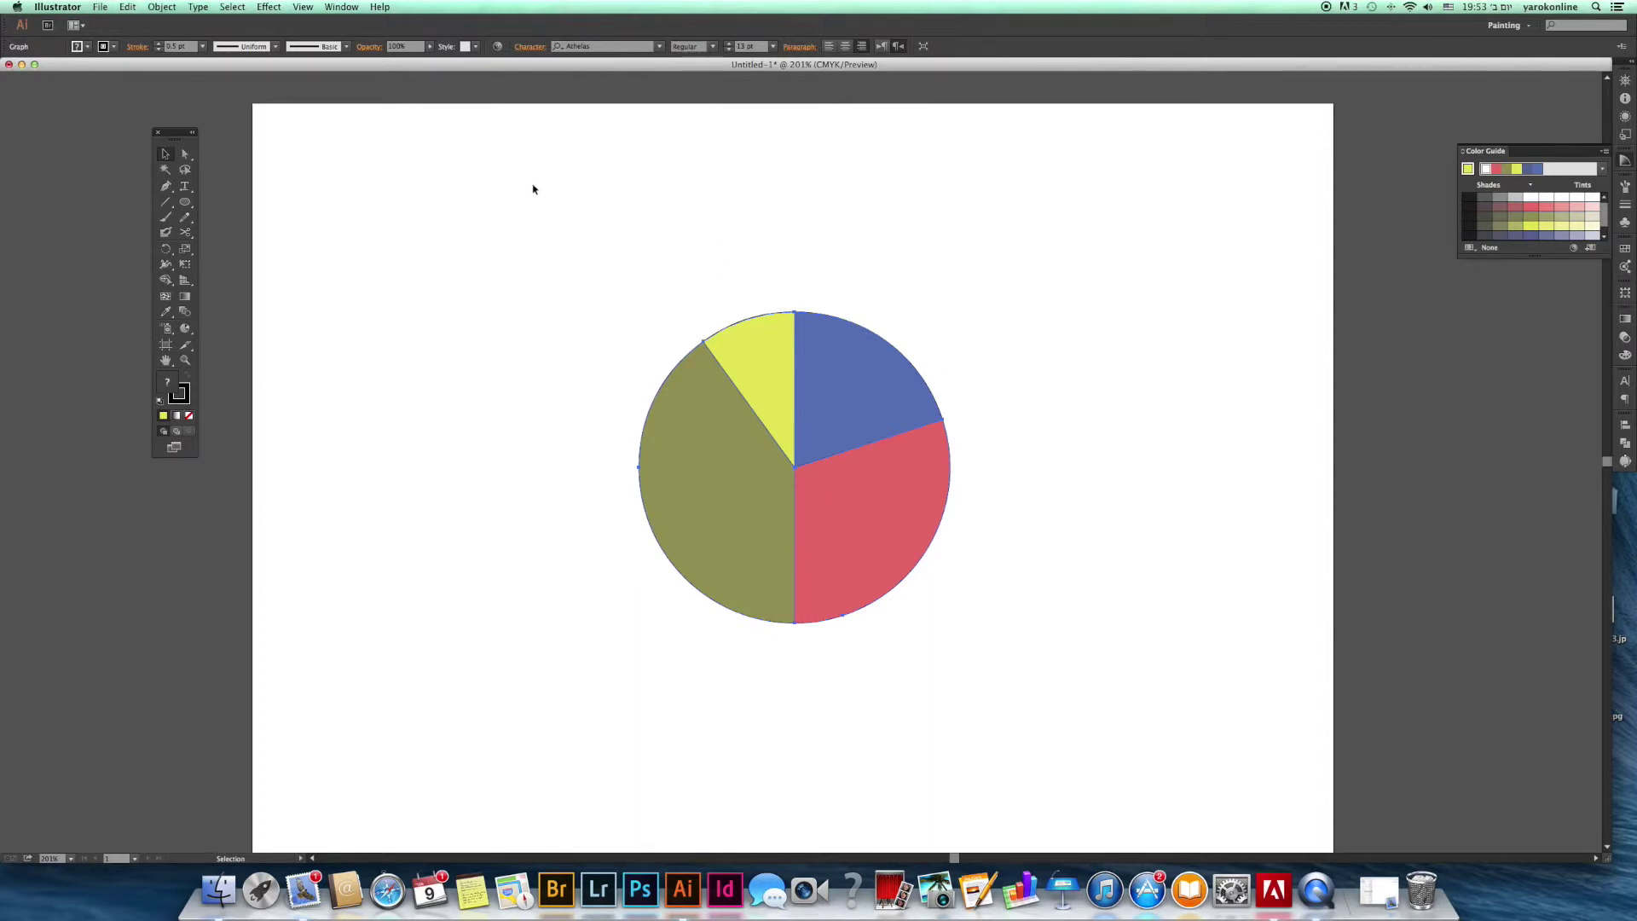
- Set the pie chart's stroke to None and open Effect > 3D > Extrude & Bevel
{"action": "left_click", "coordinate": [85, 47]}
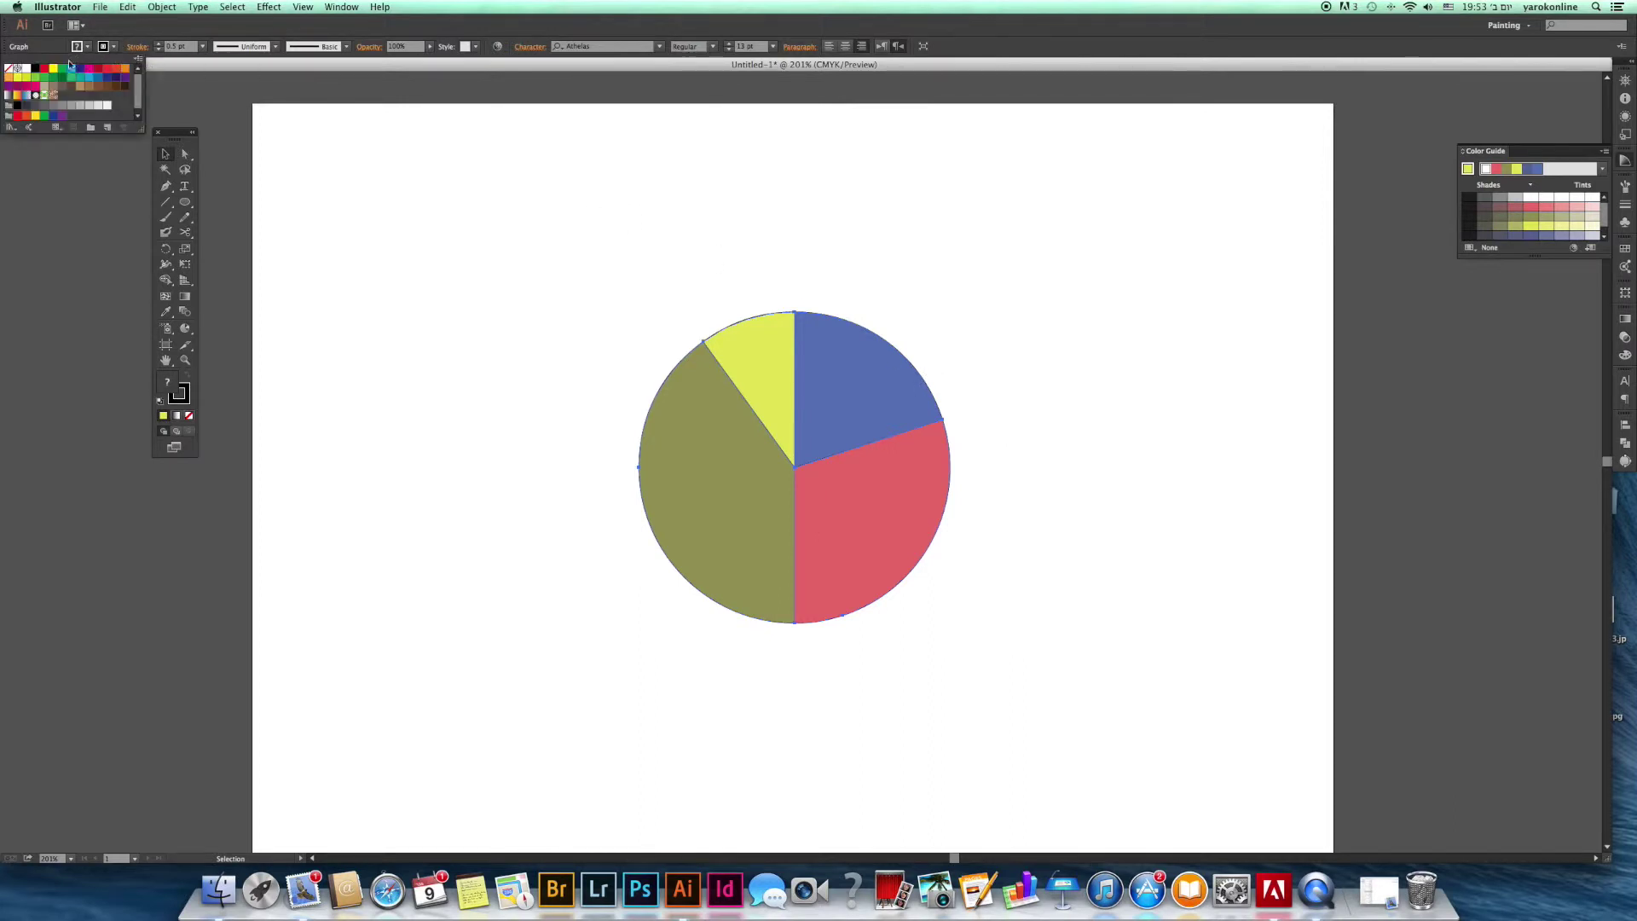
{"action": "left_click", "coordinate": [8, 68]}
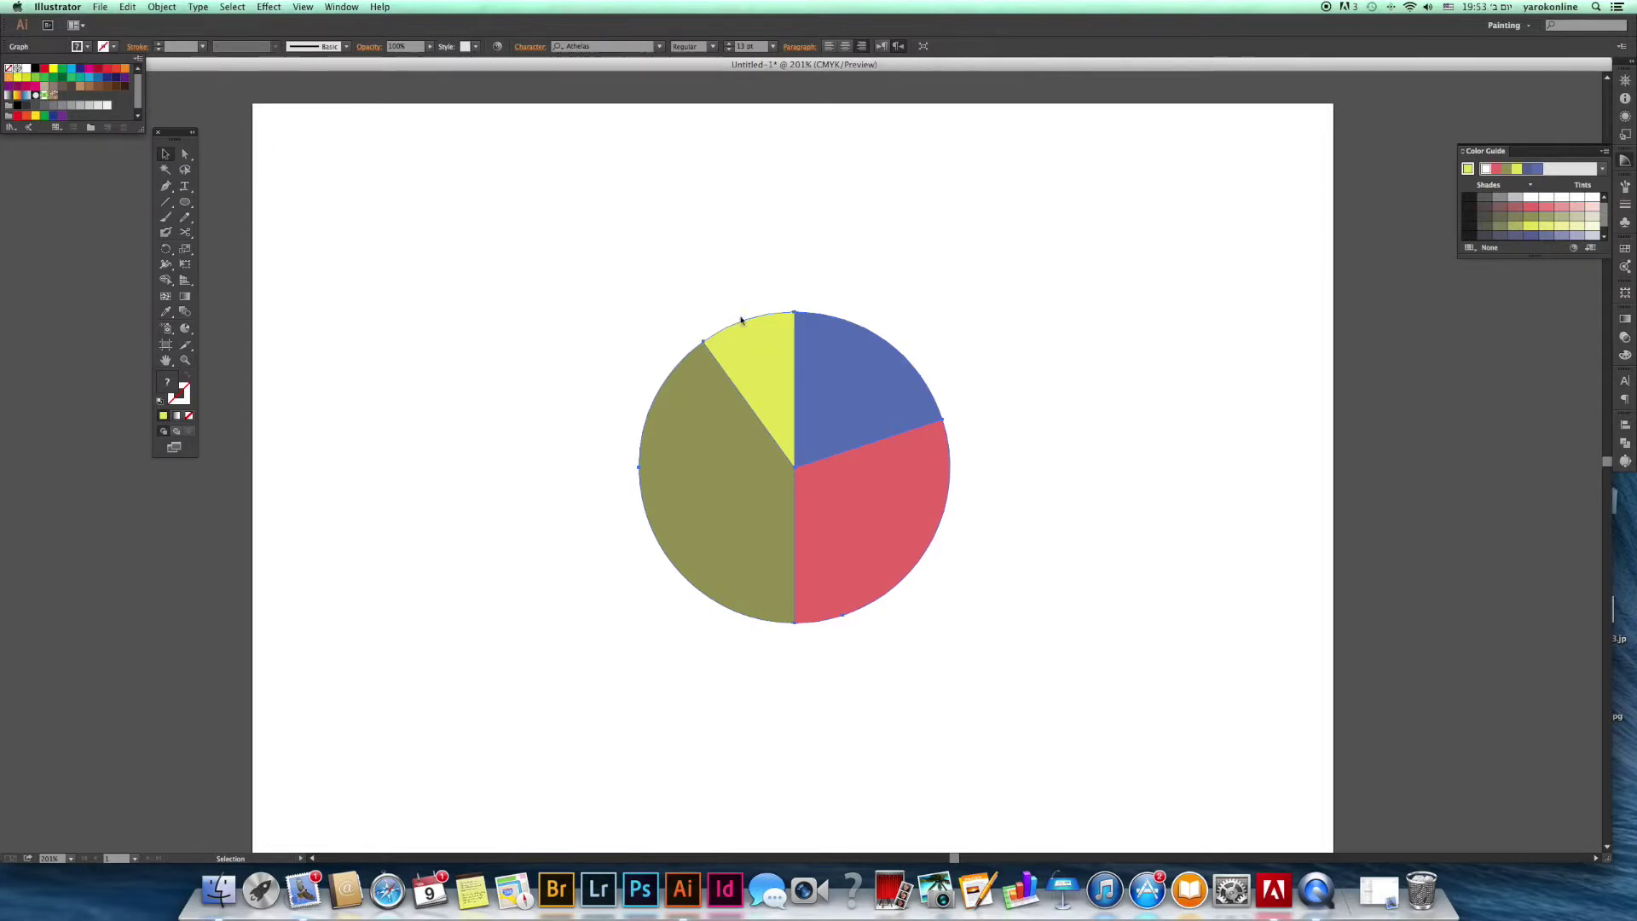
{"action": "left_click", "coordinate": [270, 7]}
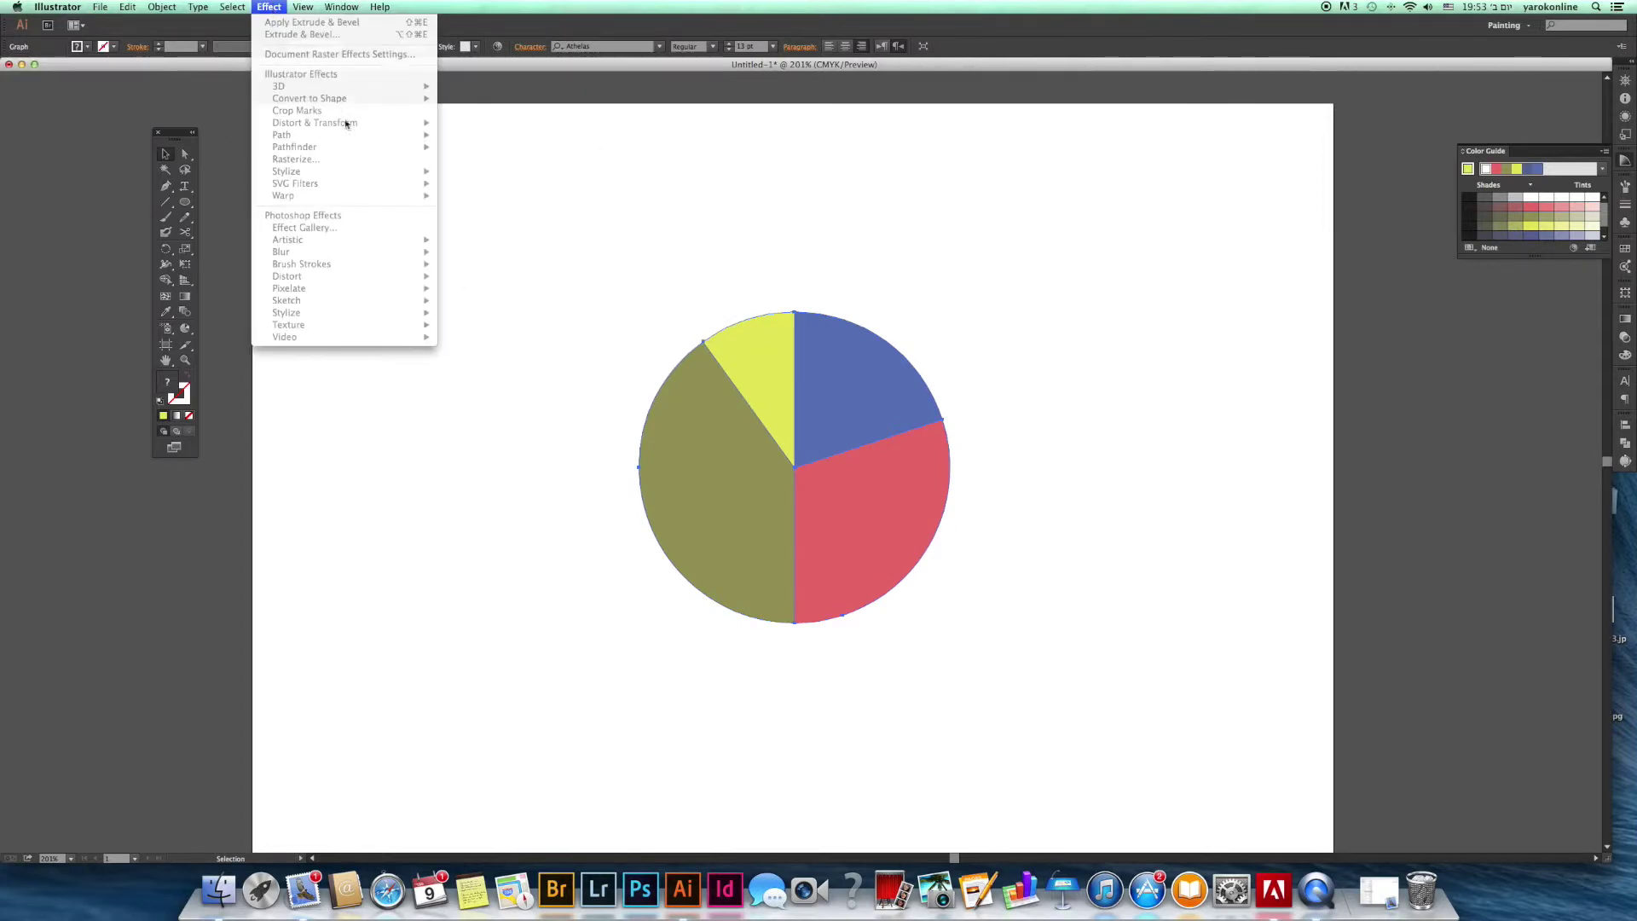
{"action": "left_click", "coordinate": [620, 387]}
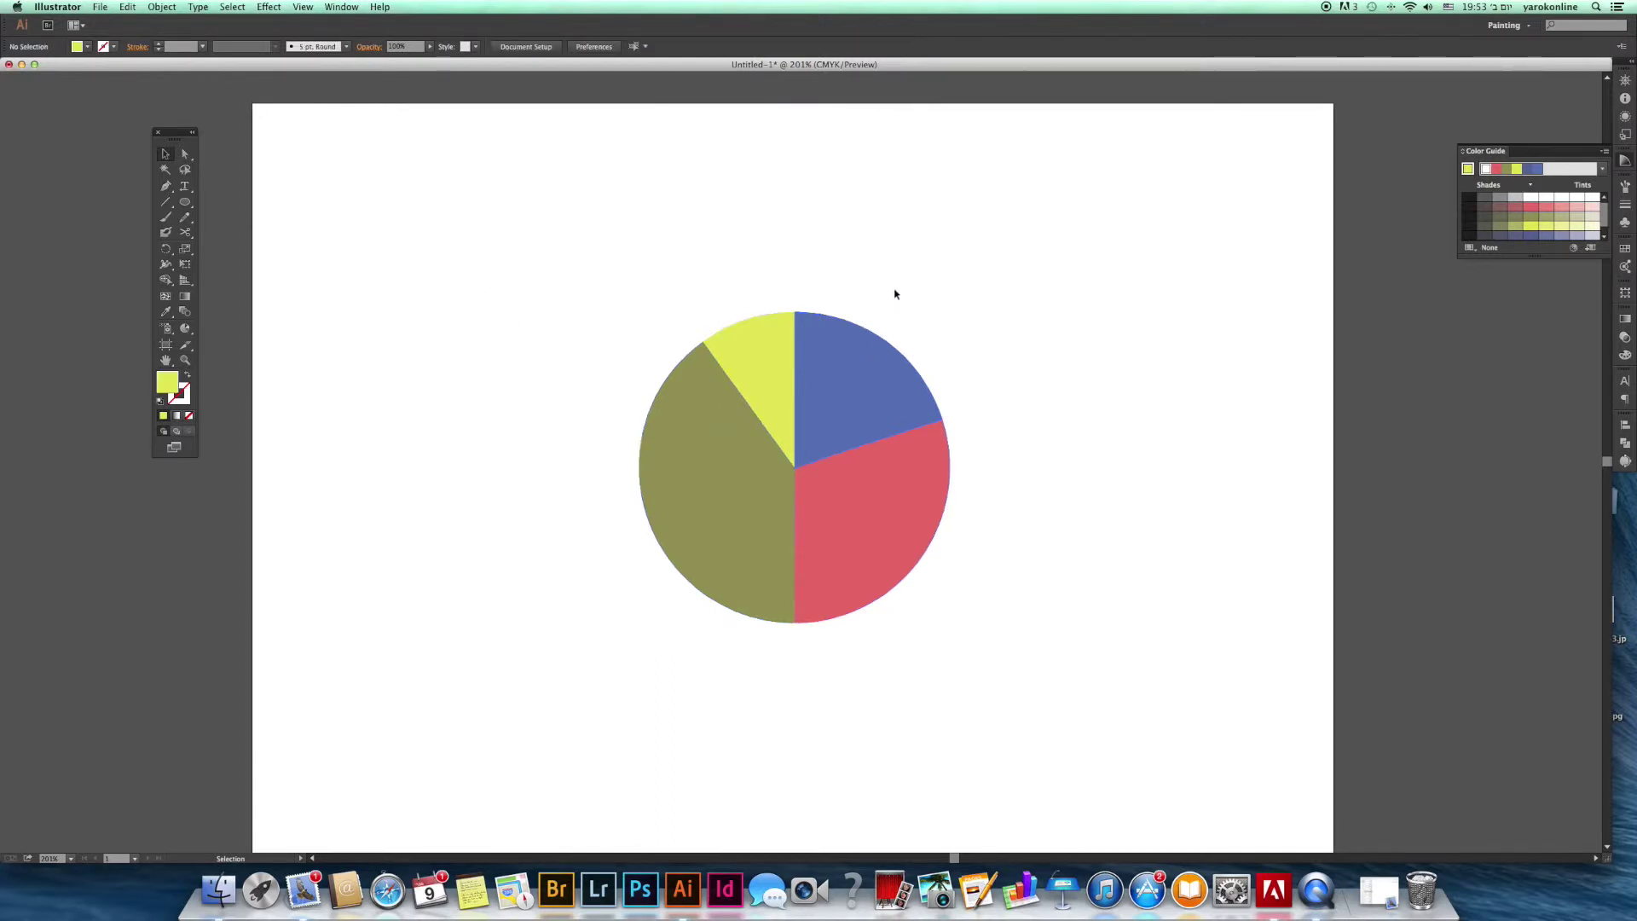
{"action": "left_click", "coordinate": [268, 7]}
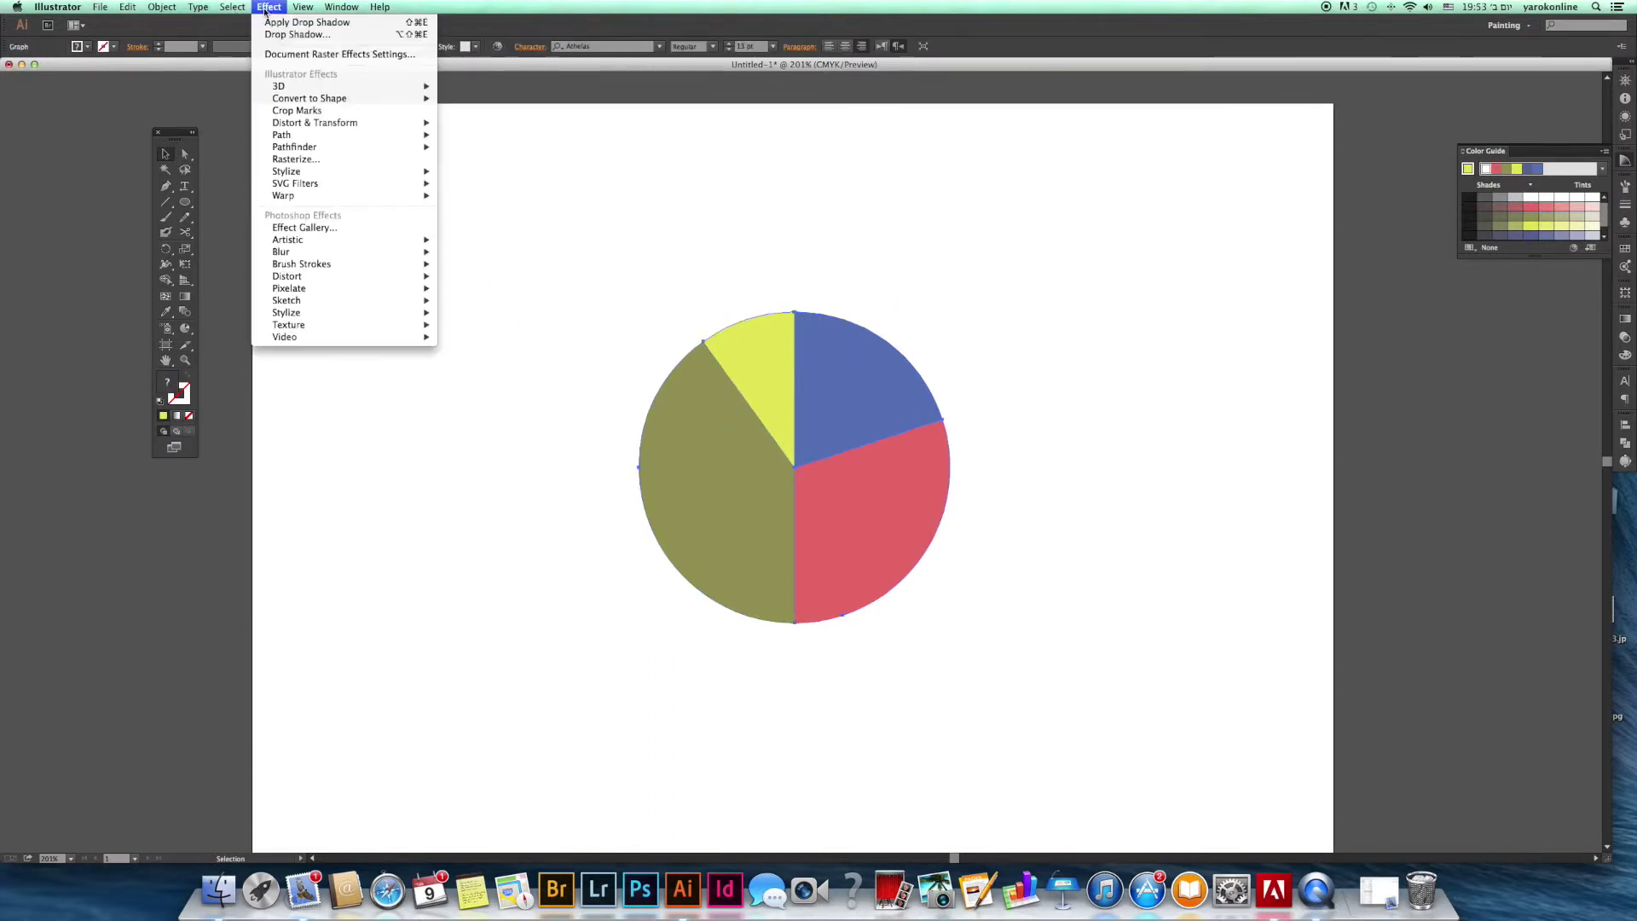
{"action": "mouse_move", "coordinate": [401, 86]}
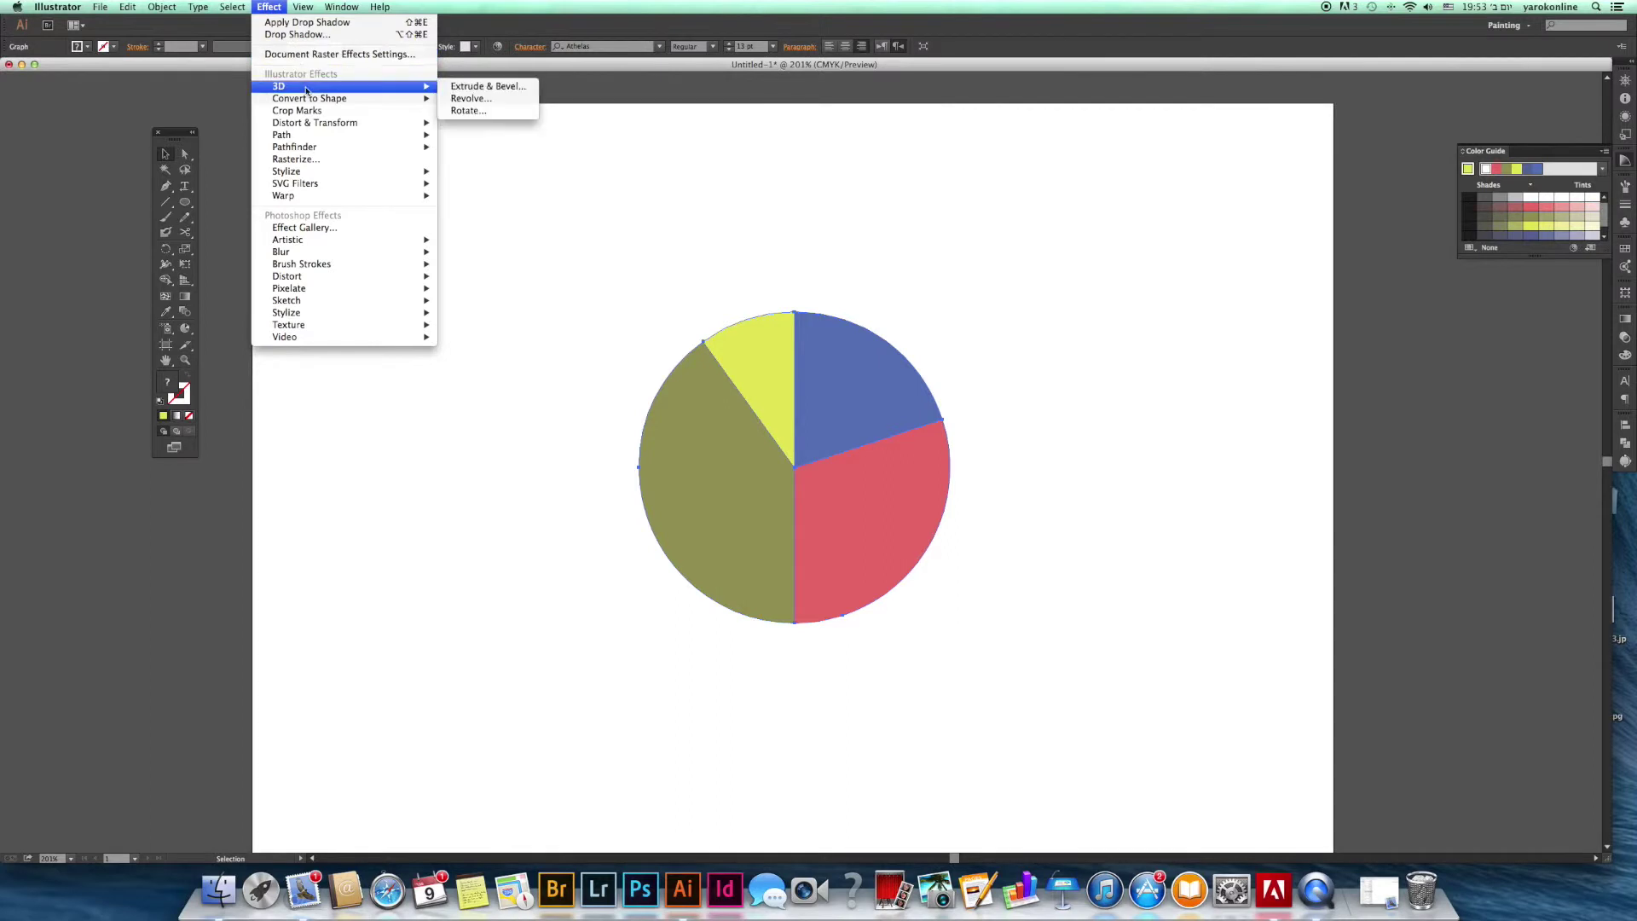
{"action": "left_click", "coordinate": [499, 87]}
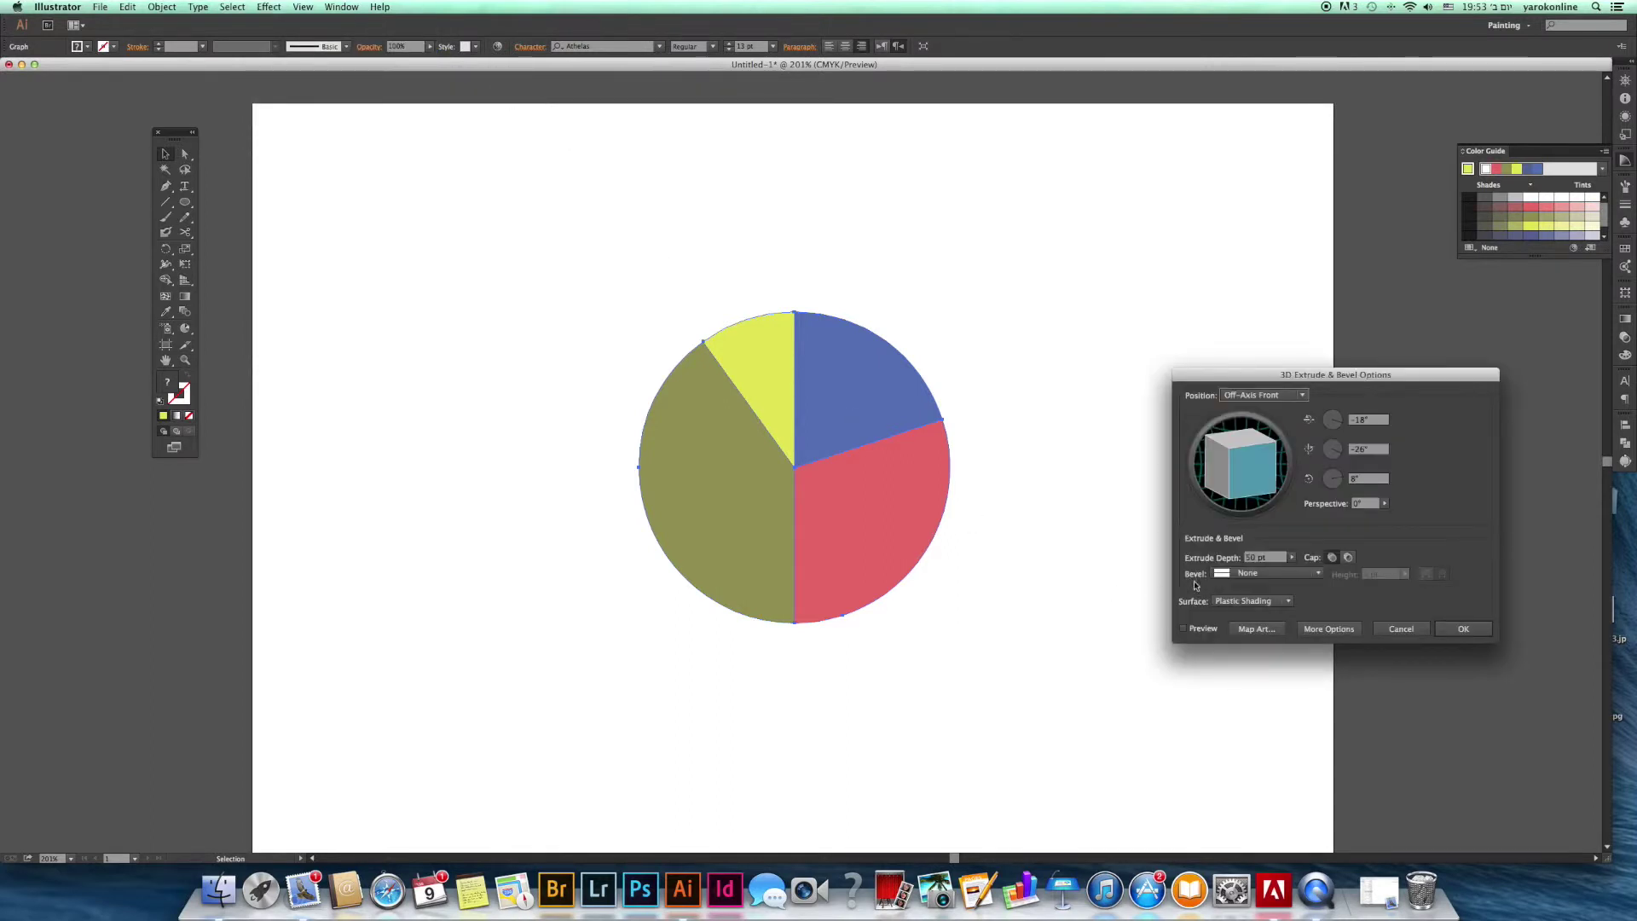
- Give the pie an Extrude Depth of 60 pt in the 3D Extrude & Bevel options
{"action": "left_click", "coordinate": [1254, 559]}
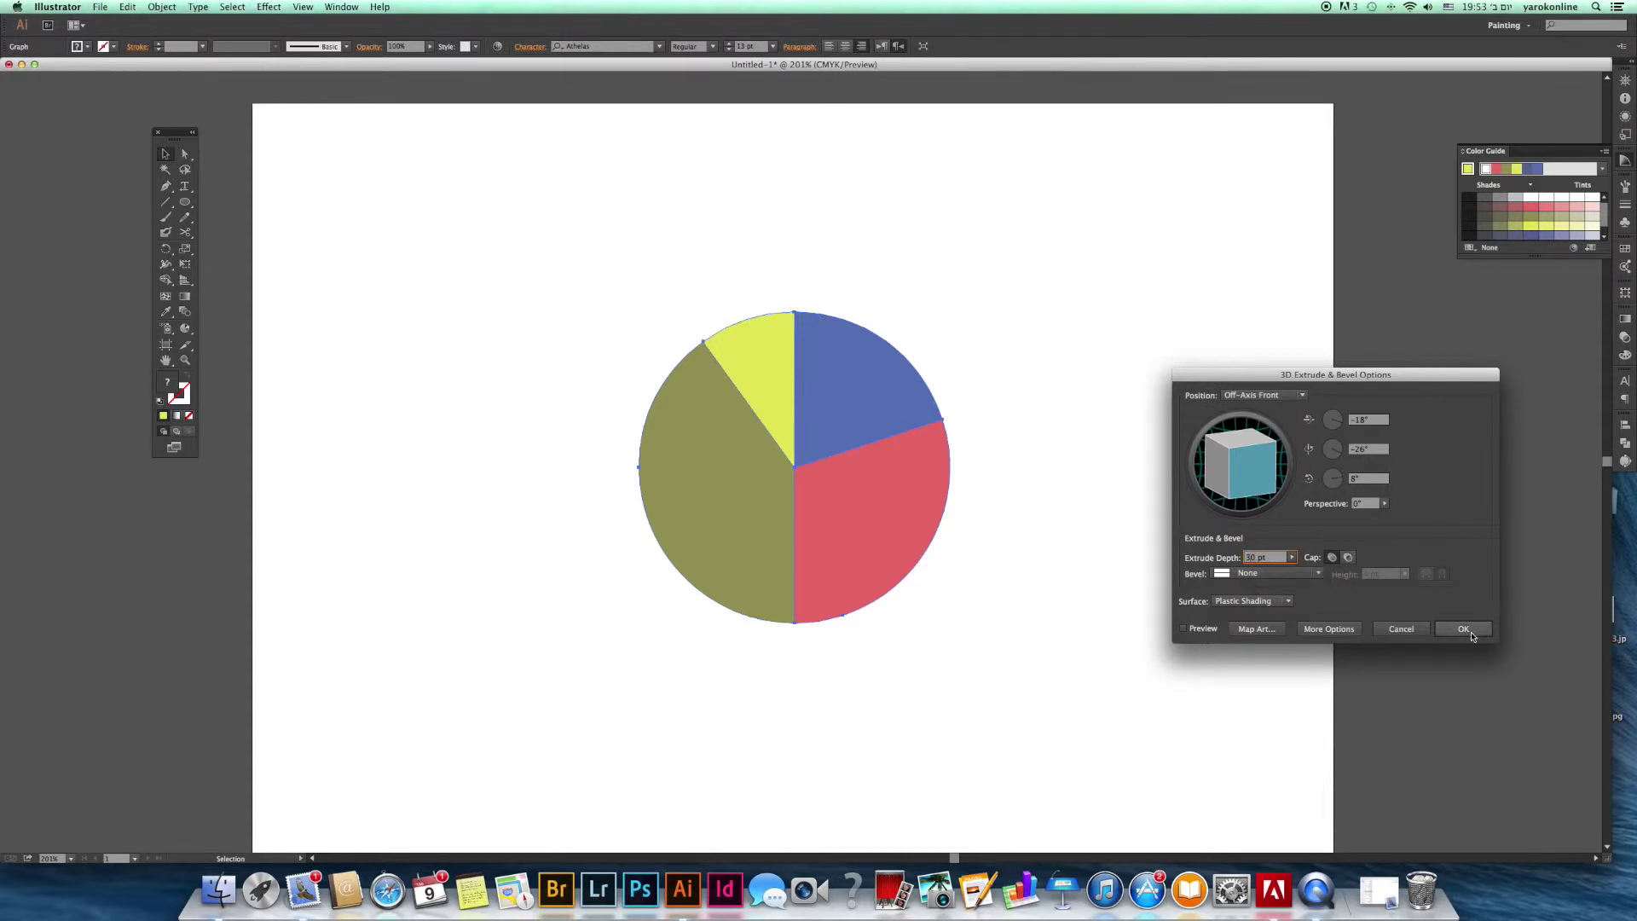
{"action": "left_click", "coordinate": [1183, 629]}
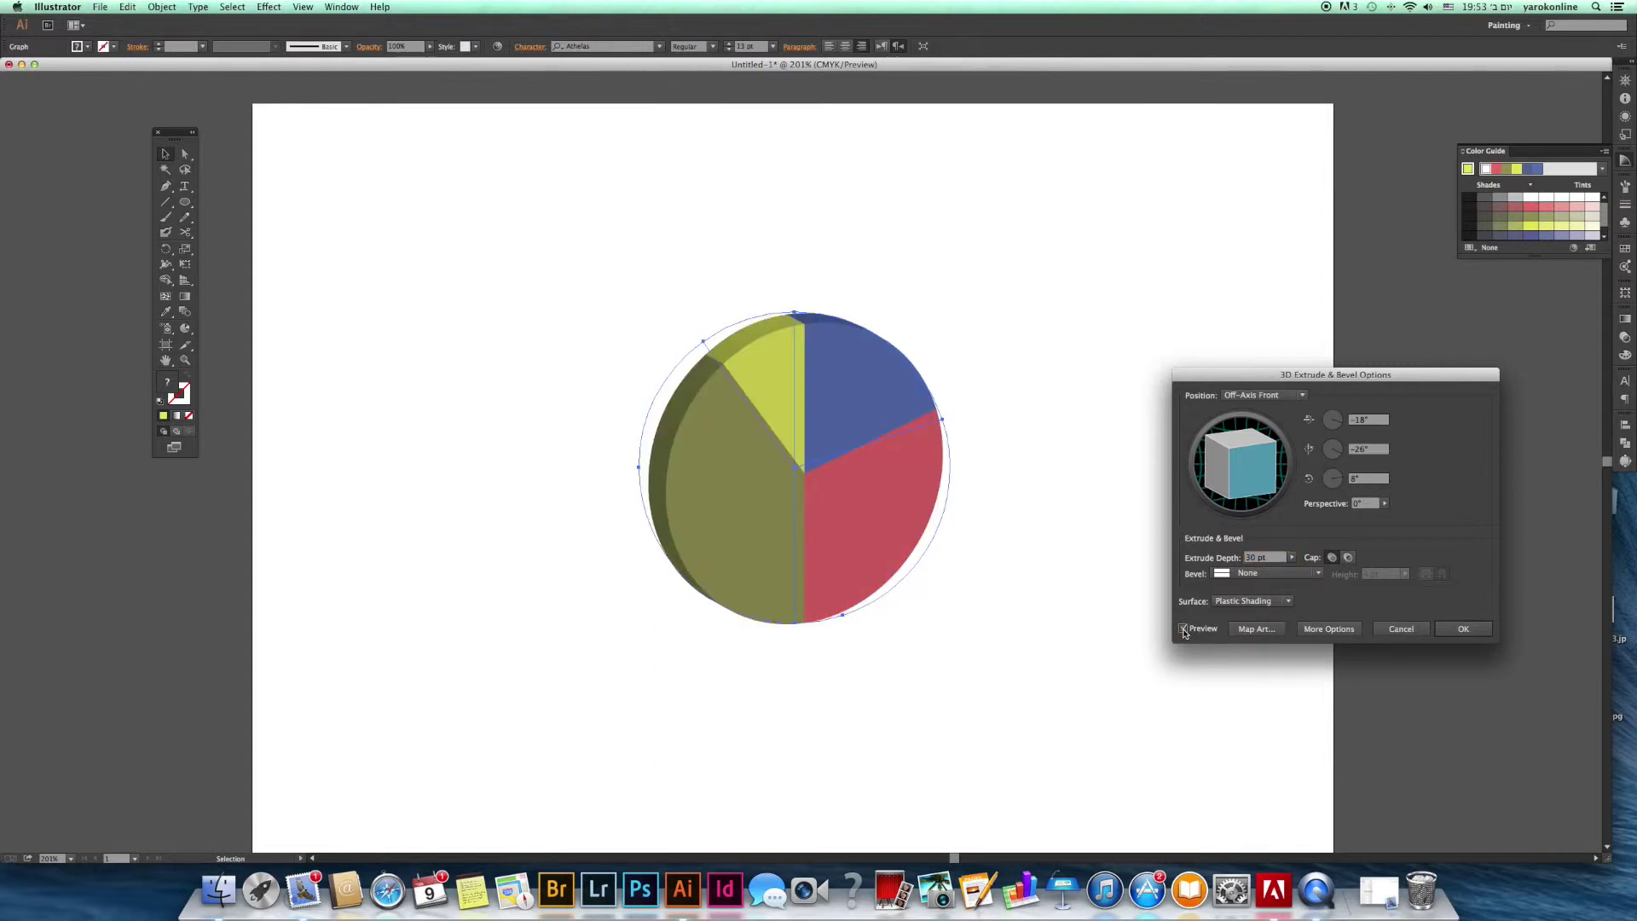
{"action": "left_click", "coordinate": [1250, 558]}
{"action": "left_click_drag", "start_coordinate": [1250, 557], "coordinate": [1239, 560]}
{"action": "type", "text": "60"}
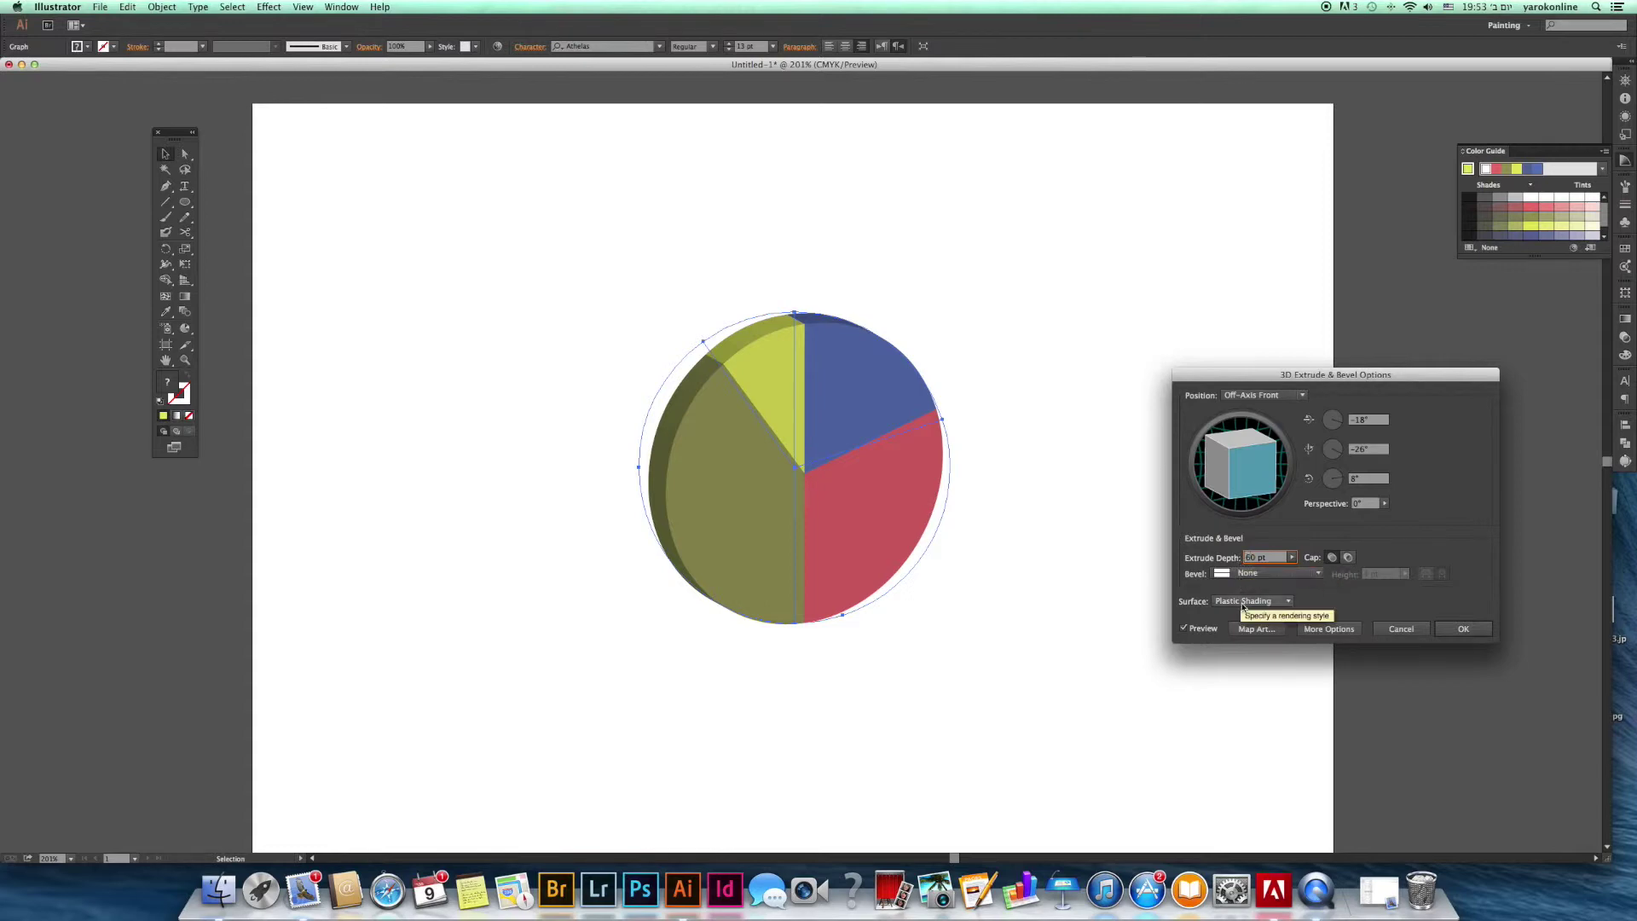
{"action": "left_click", "coordinate": [1196, 633]}
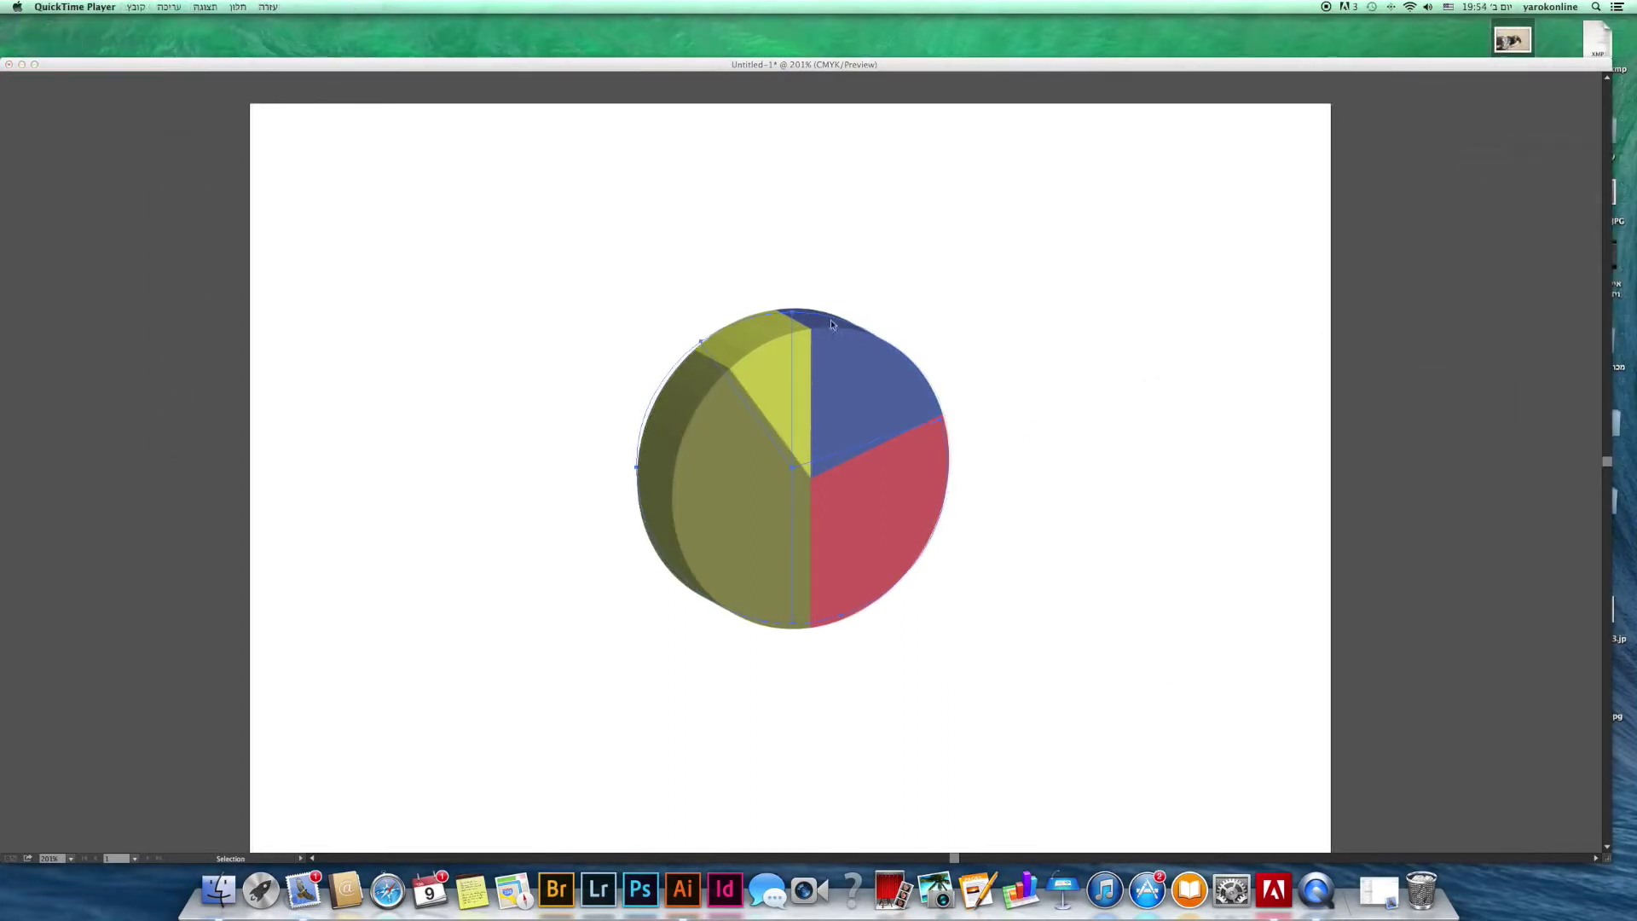
{"action": "left_click", "coordinate": [1165, 370]}
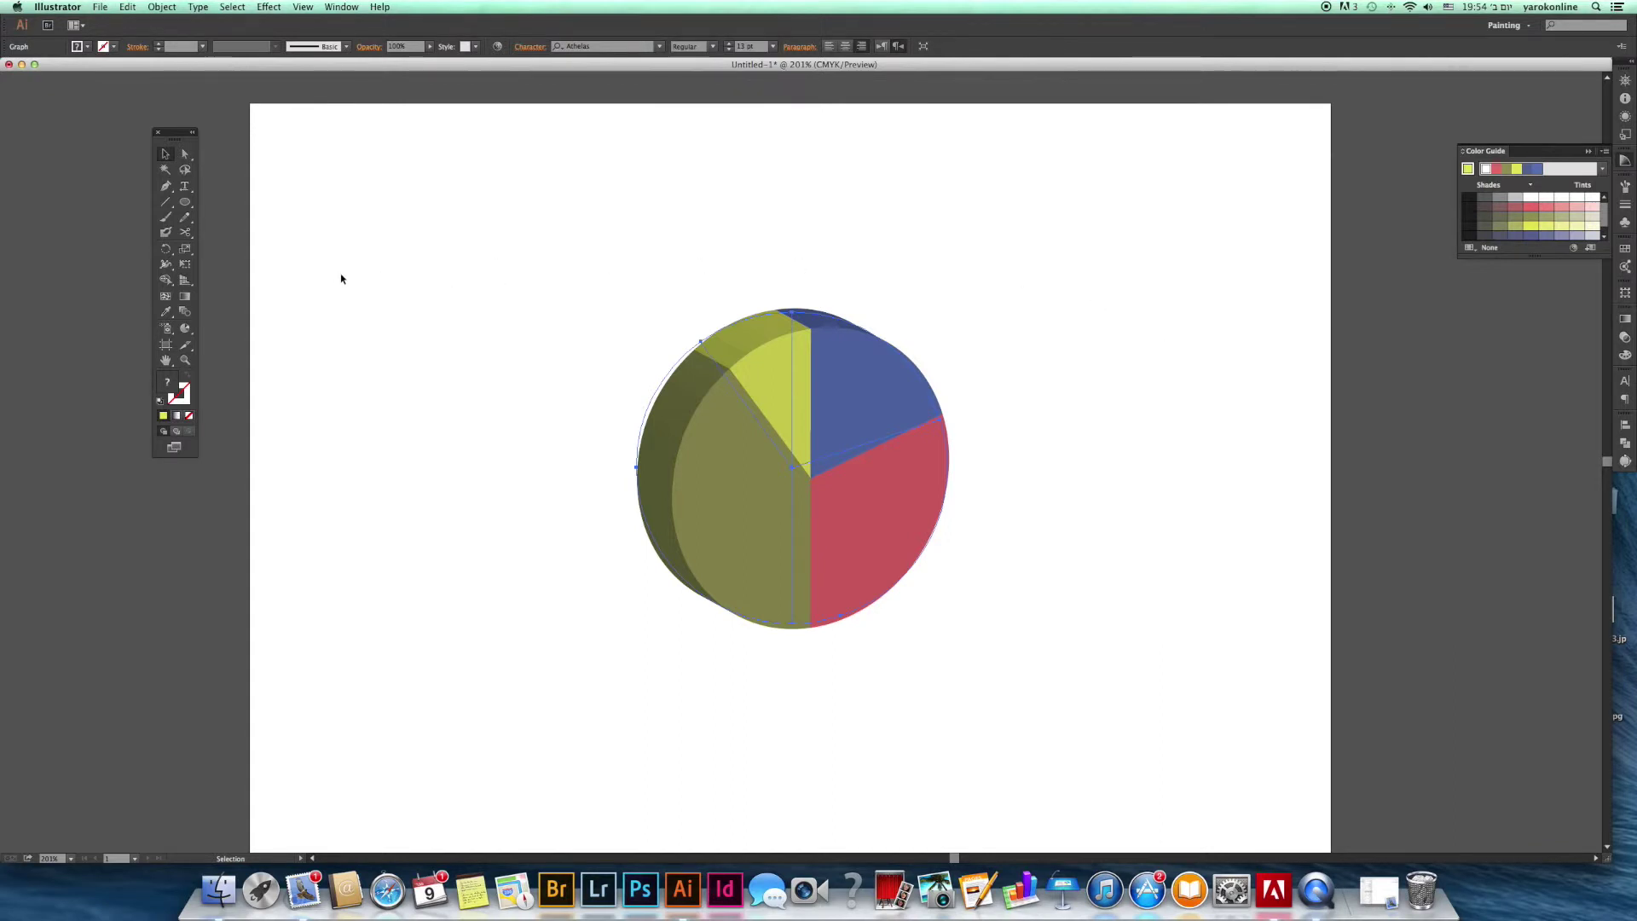
{"action": "scroll", "coordinate": [750, 495], "scroll_direction": "up", "scroll_amount": 1}
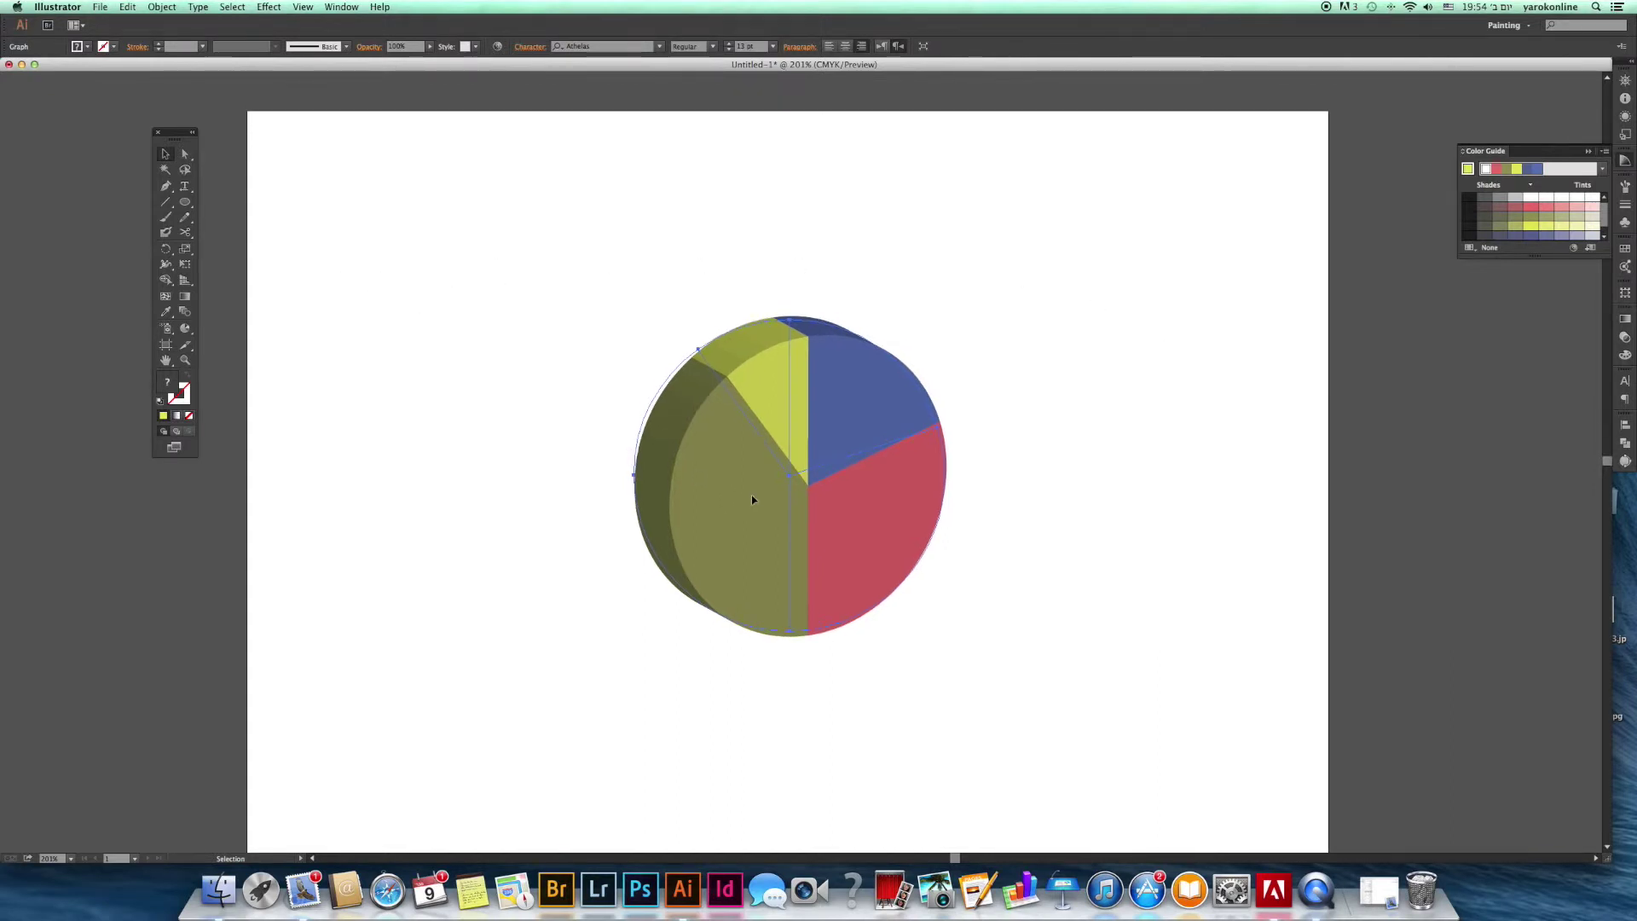
{"action": "right_click", "coordinate": [751, 498]}
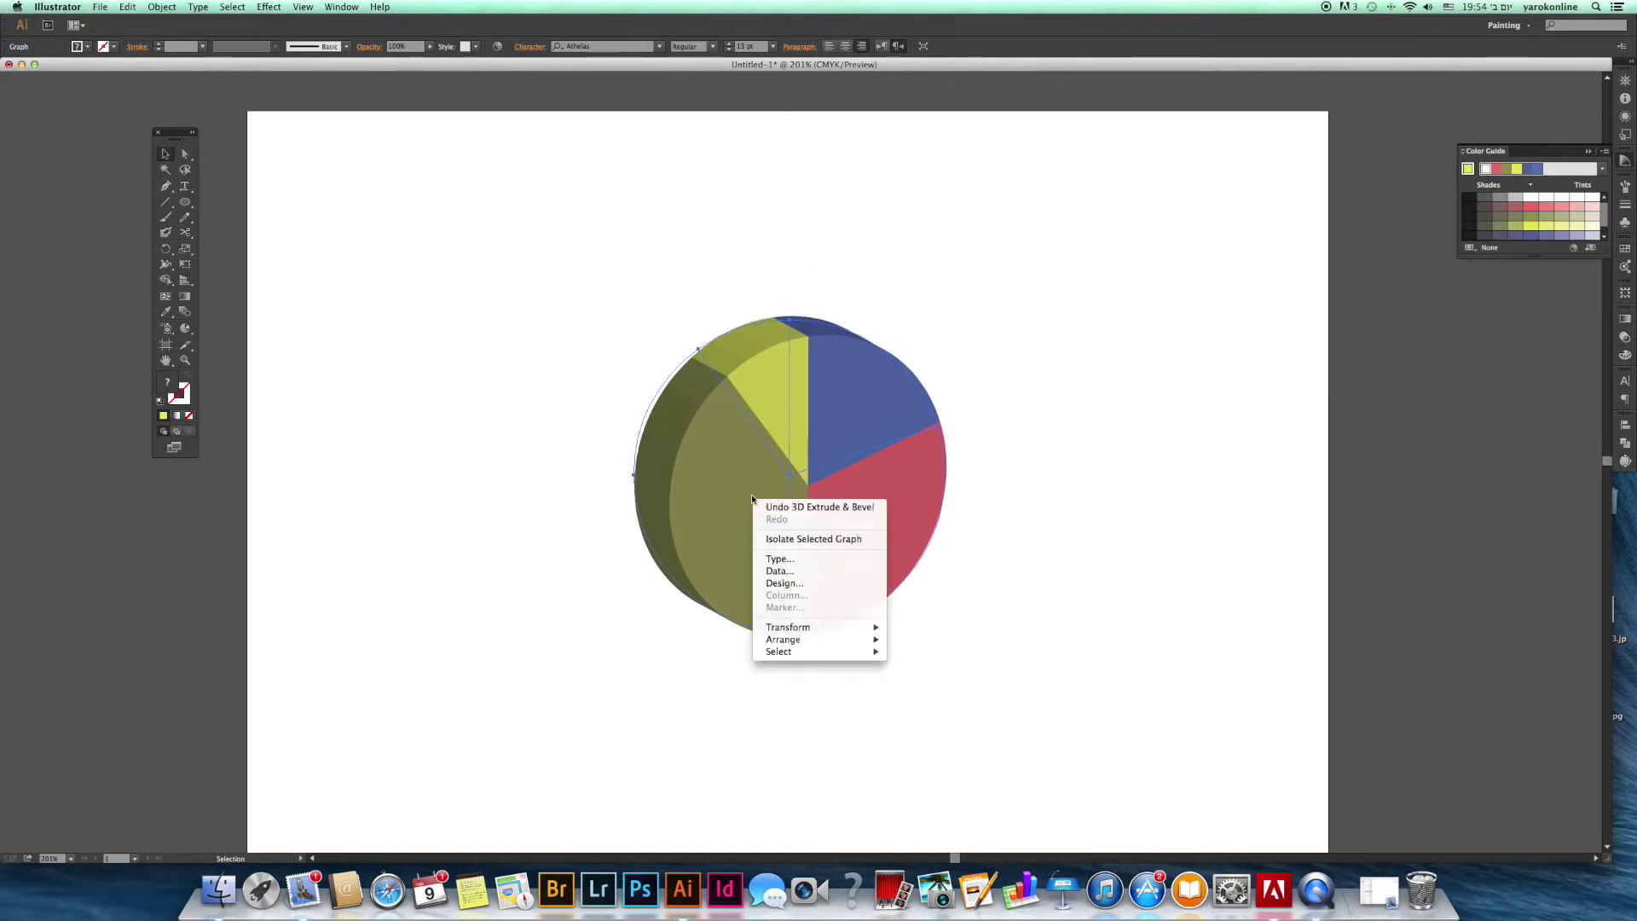
{"action": "left_click", "coordinate": [792, 572]}
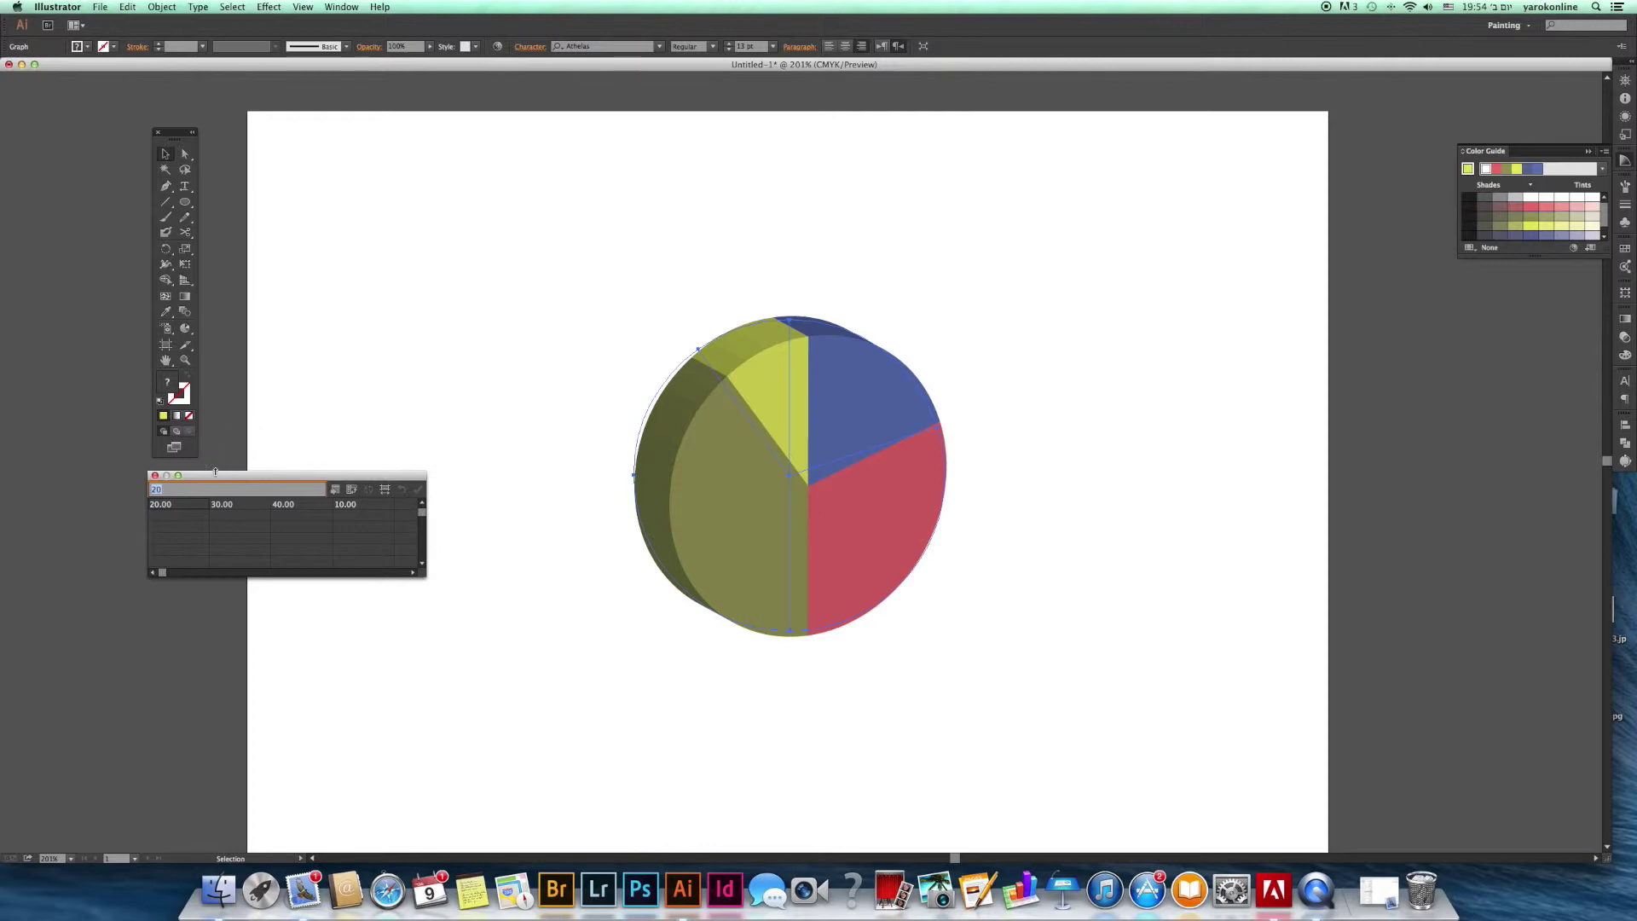
{"action": "left_click", "coordinate": [154, 475]}
{"action": "key", "text": "a"}
{"action": "left_click", "coordinate": [859, 315]}
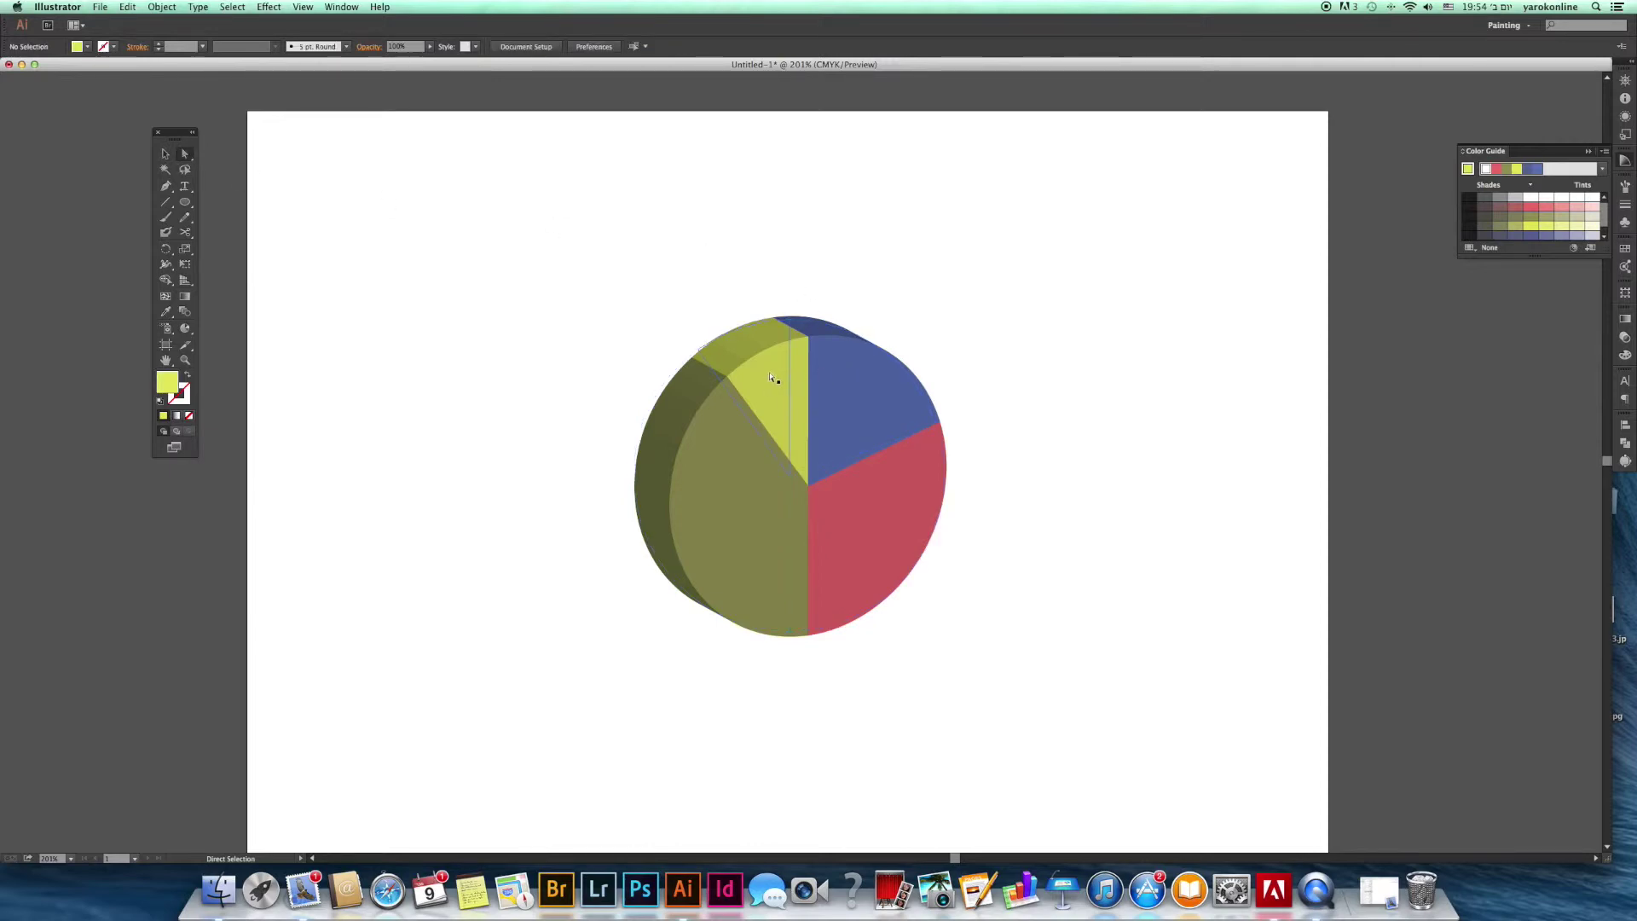
- Pull the yellow and blue slices outward from the 3D pie
{"action": "left_click_drag", "start_coordinate": [770, 376], "coordinate": [770, 356]}
{"action": "left_click", "coordinate": [860, 381]}
{"action": "left_click_drag", "start_coordinate": [873, 398], "coordinate": [887, 392]}
- Shift the olive slice slightly left and fine-tune the yellow slice's position
{"action": "left_click", "coordinate": [740, 496]}
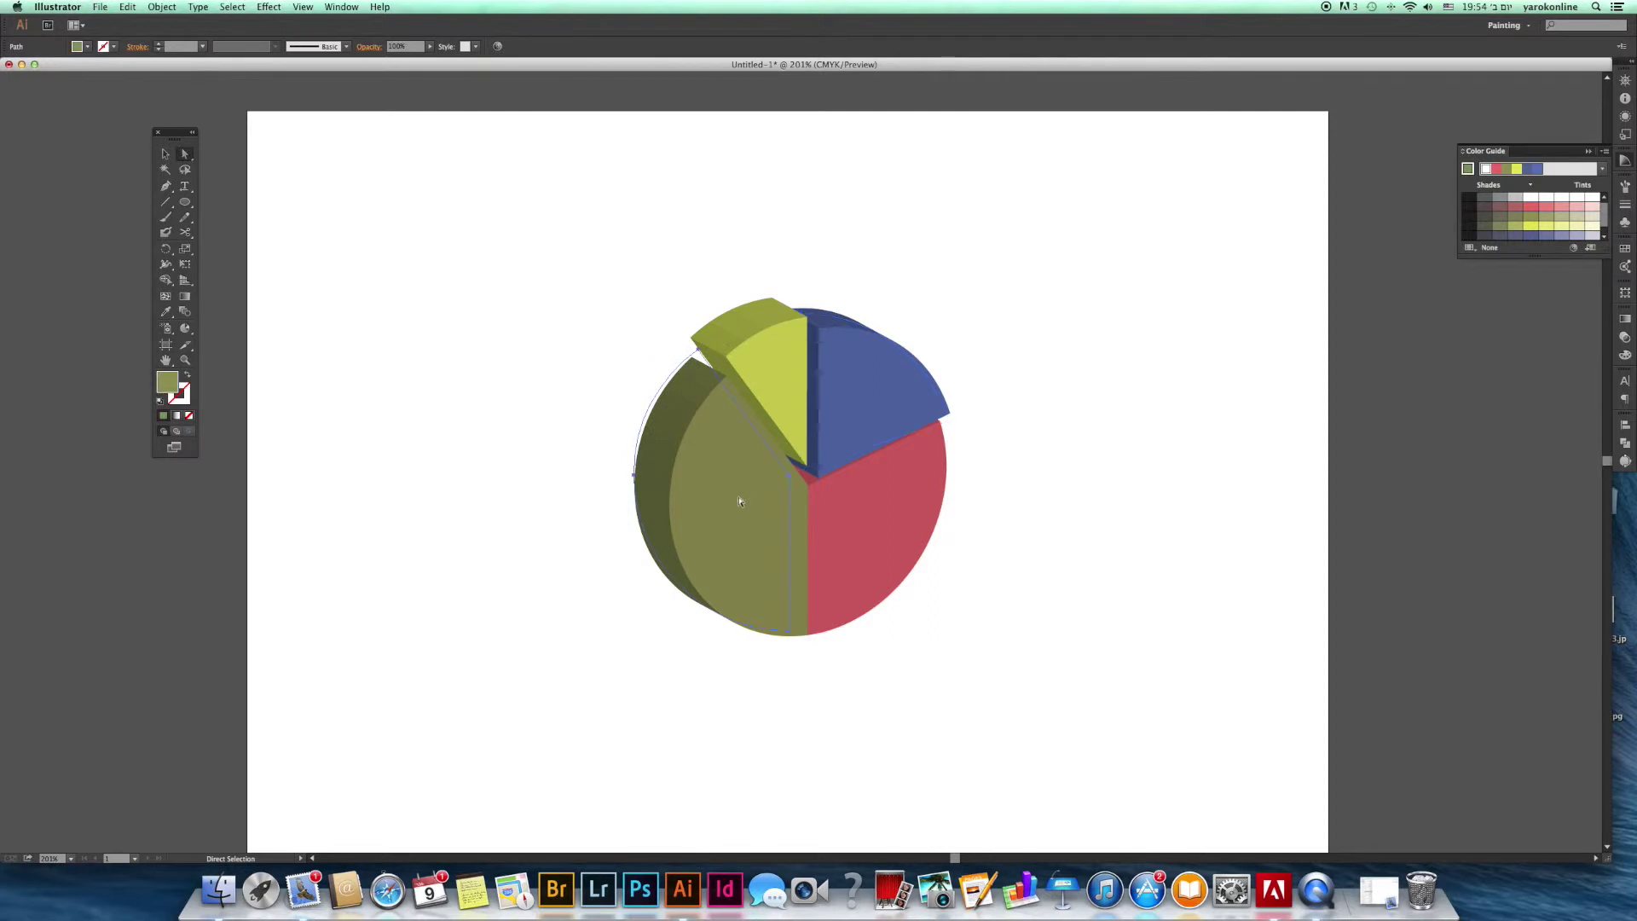
{"action": "left_click_drag", "start_coordinate": [740, 496], "coordinate": [729, 496]}
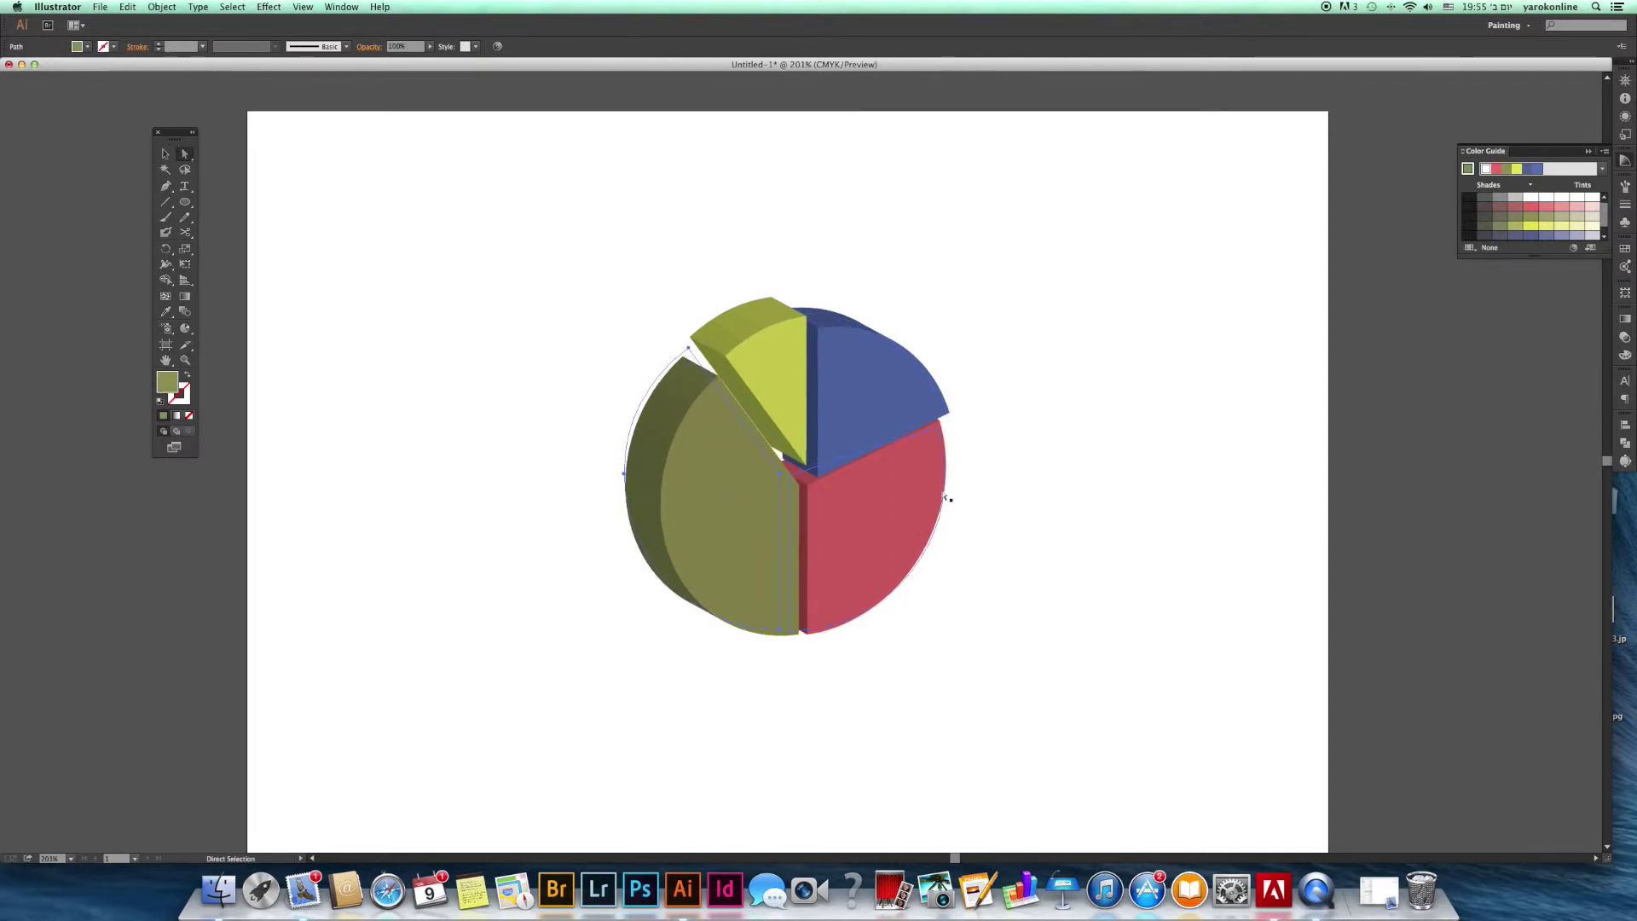
{"action": "left_click", "coordinate": [780, 372]}
{"action": "left_click_drag", "start_coordinate": [780, 375], "coordinate": [777, 378]}
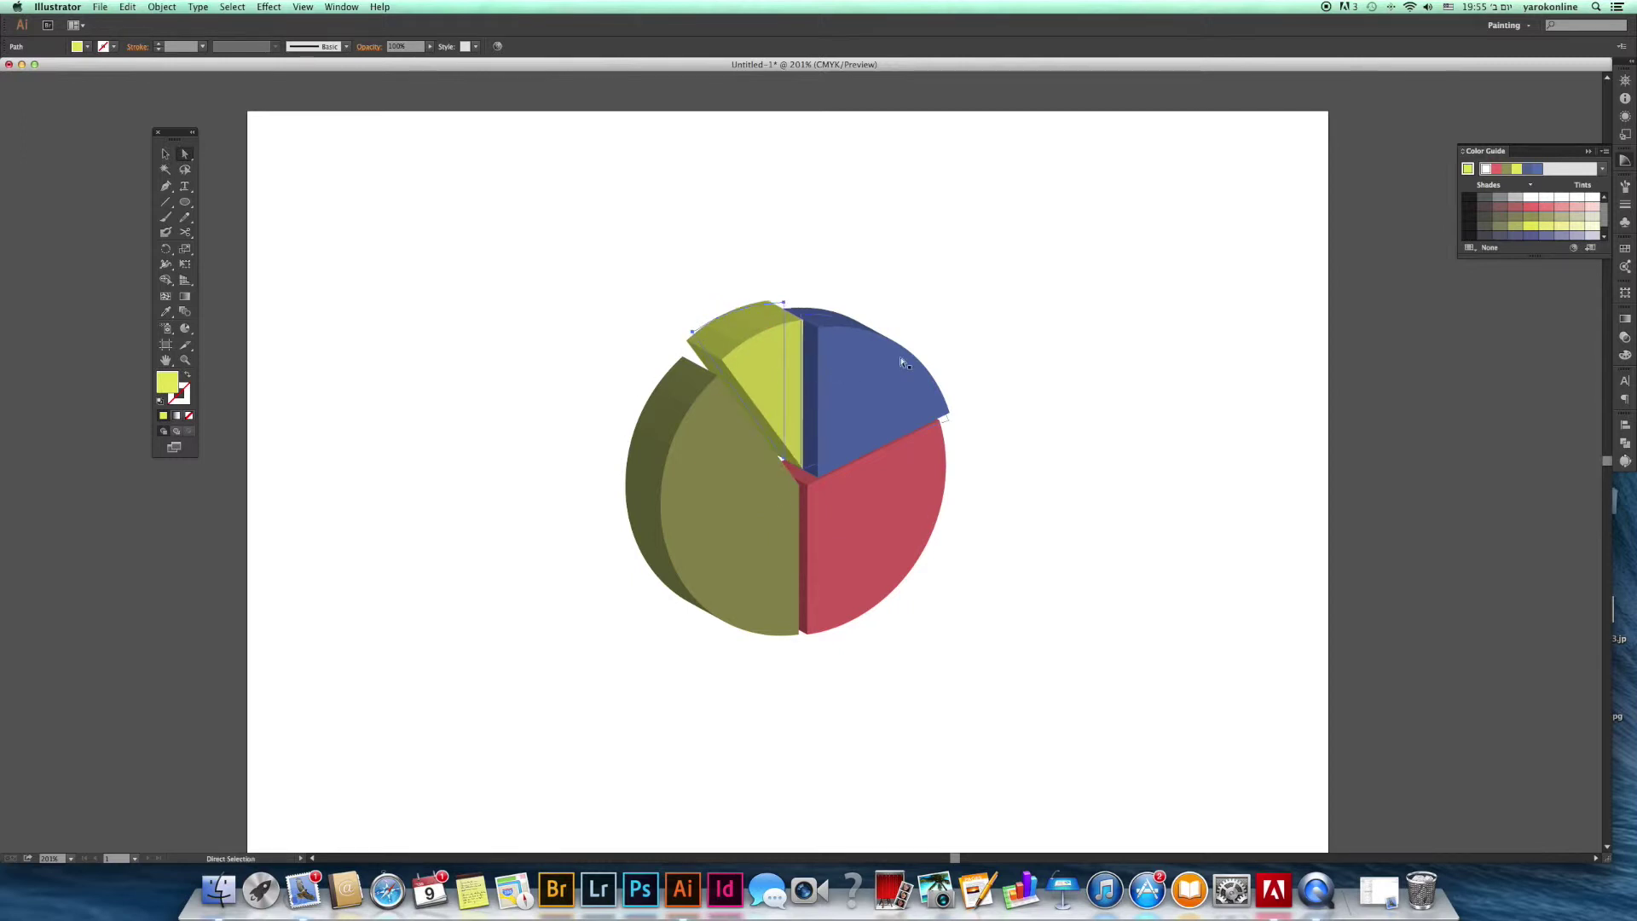
{"action": "key", "text": "Left"}
{"action": "key", "text": "Left"}
{"action": "key", "text": "Left"}
{"action": "key", "text": "Left"}
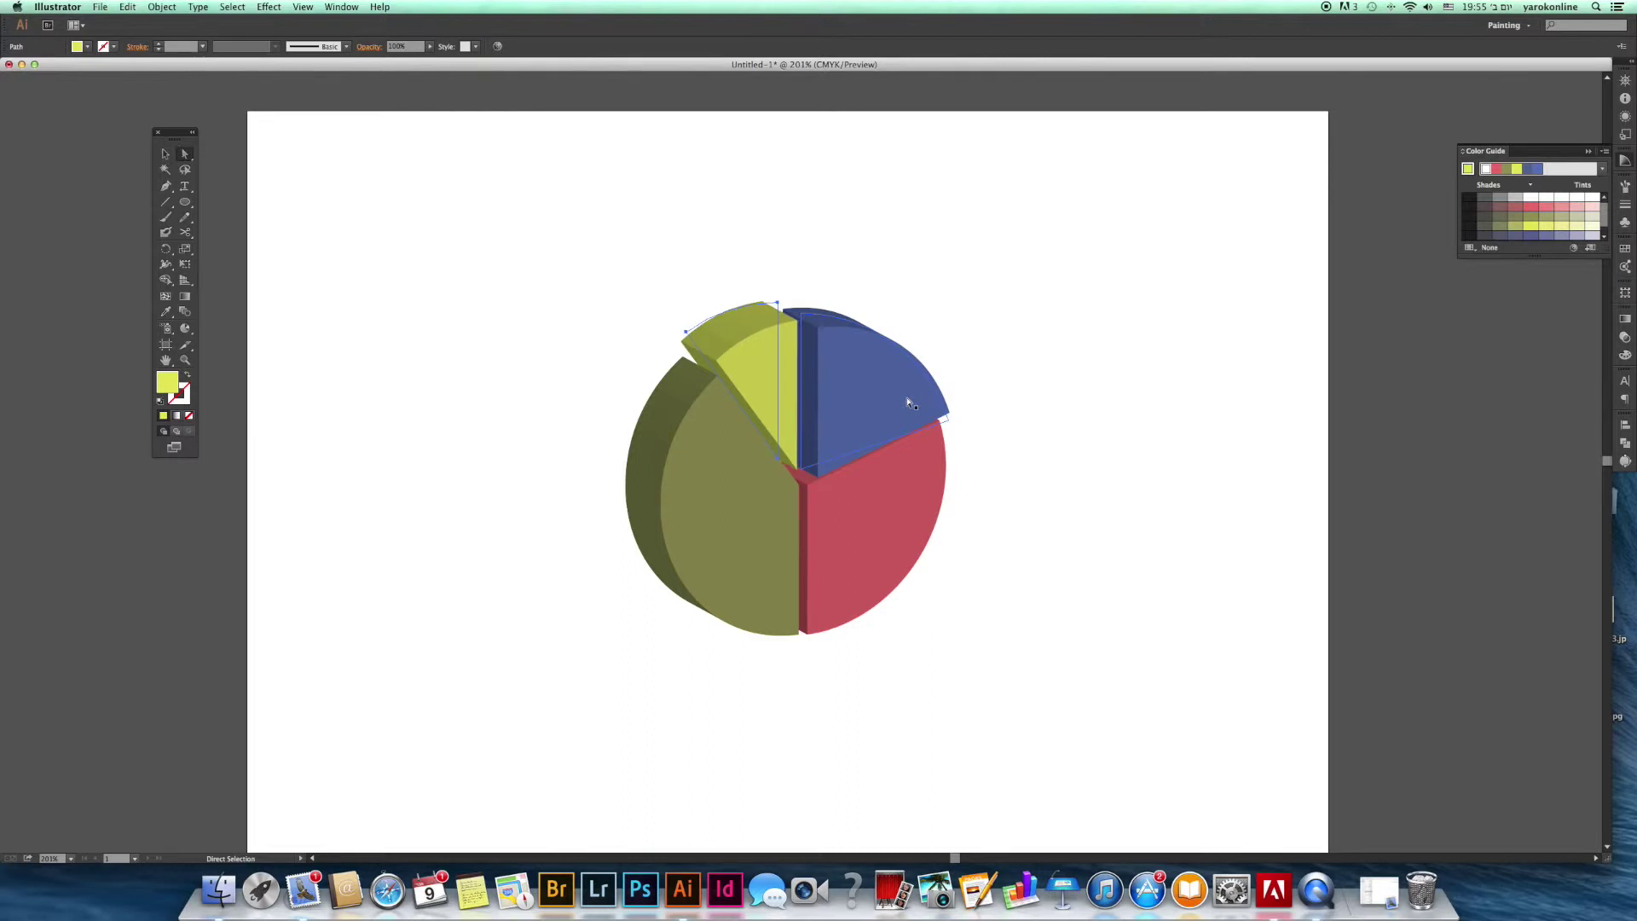
{"action": "left_click", "coordinate": [164, 156]}
{"action": "left_click", "coordinate": [187, 188]}
- Type a white '40%' label on the olive slice
{"action": "left_click_drag", "start_coordinate": [698, 475], "coordinate": [746, 525]}
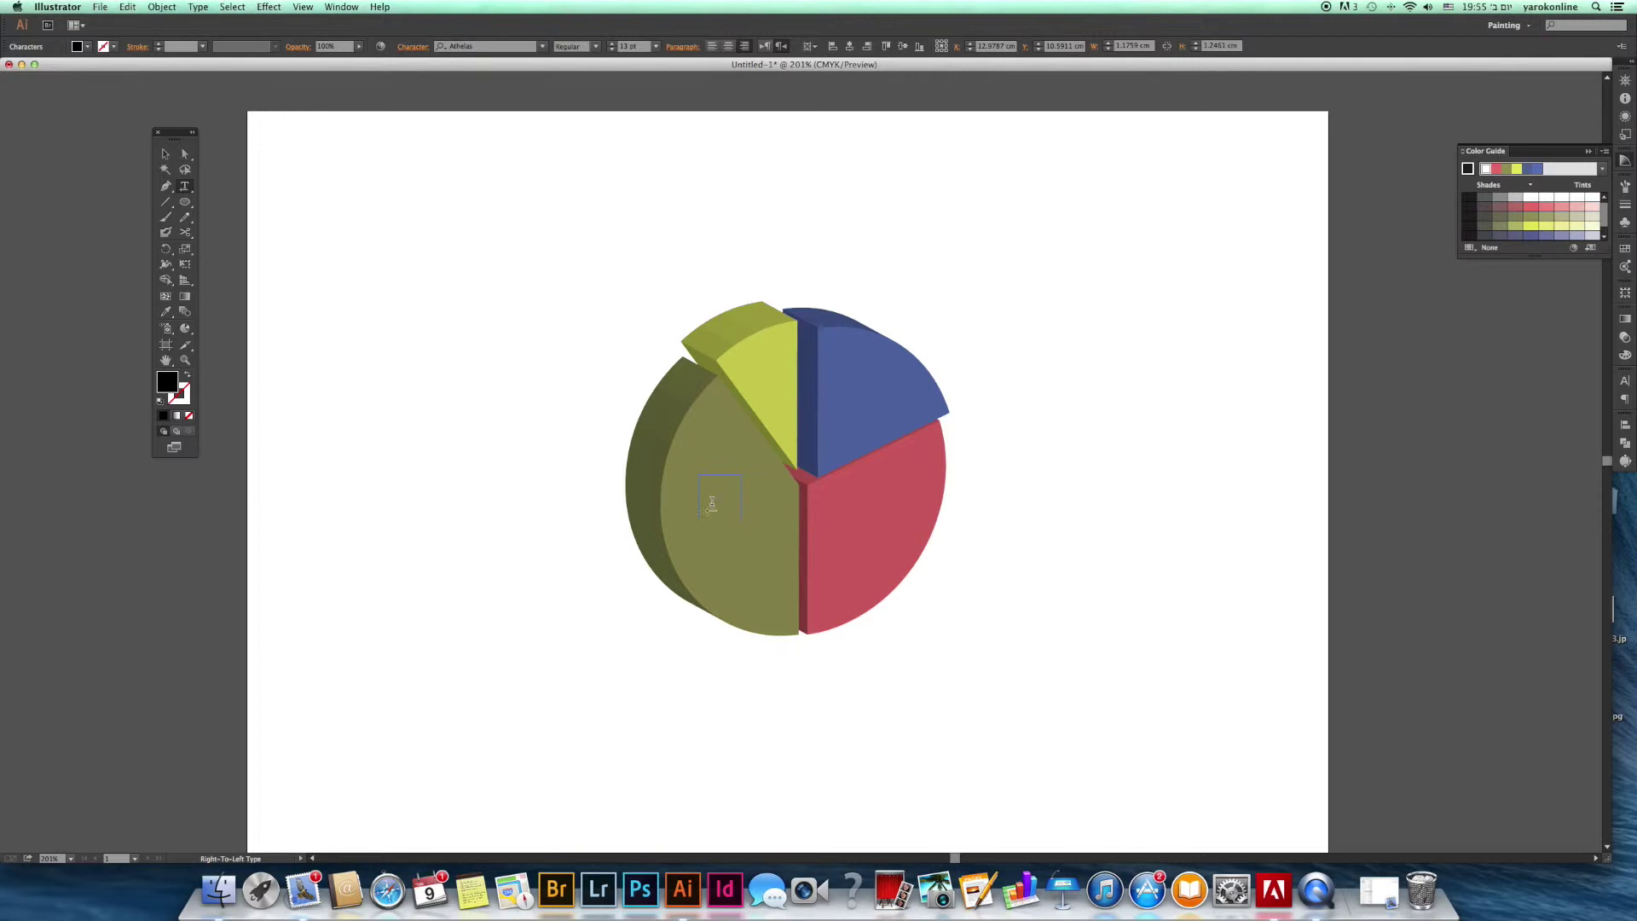
{"action": "scroll", "coordinate": [72, 143], "scroll_direction": "left", "scroll_amount": 1}
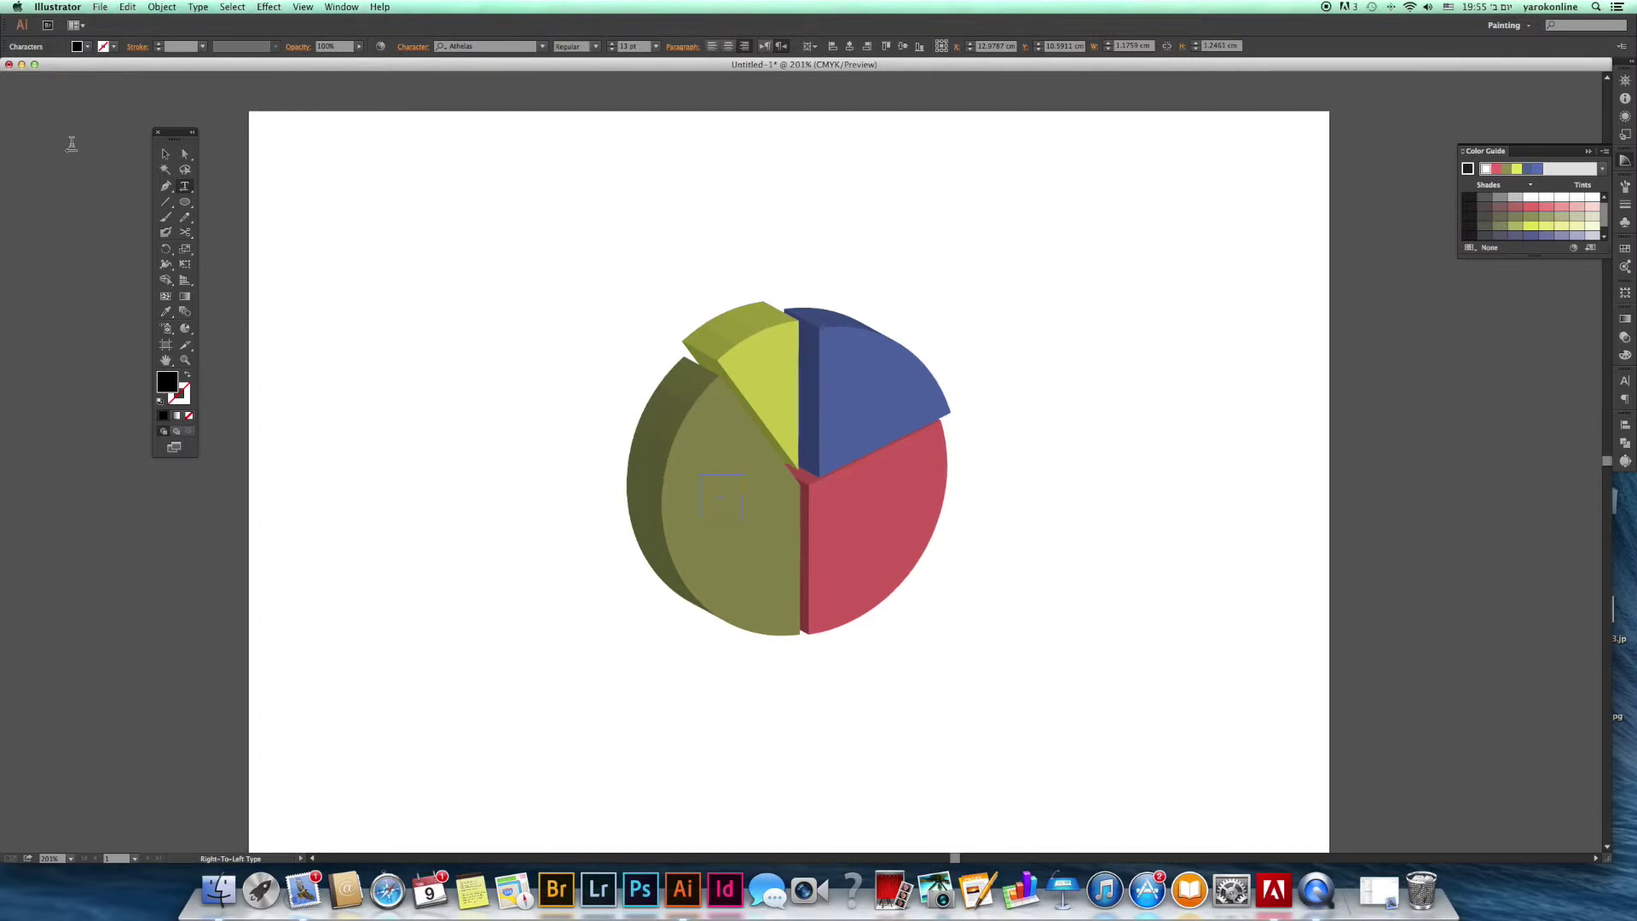
{"action": "type", "text": "40%"}
{"action": "left_click", "coordinate": [165, 154]}
{"action": "left_click", "coordinate": [87, 47]}
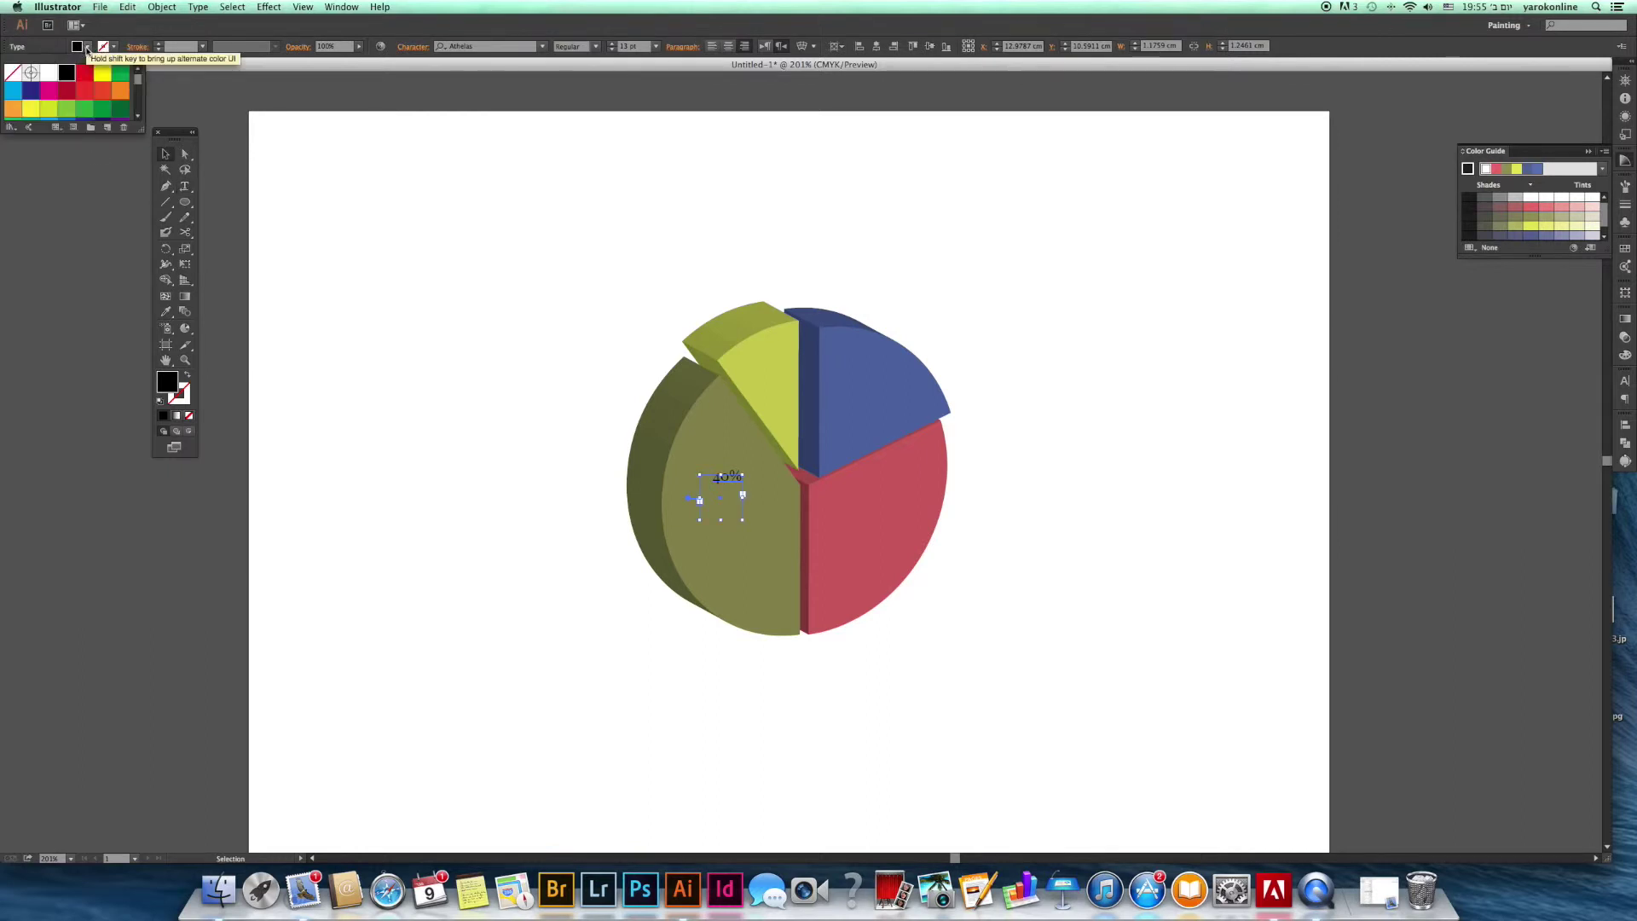
{"action": "left_click", "coordinate": [47, 75]}
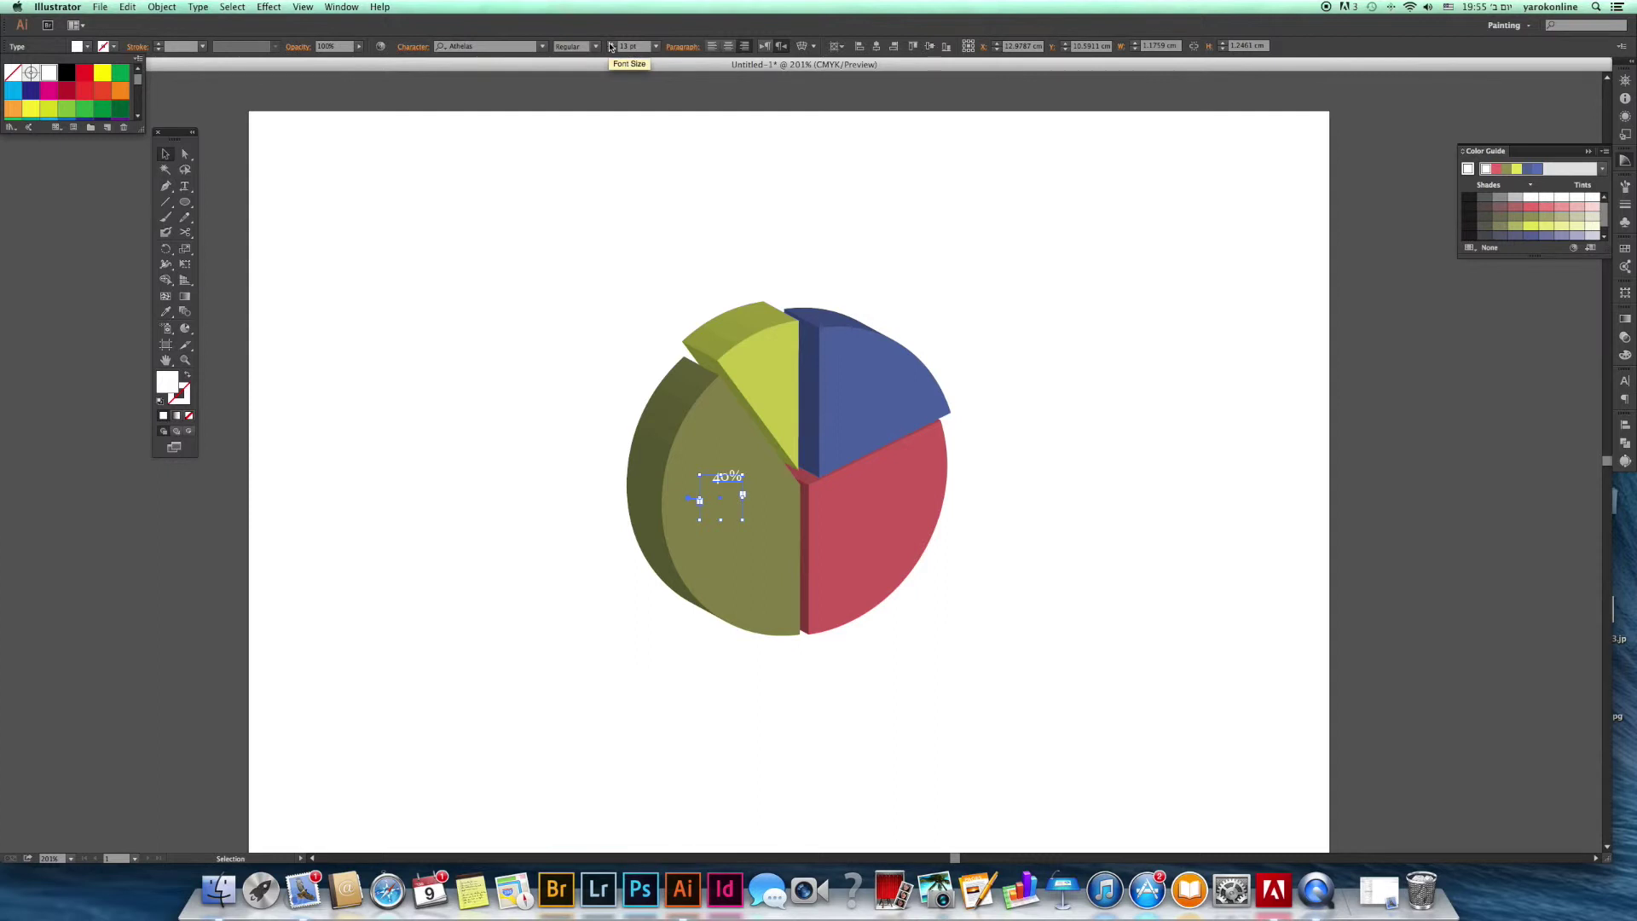
- Set the 40% label's font size to 18 pt
{"action": "left_click", "coordinate": [610, 47]}
{"action": "left_click", "coordinate": [610, 47]}
{"action": "left_click", "coordinate": [610, 47]}
{"action": "left_click", "coordinate": [610, 47]}
{"action": "left_click", "coordinate": [610, 47]}
{"action": "left_click", "coordinate": [610, 47]}
{"action": "left_click", "coordinate": [610, 51]}
- Shrink the label's % sign to 13 pt
{"action": "double_click", "coordinate": [724, 482]}
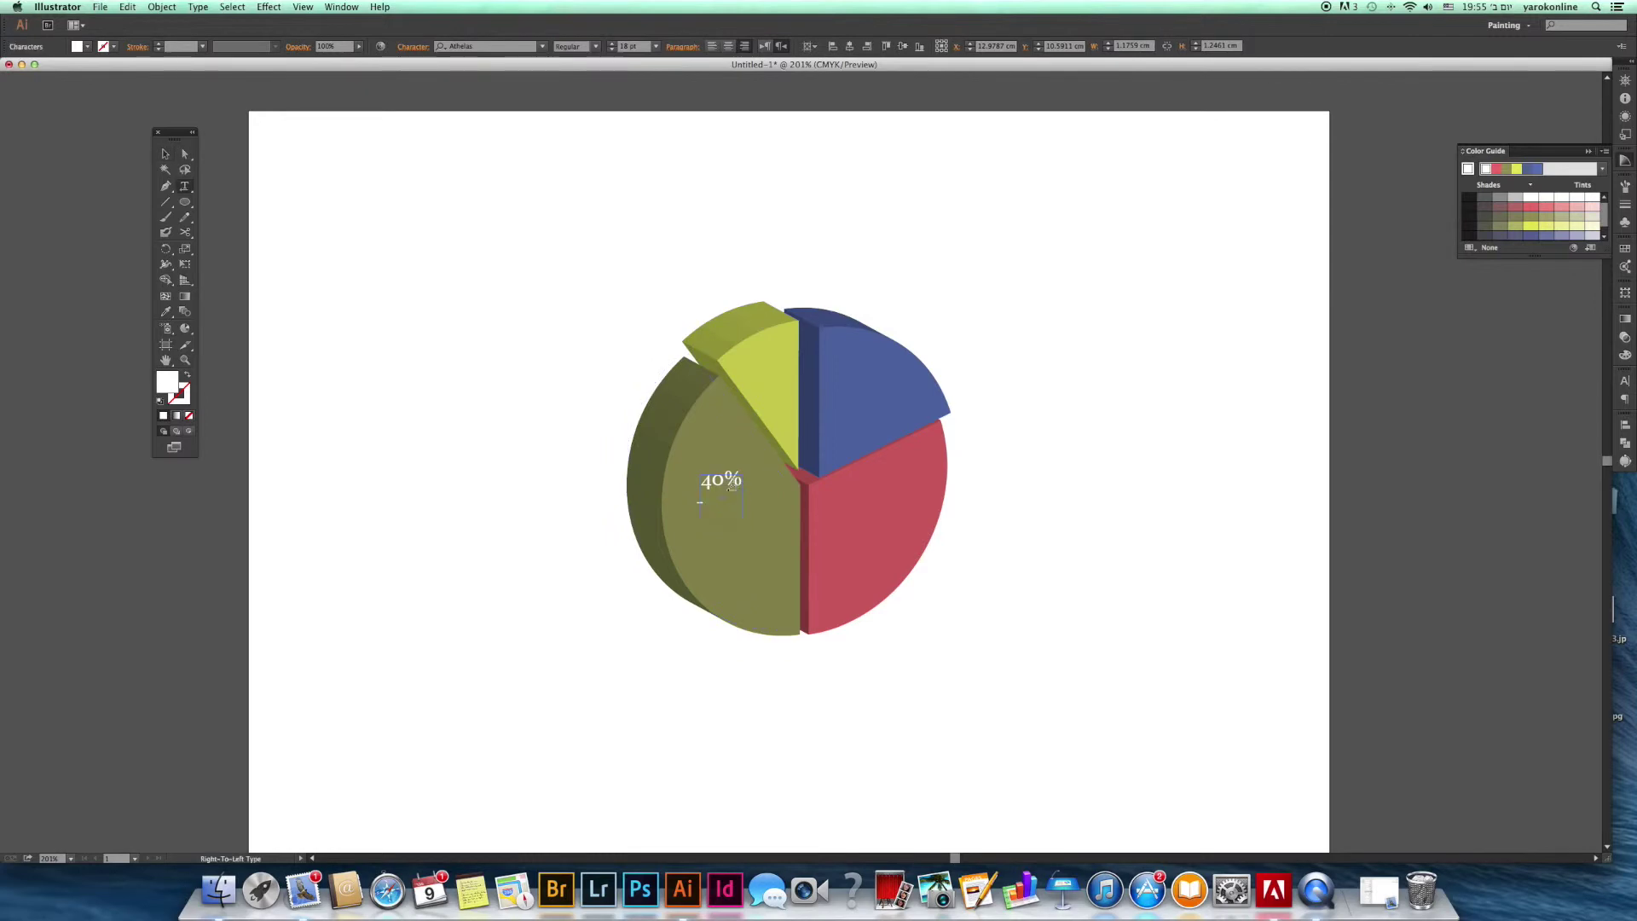
{"action": "left_click_drag", "start_coordinate": [723, 481], "coordinate": [742, 482]}
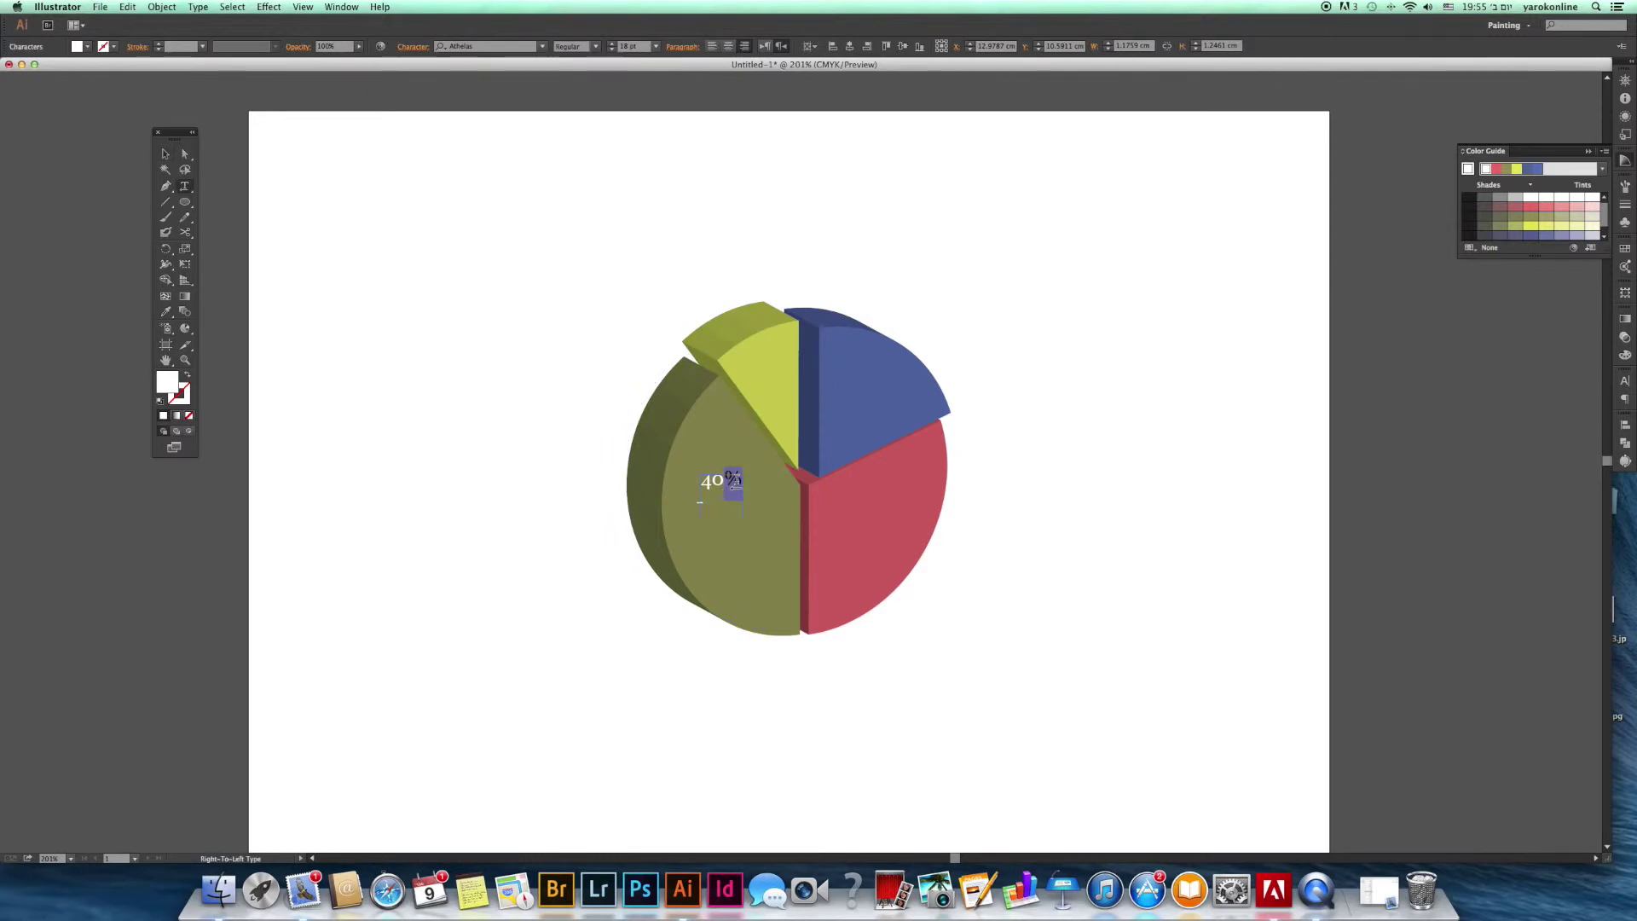
{"action": "left_click", "coordinate": [610, 52]}
{"action": "left_click", "coordinate": [610, 51]}
{"action": "left_click", "coordinate": [611, 52]}
{"action": "left_click", "coordinate": [610, 51]}
{"action": "left_click", "coordinate": [610, 51]}
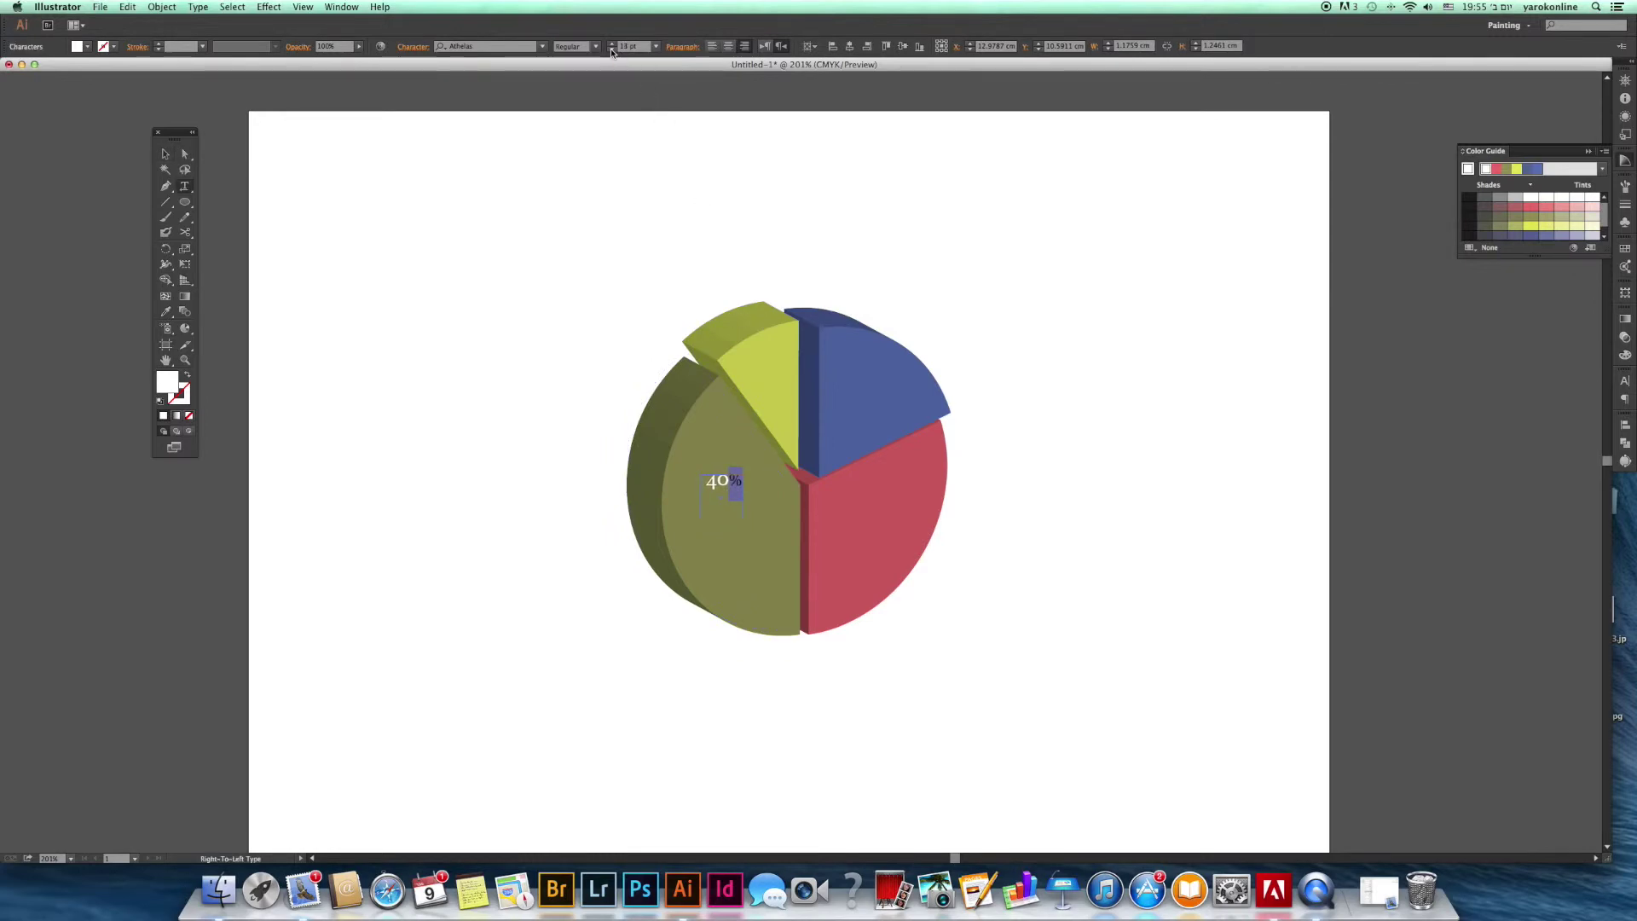
{"action": "left_click", "coordinate": [167, 154]}
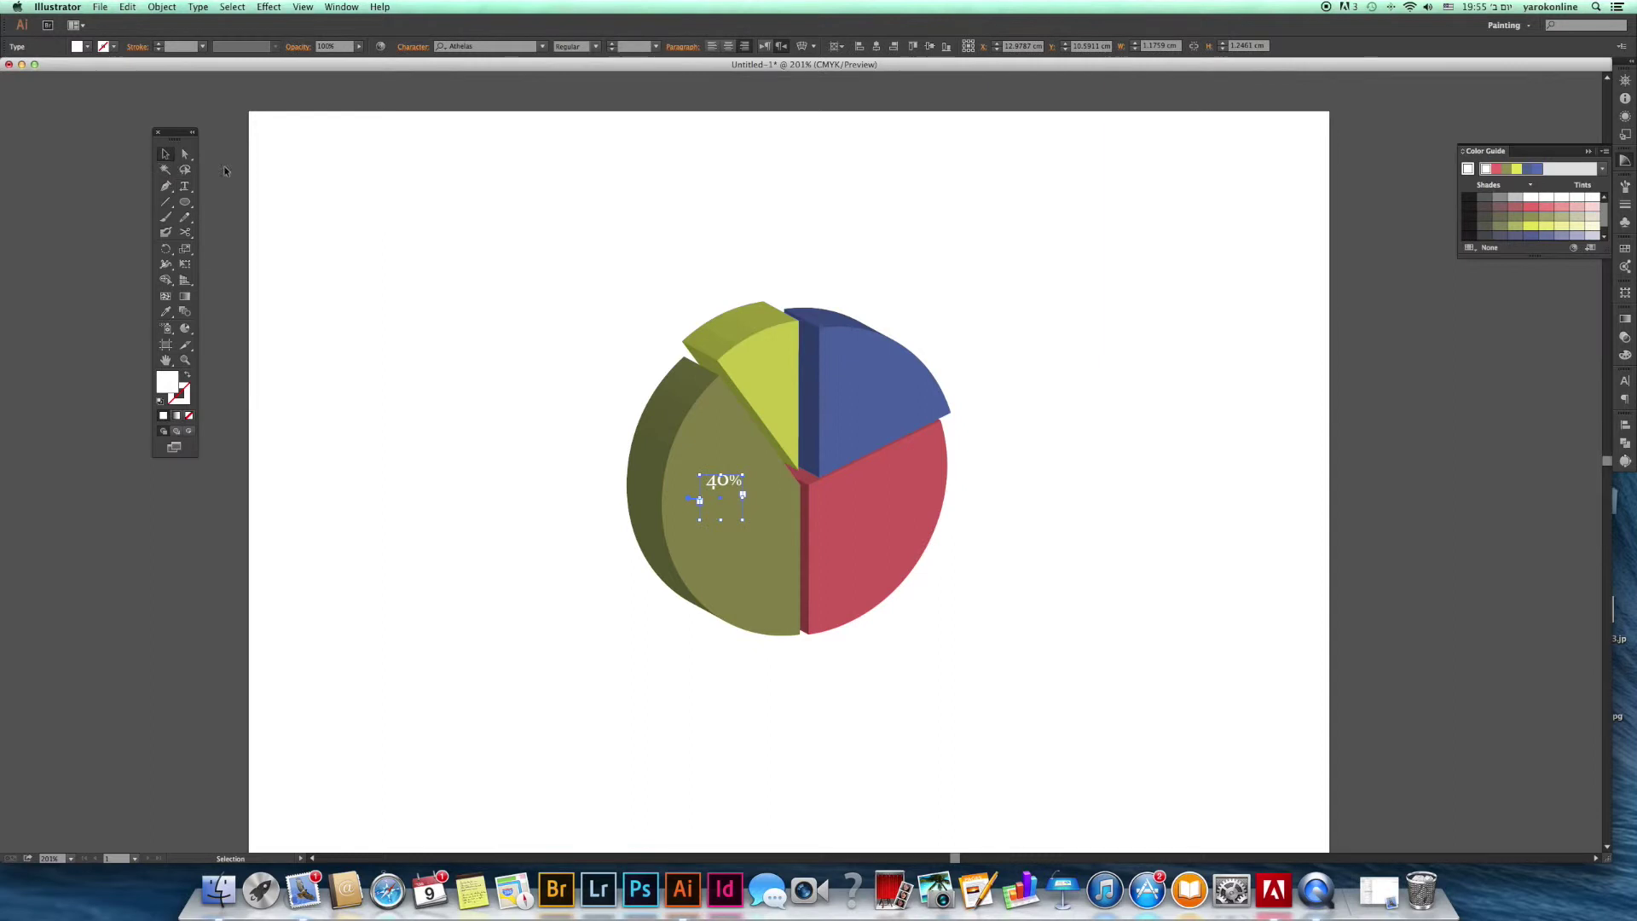
- Lower the % sign with a 2 pt baseline shift in the Character panel
{"action": "left_click", "coordinate": [1625, 380]}
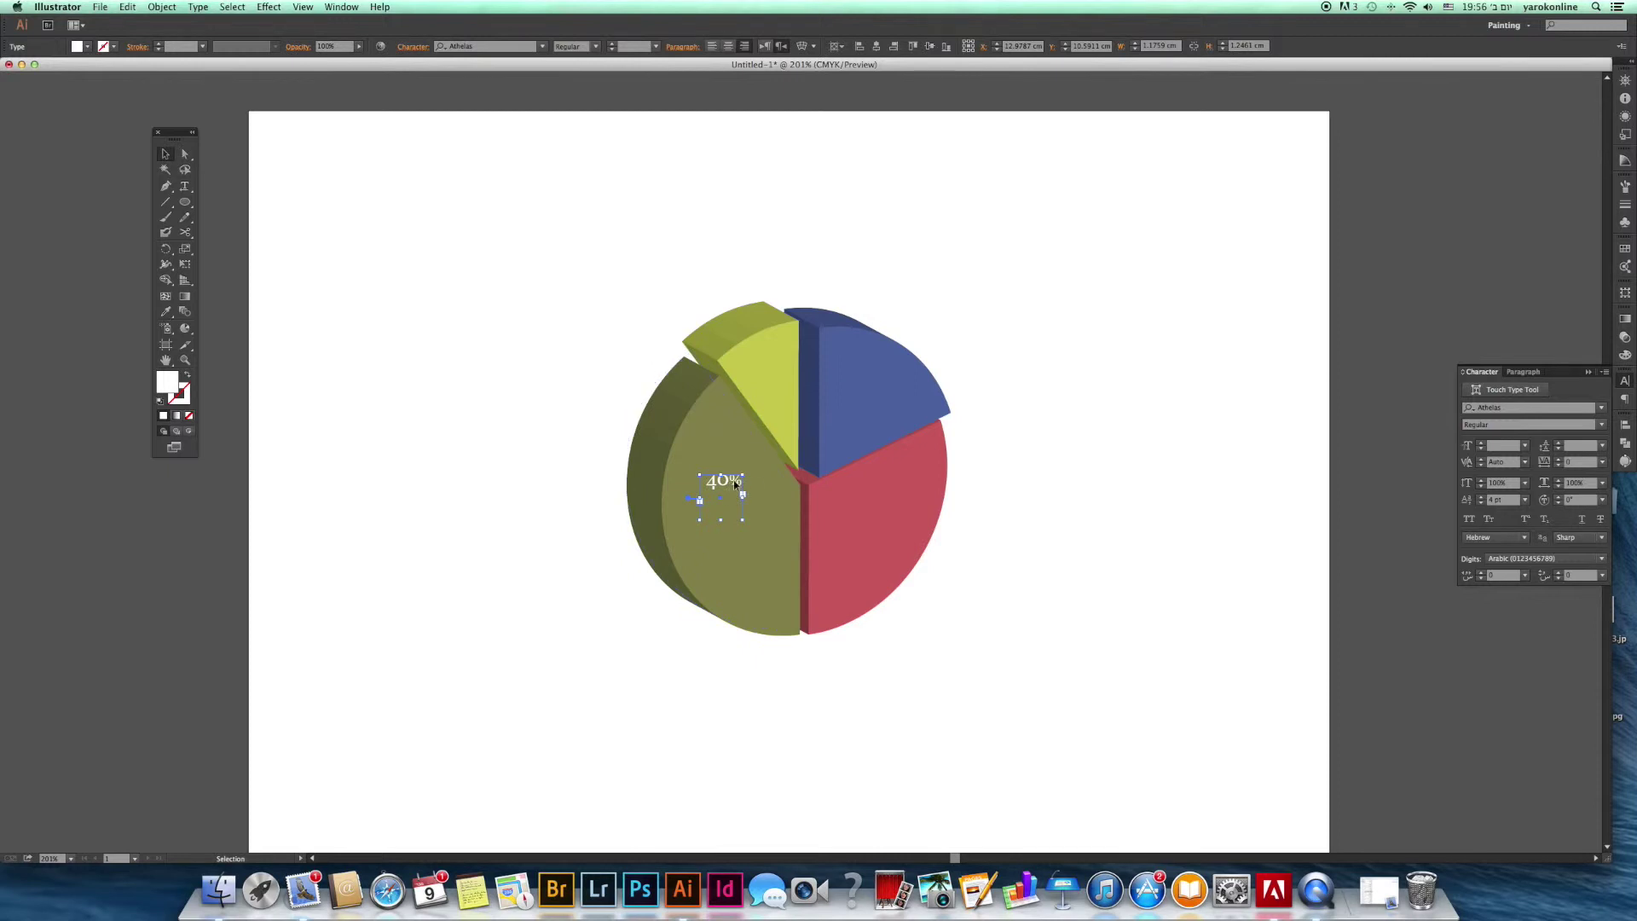
{"action": "double_click", "coordinate": [735, 485]}
{"action": "left_click_drag", "start_coordinate": [730, 482], "coordinate": [744, 482]}
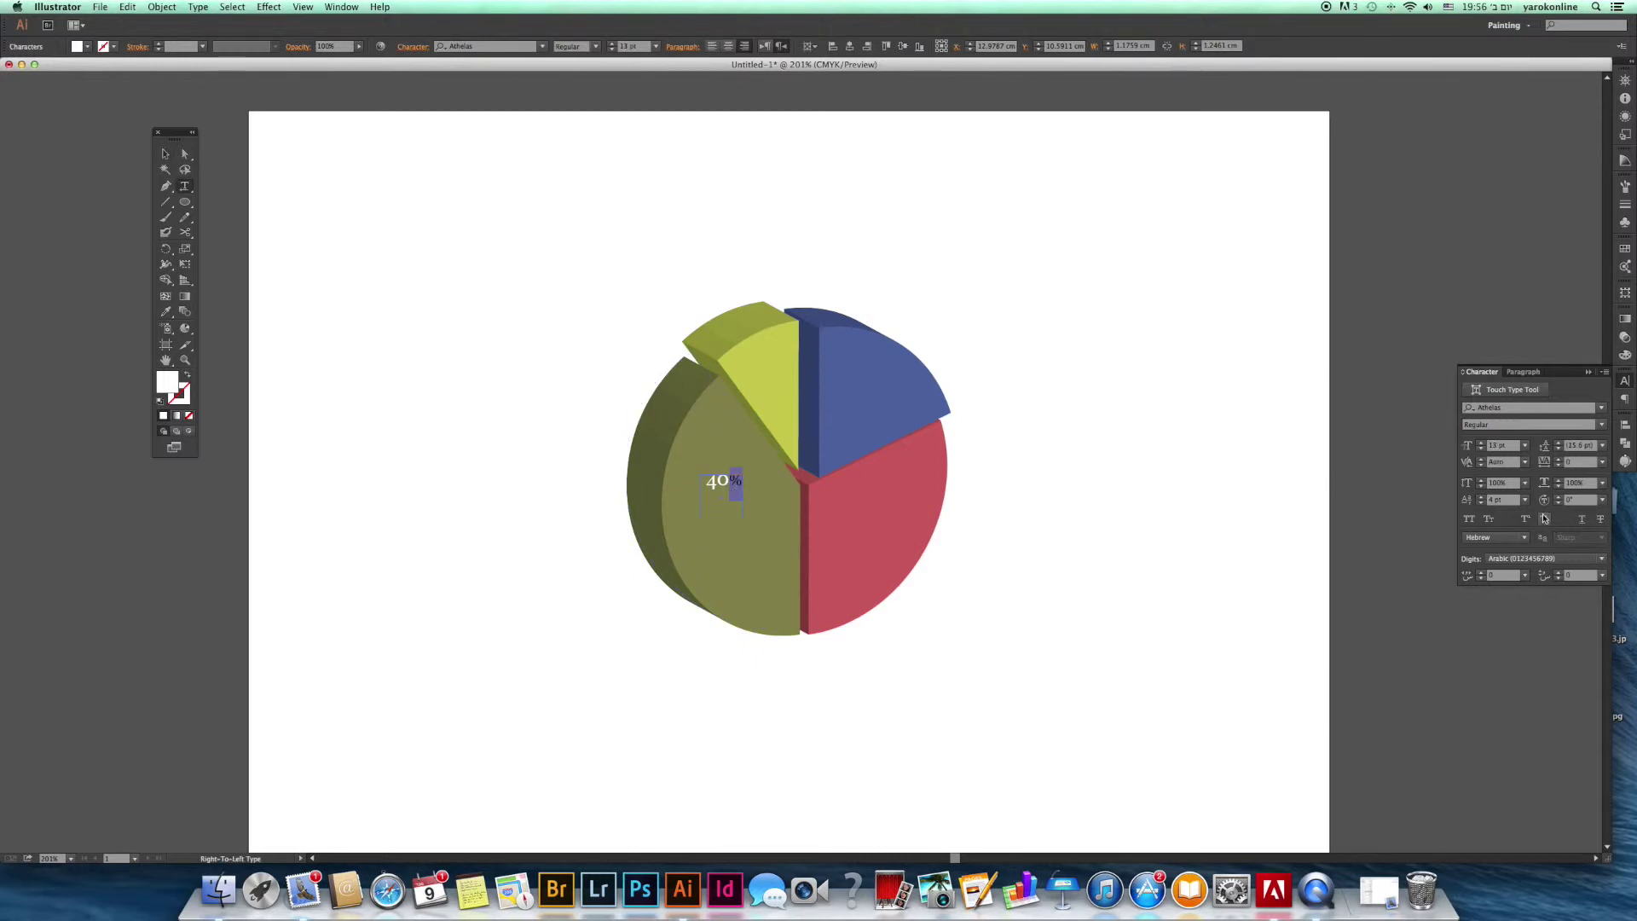
{"action": "left_click", "coordinate": [1481, 504]}
{"action": "left_click", "coordinate": [1480, 504]}
{"action": "left_click", "coordinate": [165, 153]}
- Move the 40% label lower on the olive slice and copy it onto the red slice
{"action": "left_click", "coordinate": [544, 375]}
{"action": "left_click_drag", "start_coordinate": [739, 481], "coordinate": [746, 509]}
{"action": "left_click", "coordinate": [540, 478]}
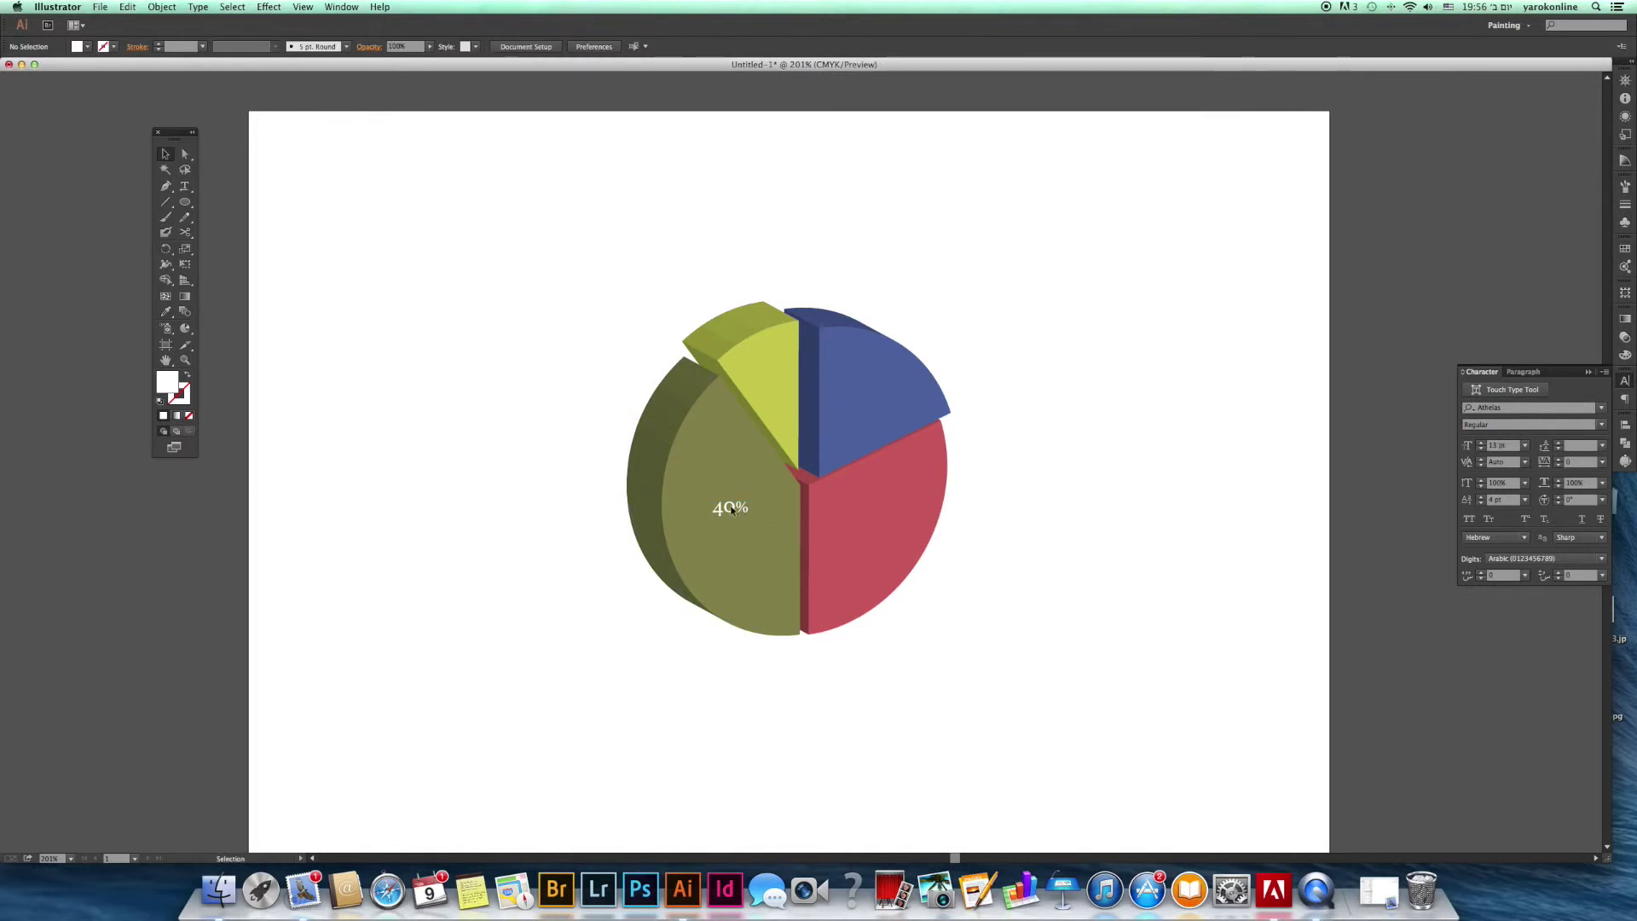
{"action": "left_click_drag", "start_coordinate": [732, 510], "coordinate": [876, 526]}
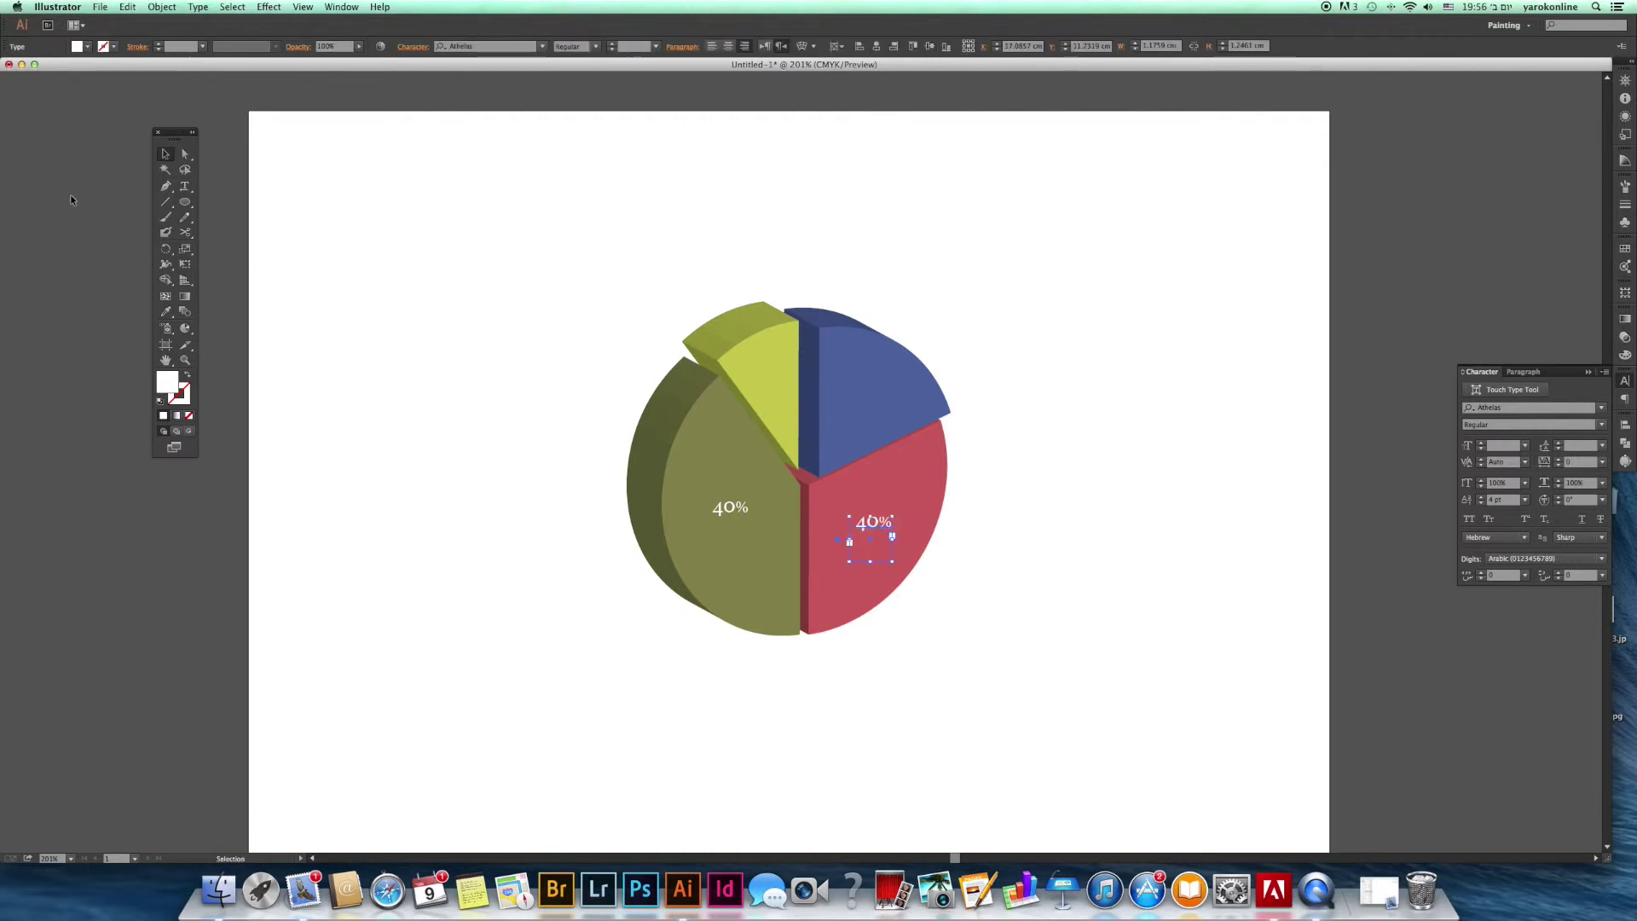
{"action": "left_click", "coordinate": [458, 250]}
- Check the pie graph's values in the Graph Data window
{"action": "left_click", "coordinate": [711, 359]}
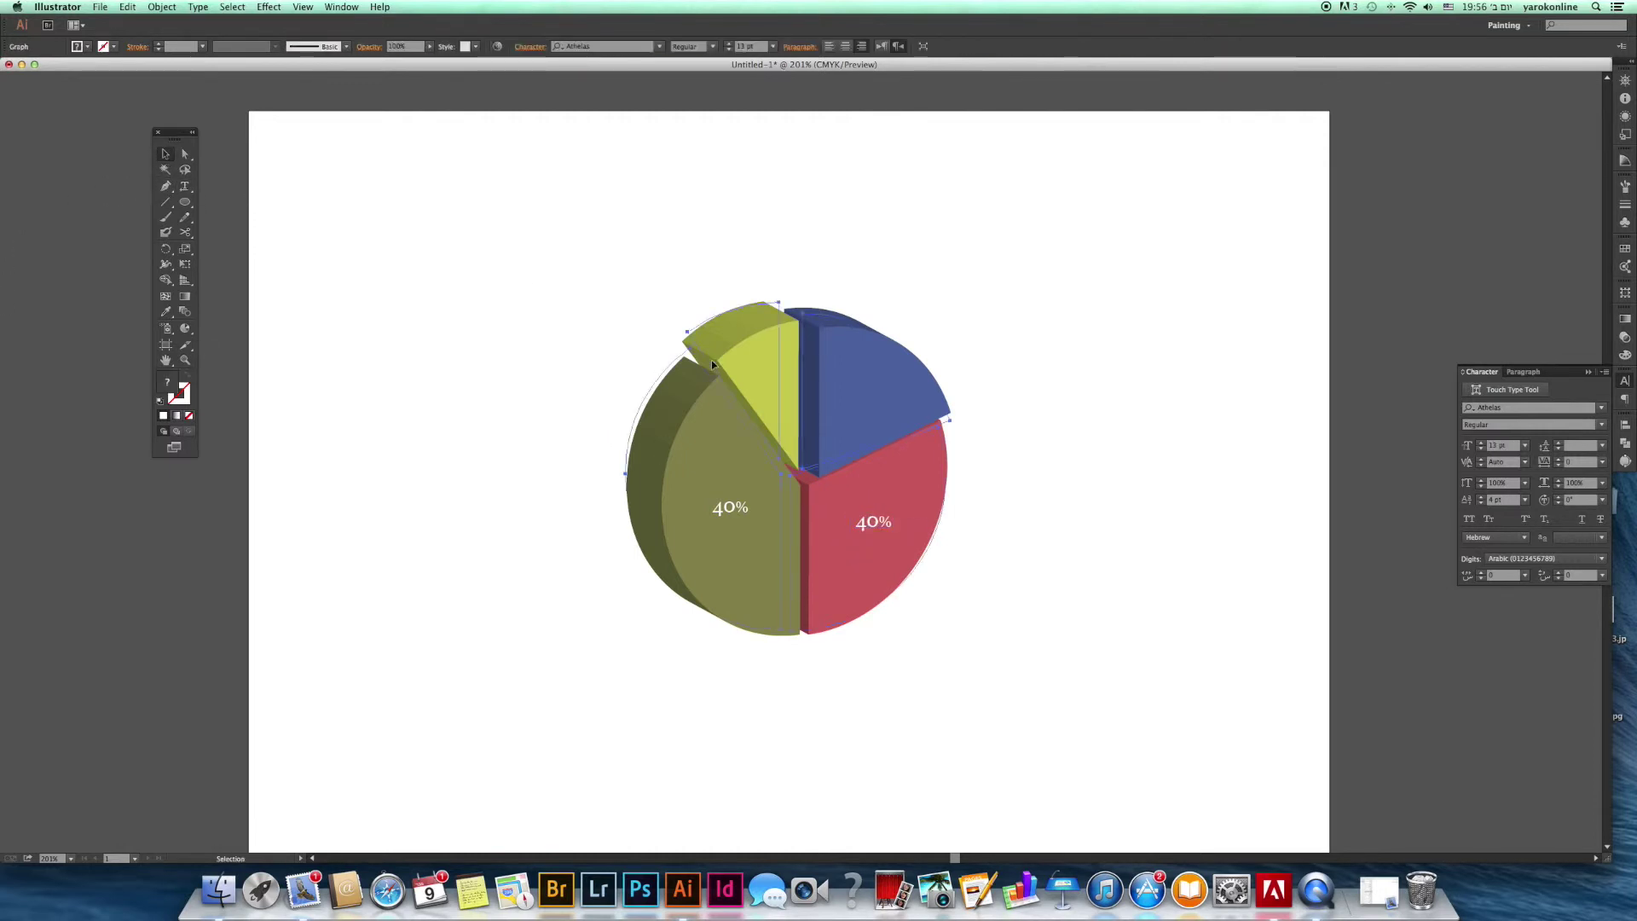
{"action": "right_click", "coordinate": [755, 476]}
{"action": "left_click", "coordinate": [800, 545]}
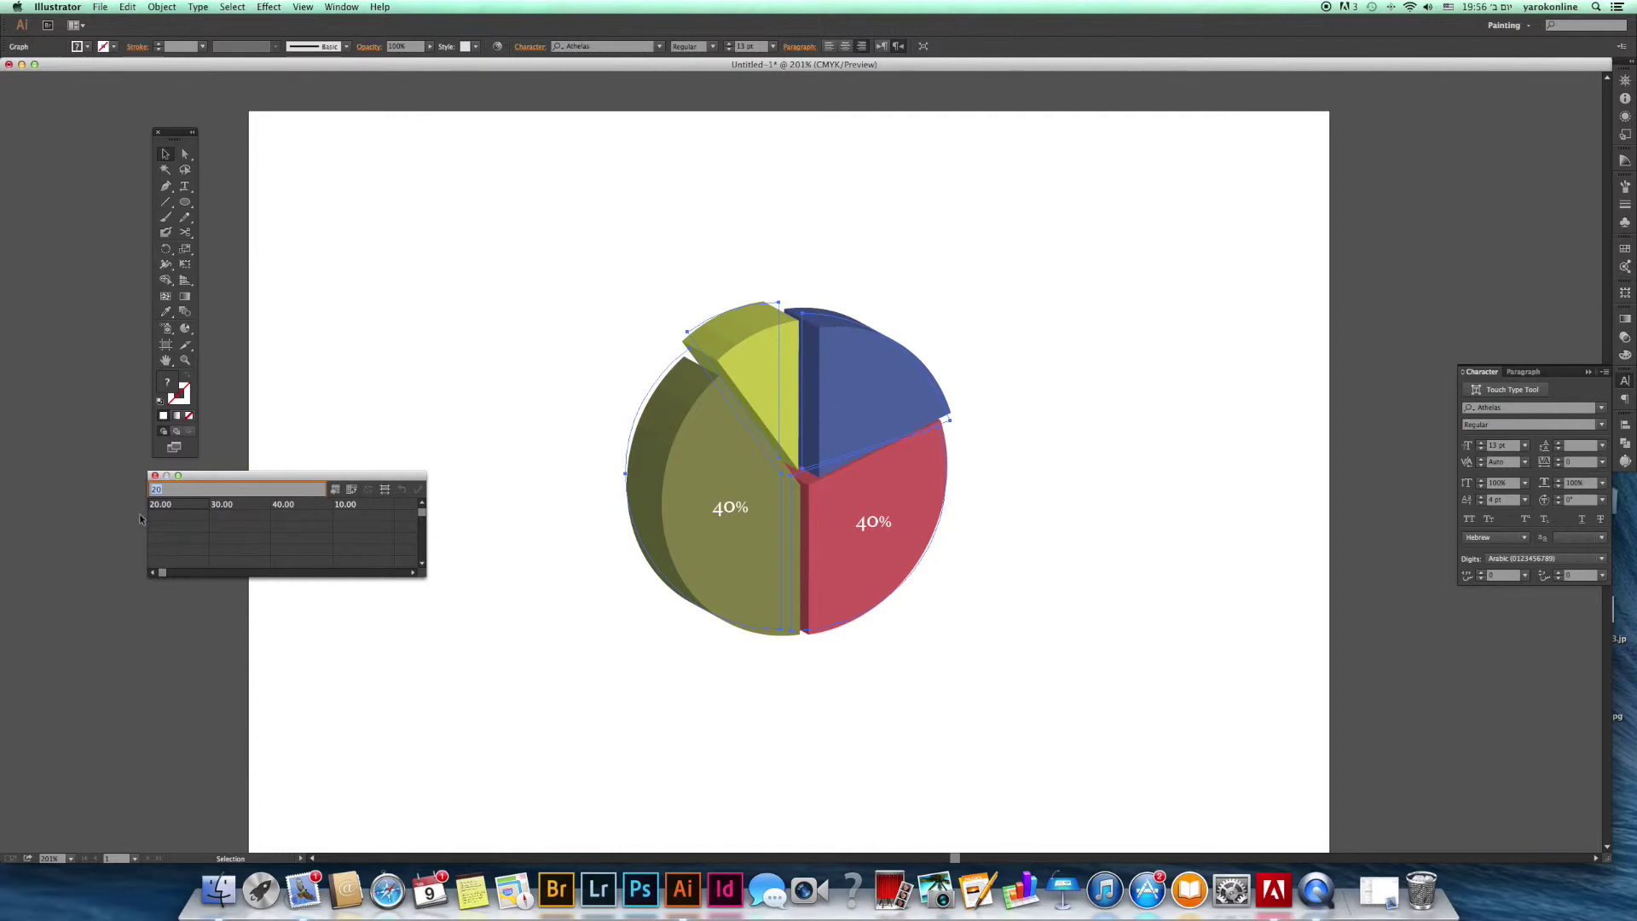
{"action": "left_click", "coordinate": [154, 475]}
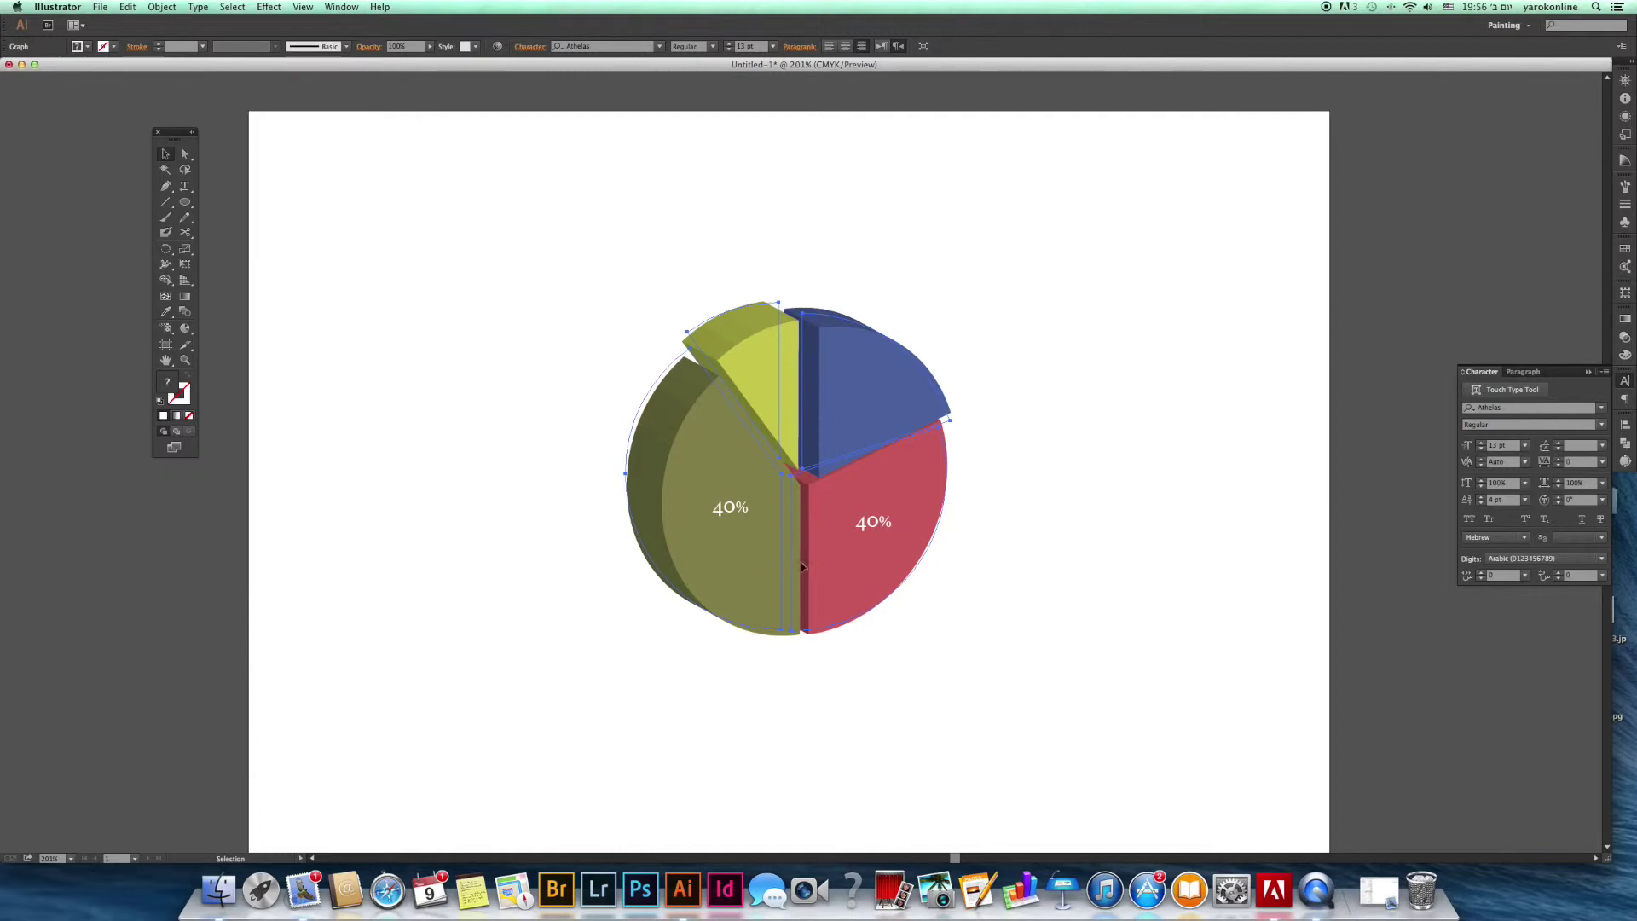
- Copy the 40% label and retype the copies as 10% on yellow, 20% on blue, 30% on red
{"action": "left_click_drag", "start_coordinate": [876, 528], "coordinate": [757, 372]}
{"action": "double_click", "coordinate": [764, 372]}
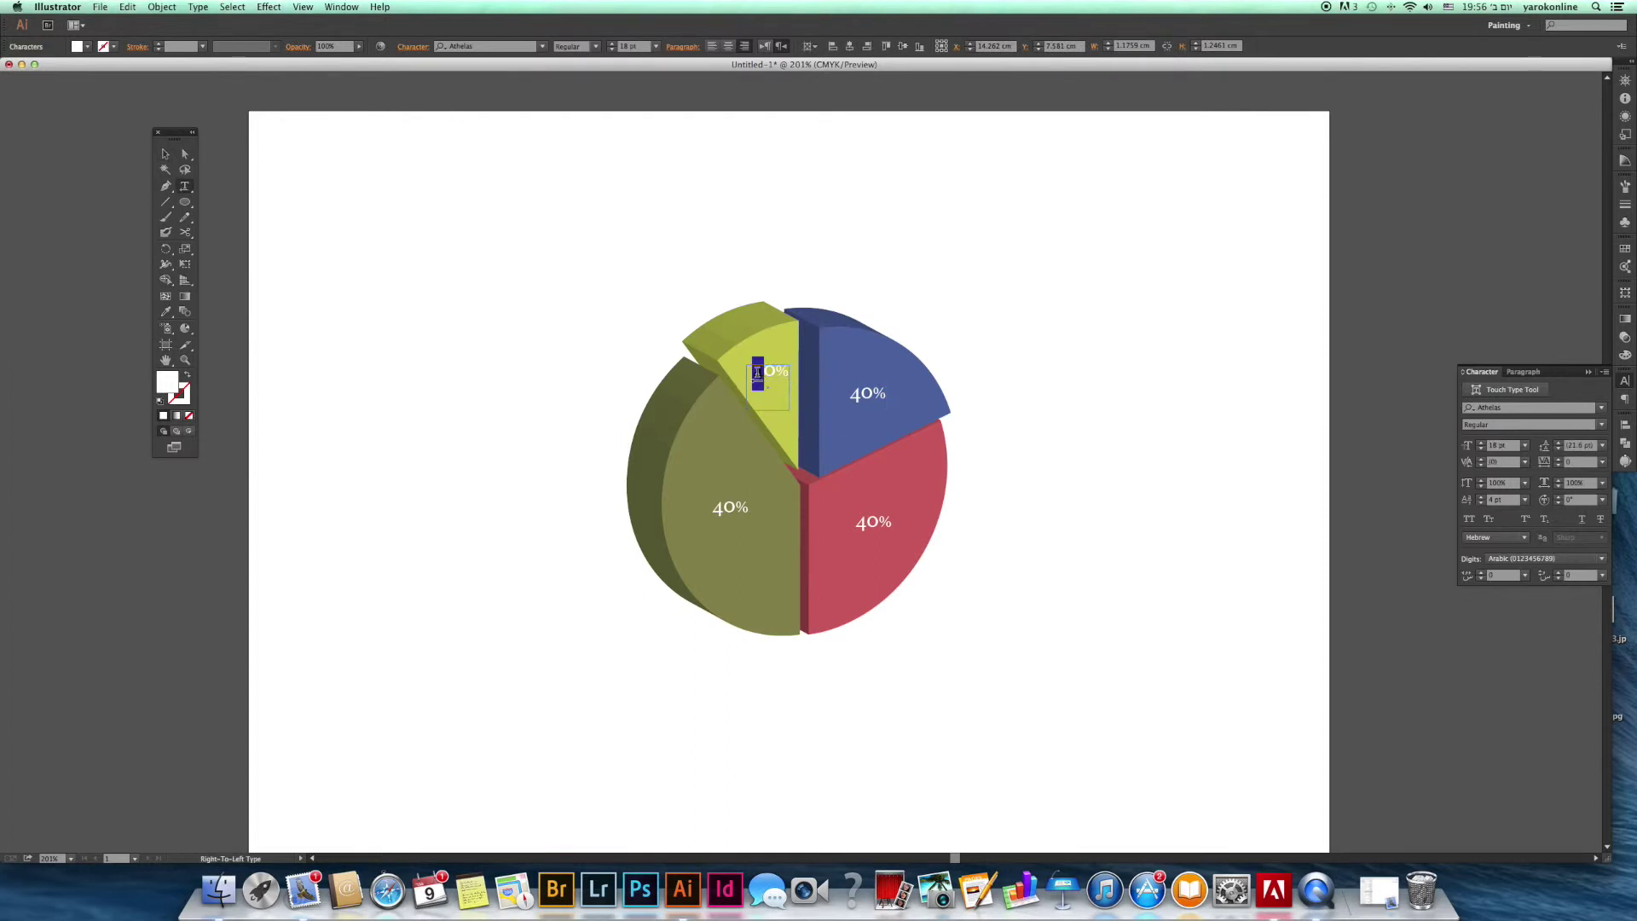
{"action": "type", "text": "1"}
{"action": "left_click_drag", "start_coordinate": [859, 398], "coordinate": [853, 399]}
{"action": "type", "text": "2"}
{"action": "left_click_drag", "start_coordinate": [864, 522], "coordinate": [856, 524]}
{"action": "type", "text": "3"}
- Move the 10% label slightly lower within the yellow slice
{"action": "left_click", "coordinate": [169, 149]}
{"action": "left_click", "coordinate": [433, 267]}
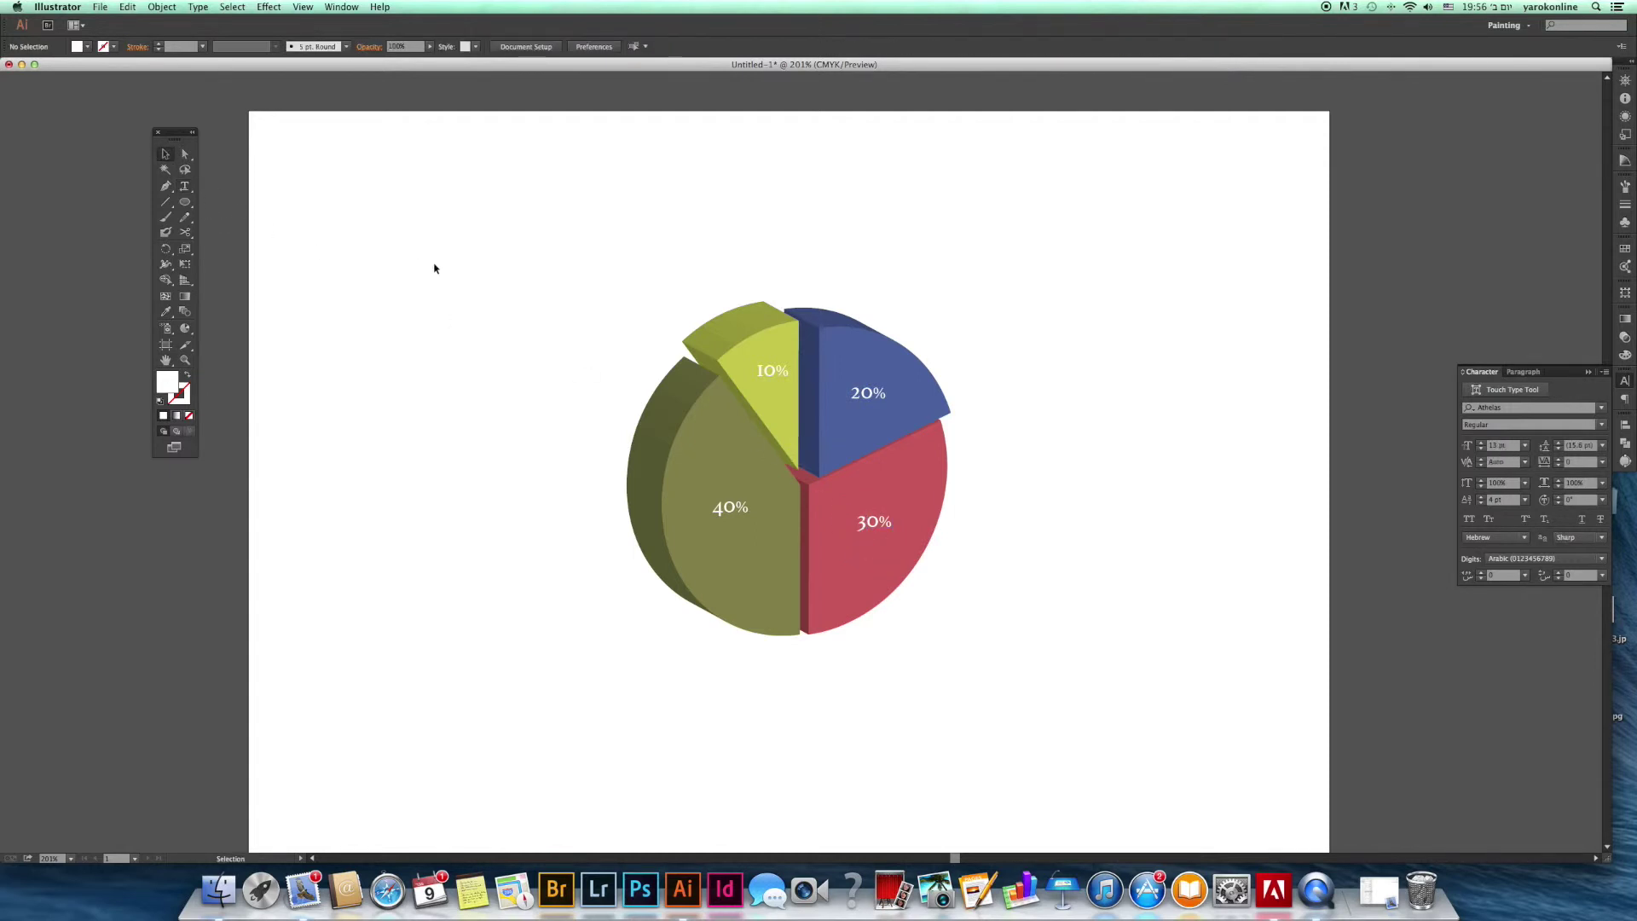
{"action": "left_click_drag", "start_coordinate": [781, 381], "coordinate": [779, 380]}
{"action": "left_click", "coordinate": [997, 341]}
{"action": "left_click", "coordinate": [184, 202]}
- Draw a wide flat ellipse under the pie and bring up the Gradient panel's type options
{"action": "left_click_drag", "start_coordinate": [640, 710], "coordinate": [957, 742]}
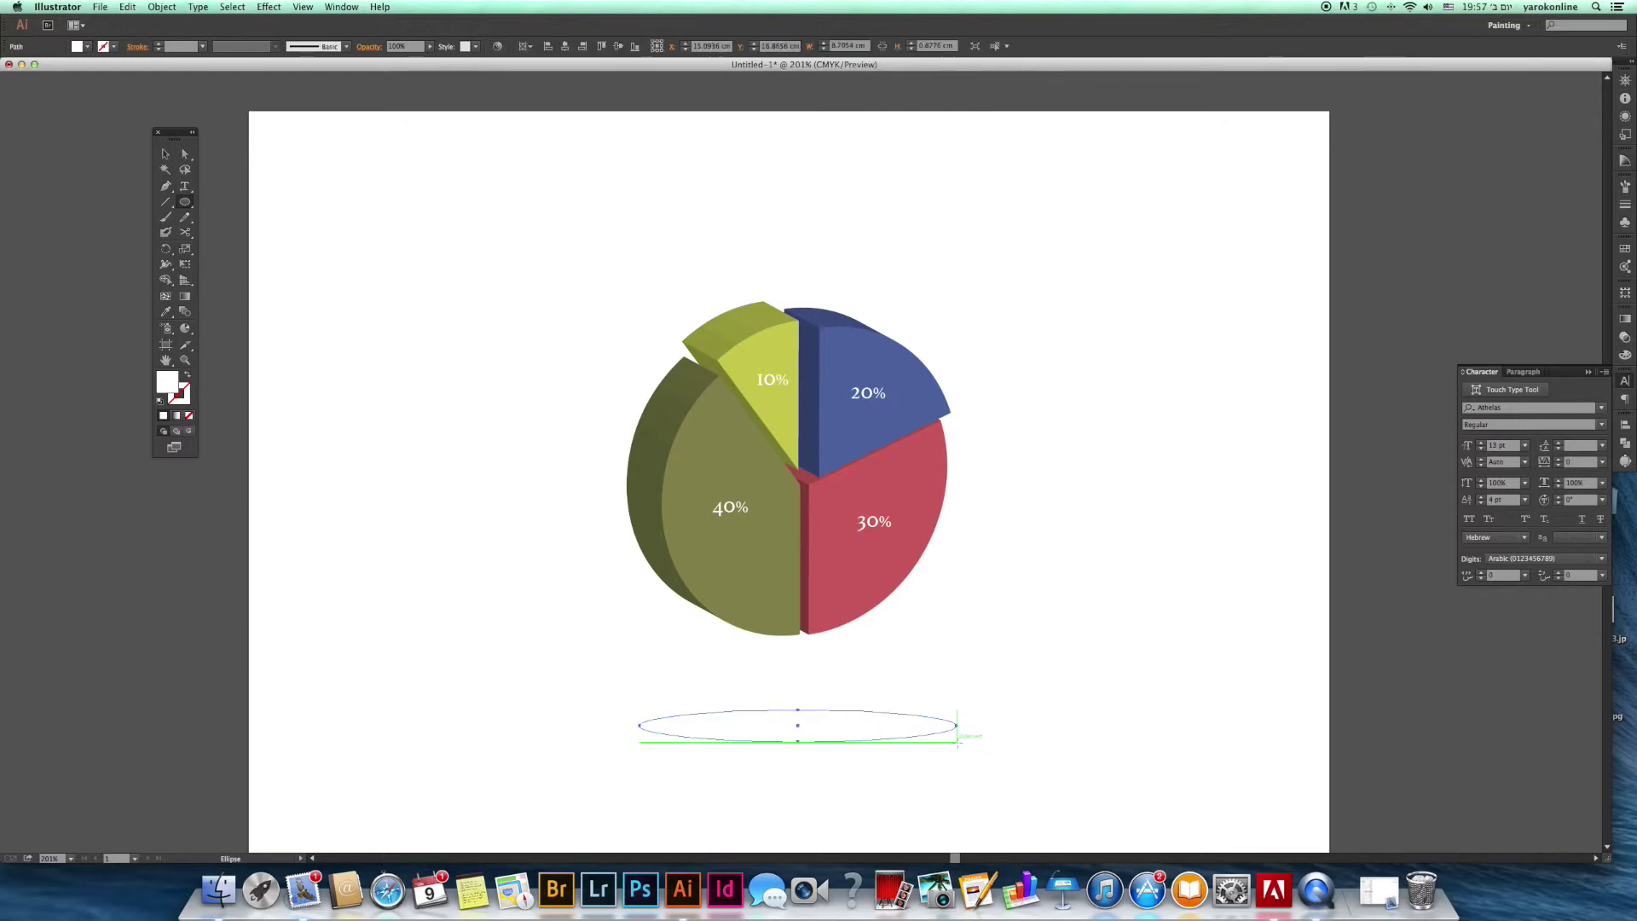
{"action": "left_click", "coordinate": [1624, 320]}
{"action": "left_click", "coordinate": [1538, 326]}
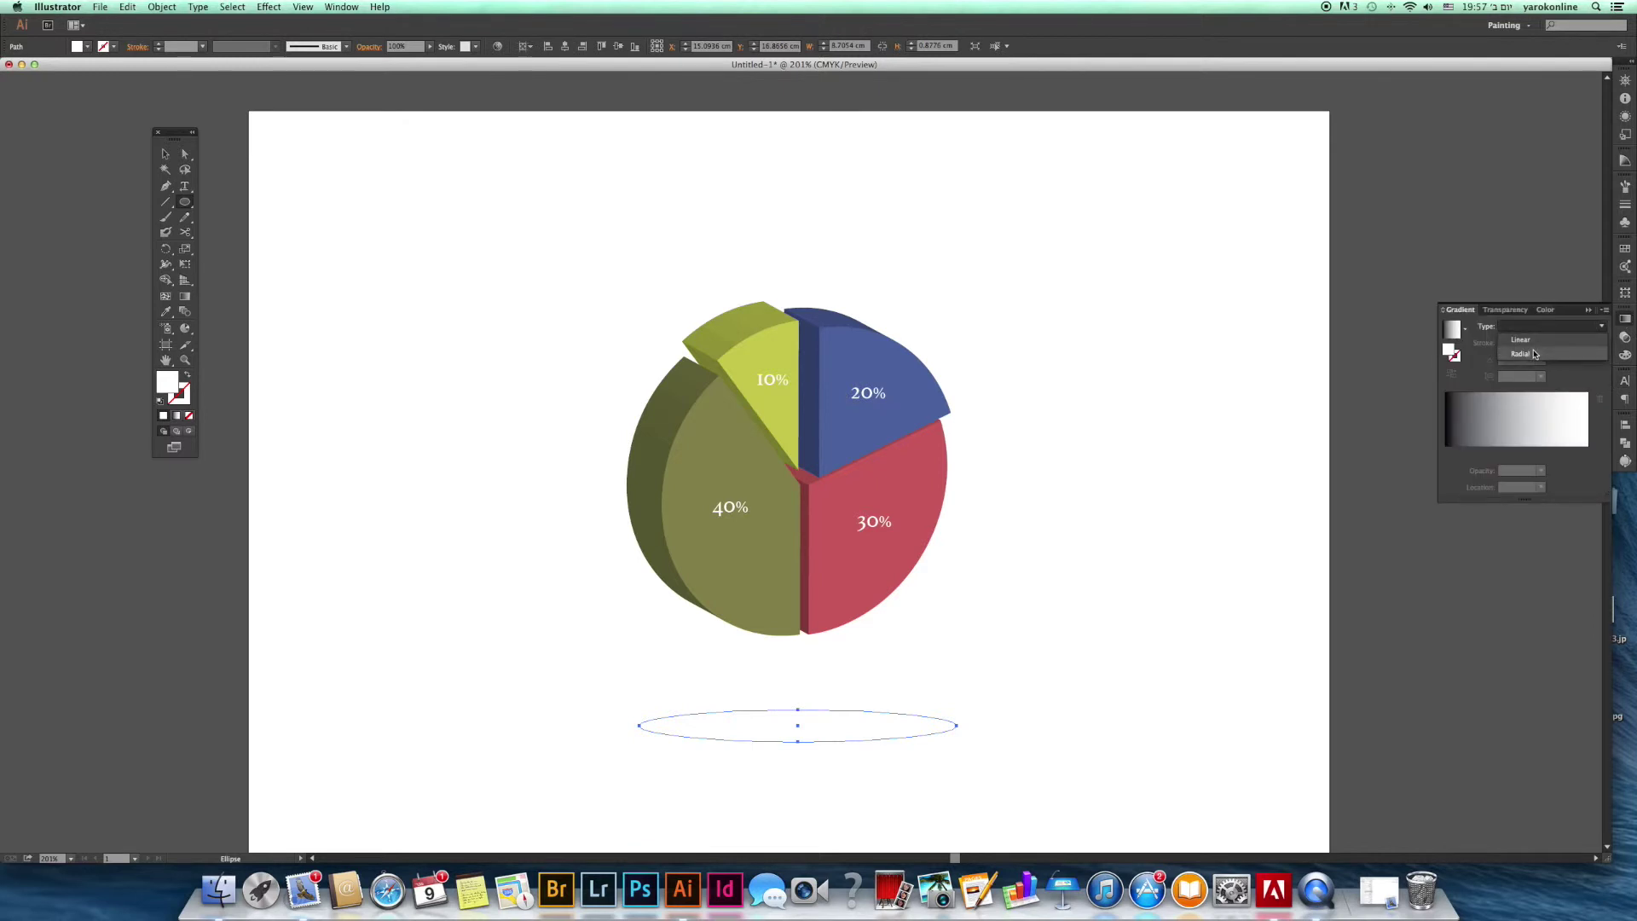
- Fill the ellipse with a radial gradient, move it to the pie's base and tilt it clockwise
{"action": "left_click", "coordinate": [1534, 354]}
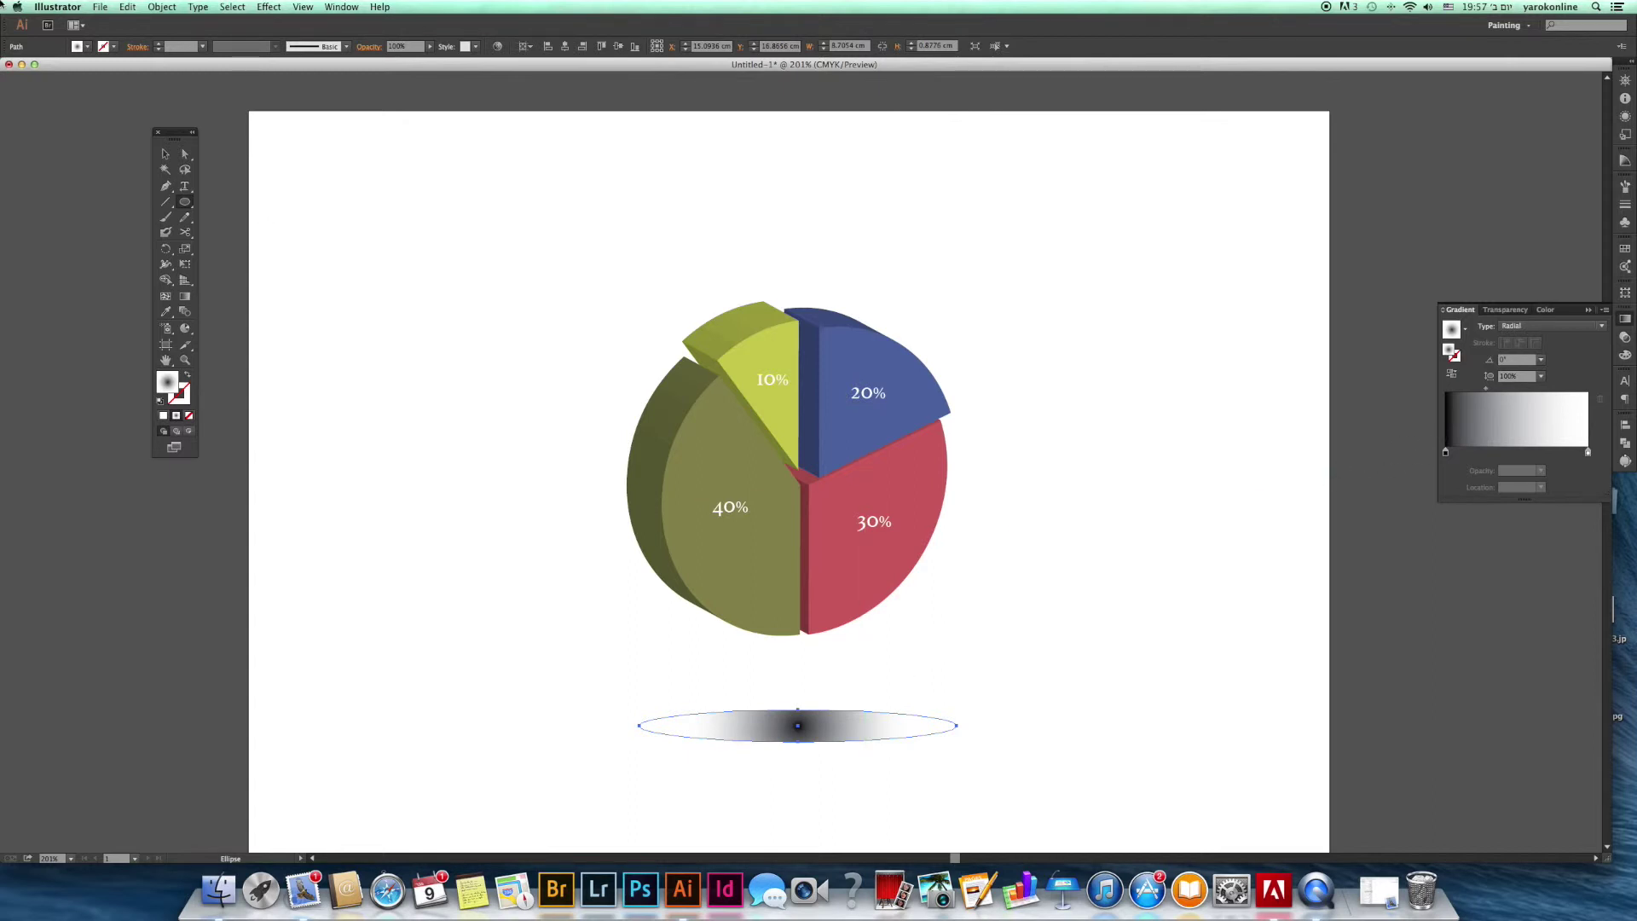
{"action": "left_click", "coordinate": [164, 153]}
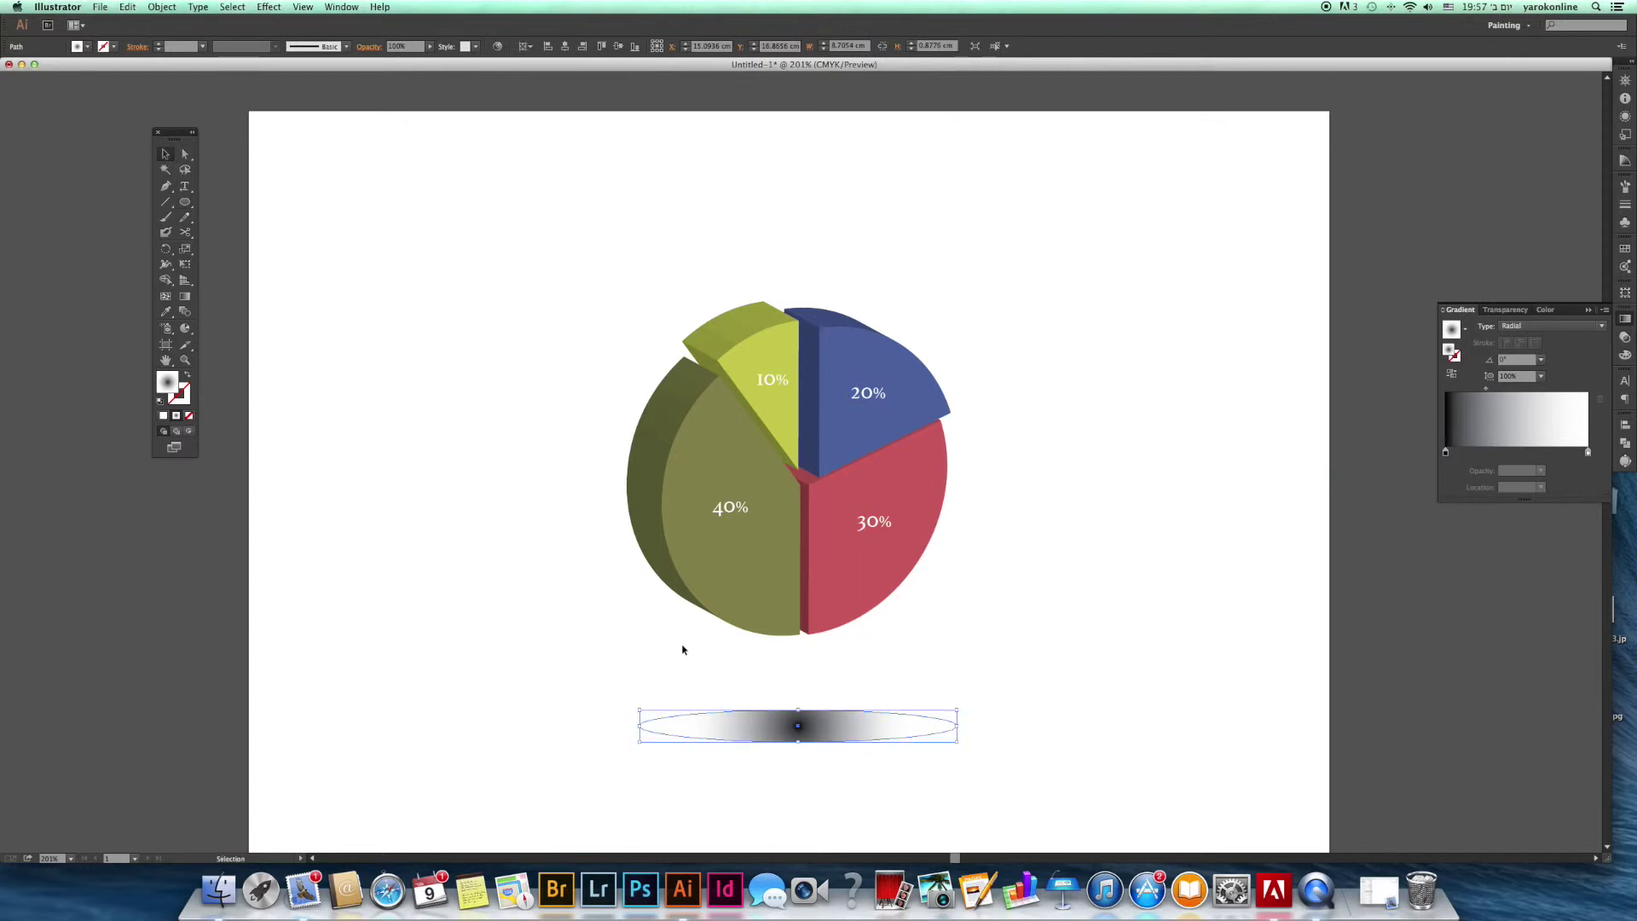
{"action": "left_click", "coordinate": [820, 791]}
{"action": "left_click", "coordinate": [942, 725]}
{"action": "left_click_drag", "start_coordinate": [815, 723], "coordinate": [903, 620]}
{"action": "left_click_drag", "start_coordinate": [1050, 638], "coordinate": [967, 639]}
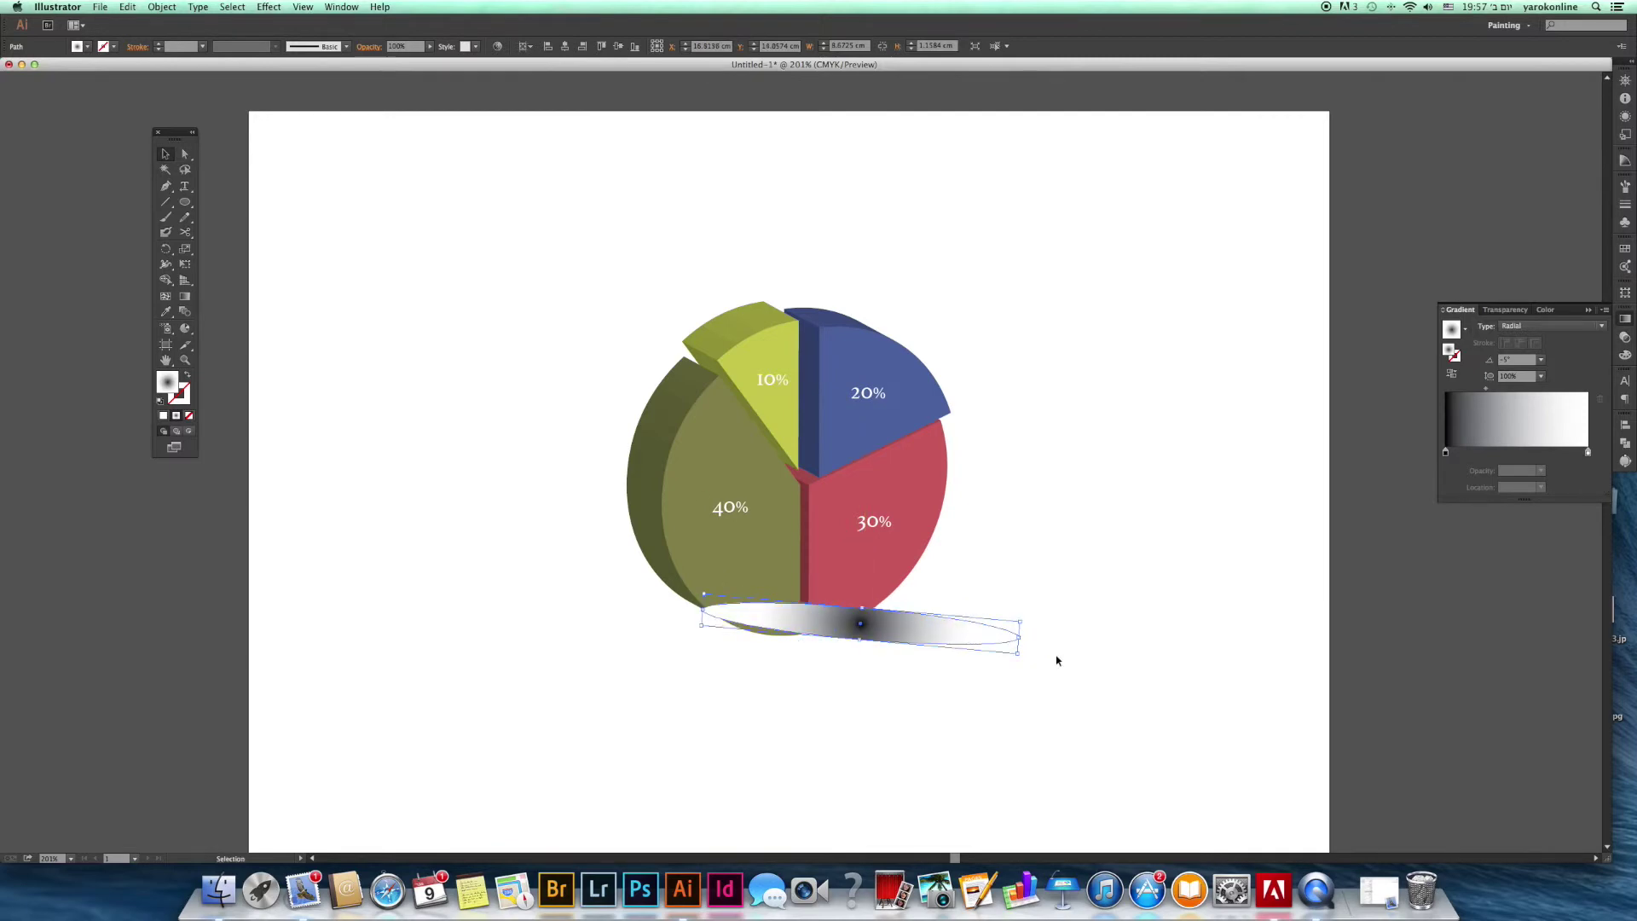
- Send the gradient shadow ellipse behind the pie
{"action": "right_click", "coordinate": [994, 636]}
{"action": "mouse_move", "coordinate": [1057, 809]}
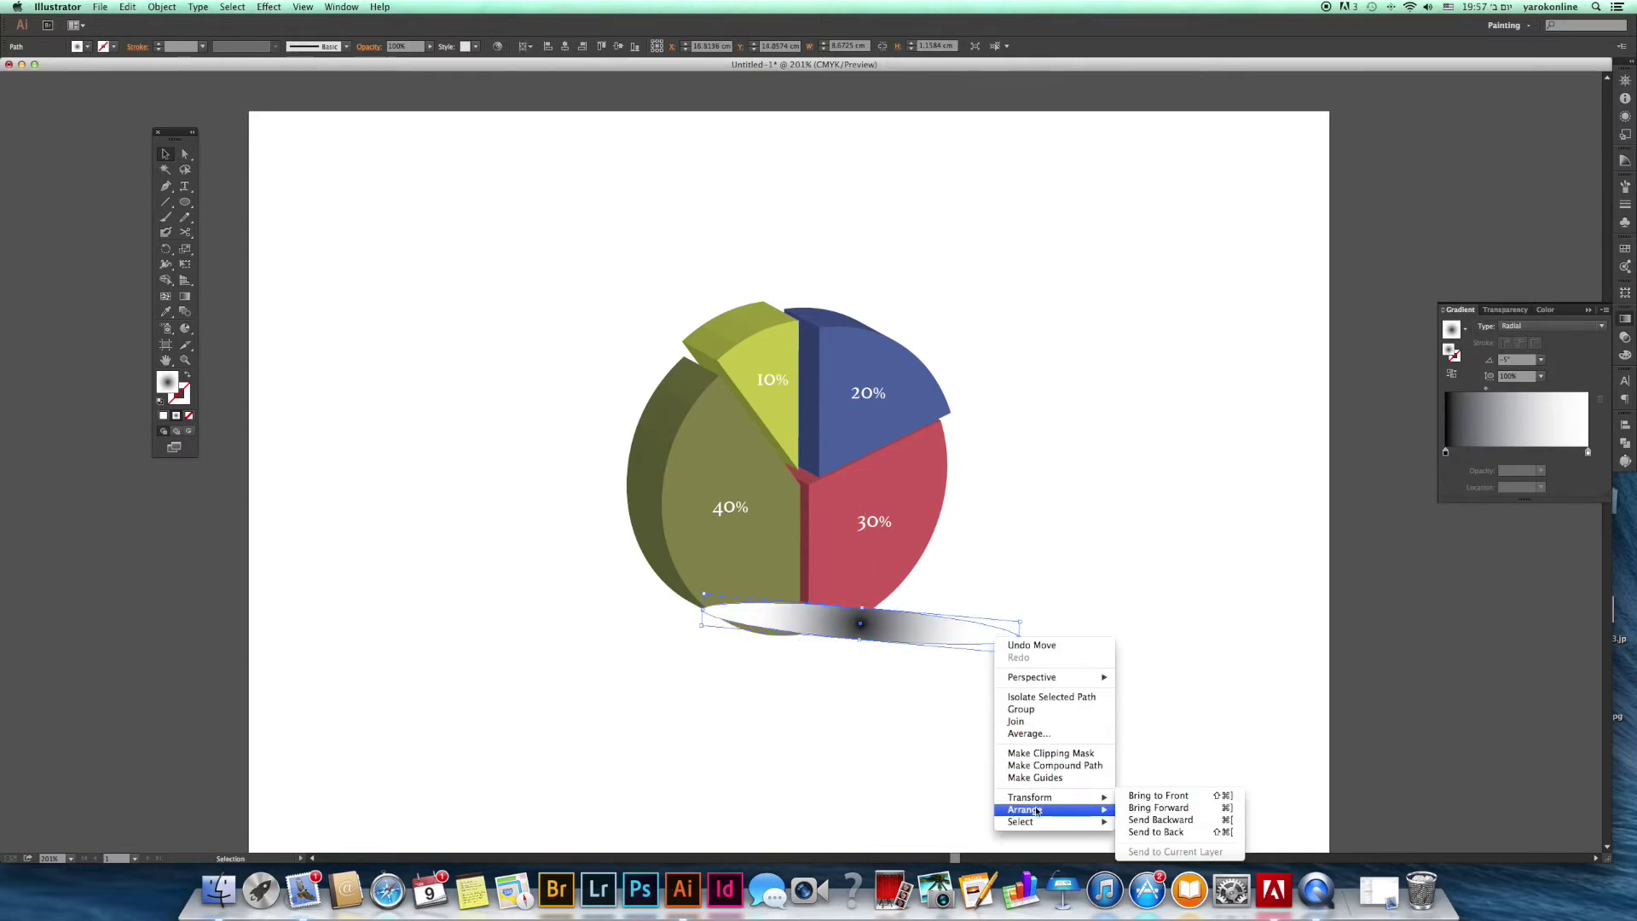
{"action": "left_click", "coordinate": [1160, 819]}
{"action": "left_click", "coordinate": [958, 688]}
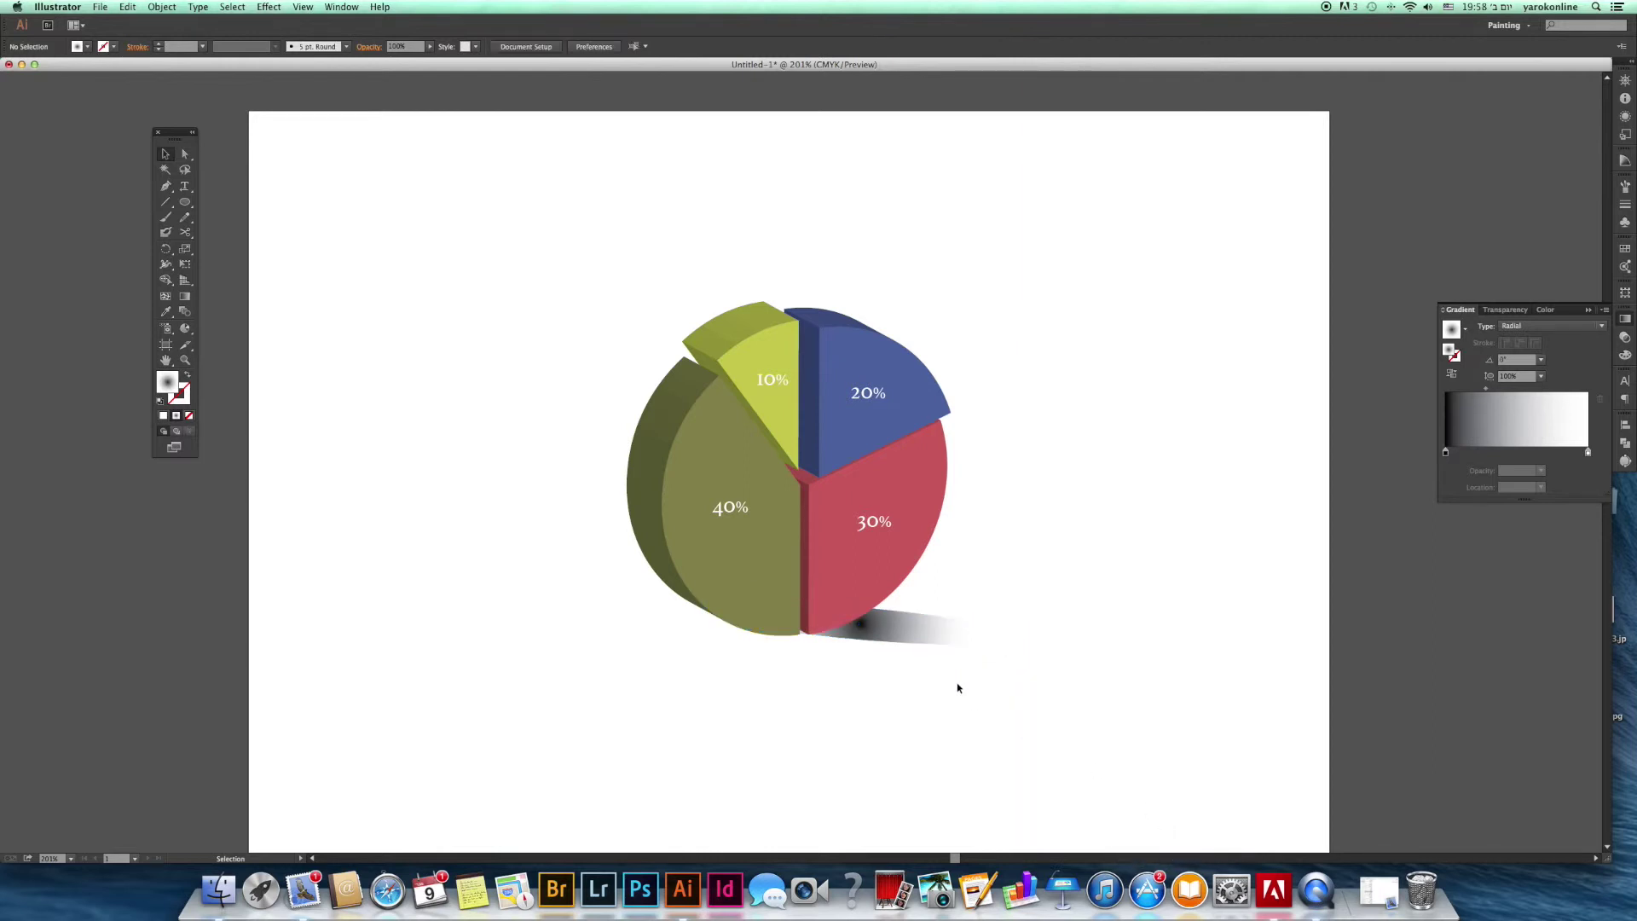
- Shift the shadow ellipse a little to the left beneath the pie
{"action": "left_click", "coordinate": [920, 628]}
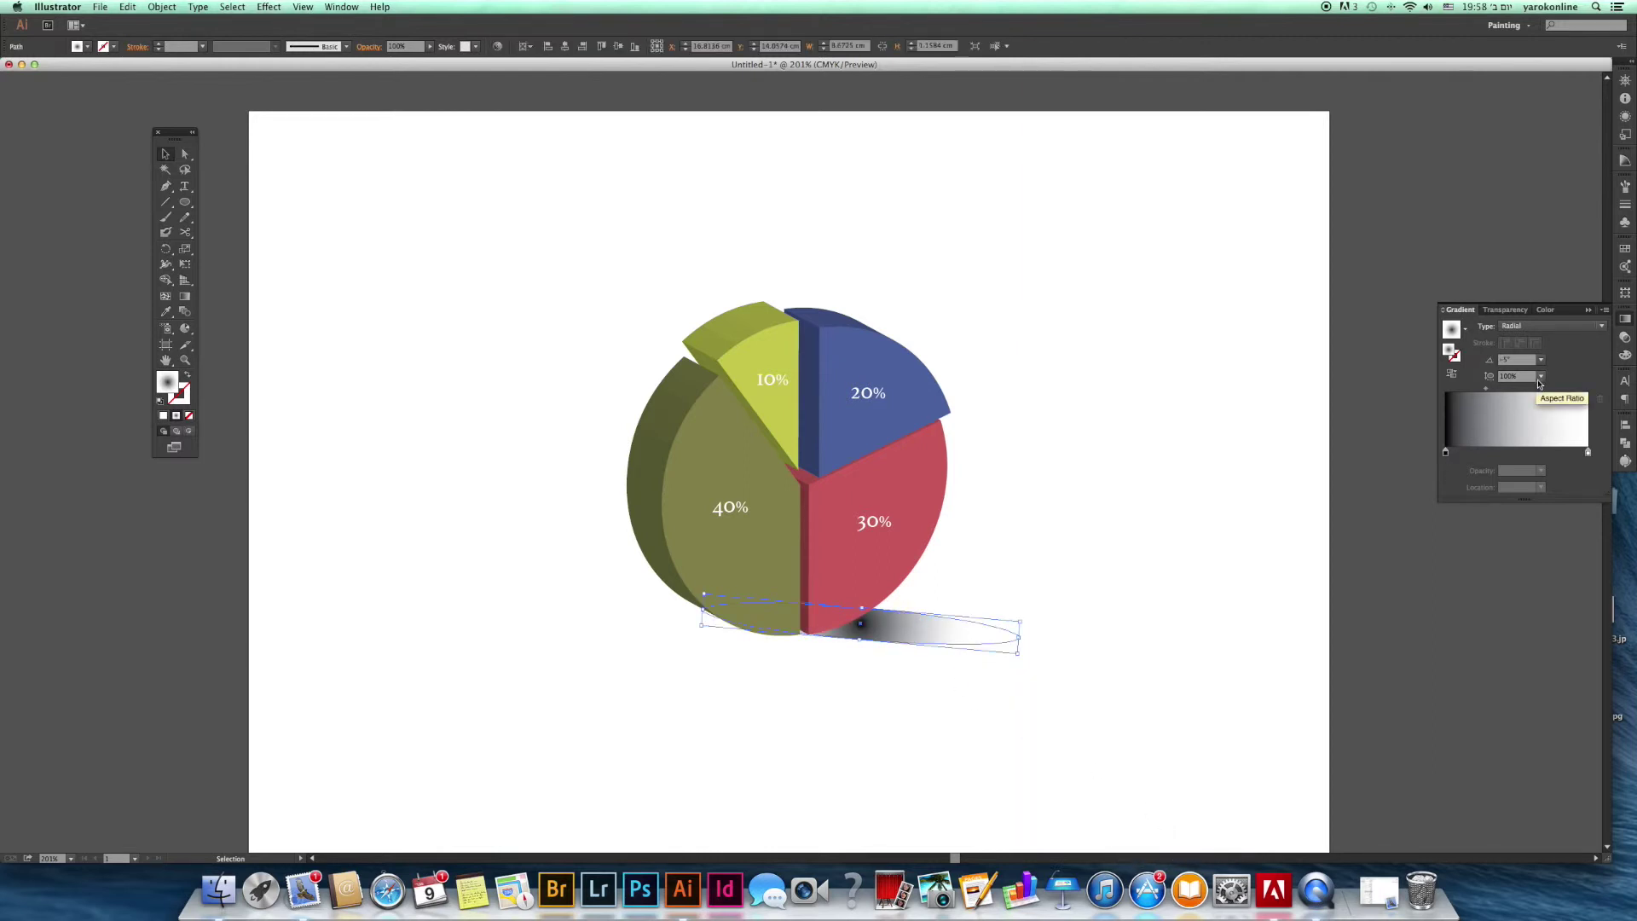
{"action": "left_click_drag", "start_coordinate": [868, 628], "coordinate": [840, 619]}
{"action": "left_click", "coordinate": [895, 663]}
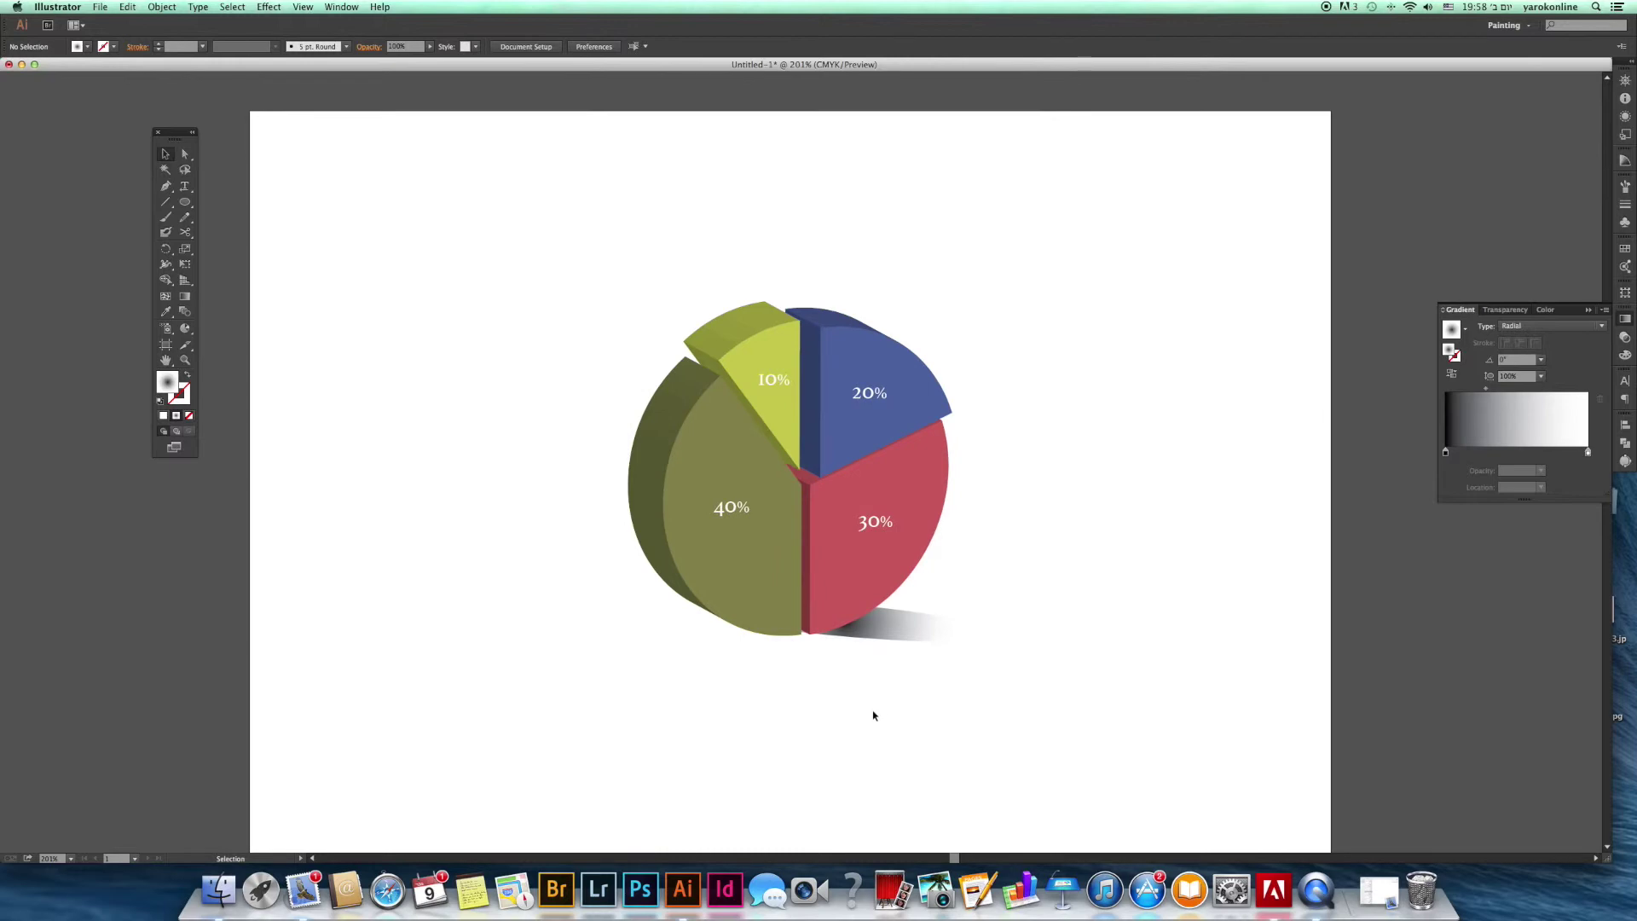
{"action": "left_click_drag", "start_coordinate": [897, 636], "coordinate": [887, 637]}
{"action": "left_click", "coordinate": [882, 670]}
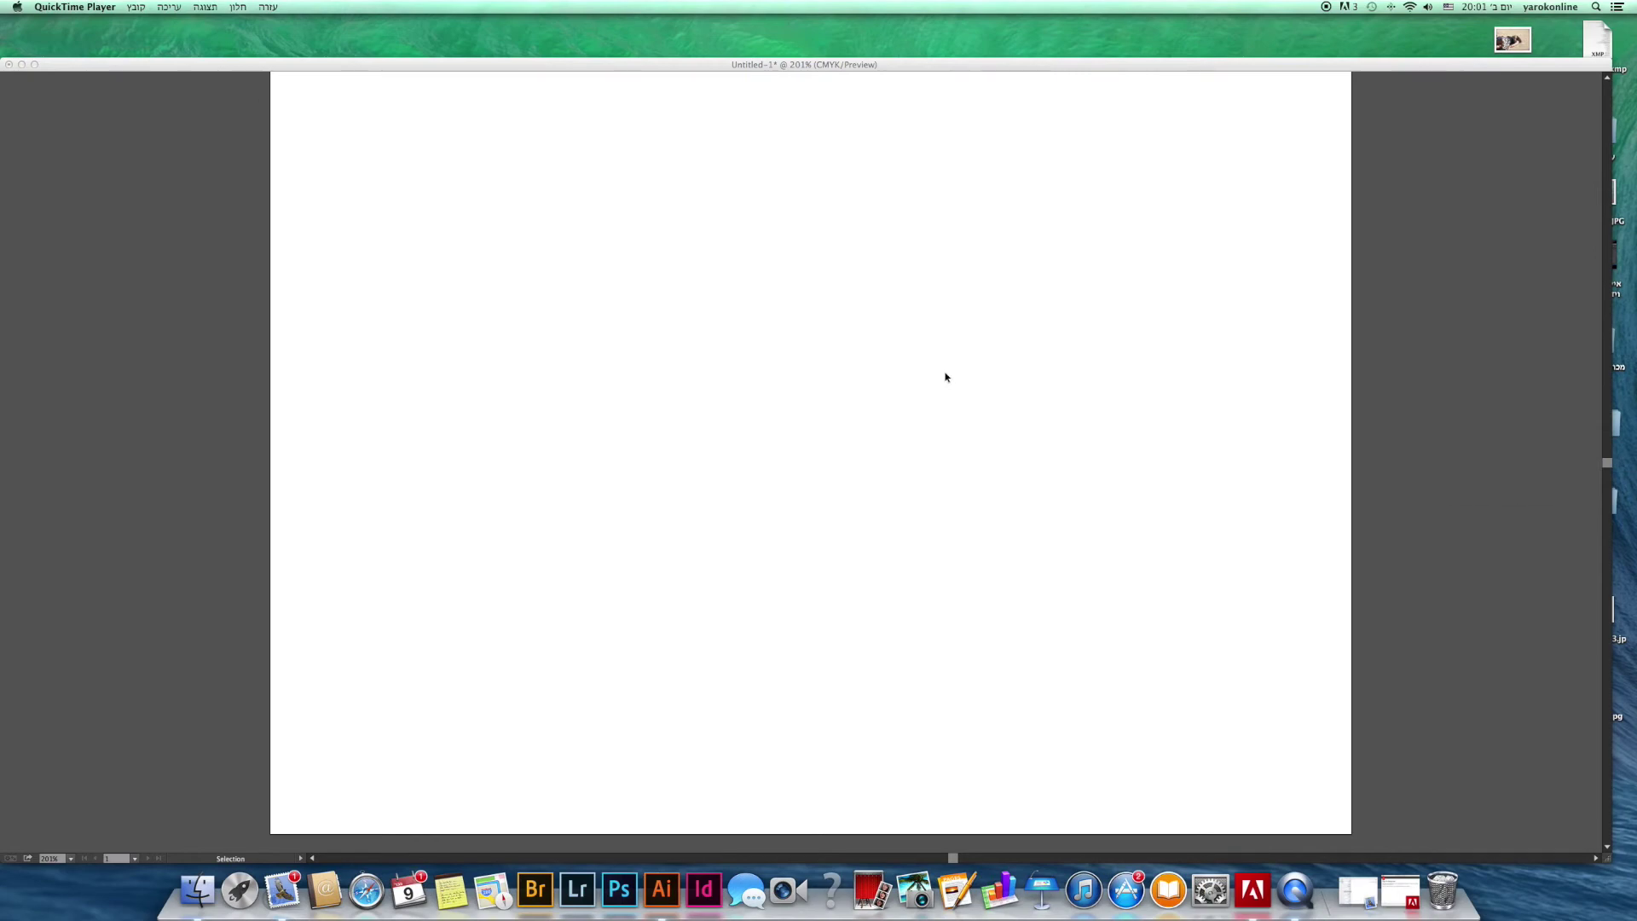
{"action": "left_click", "coordinate": [945, 377]}
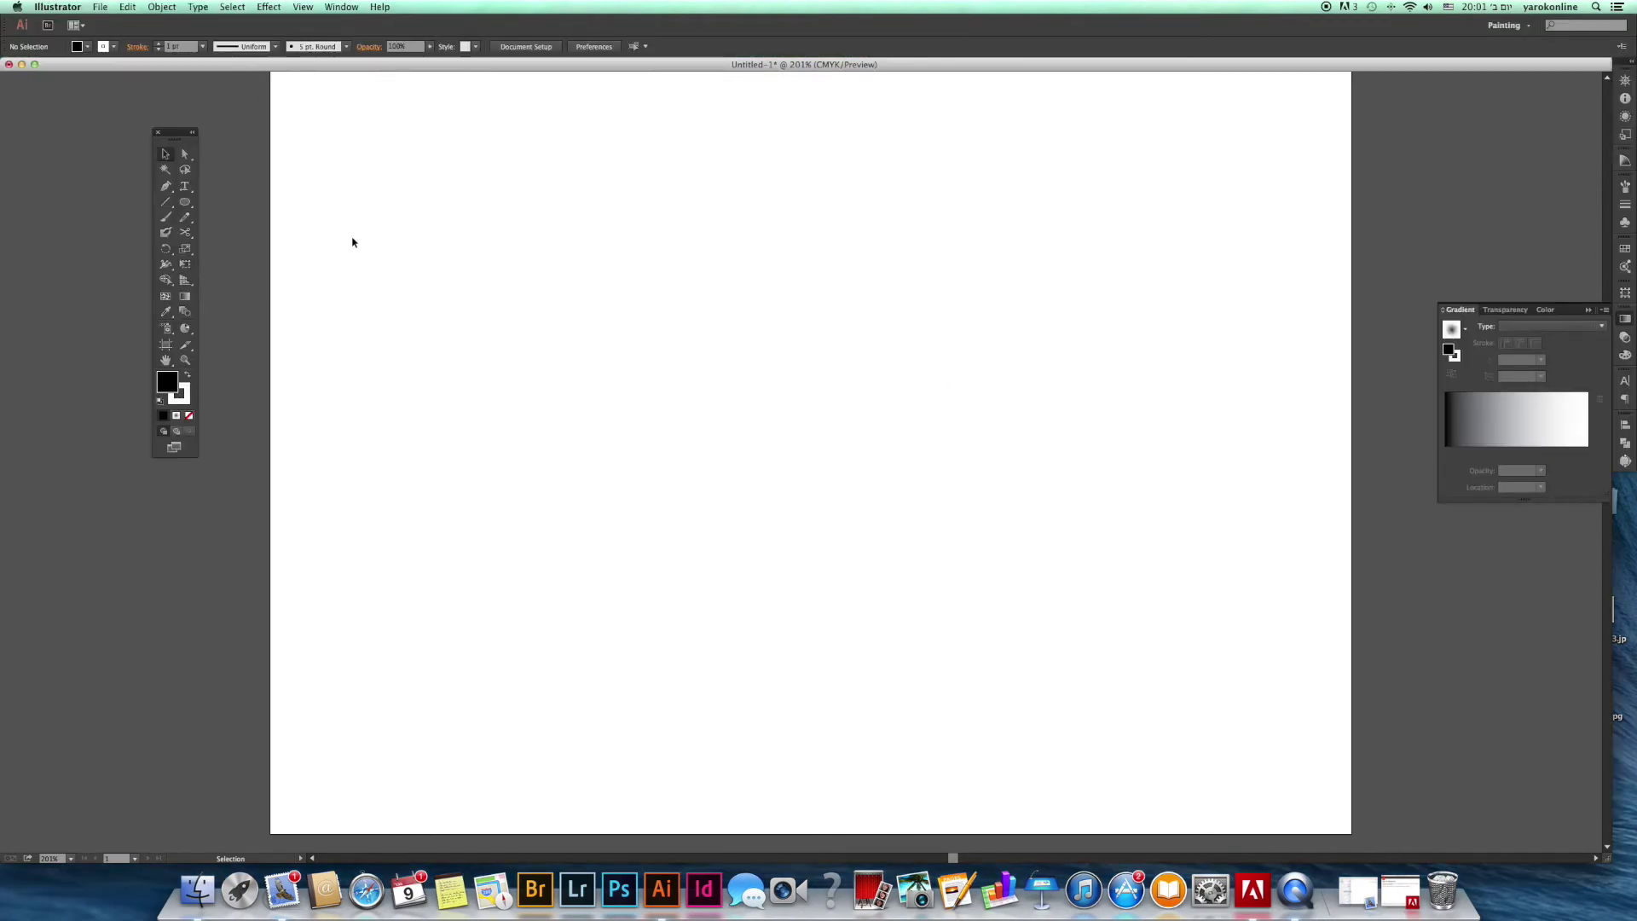
- Draw an open five-cornered path with the Pen tool
{"action": "left_click", "coordinate": [166, 186]}
{"action": "left_click", "coordinate": [847, 212]}
{"action": "left_click", "coordinate": [668, 248]}
{"action": "left_click", "coordinate": [619, 405]}
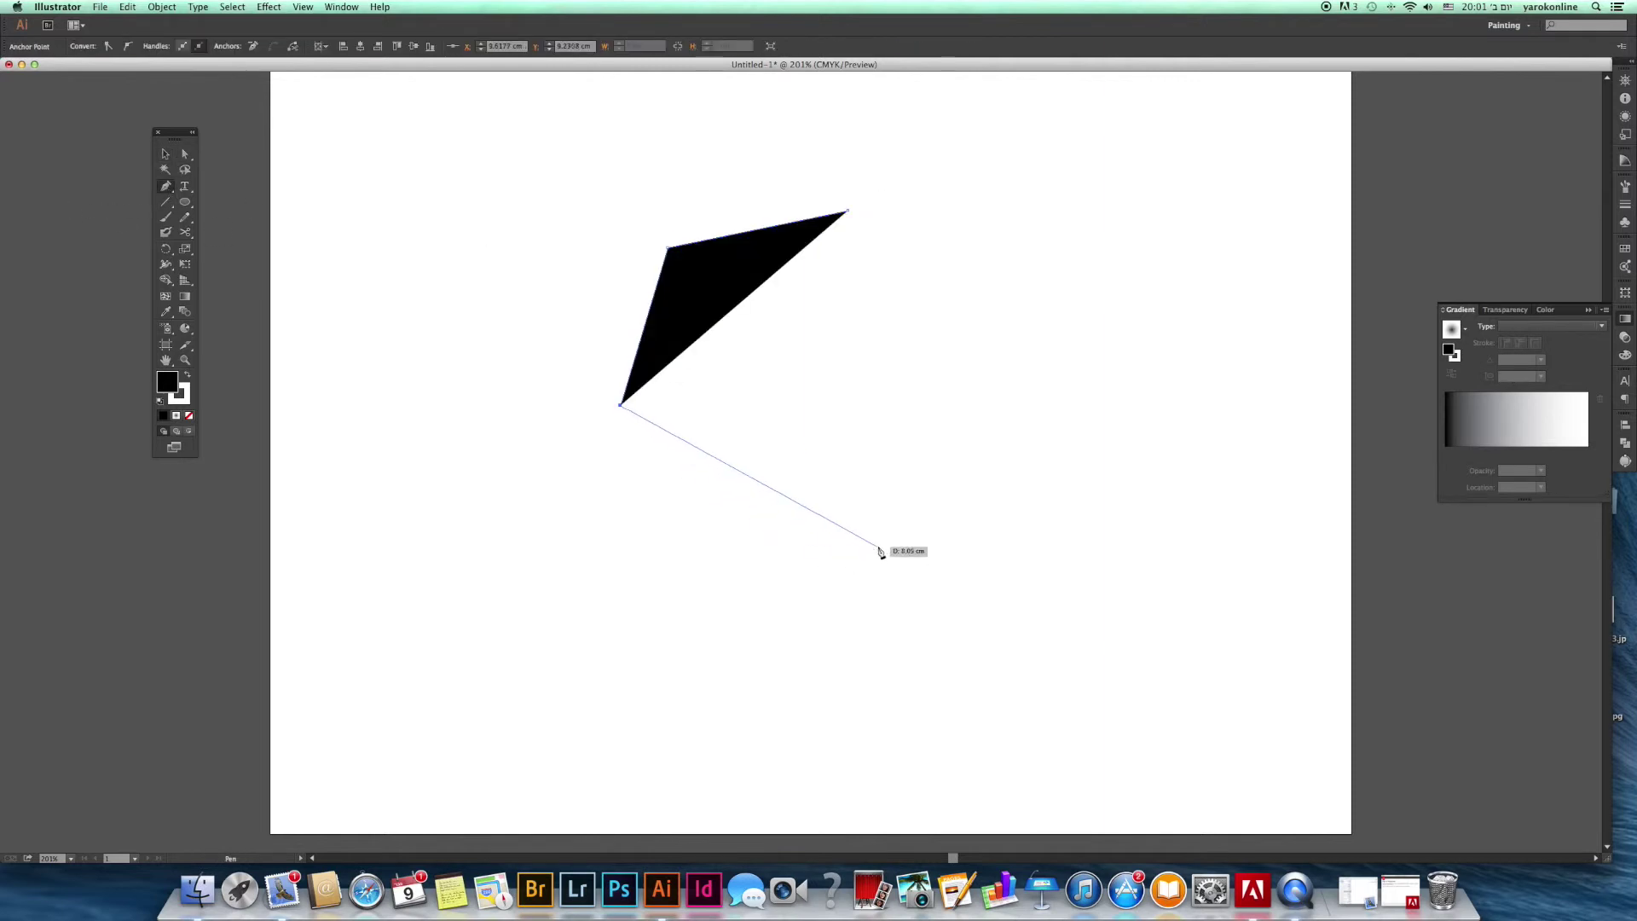
{"action": "left_click", "coordinate": [879, 546]}
{"action": "left_click", "coordinate": [962, 292]}
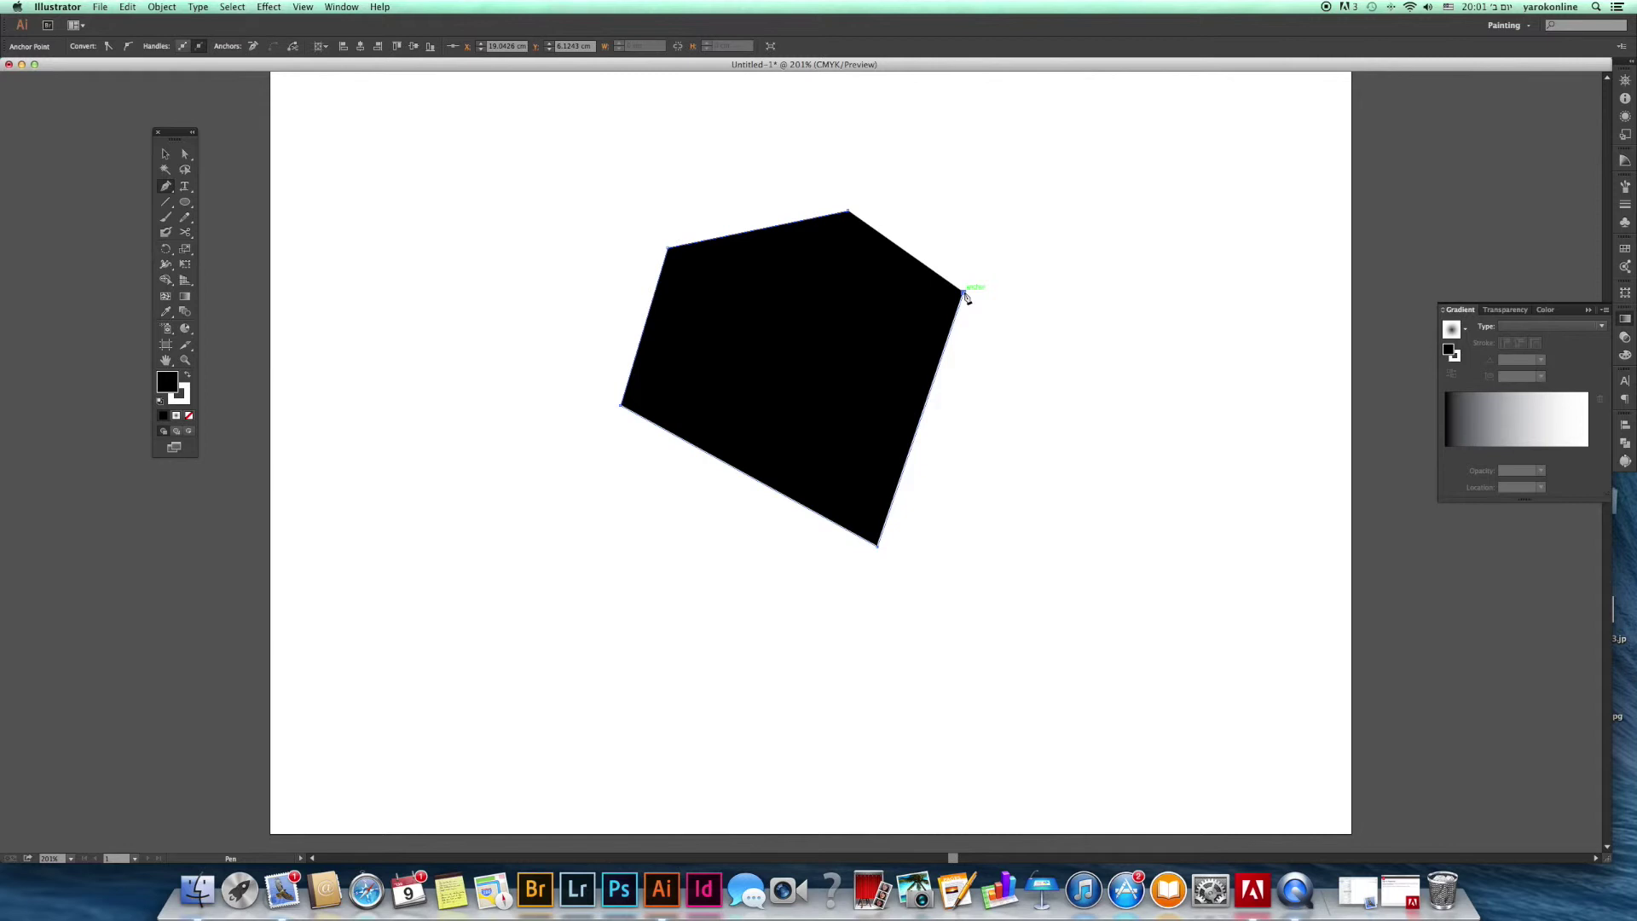
- Set the new path's fill to None, leaving only its outline
{"action": "left_click_drag", "start_coordinate": [963, 292], "coordinate": [209, 130]}
{"action": "left_click", "coordinate": [166, 153]}
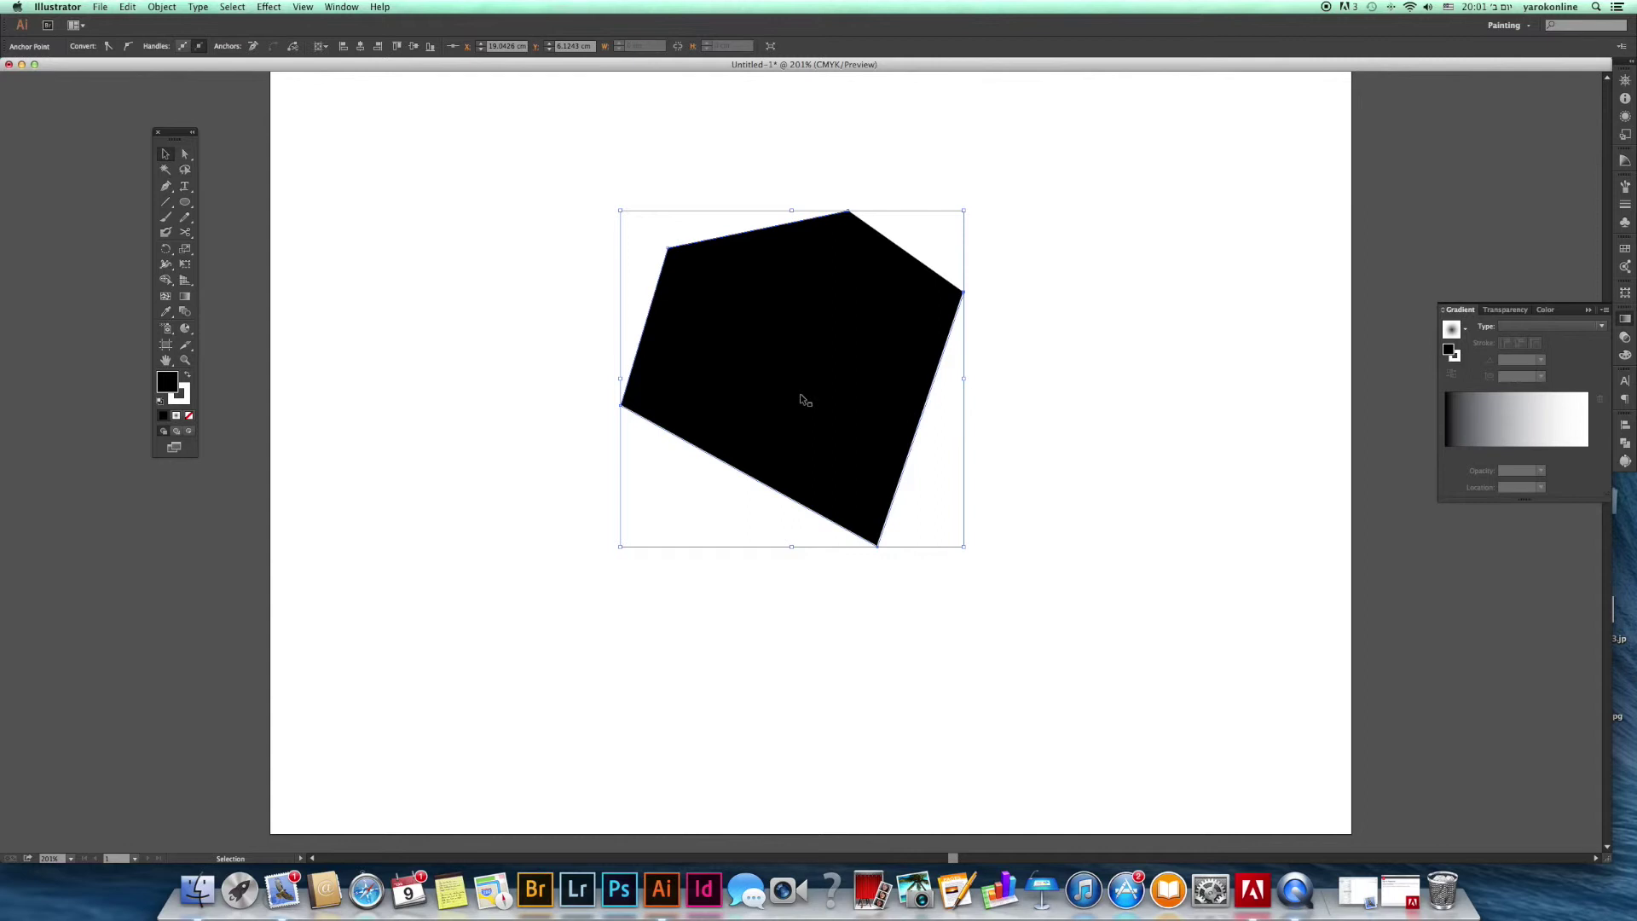
{"action": "left_click", "coordinate": [188, 416]}
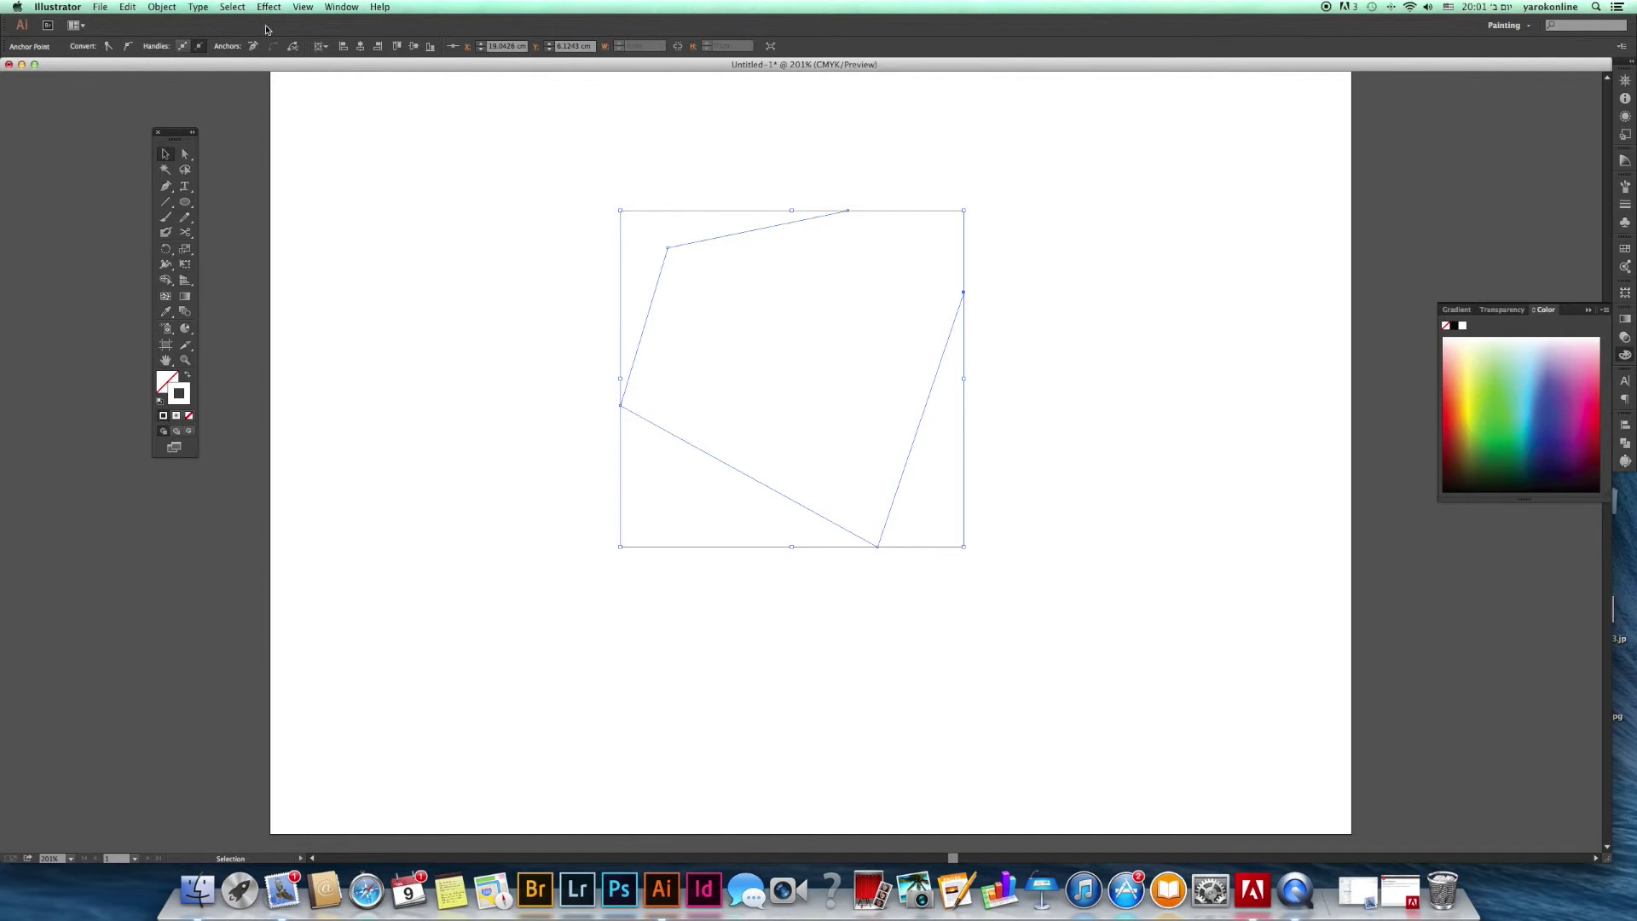
- Choose purple in the Color Picker as the path's stroke colour
{"action": "left_click", "coordinate": [339, 245]}
{"action": "left_click", "coordinate": [661, 266]}
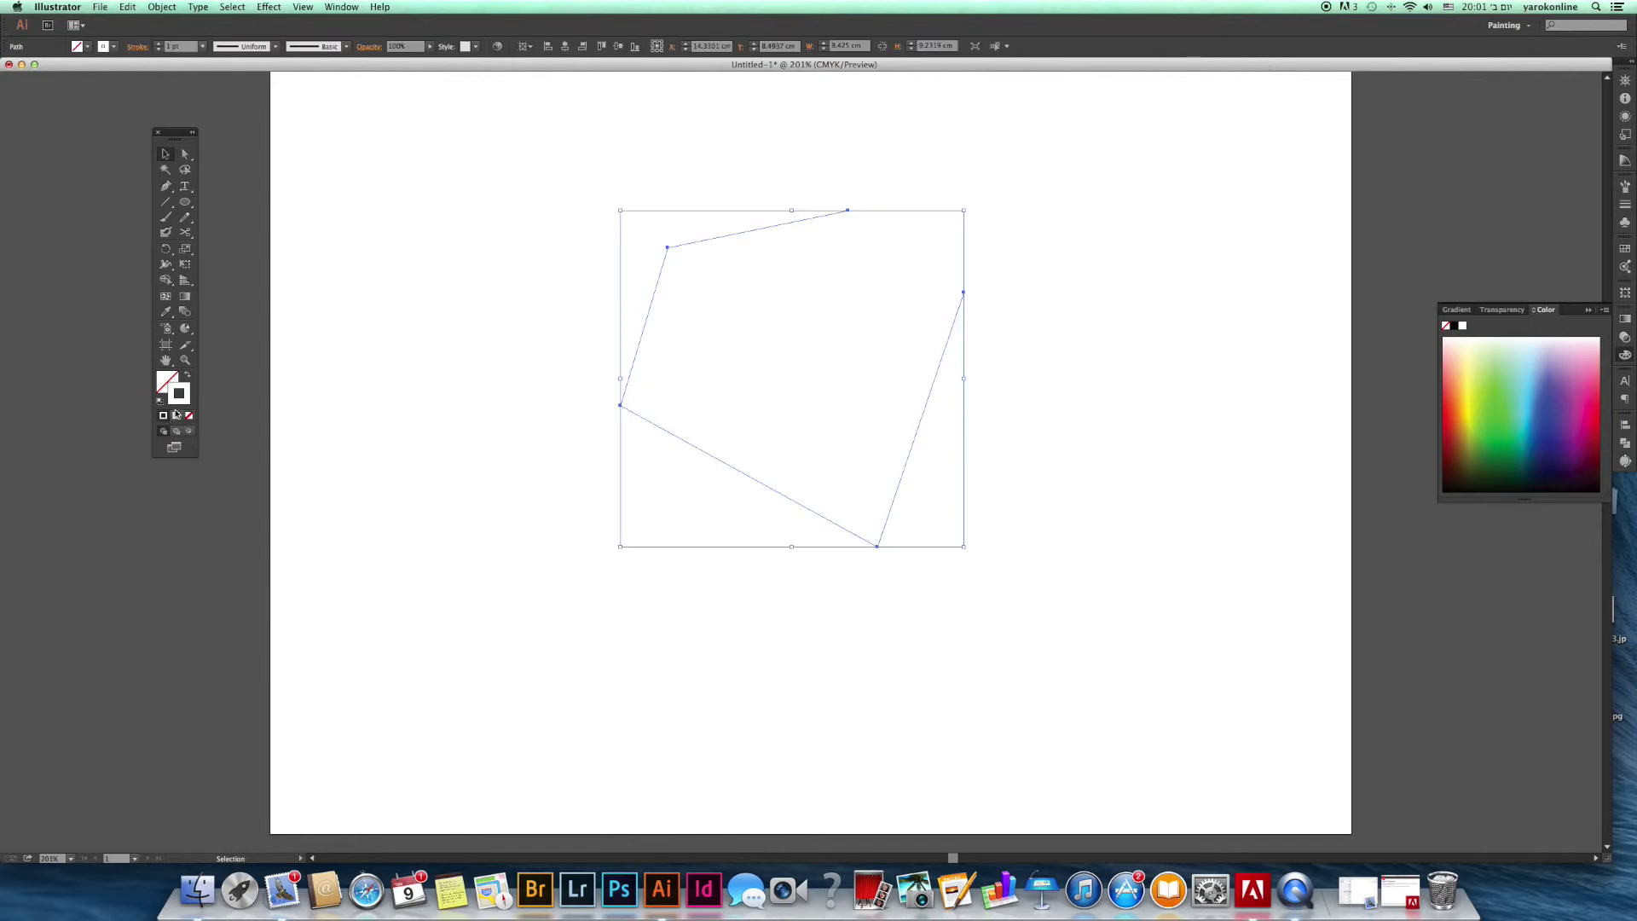
{"action": "double_click", "coordinate": [181, 401]}
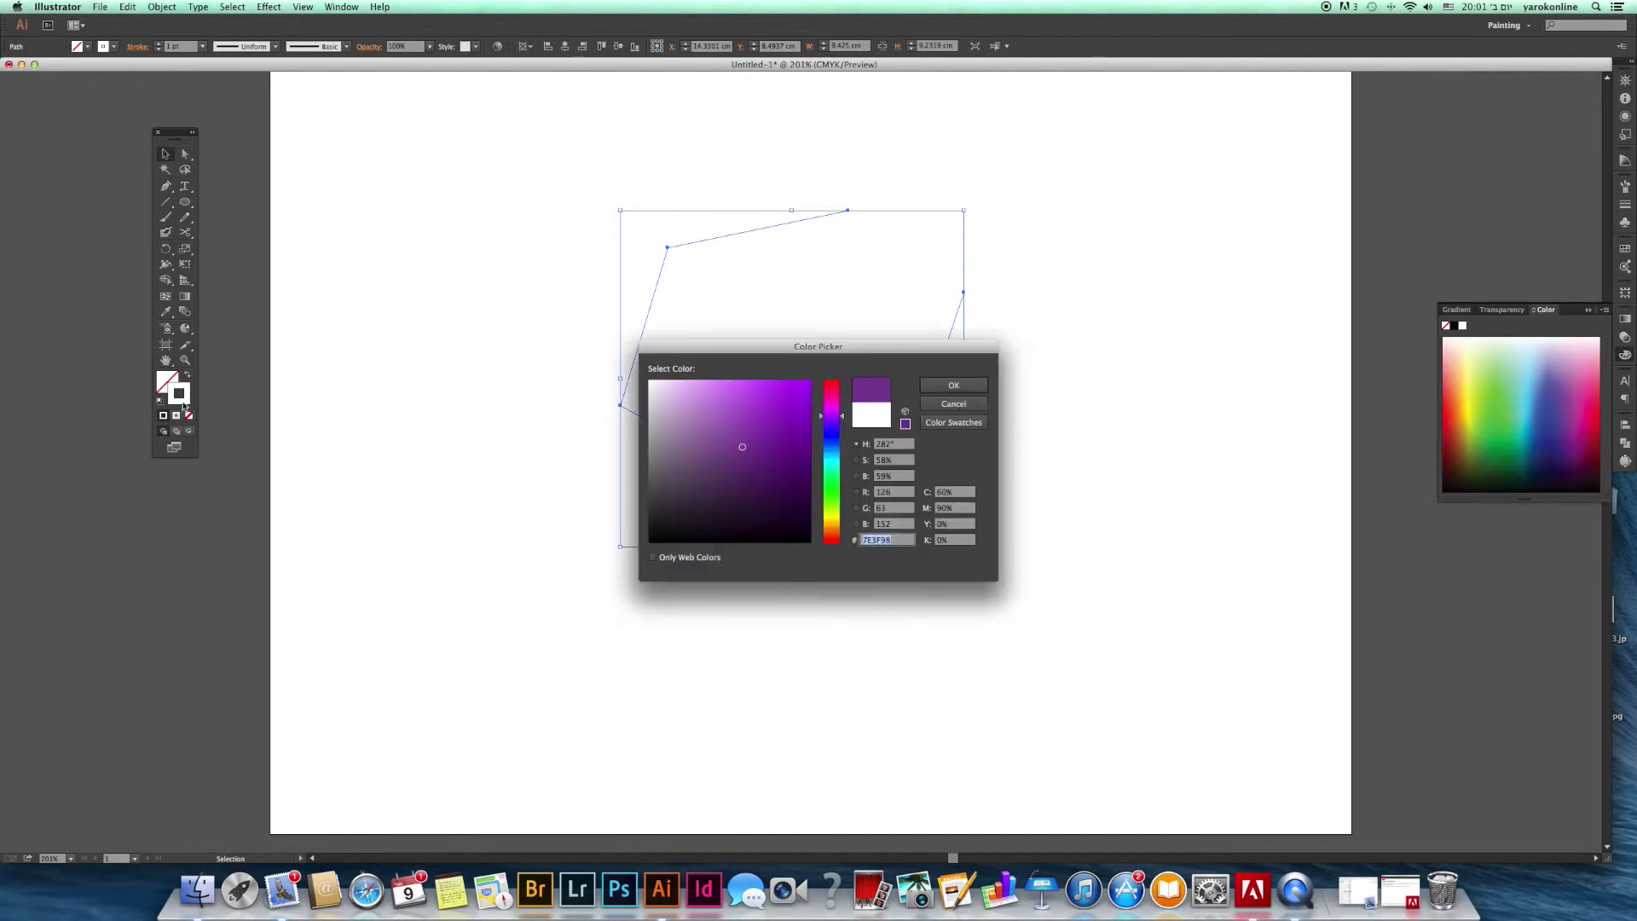
{"action": "left_click", "coordinate": [931, 389]}
{"action": "left_click", "coordinate": [1133, 411]}
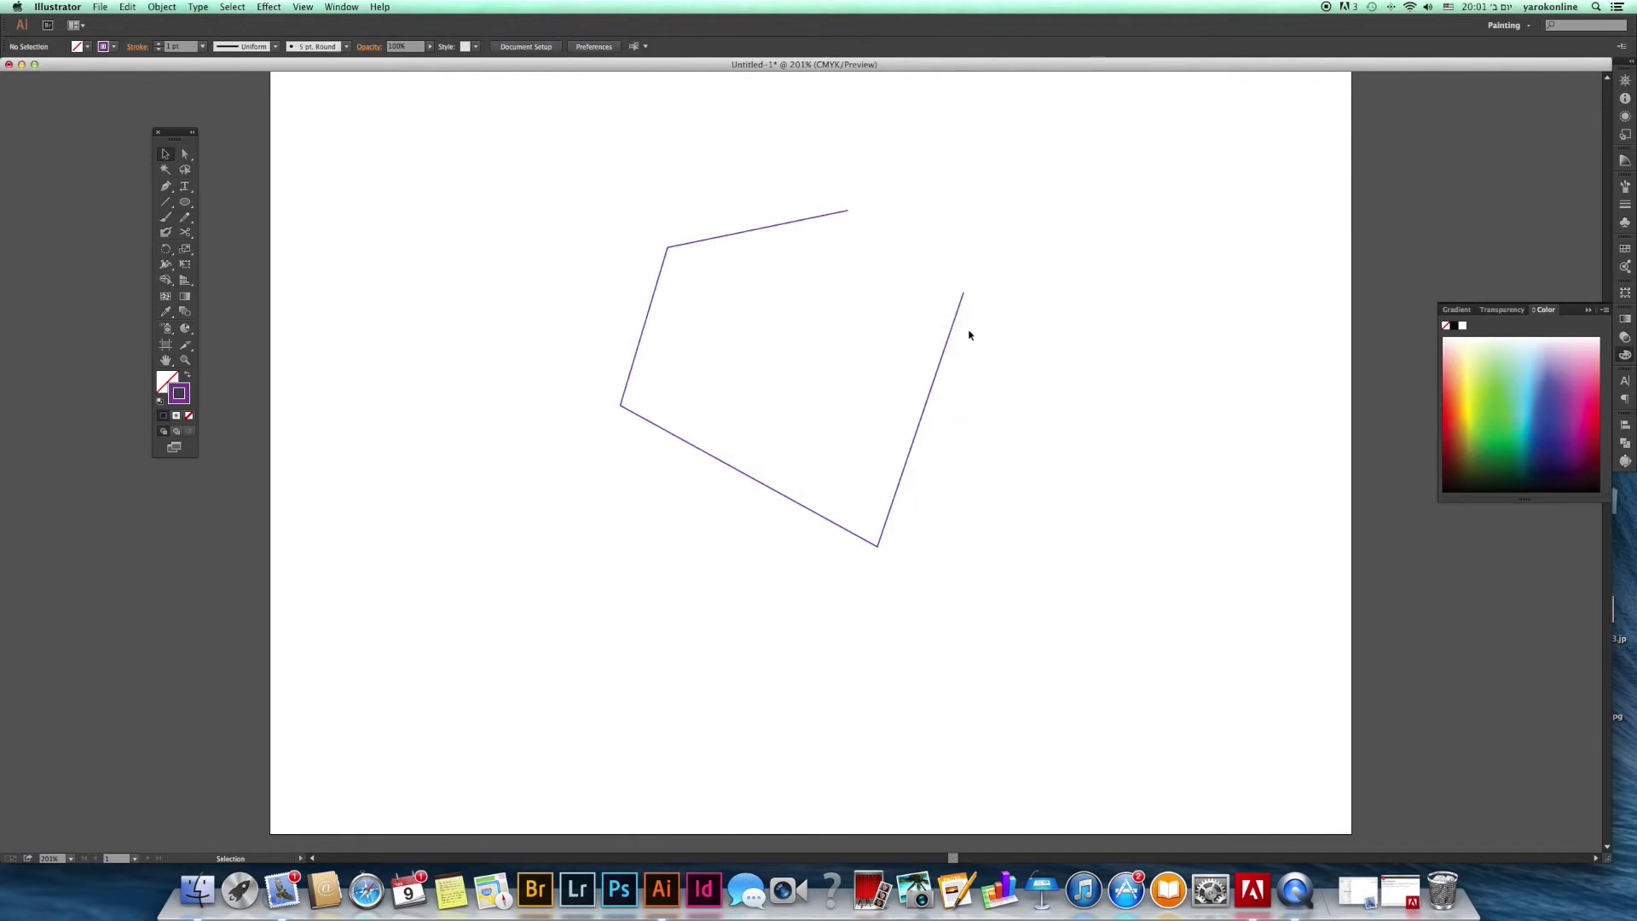
{"action": "left_click", "coordinate": [946, 350]}
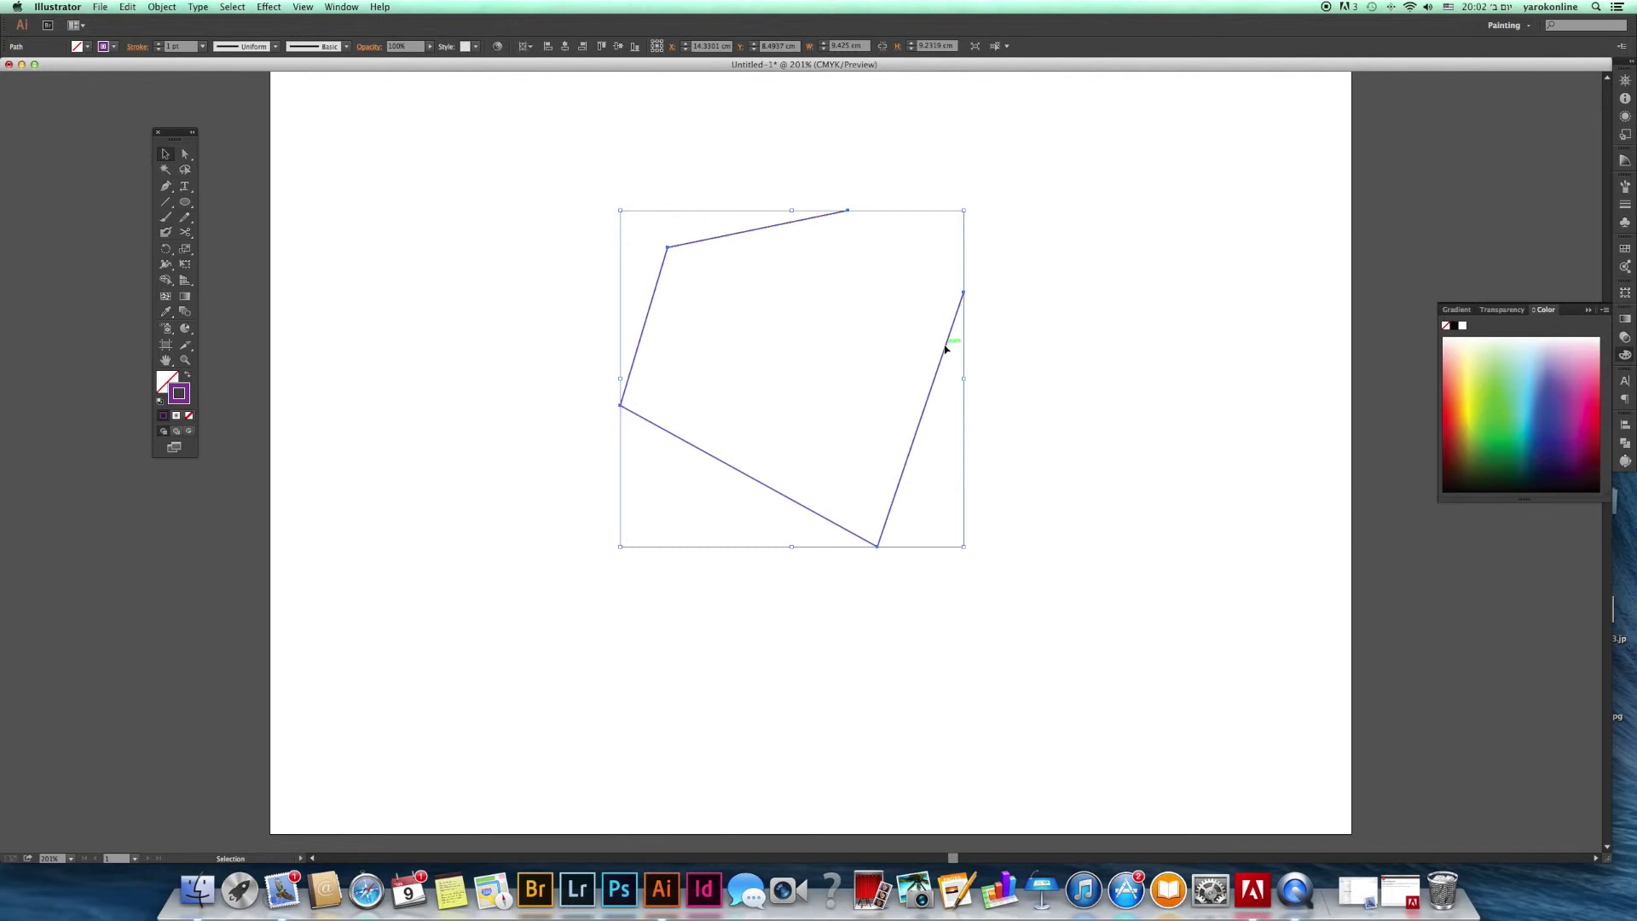
- Try closing the path with Join, then undo to keep it open
{"action": "key", "text": "super+shift+z"}
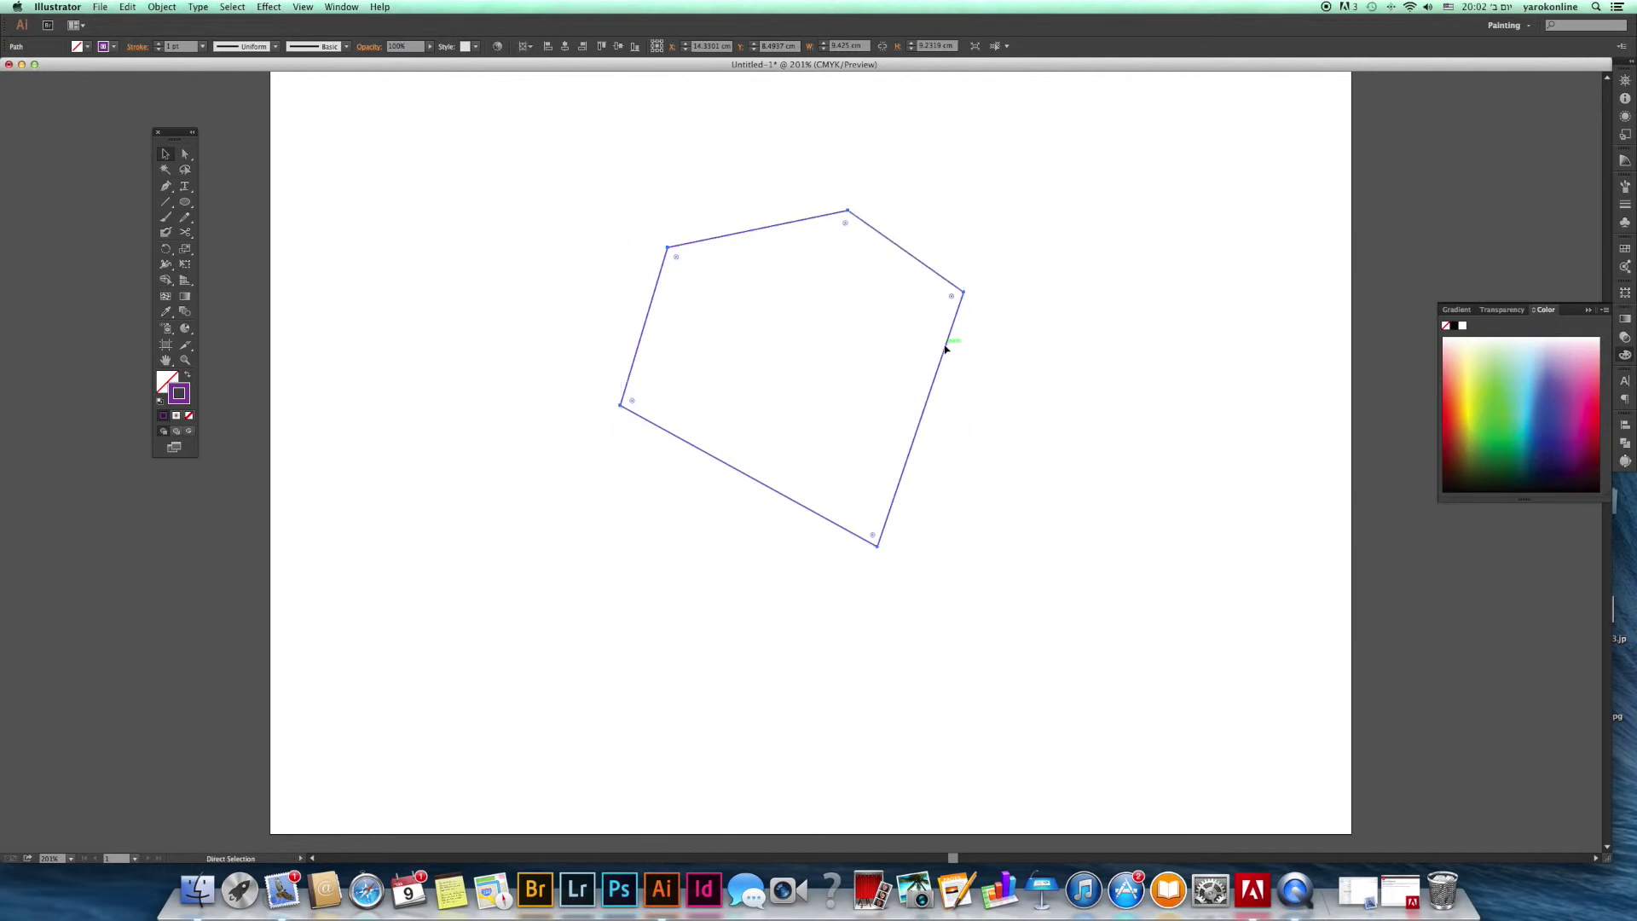
{"action": "key", "text": "super+z"}
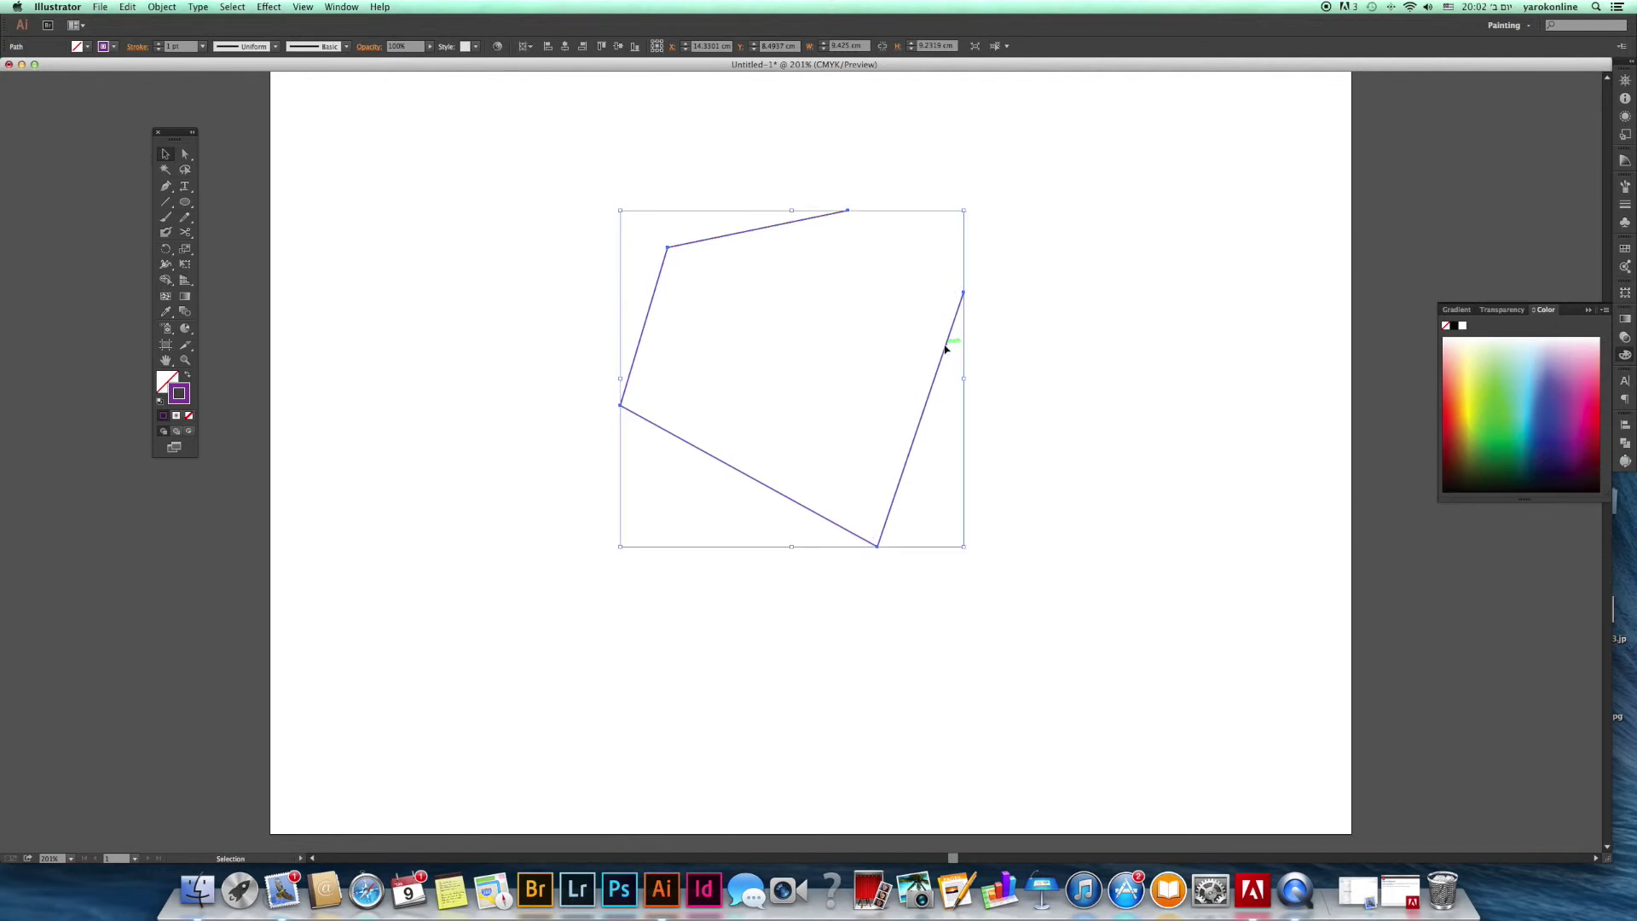
{"action": "right_click", "coordinate": [944, 349]}
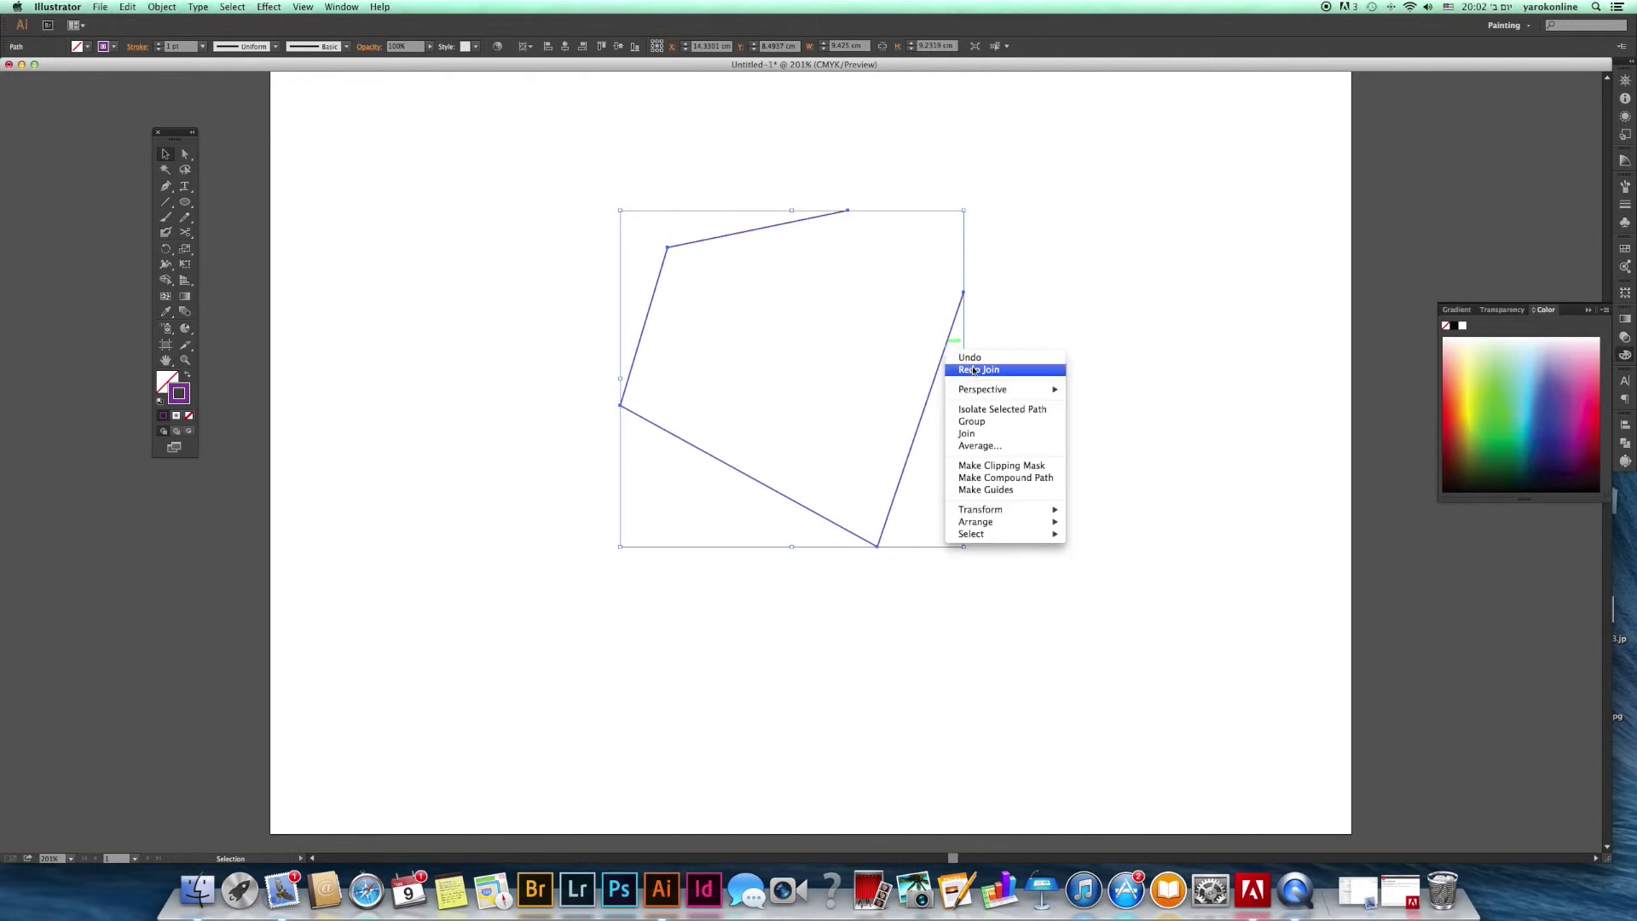
{"action": "left_click", "coordinate": [973, 436]}
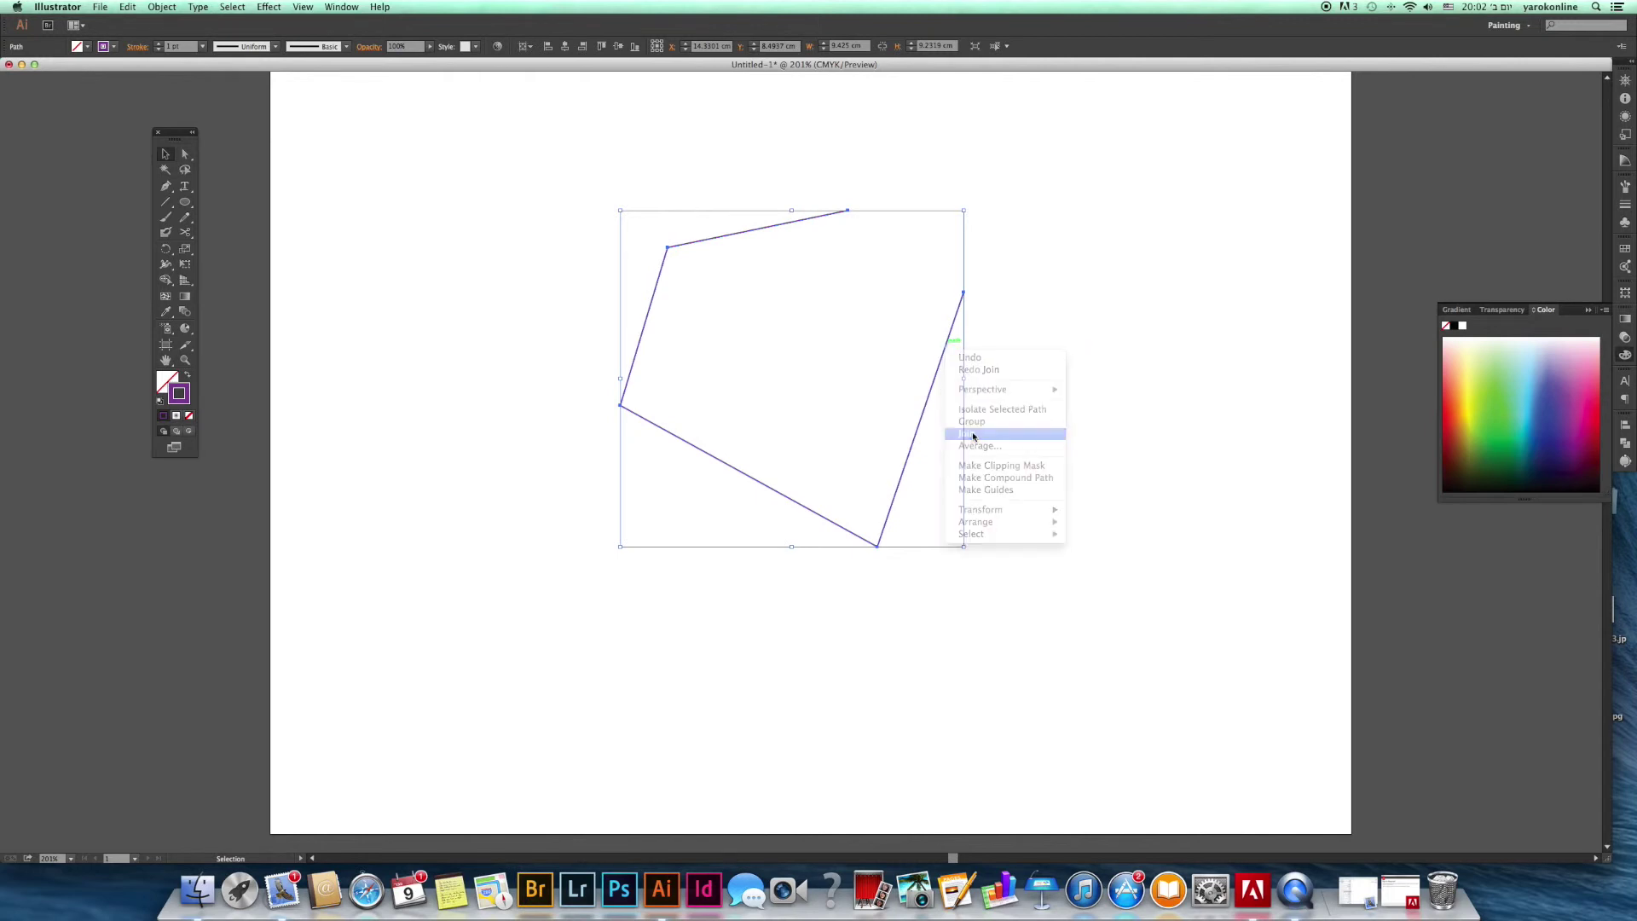
{"action": "key", "text": "super+z"}
{"action": "left_click", "coordinate": [162, 7]}
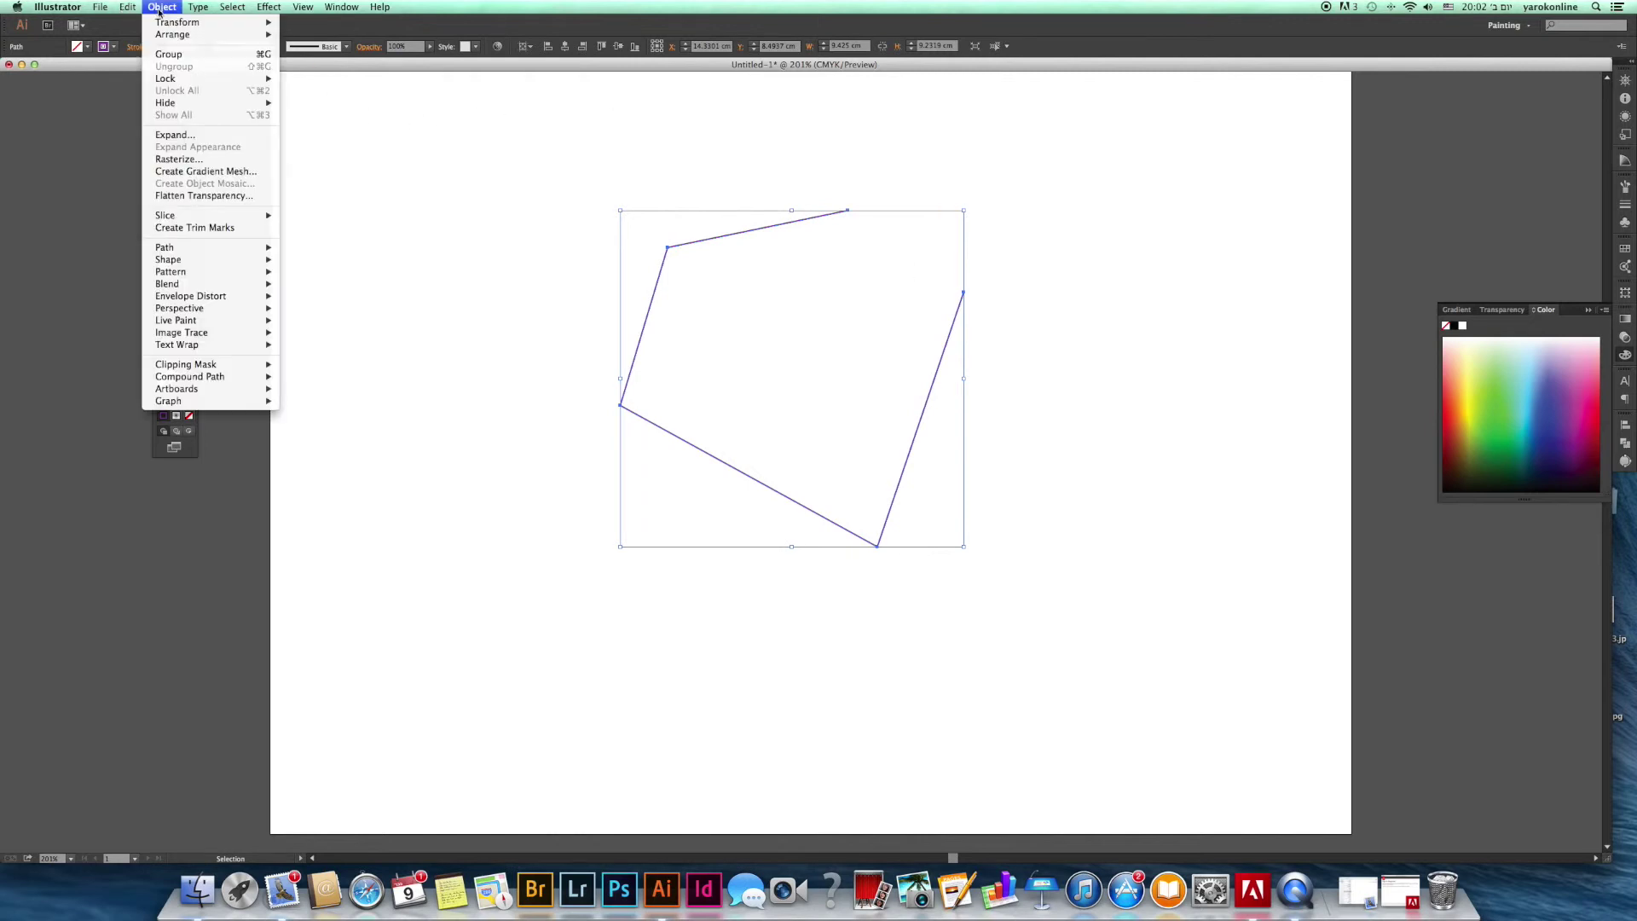
{"action": "mouse_move", "coordinate": [201, 253]}
{"action": "left_click", "coordinate": [302, 247]}
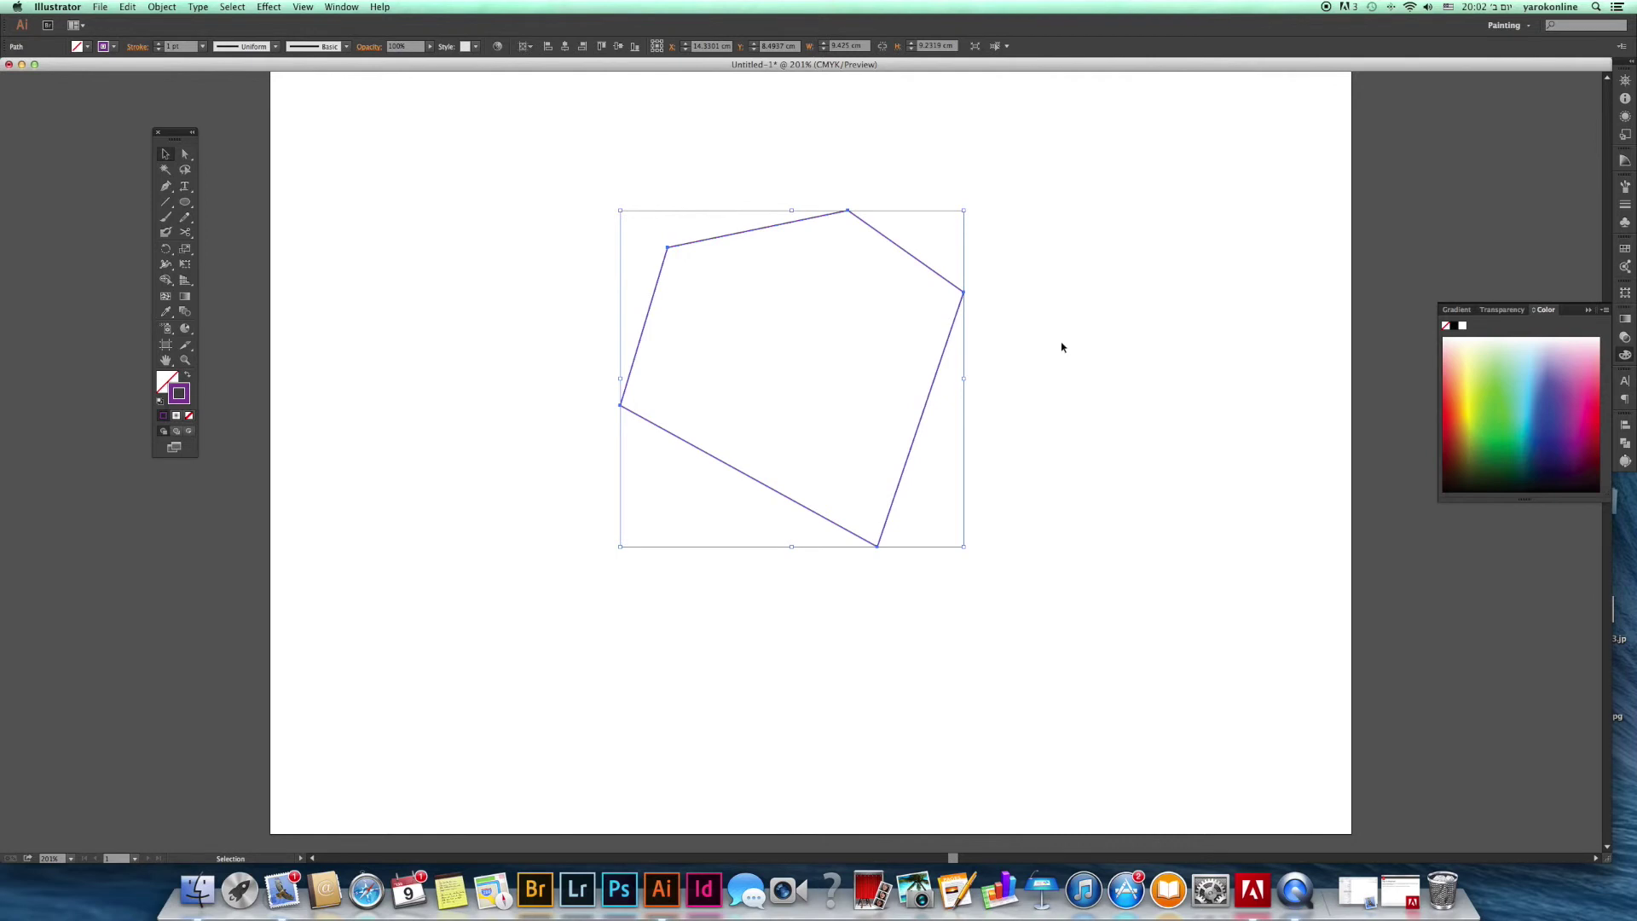
{"action": "key", "text": "super+z"}
- Drag the path's upper end anchor down and to the right with Direct Selection
{"action": "left_click", "coordinate": [186, 154]}
{"action": "left_click", "coordinate": [849, 211]}
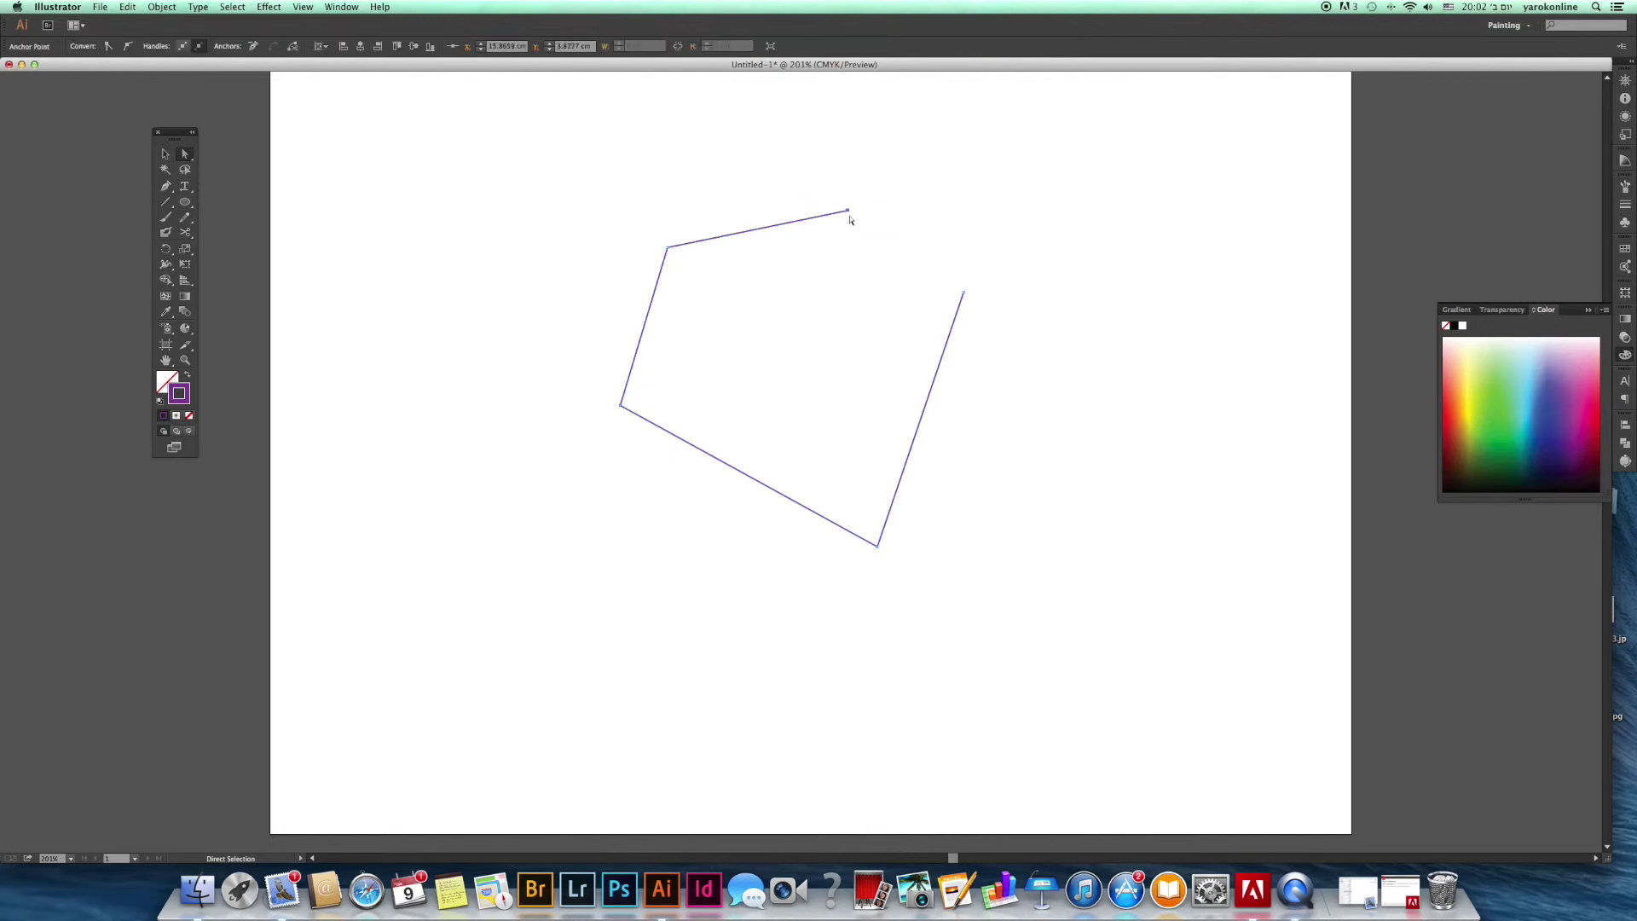
{"action": "left_click_drag", "start_coordinate": [848, 212], "coordinate": [936, 271]}
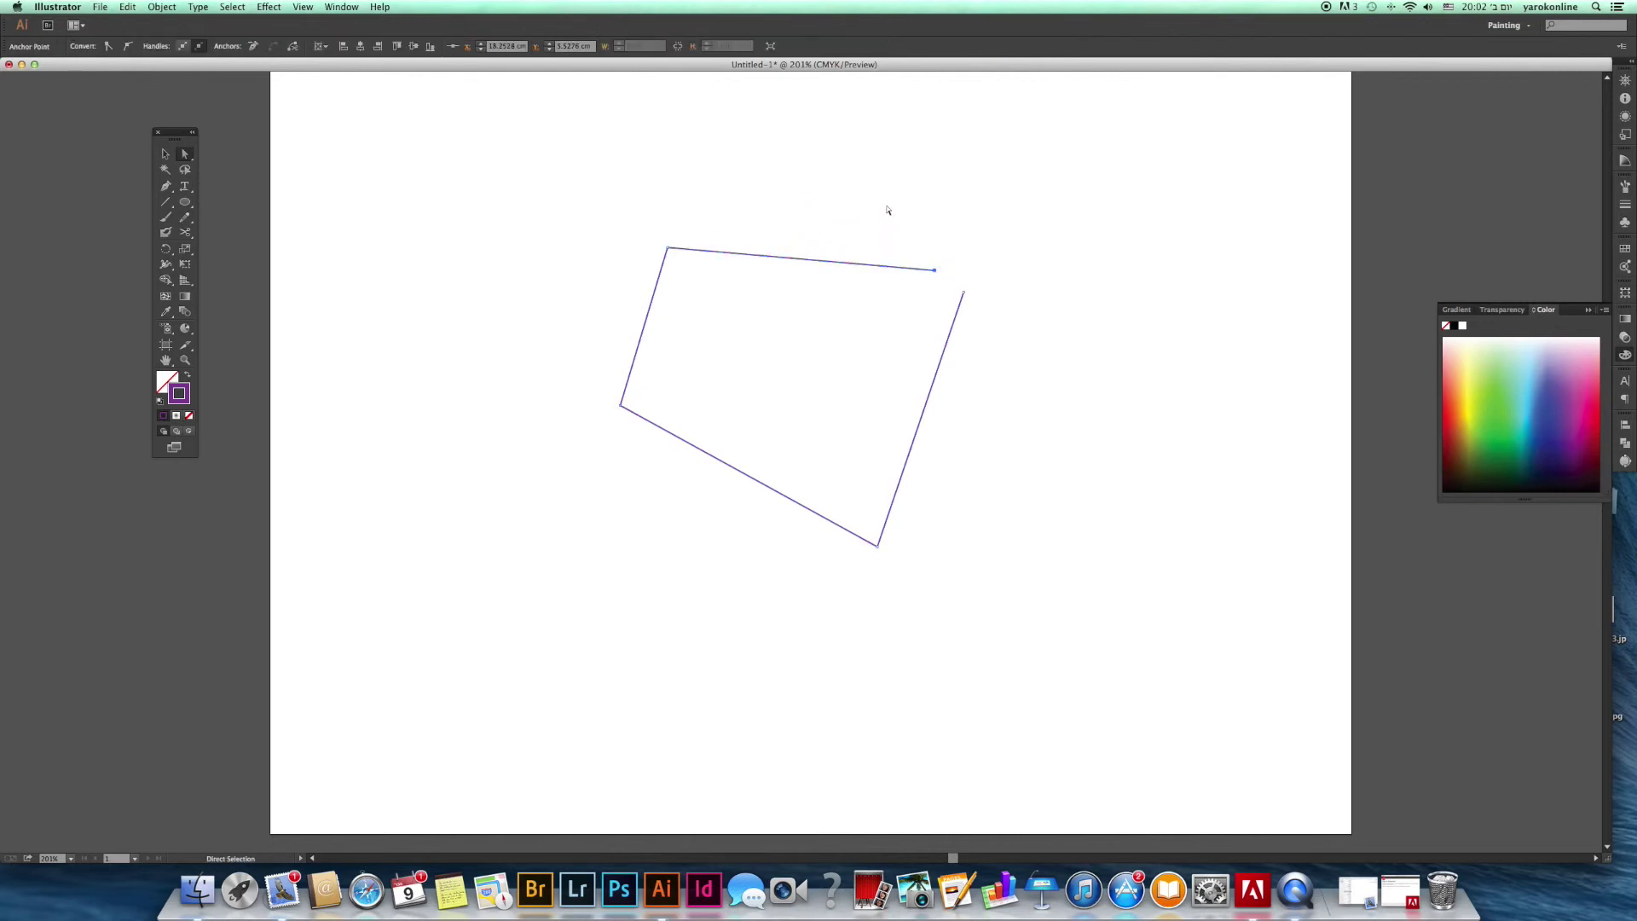
{"action": "left_click", "coordinate": [166, 155]}
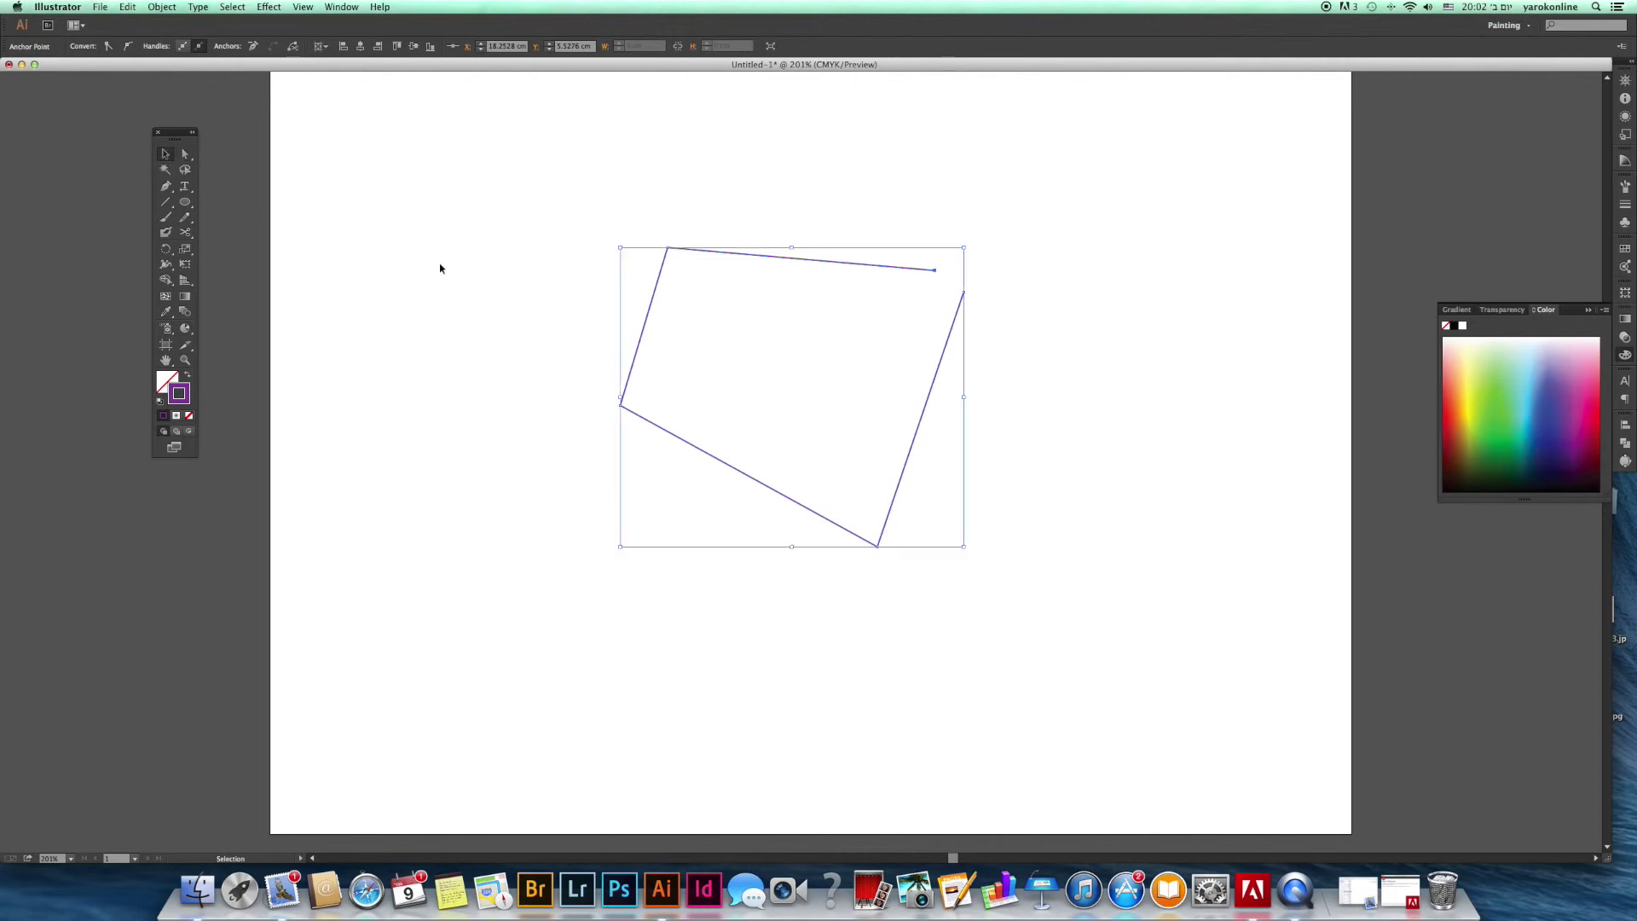
- Try Average on the whole path and dismiss the two-points warning
{"action": "right_click", "coordinate": [948, 355]}
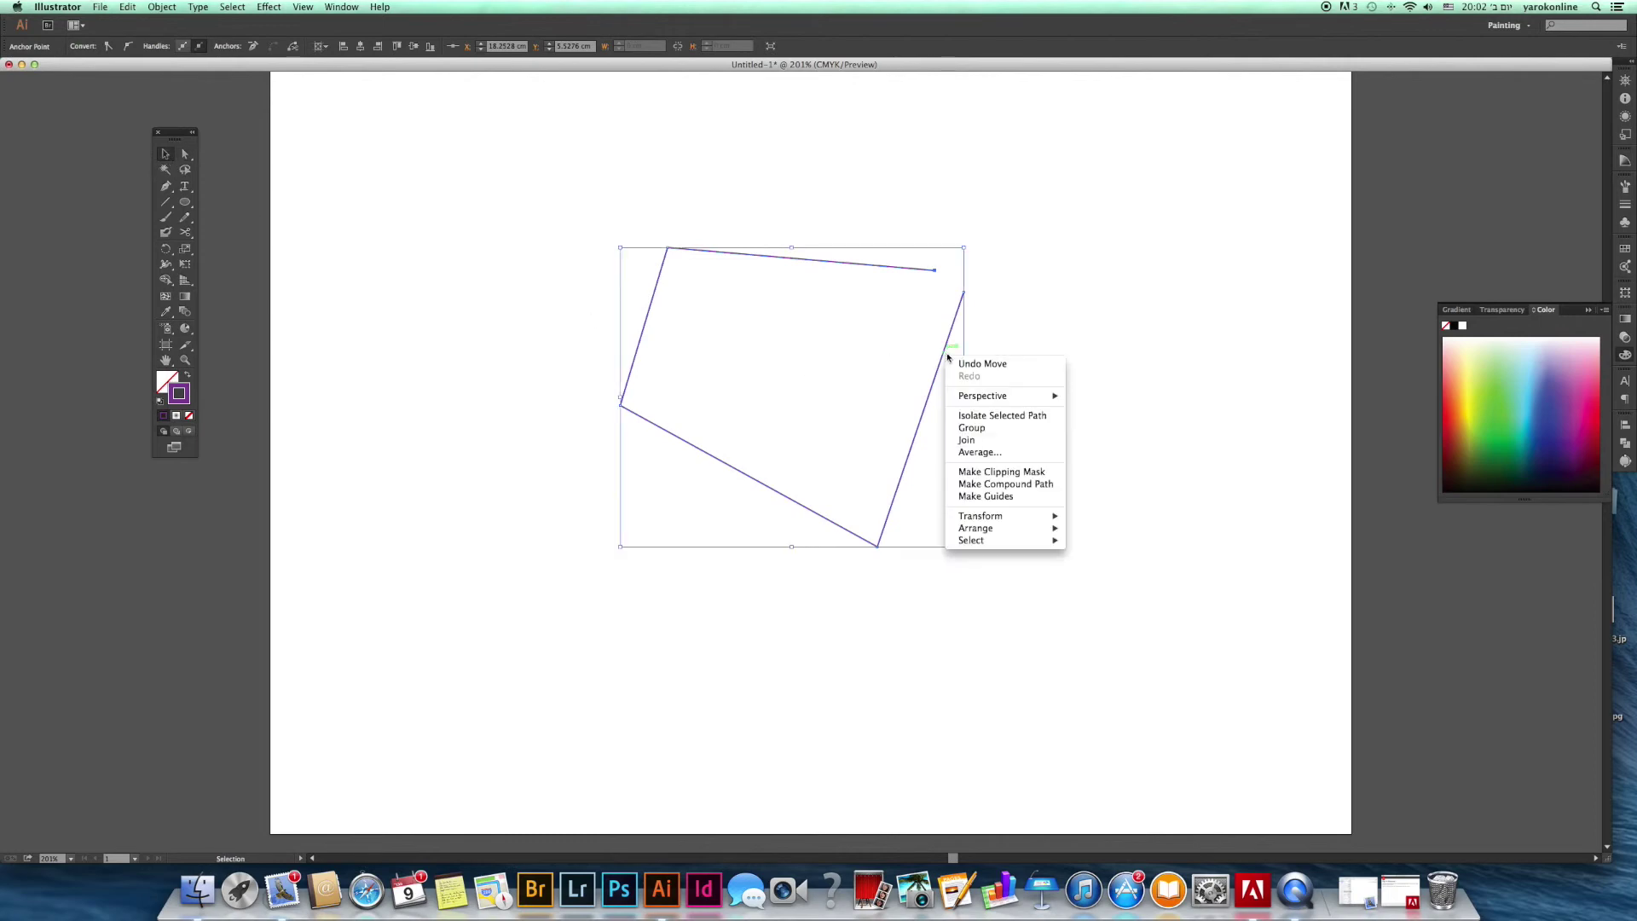
{"action": "left_click", "coordinate": [1002, 453]}
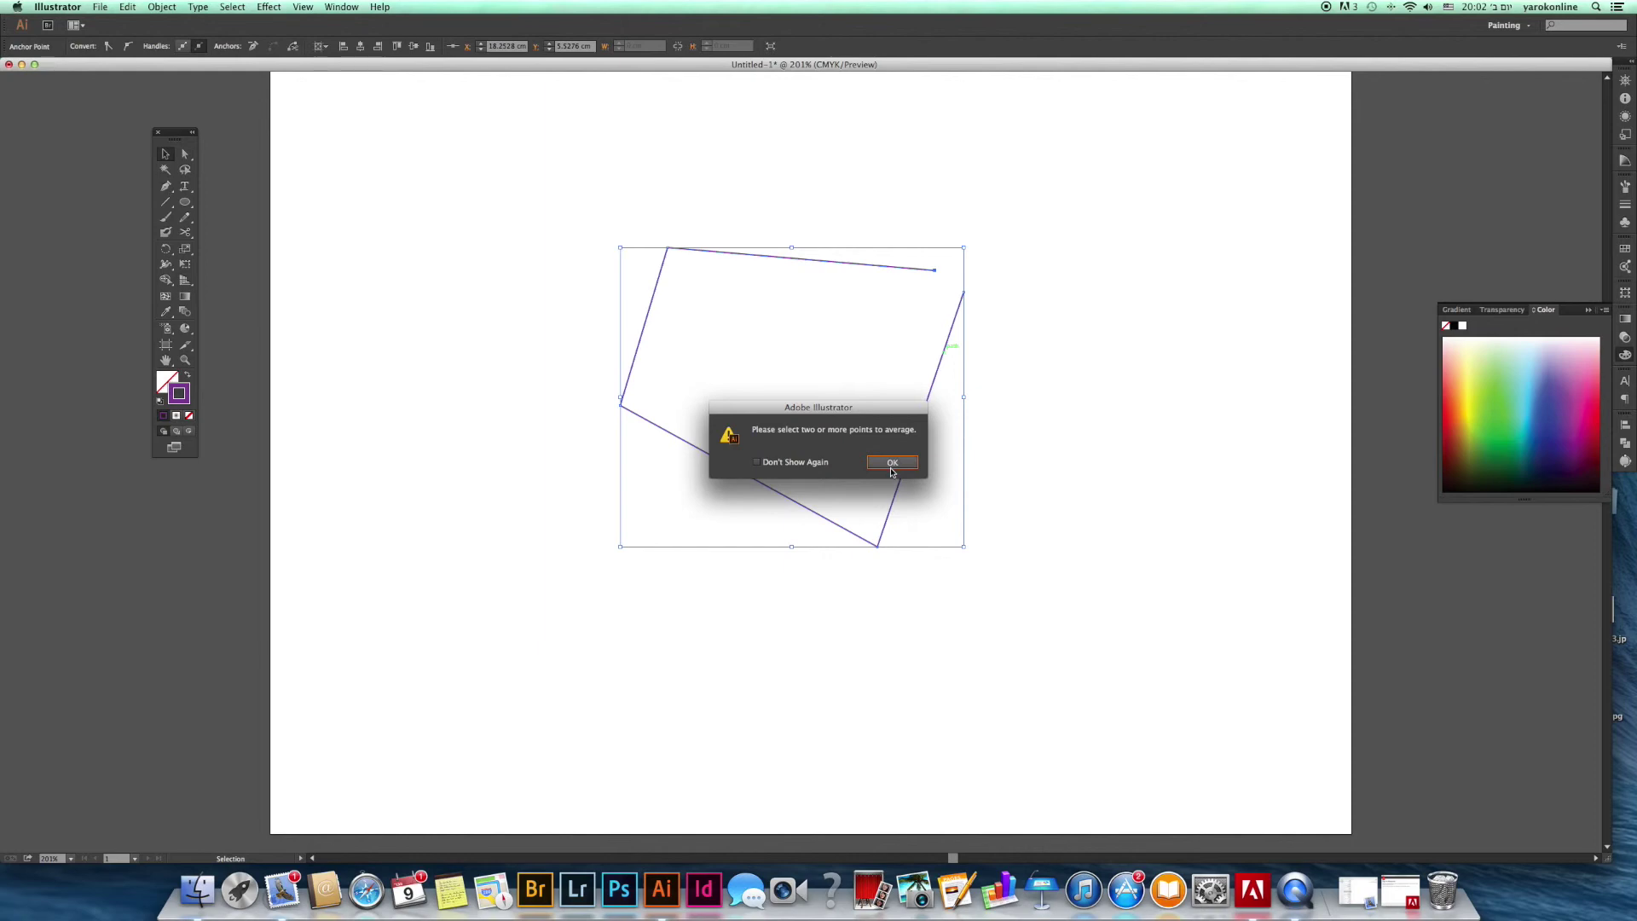
{"action": "left_click", "coordinate": [891, 462]}
- Average the two top-right end anchors into one corner, comparing with undo and redo
{"action": "left_click", "coordinate": [185, 154]}
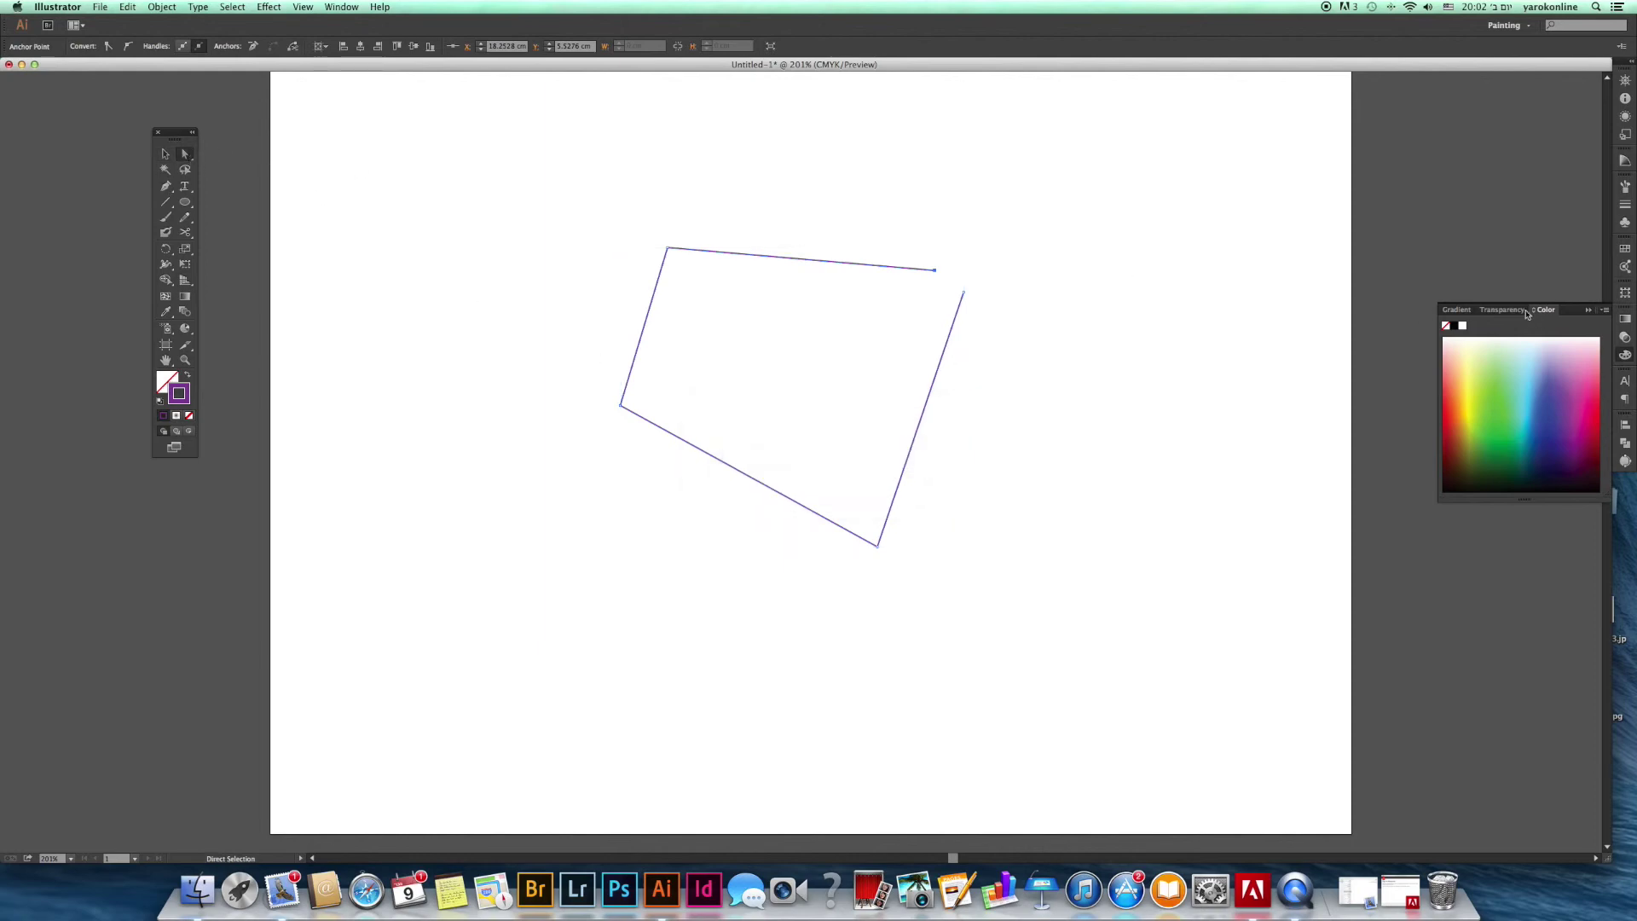
{"action": "left_click_drag", "start_coordinate": [910, 237], "coordinate": [1086, 380]}
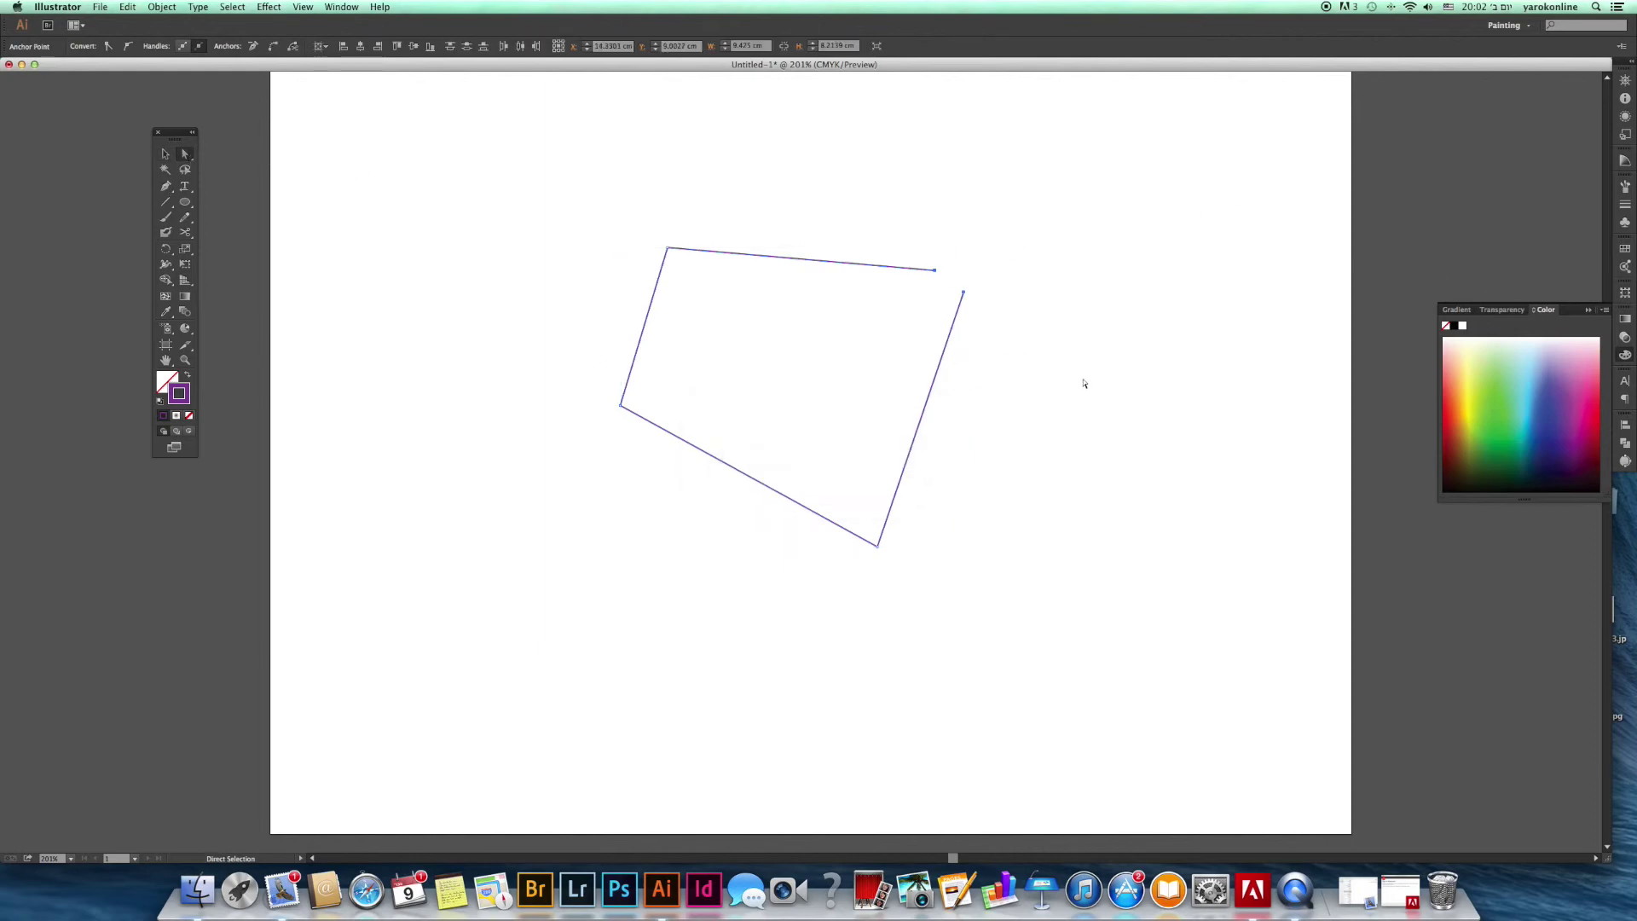
{"action": "right_click", "coordinate": [966, 293]}
{"action": "left_click", "coordinate": [1001, 392]}
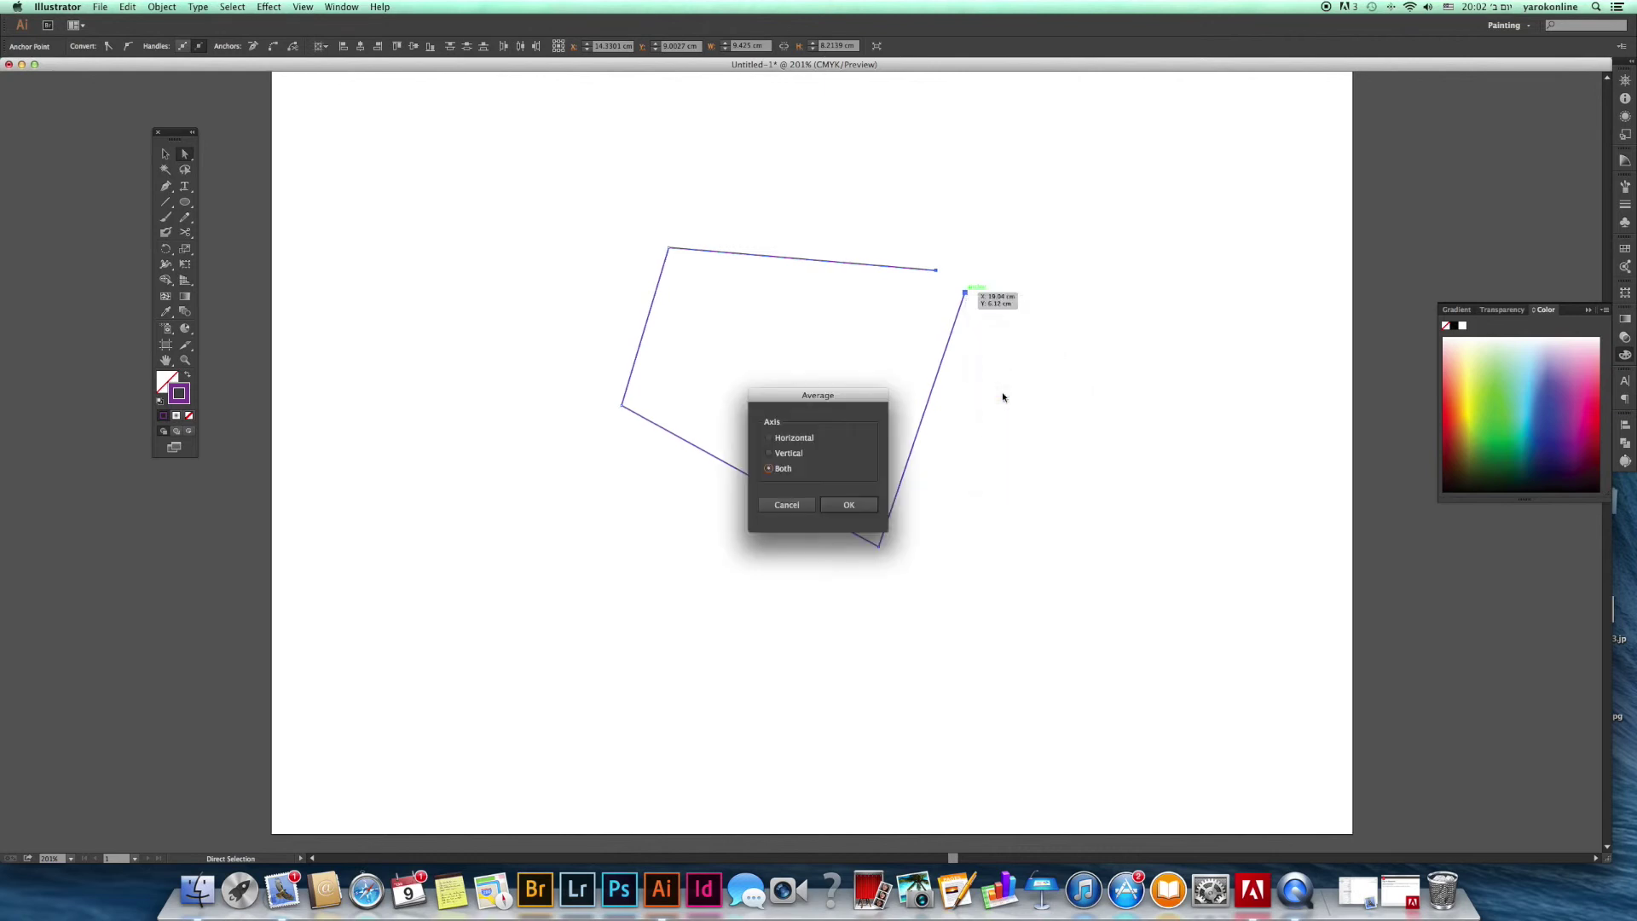
{"action": "left_click", "coordinate": [848, 507]}
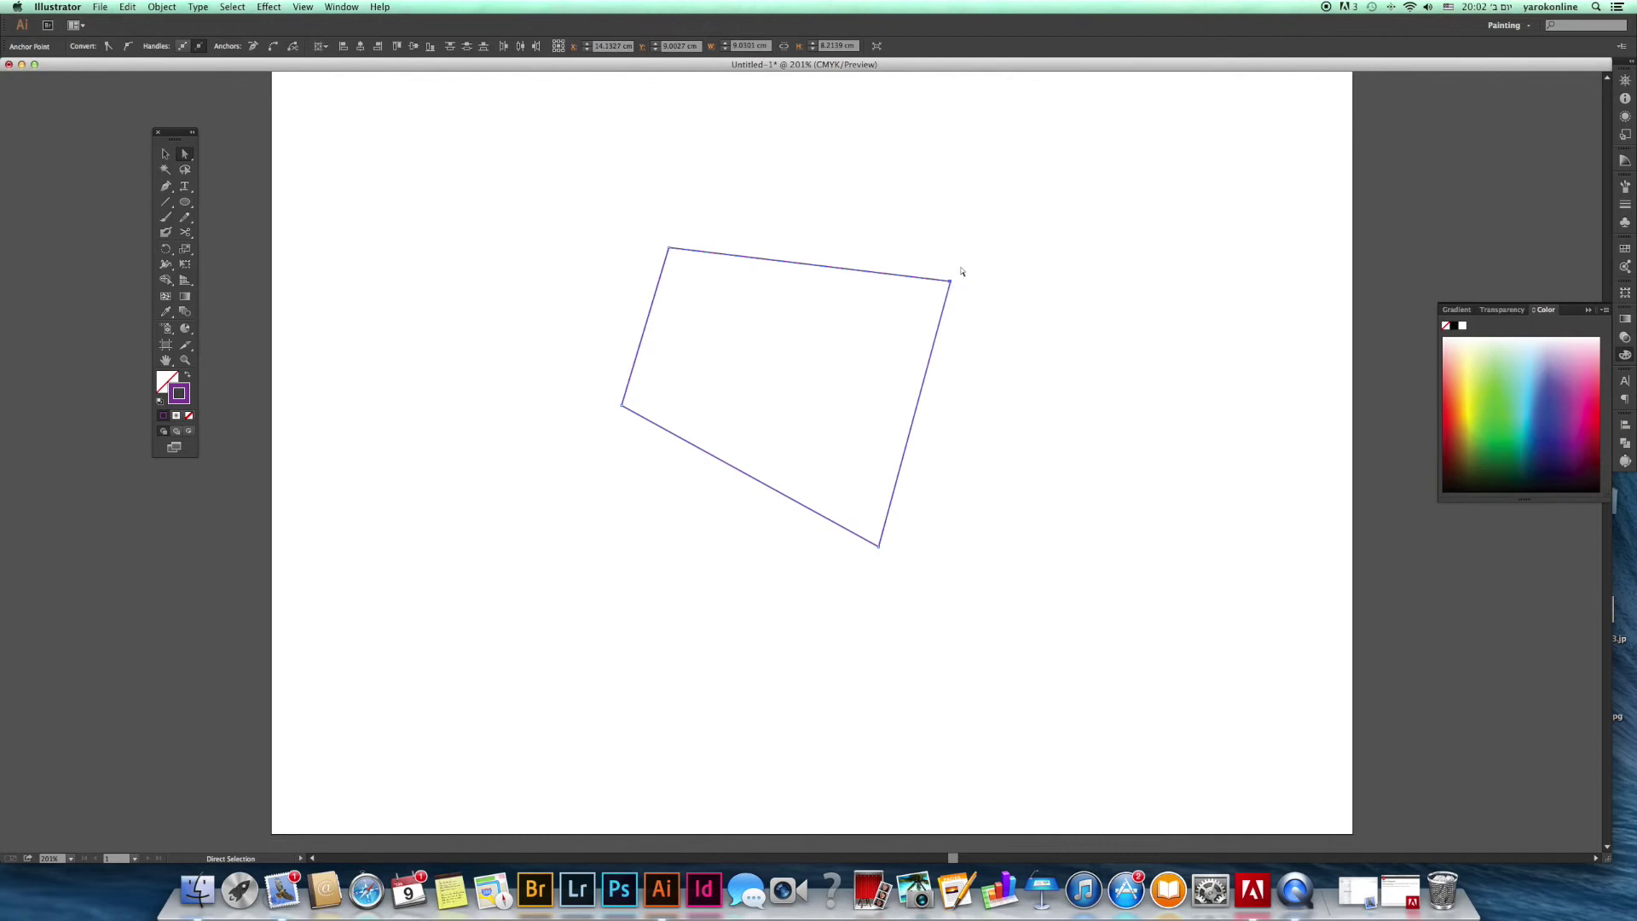
{"action": "key", "text": "super+z"}
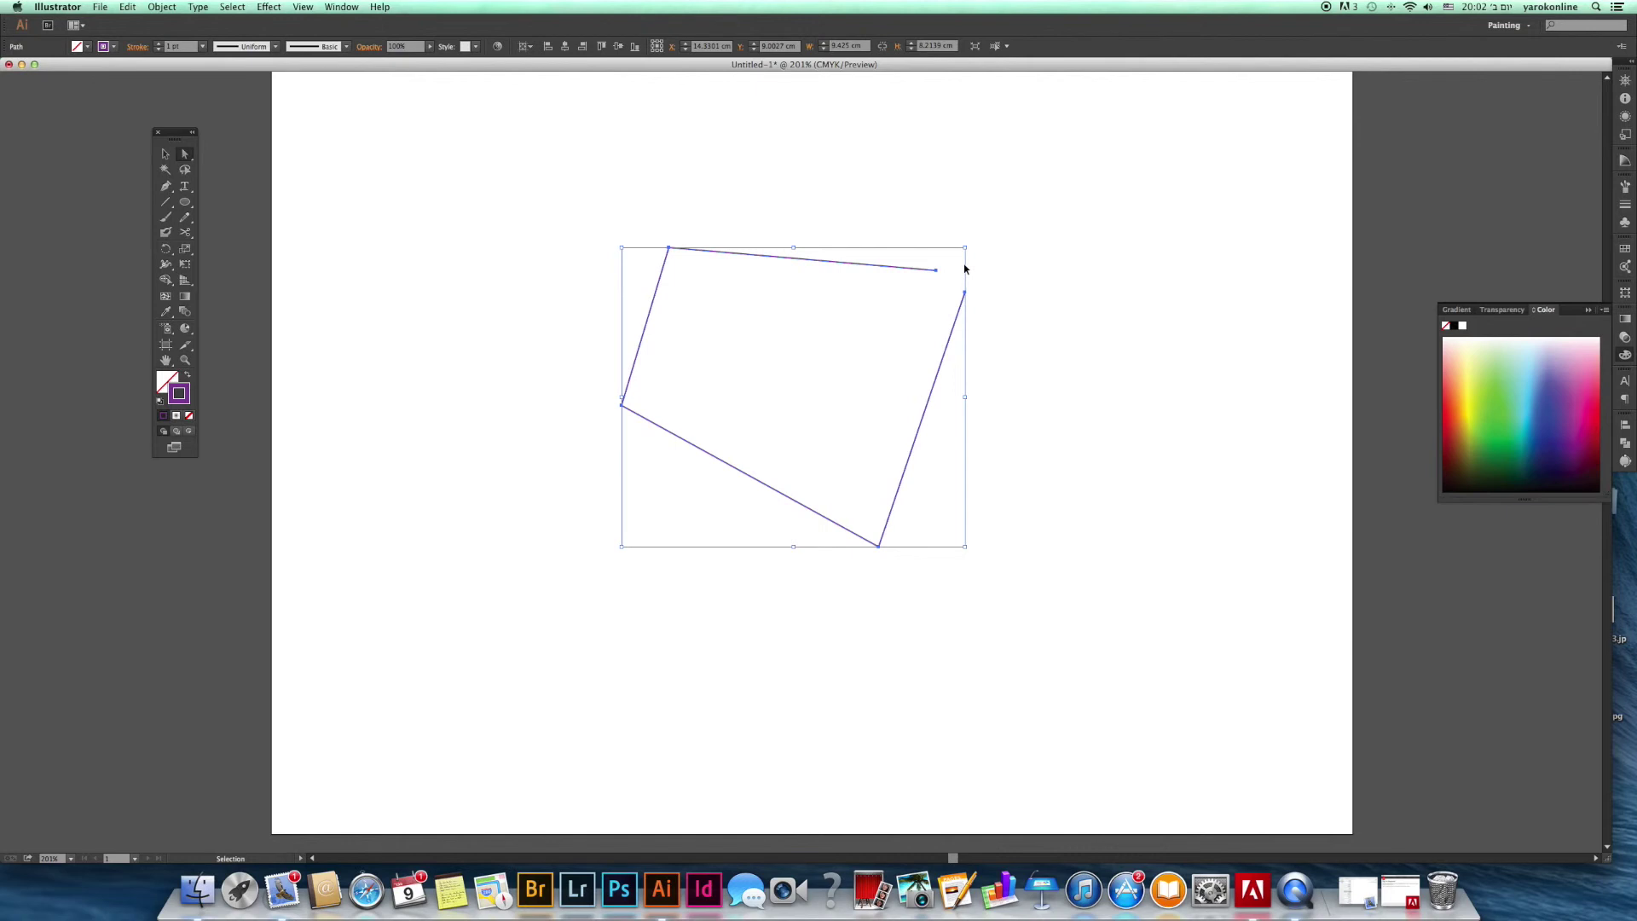
{"action": "key", "text": "super+shift+z"}
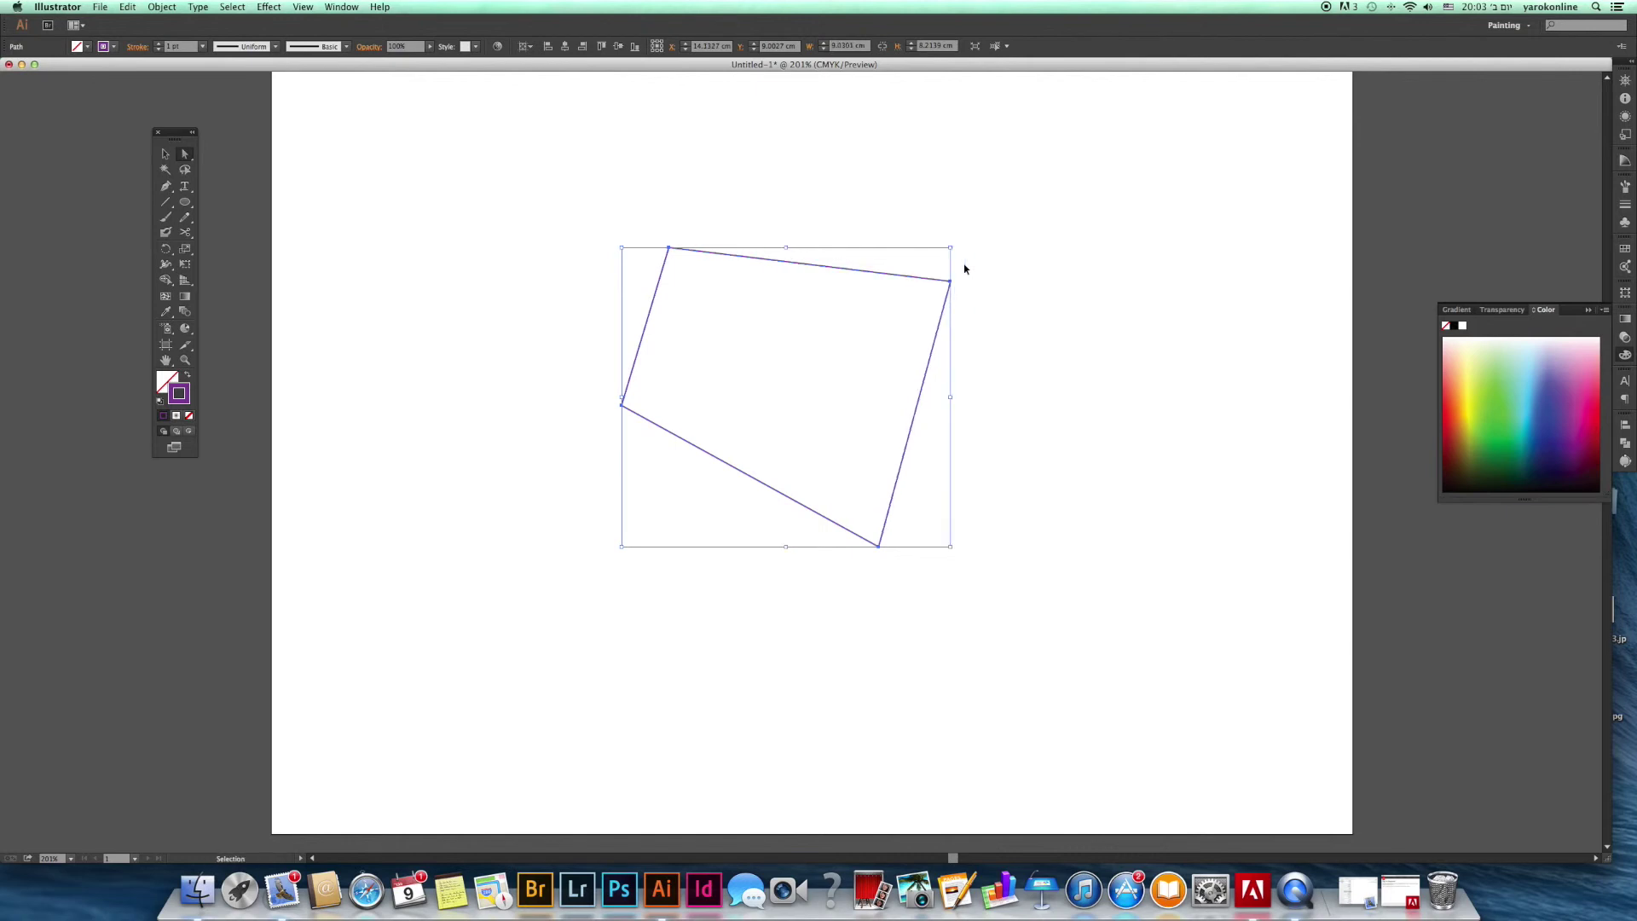
{"action": "key", "text": "super+z"}
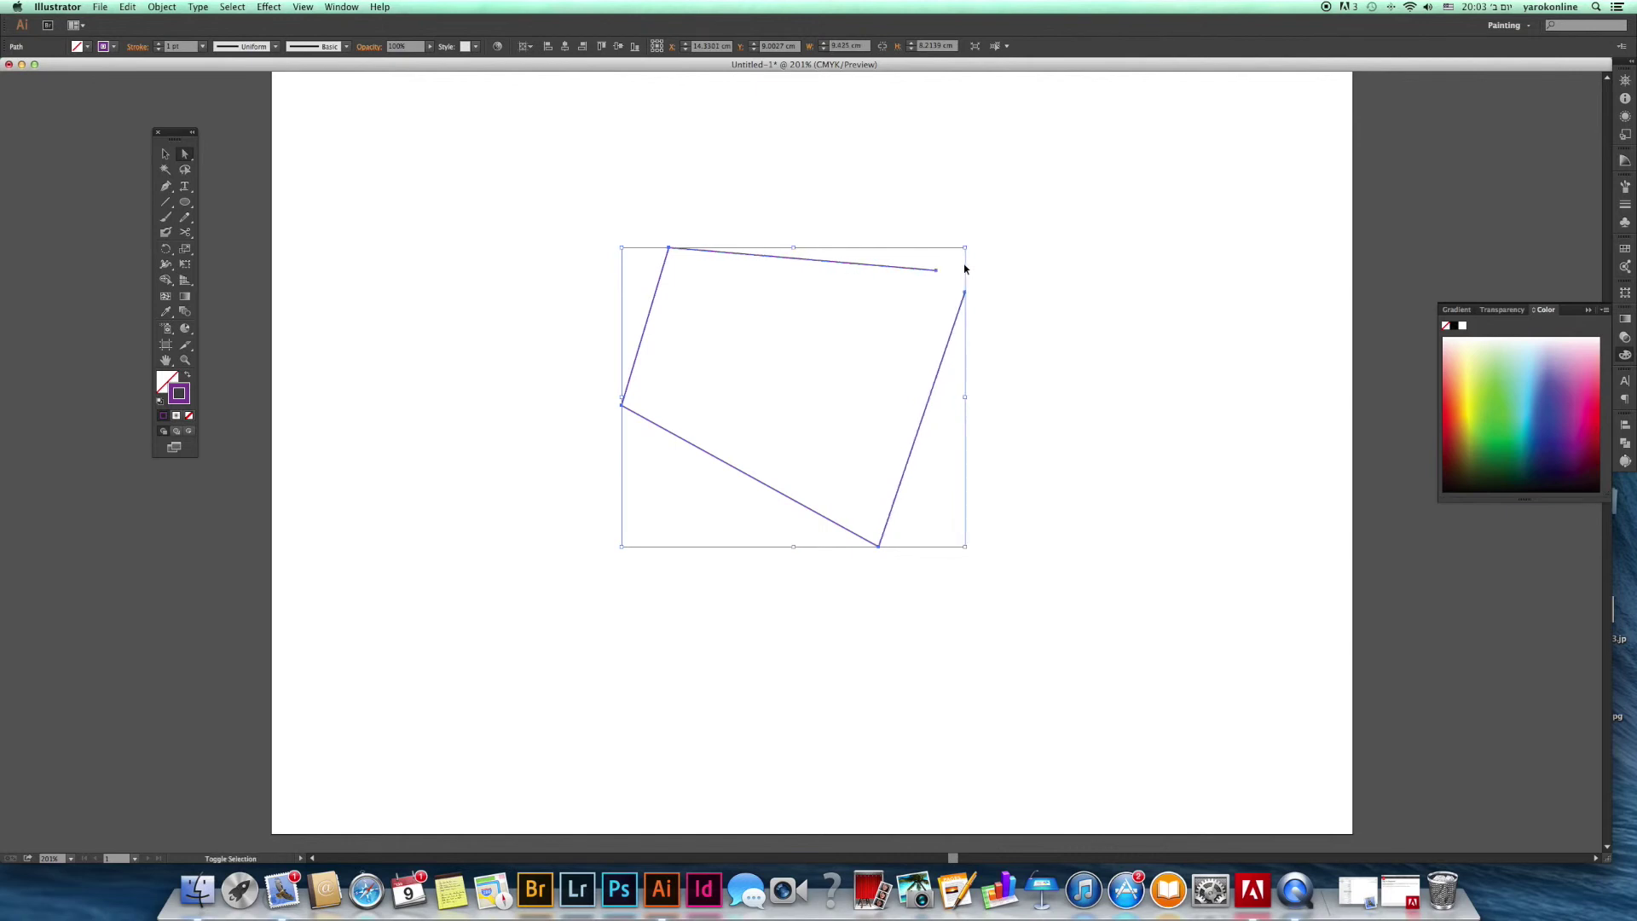
{"action": "key", "text": "super+shift+z"}
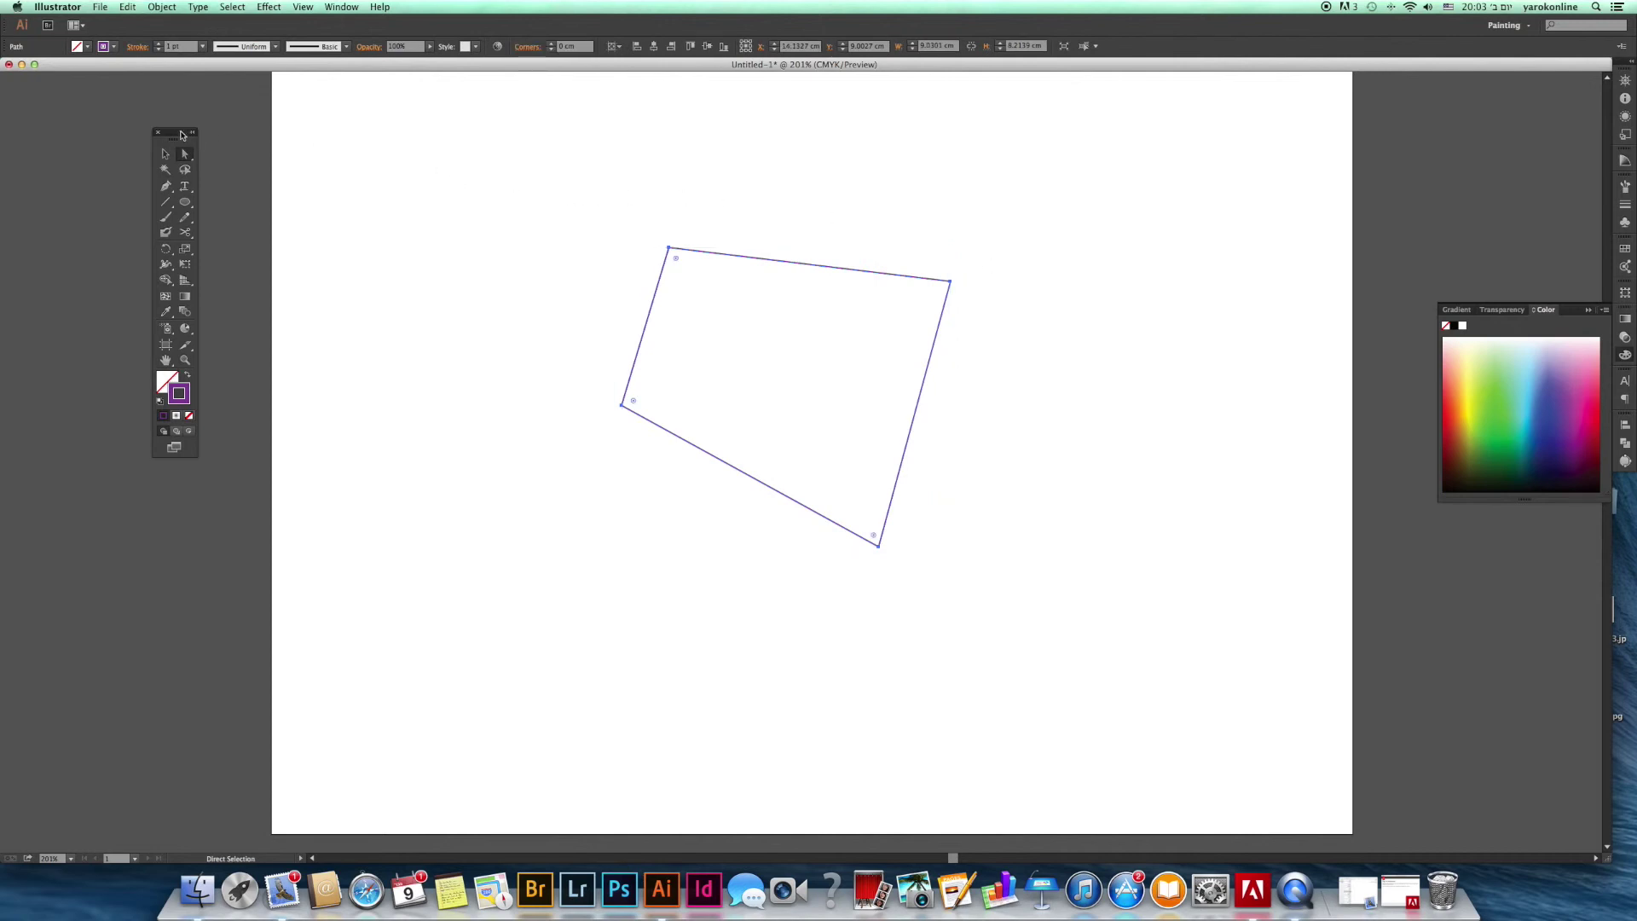
{"action": "left_click_drag", "start_coordinate": [176, 134], "coordinate": [455, 216]}
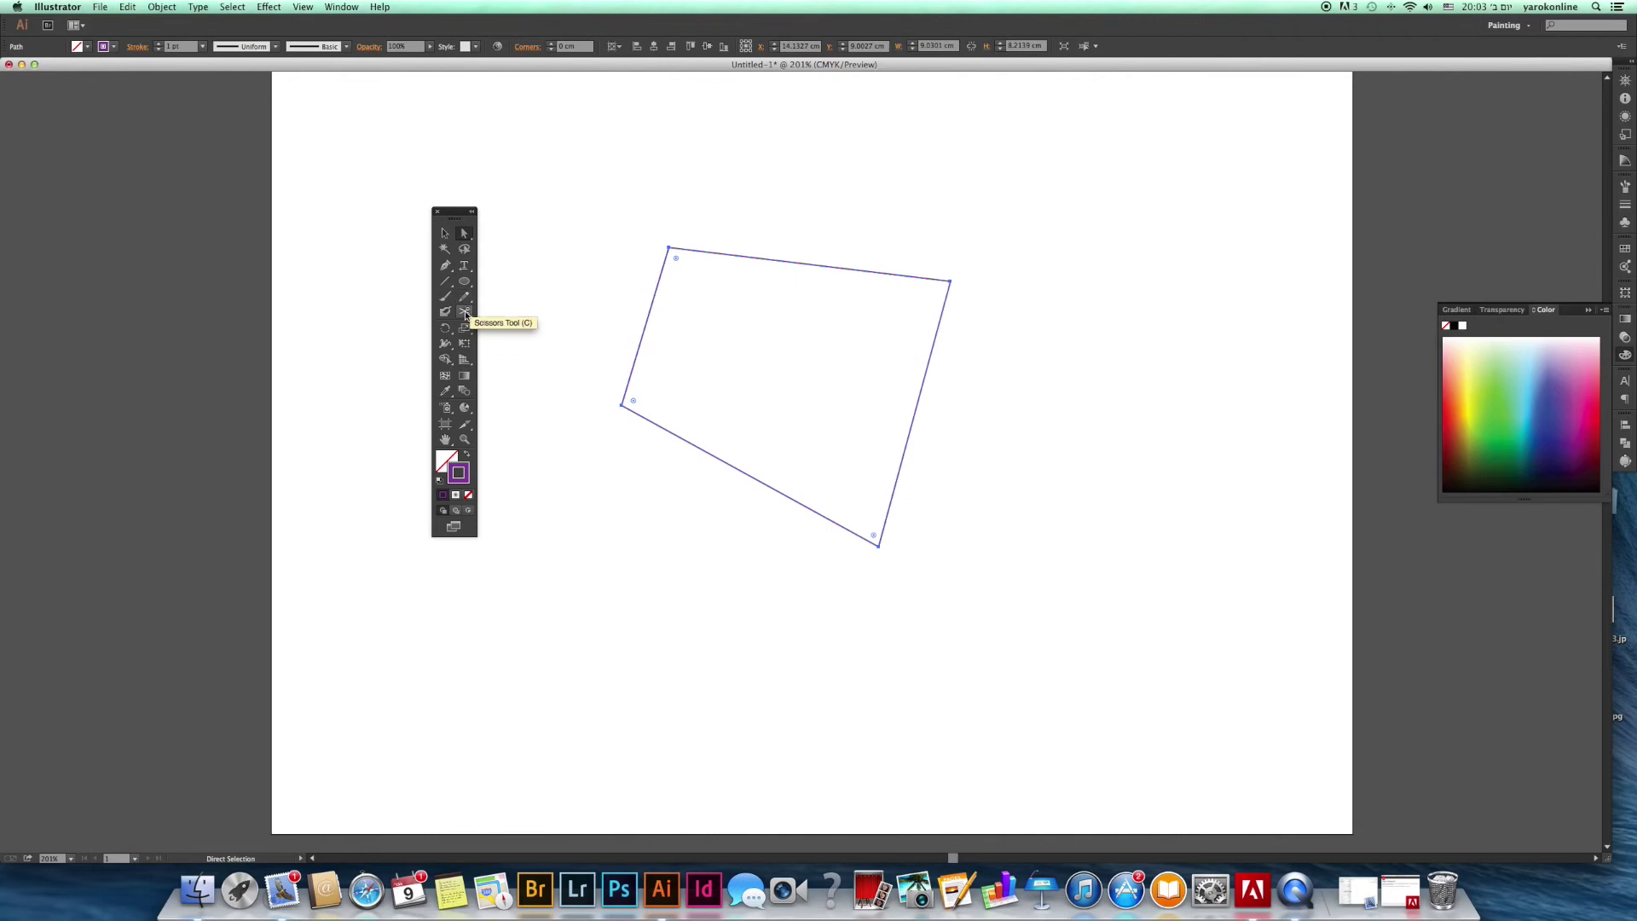
- Erase short gaps across the purple polygon's top edge and left edge with the Eraser Tool
{"action": "mouse_move", "coordinate": [465, 314]}
{"action": "left_mouse_down"}
{"action": "mouse_move", "coordinate": [550, 335]}
{"action": "mouse_move", "coordinate": [513, 310]}
{"action": "left_mouse_up"}
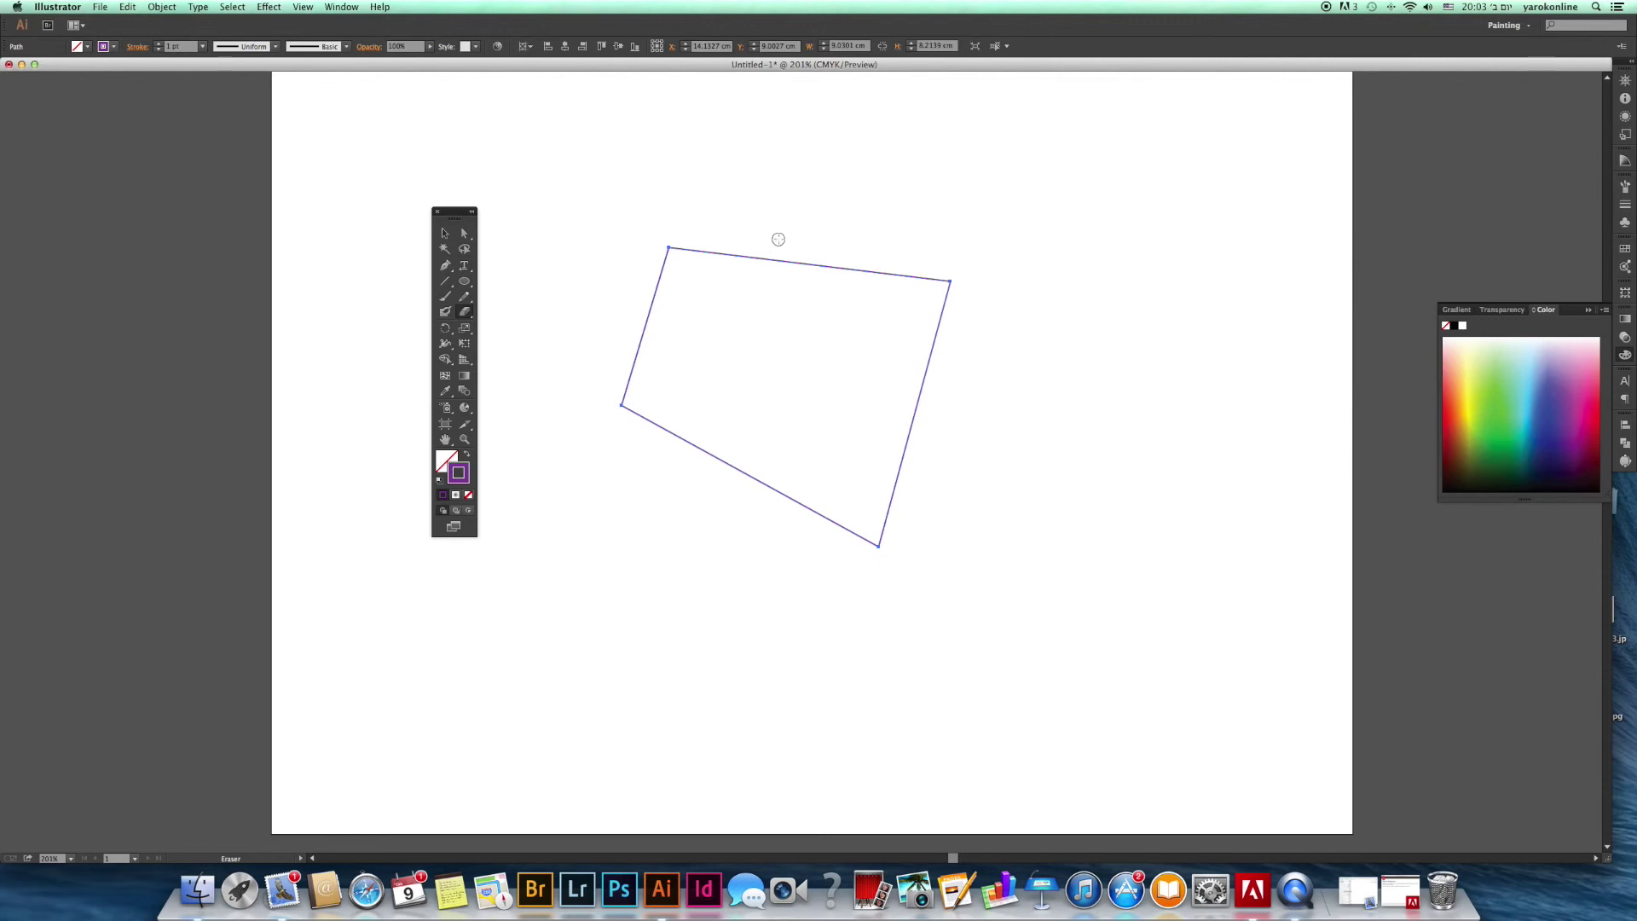
{"action": "left_click_drag", "start_coordinate": [778, 264], "coordinate": [774, 302]}
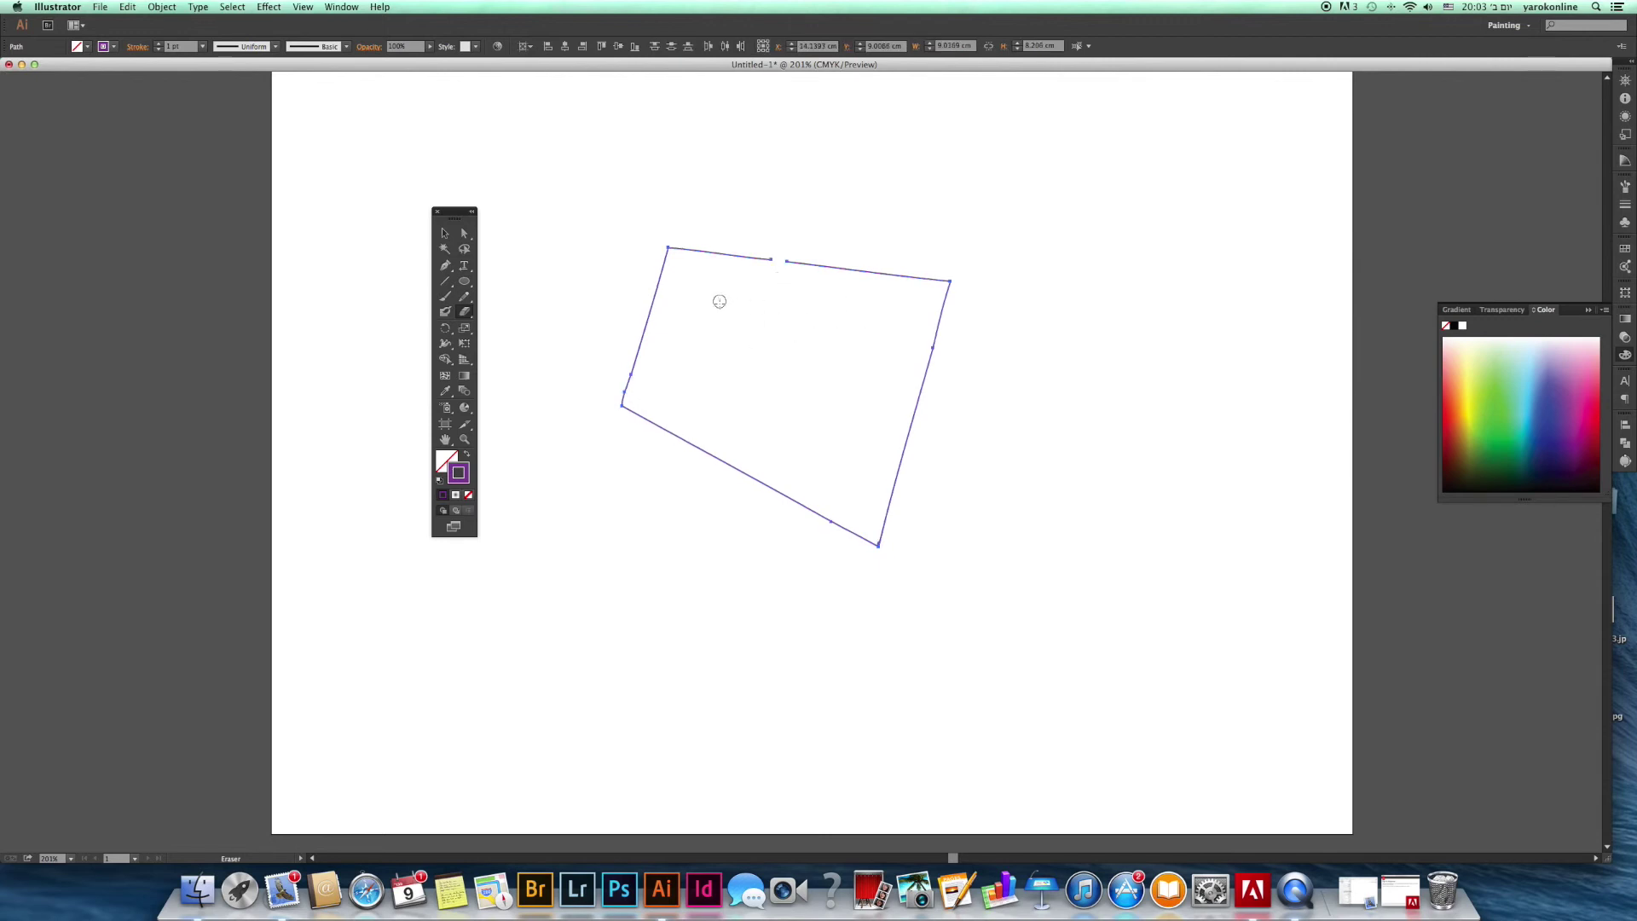
{"action": "double_click", "coordinate": [466, 314]}
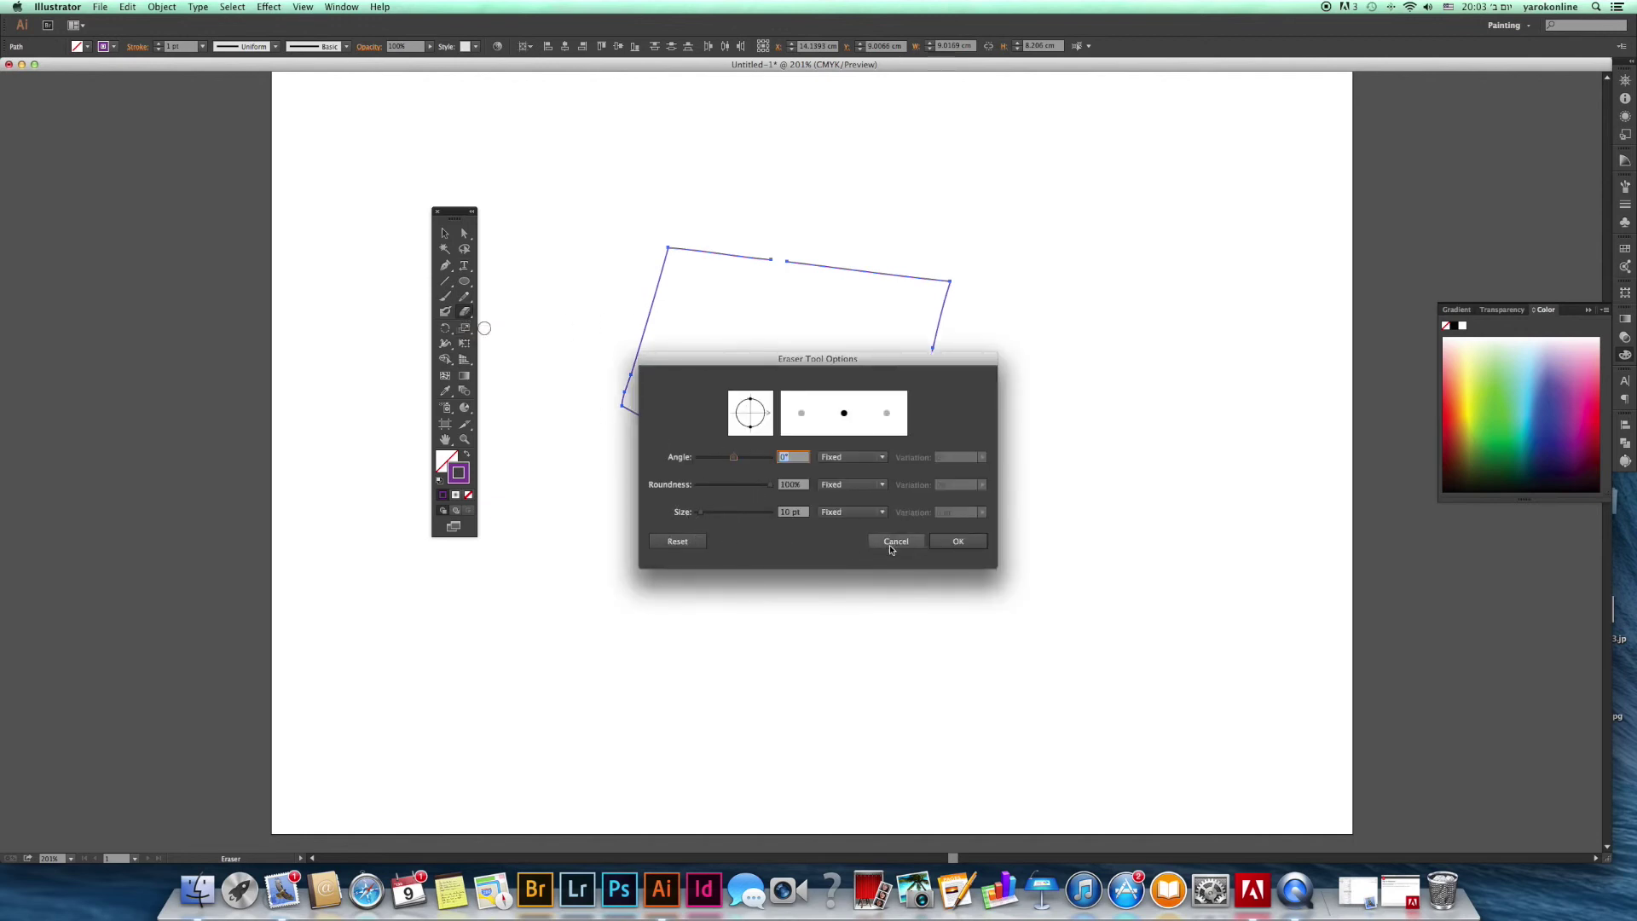
{"action": "left_click", "coordinate": [956, 543]}
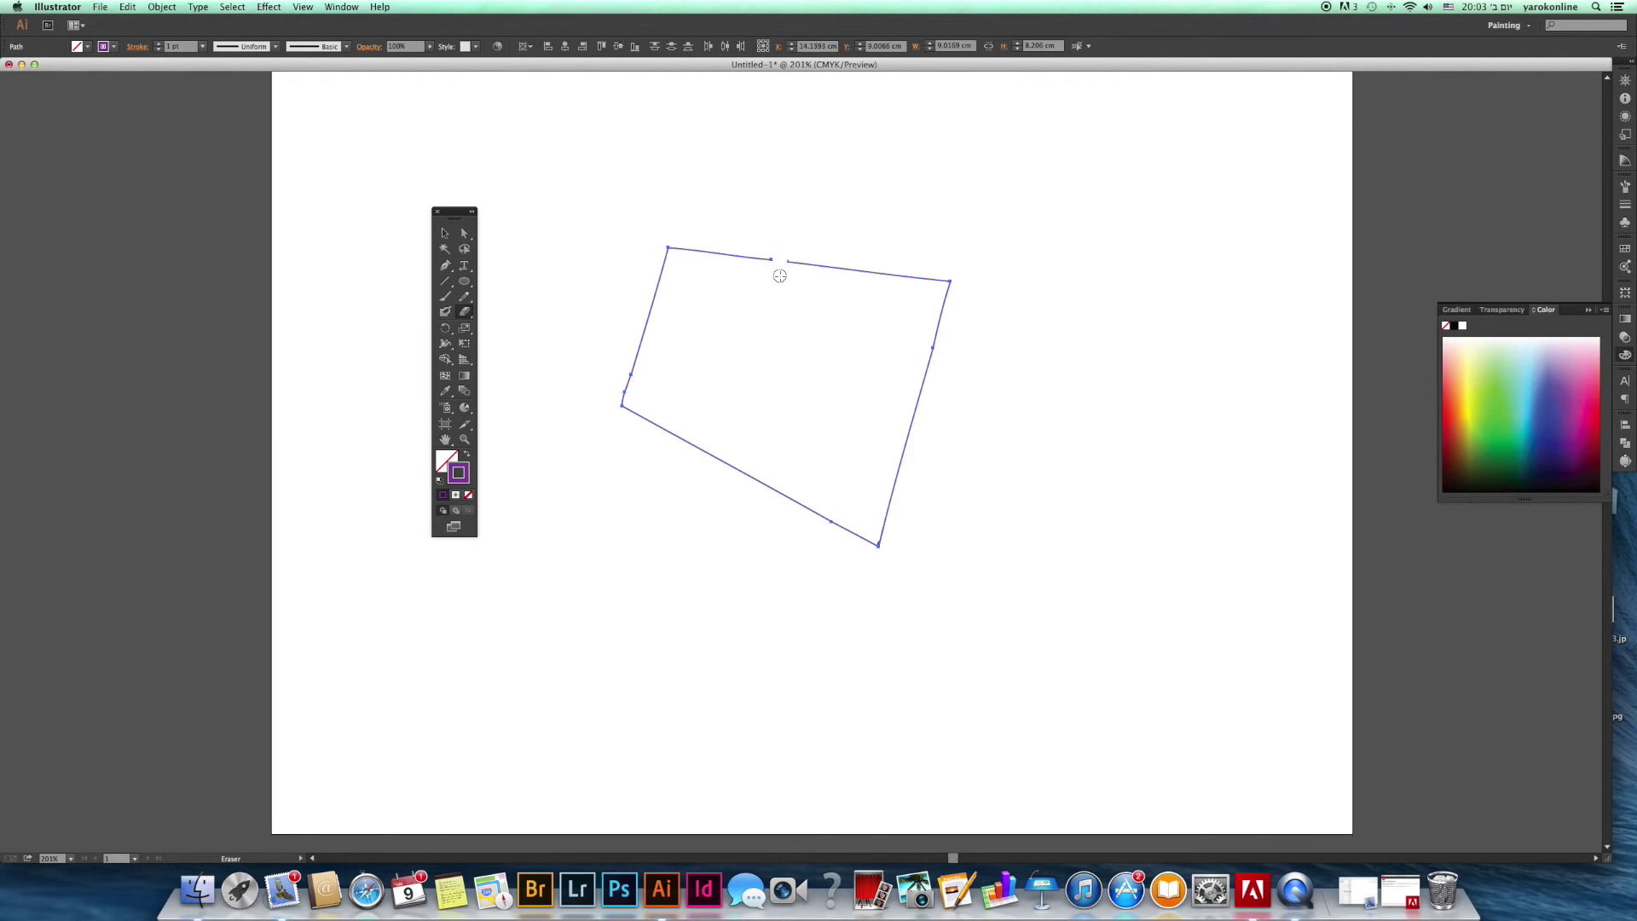
{"action": "left_click_drag", "start_coordinate": [679, 325], "coordinate": [606, 318]}
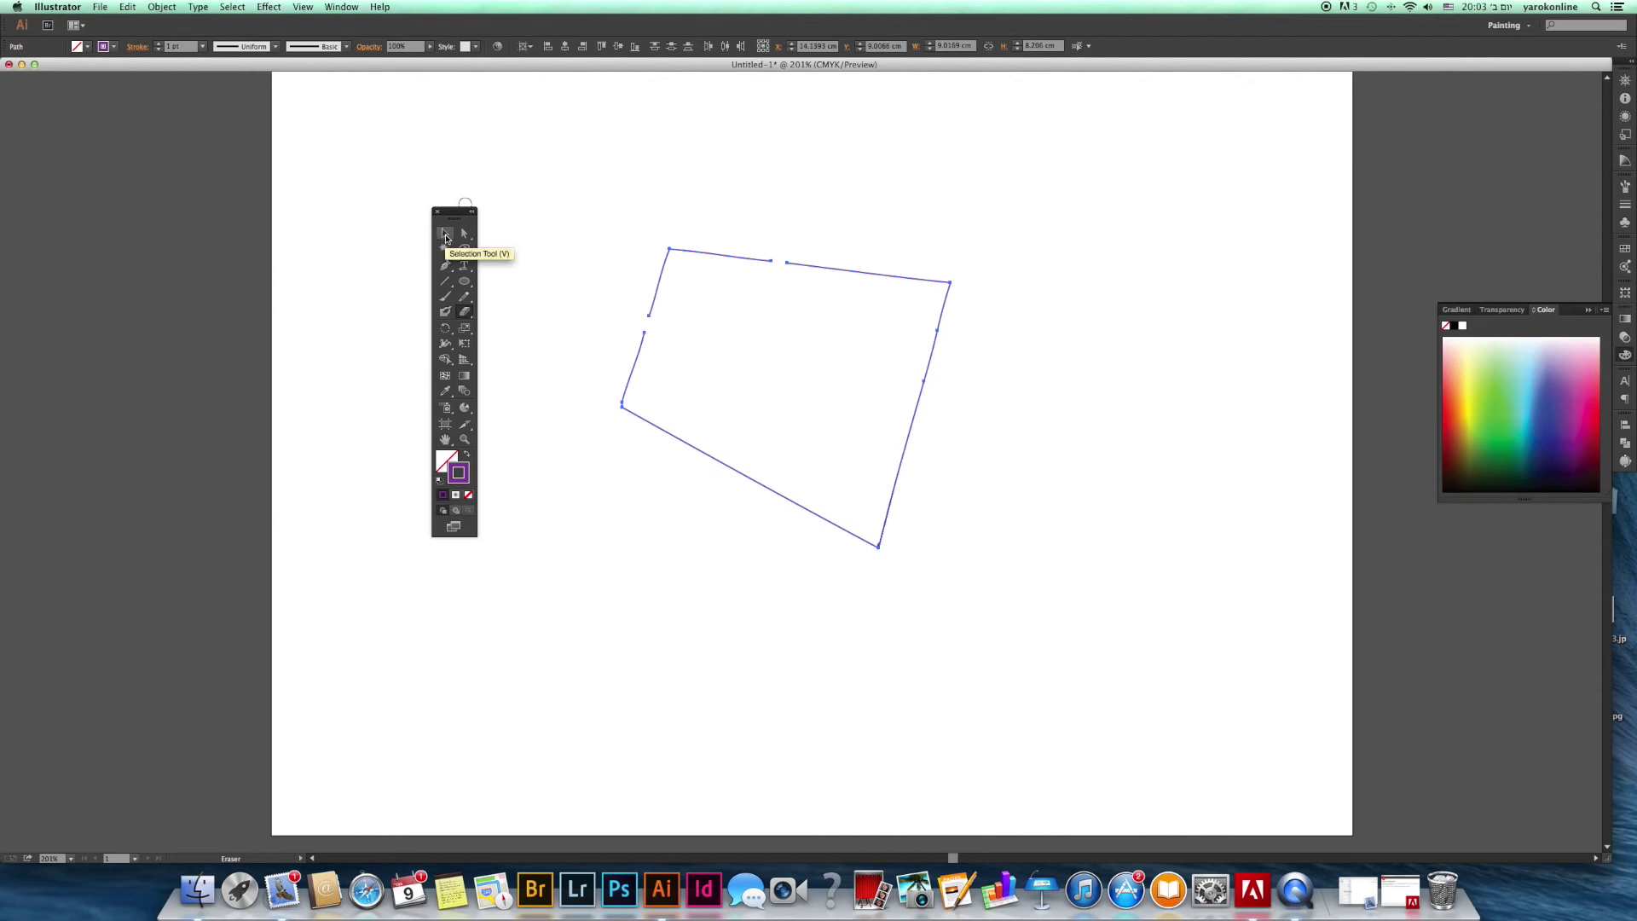
{"action": "key", "text": "a"}
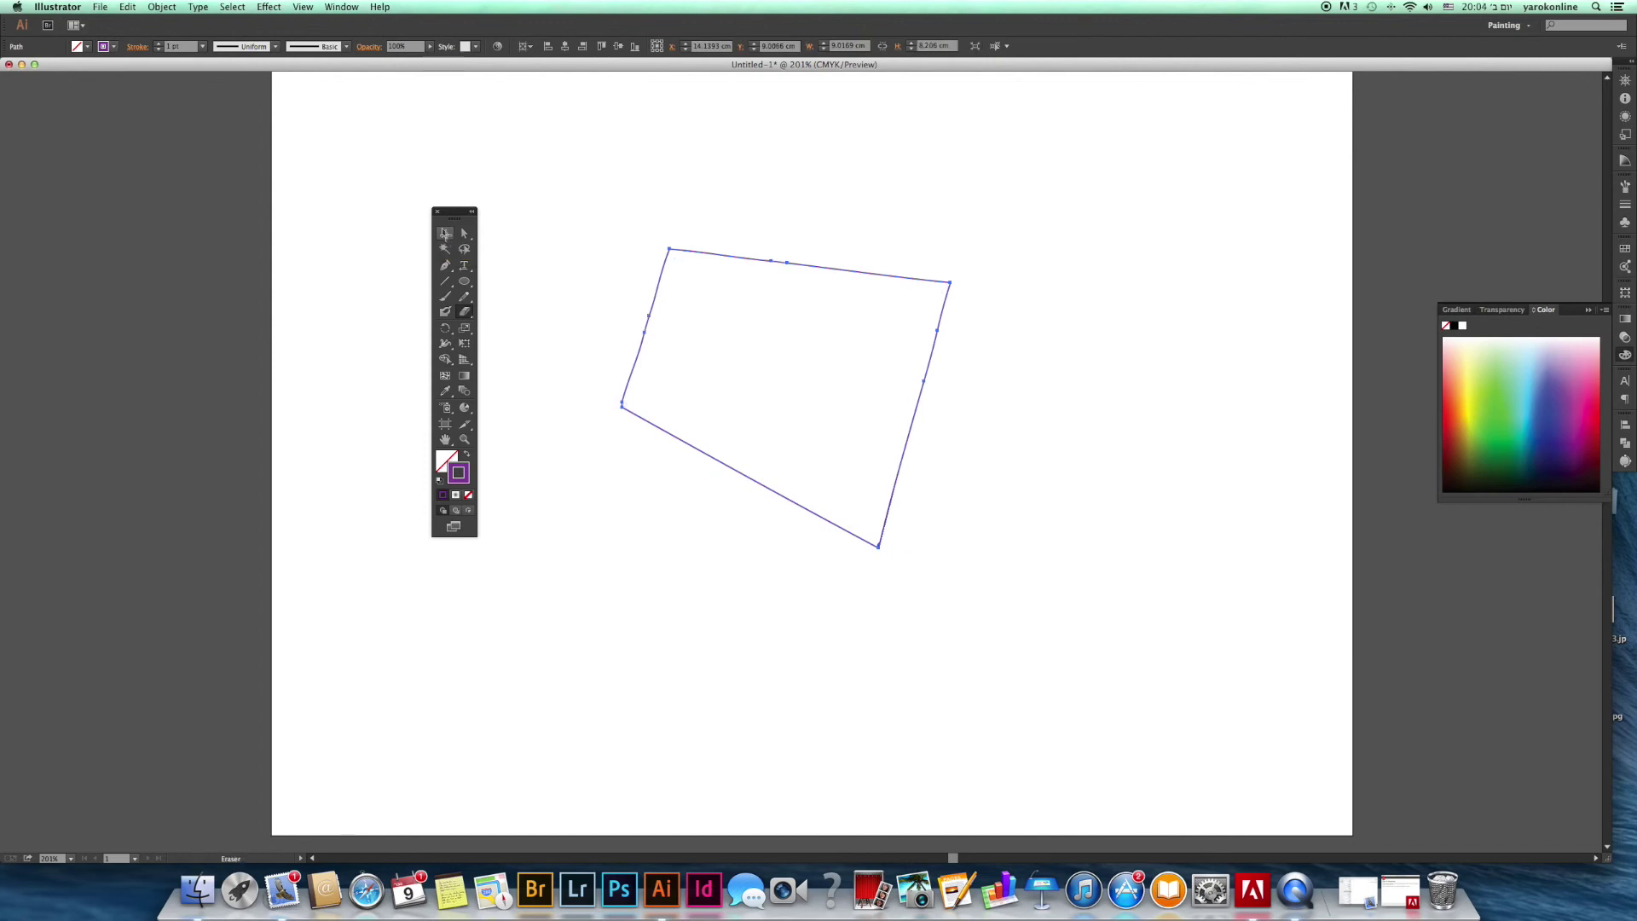
- Cut the top edge with the Scissors Tool and pull the cut endpoint up and right
{"action": "left_click", "coordinate": [466, 317]}
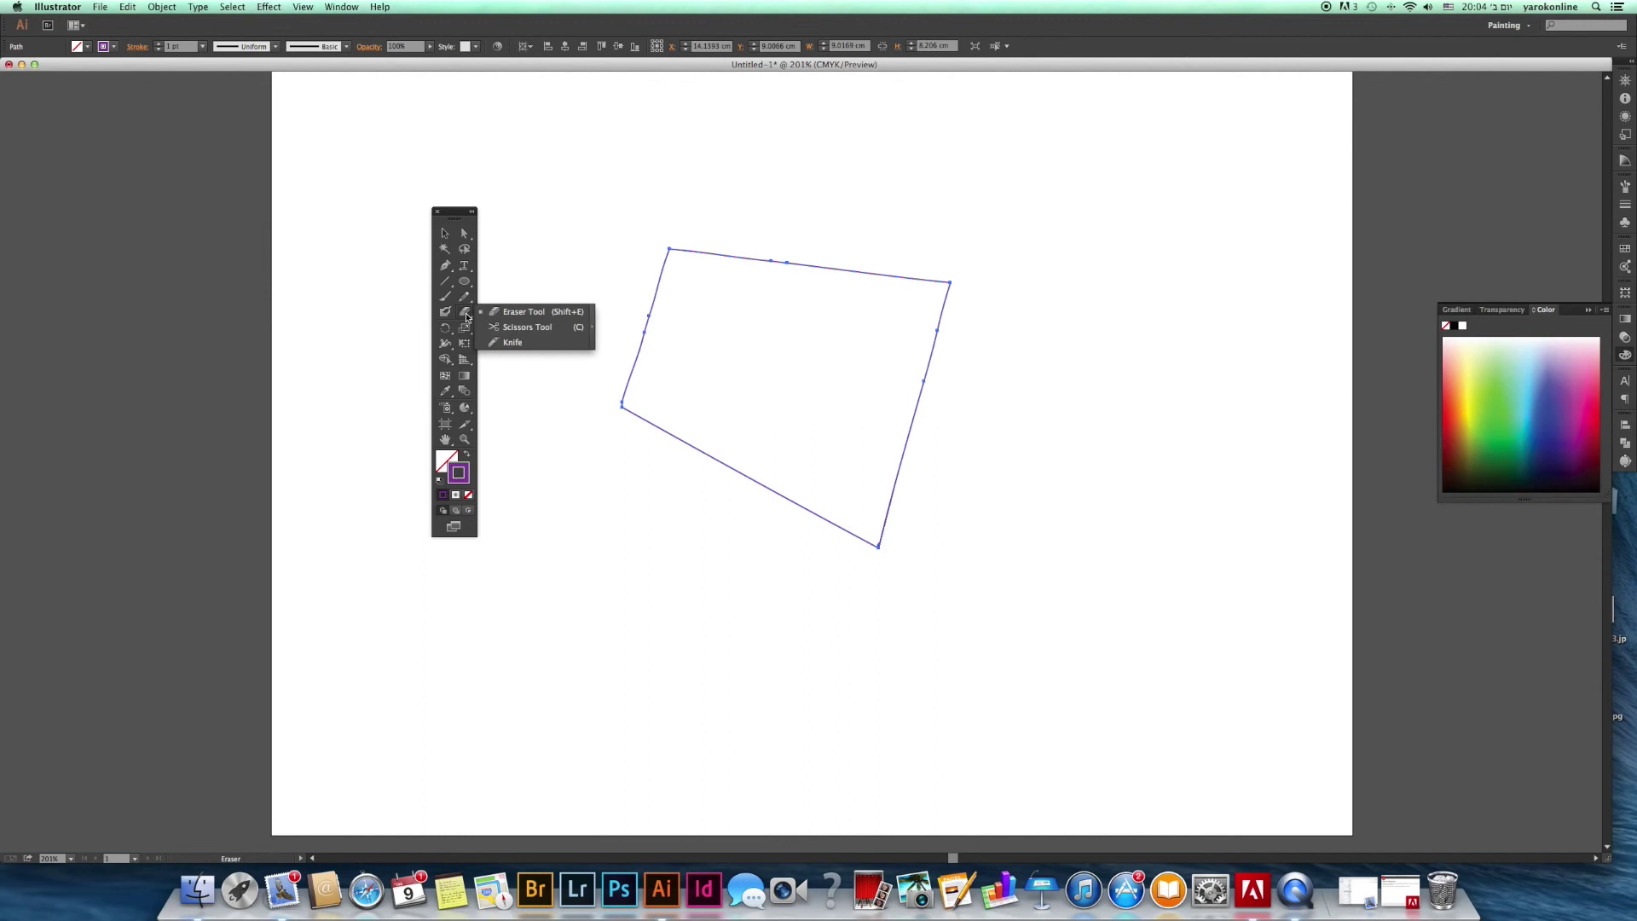
{"action": "left_click", "coordinate": [514, 328]}
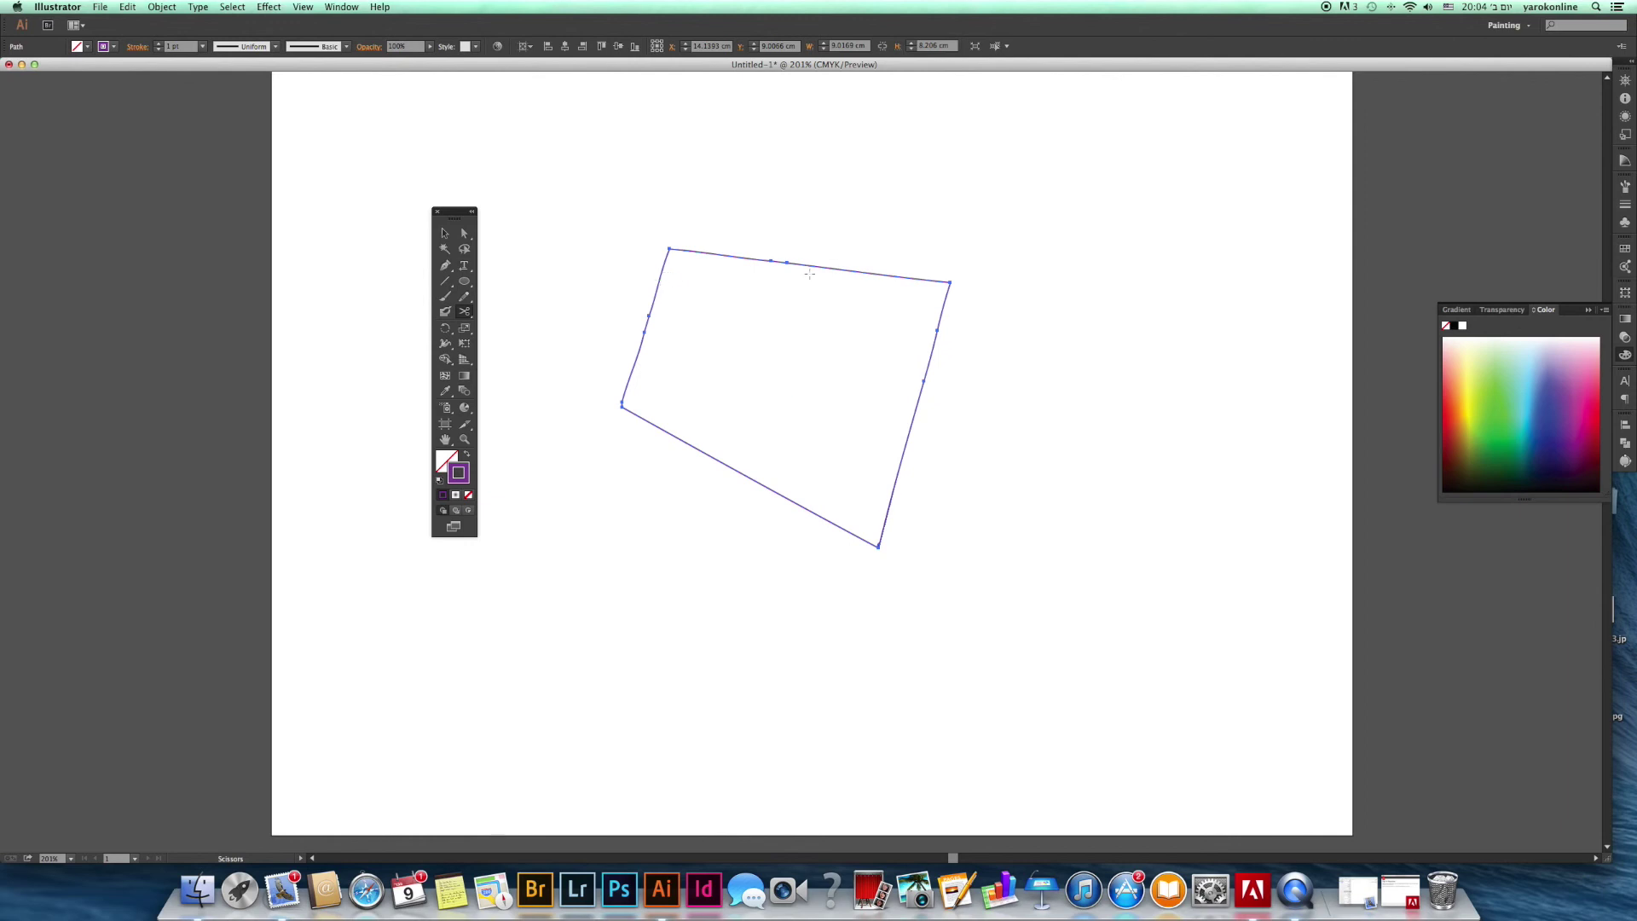
{"action": "left_click", "coordinate": [861, 271]}
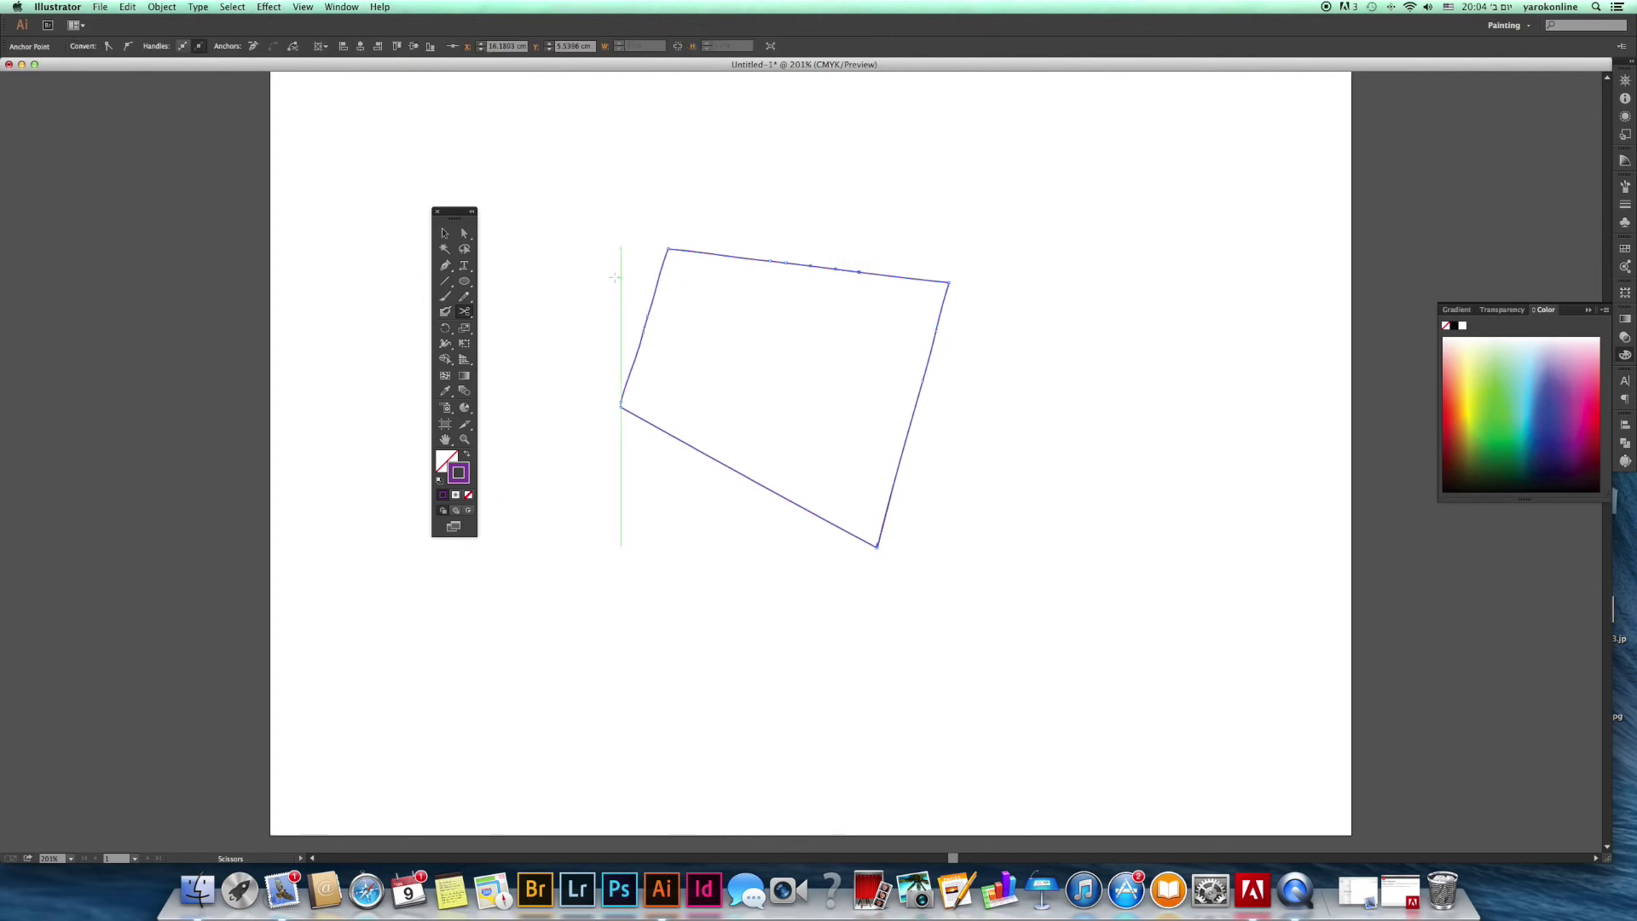
{"action": "left_click", "coordinate": [464, 233]}
{"action": "left_click_drag", "start_coordinate": [861, 273], "coordinate": [868, 249]}
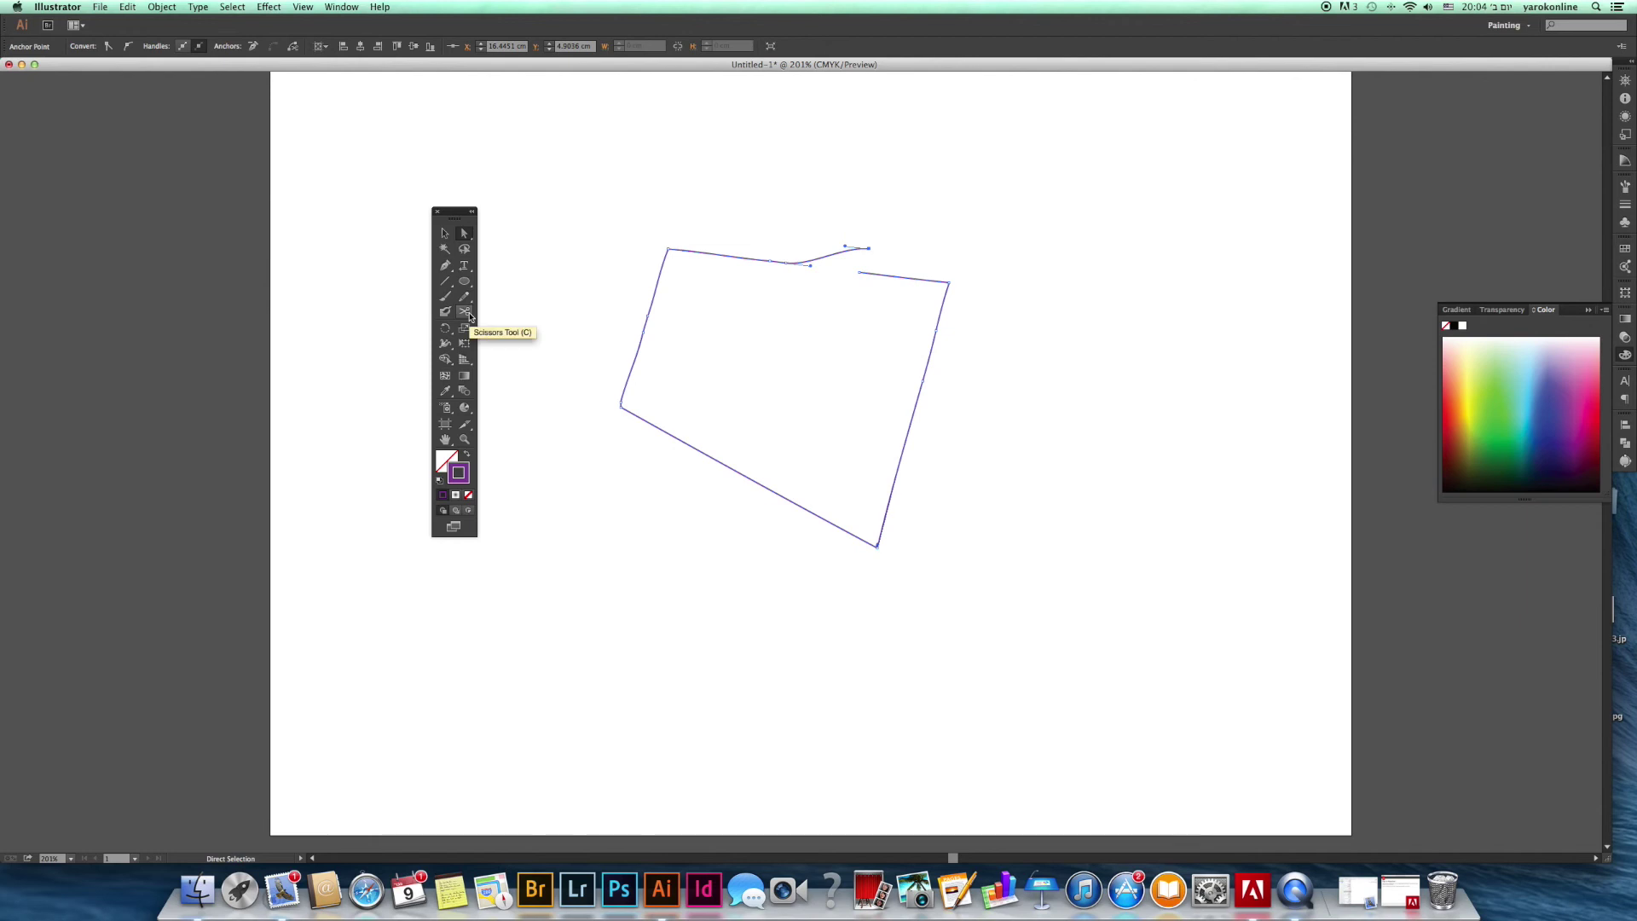
- Marquee both open endpoints at the notch and join them with Cmd+J
{"action": "key", "text": "super+j"}
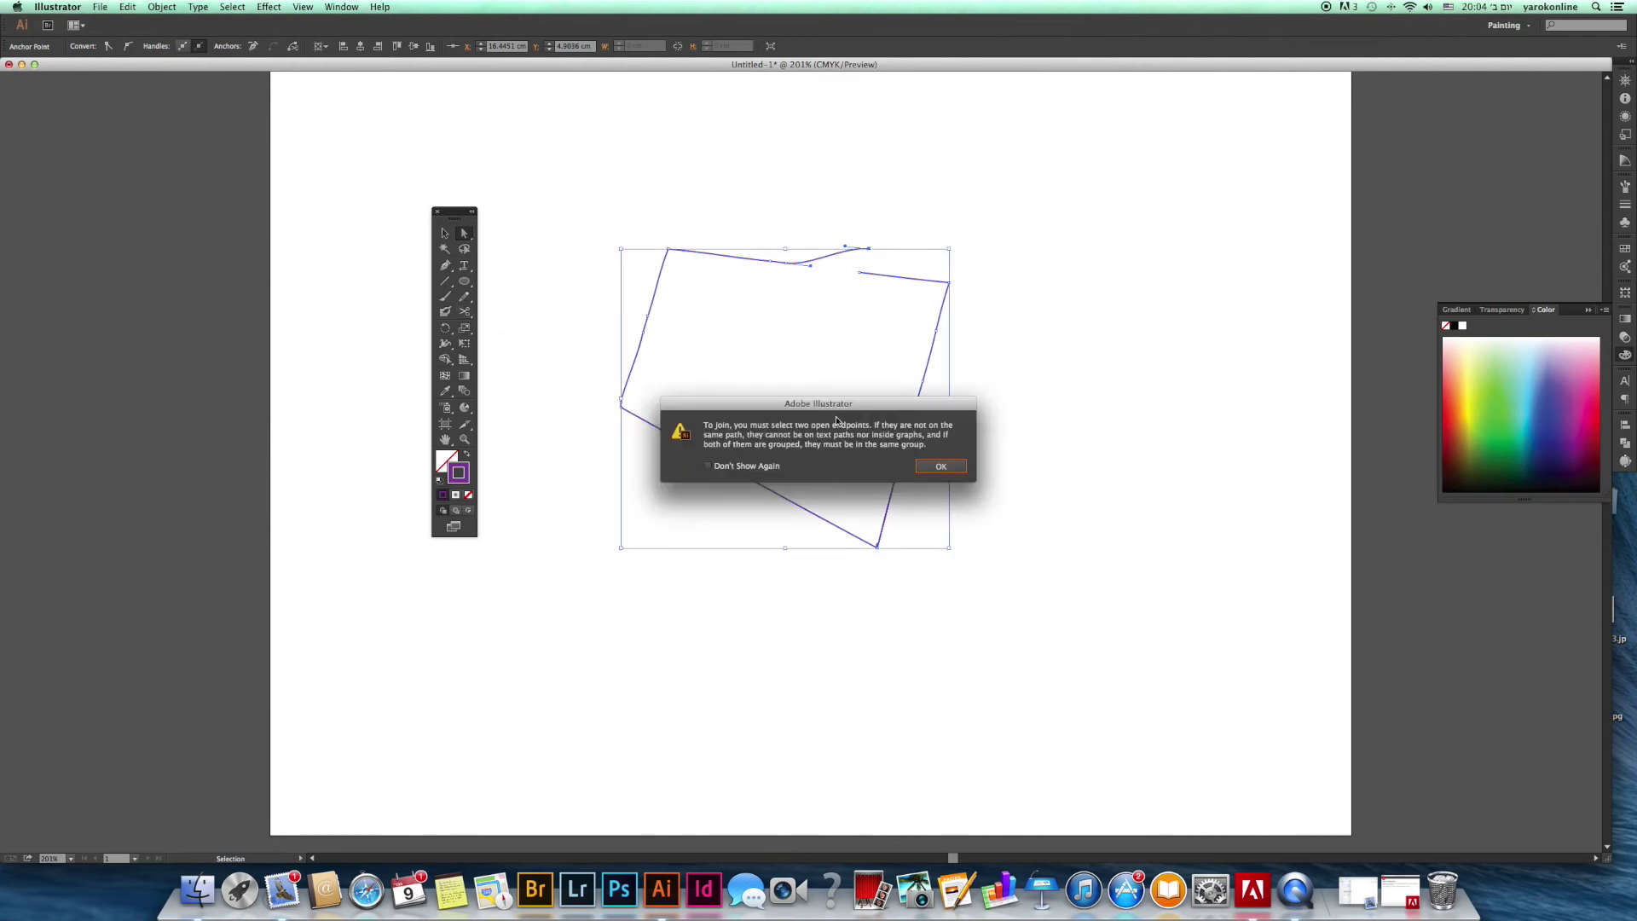
{"action": "left_click", "coordinate": [941, 468]}
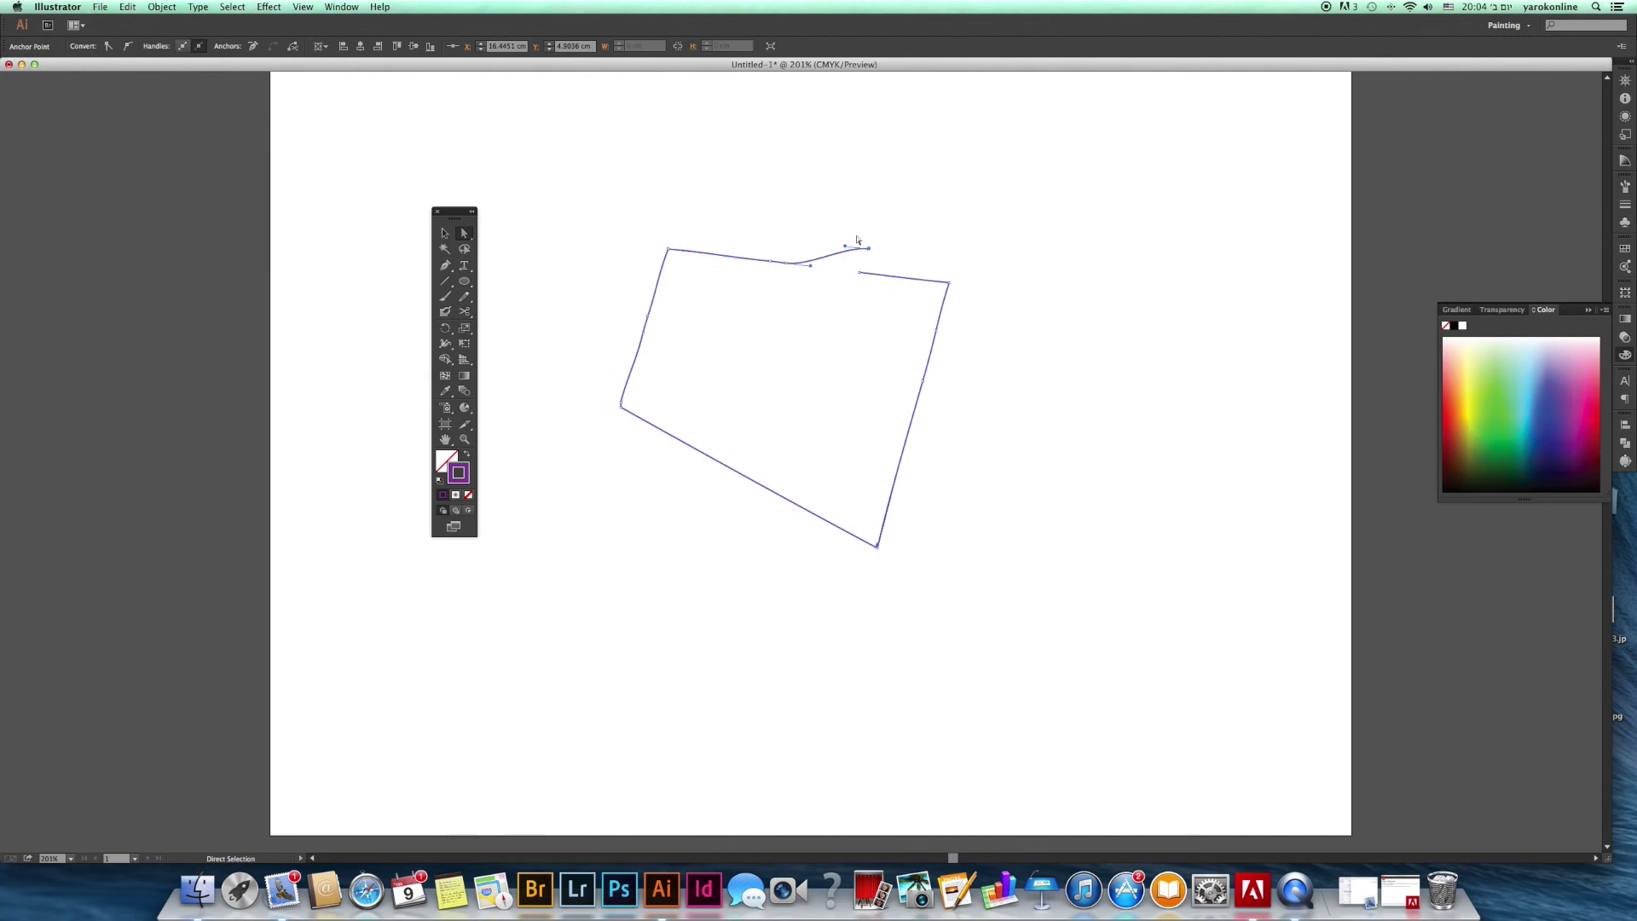
{"action": "left_click_drag", "start_coordinate": [835, 209], "coordinate": [885, 293]}
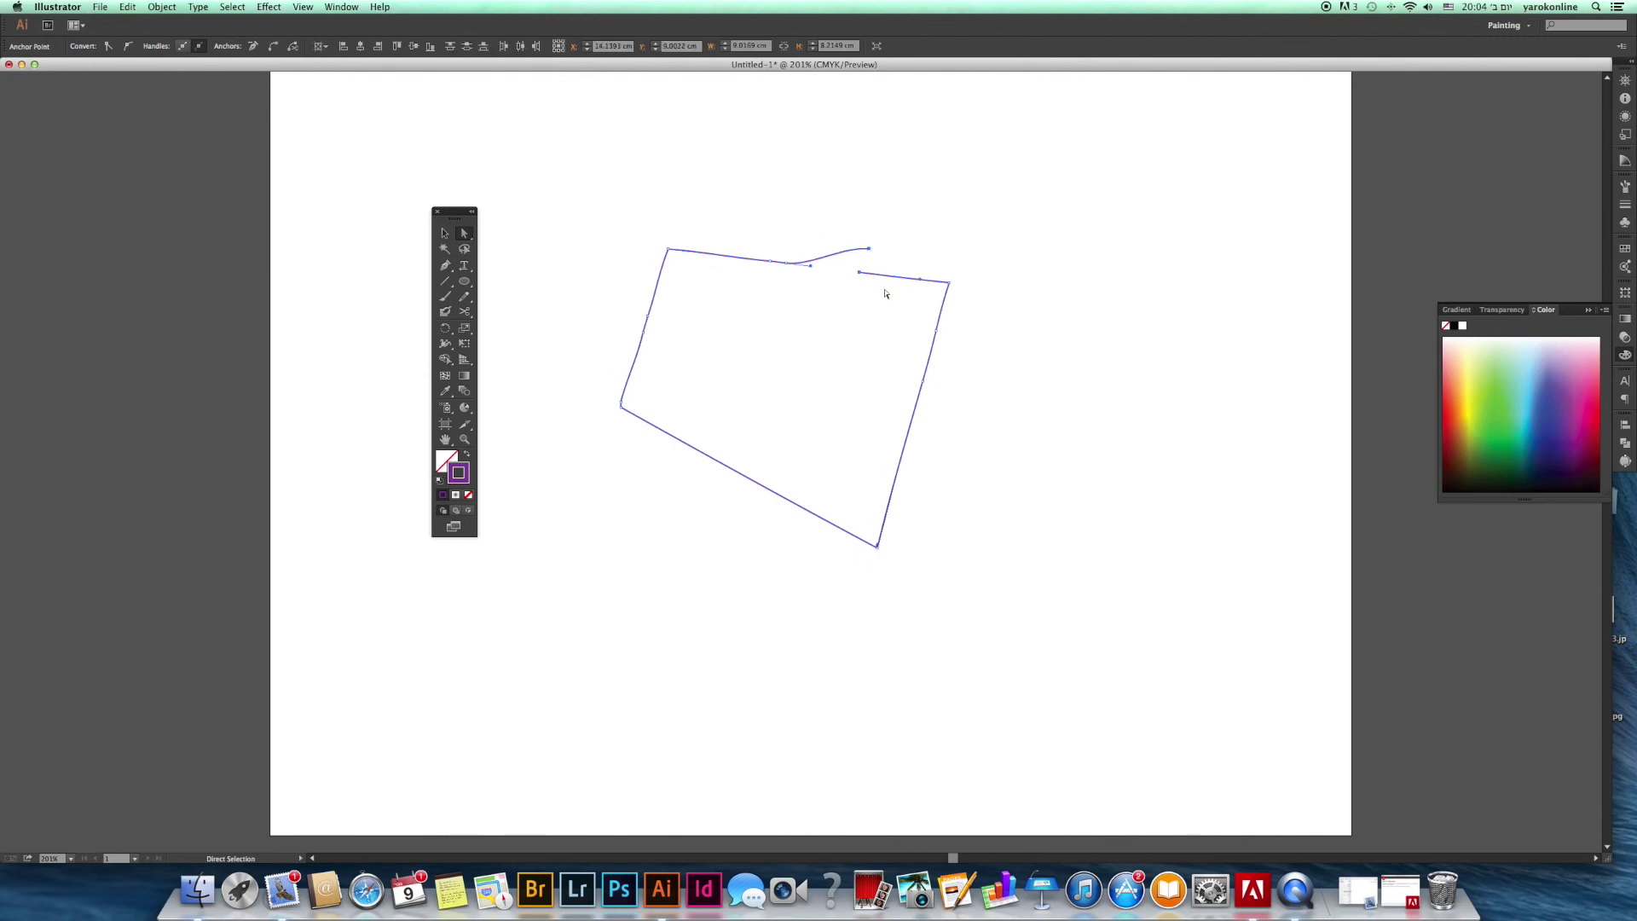
{"action": "key", "text": "super+j"}
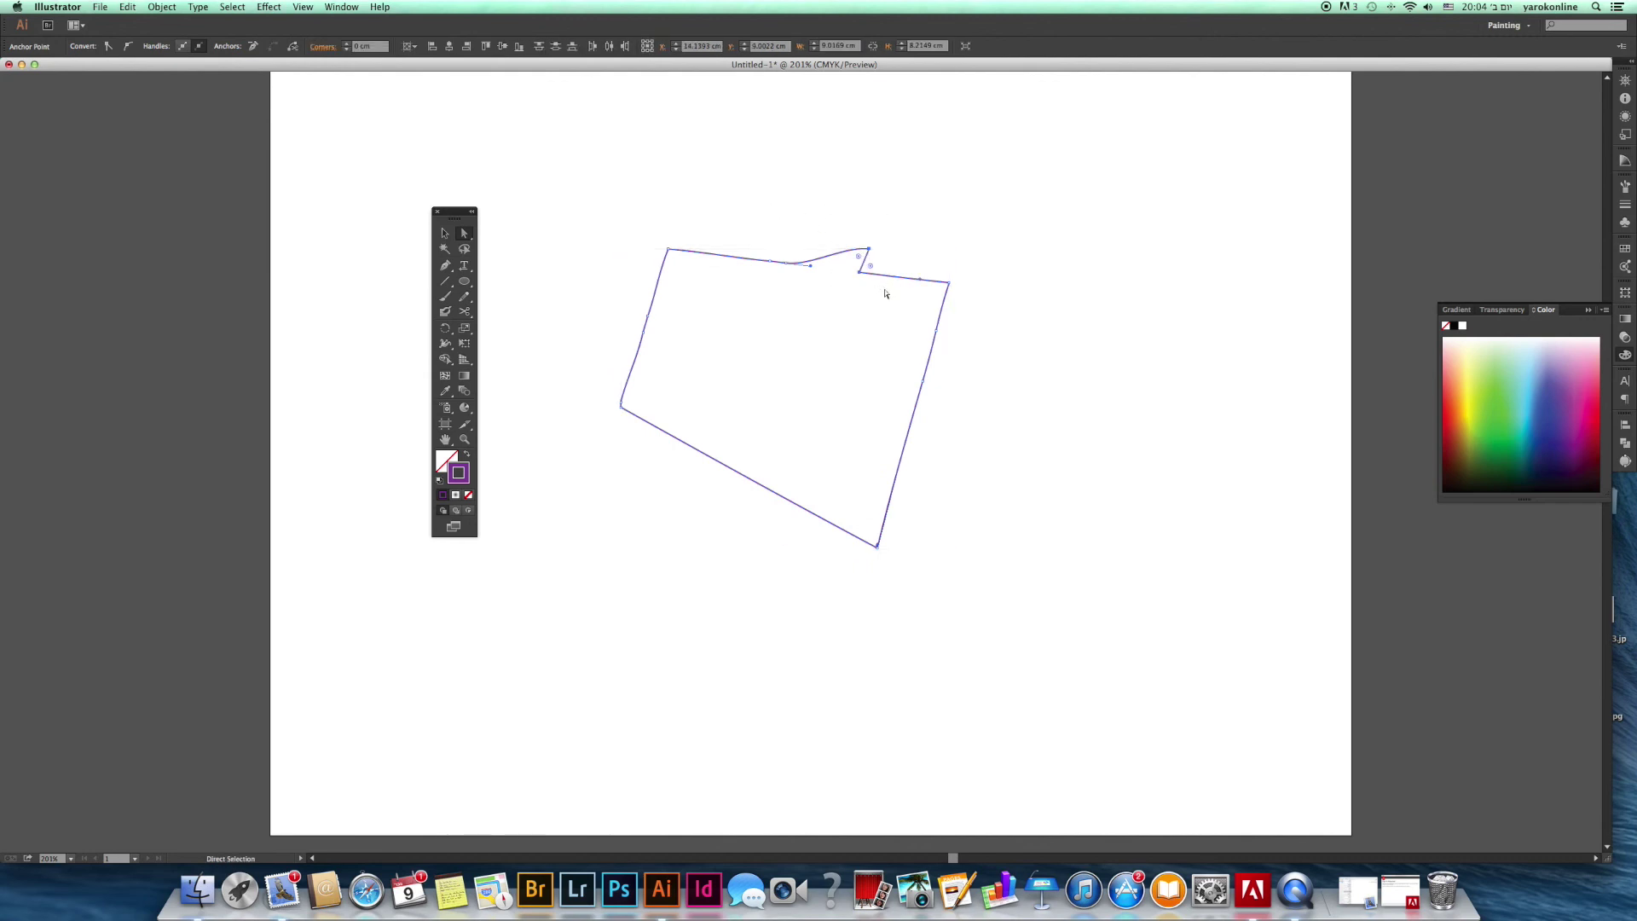
{"action": "left_click", "coordinate": [463, 311]}
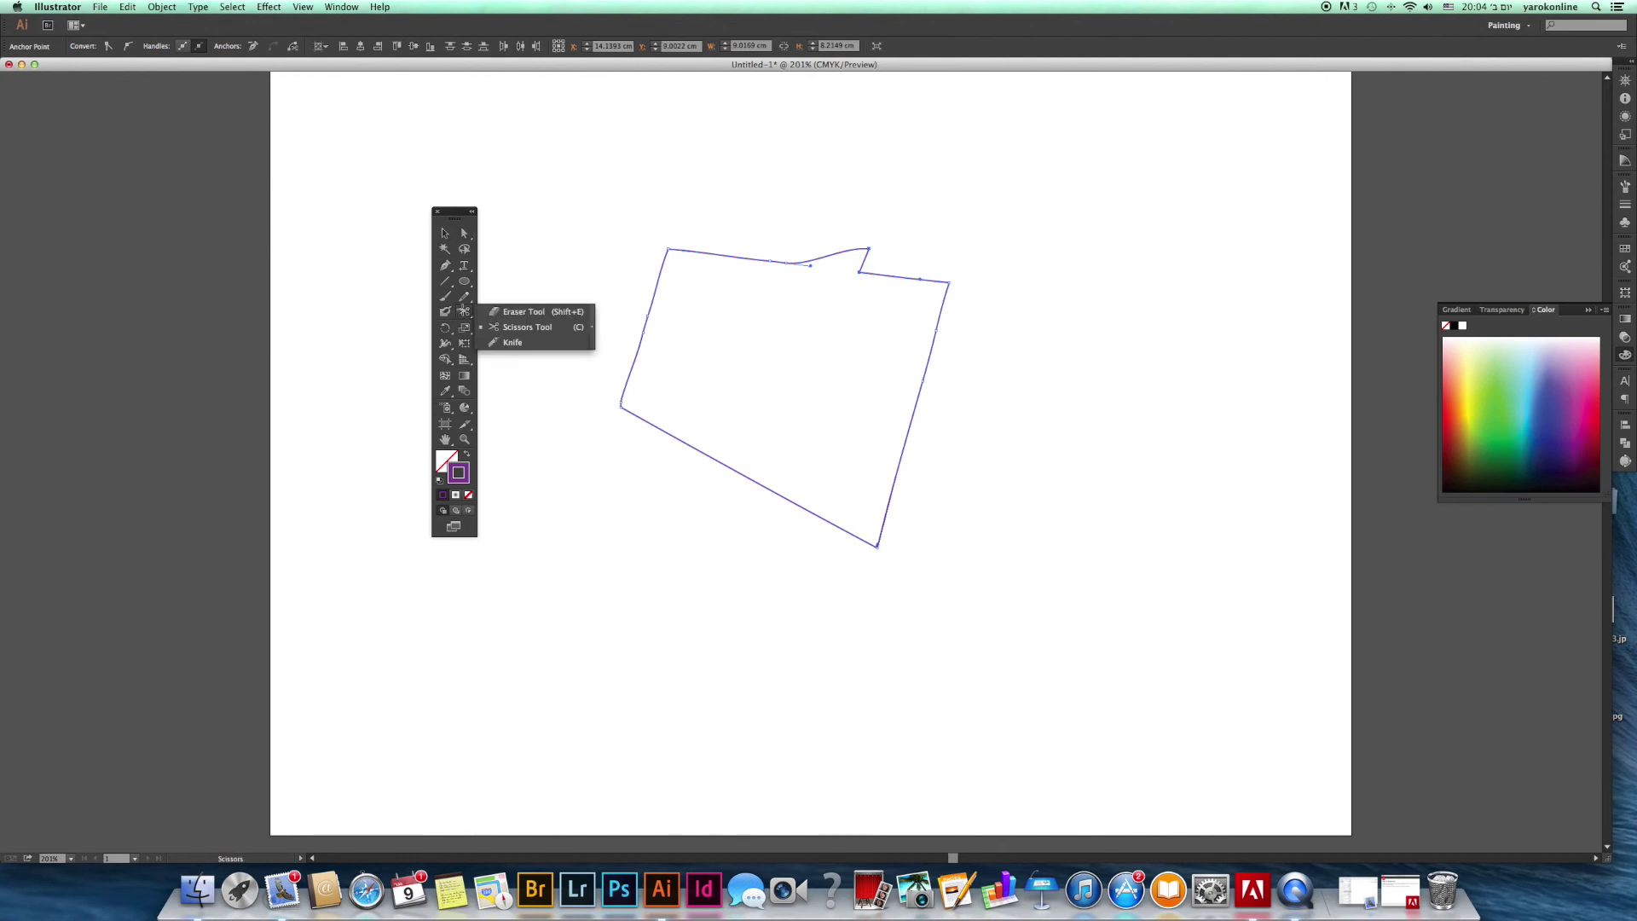
- Knife-slice into the lower-right edge, drag the cut anchor down-right, then deselect
{"action": "left_click", "coordinate": [512, 342]}
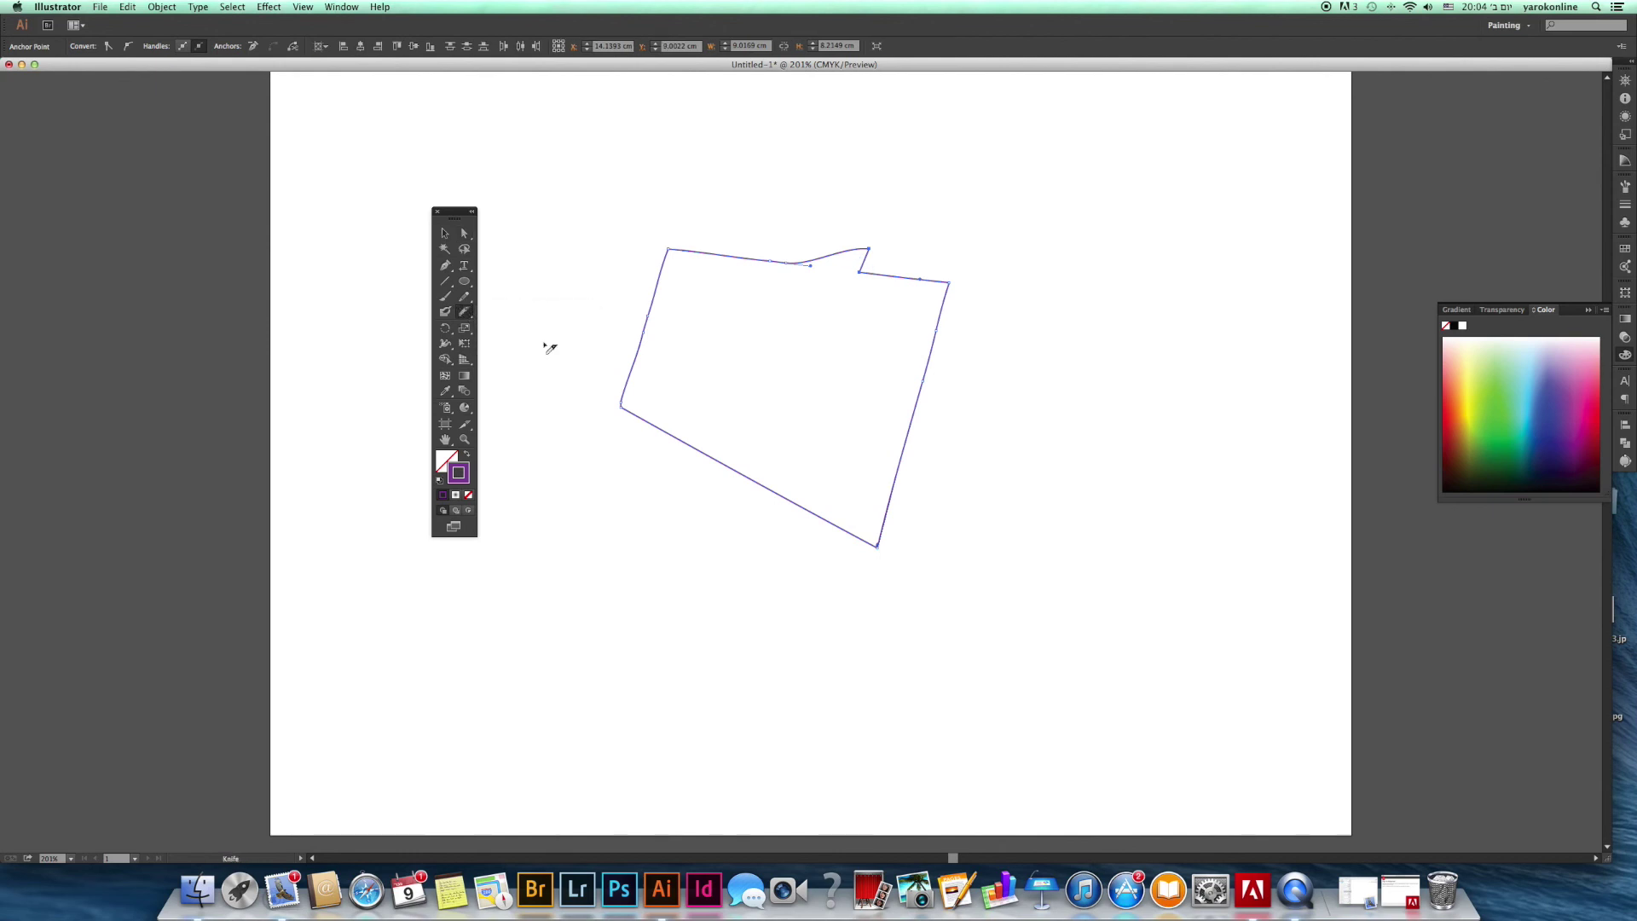
{"action": "left_click_drag", "start_coordinate": [917, 446], "coordinate": [831, 433]}
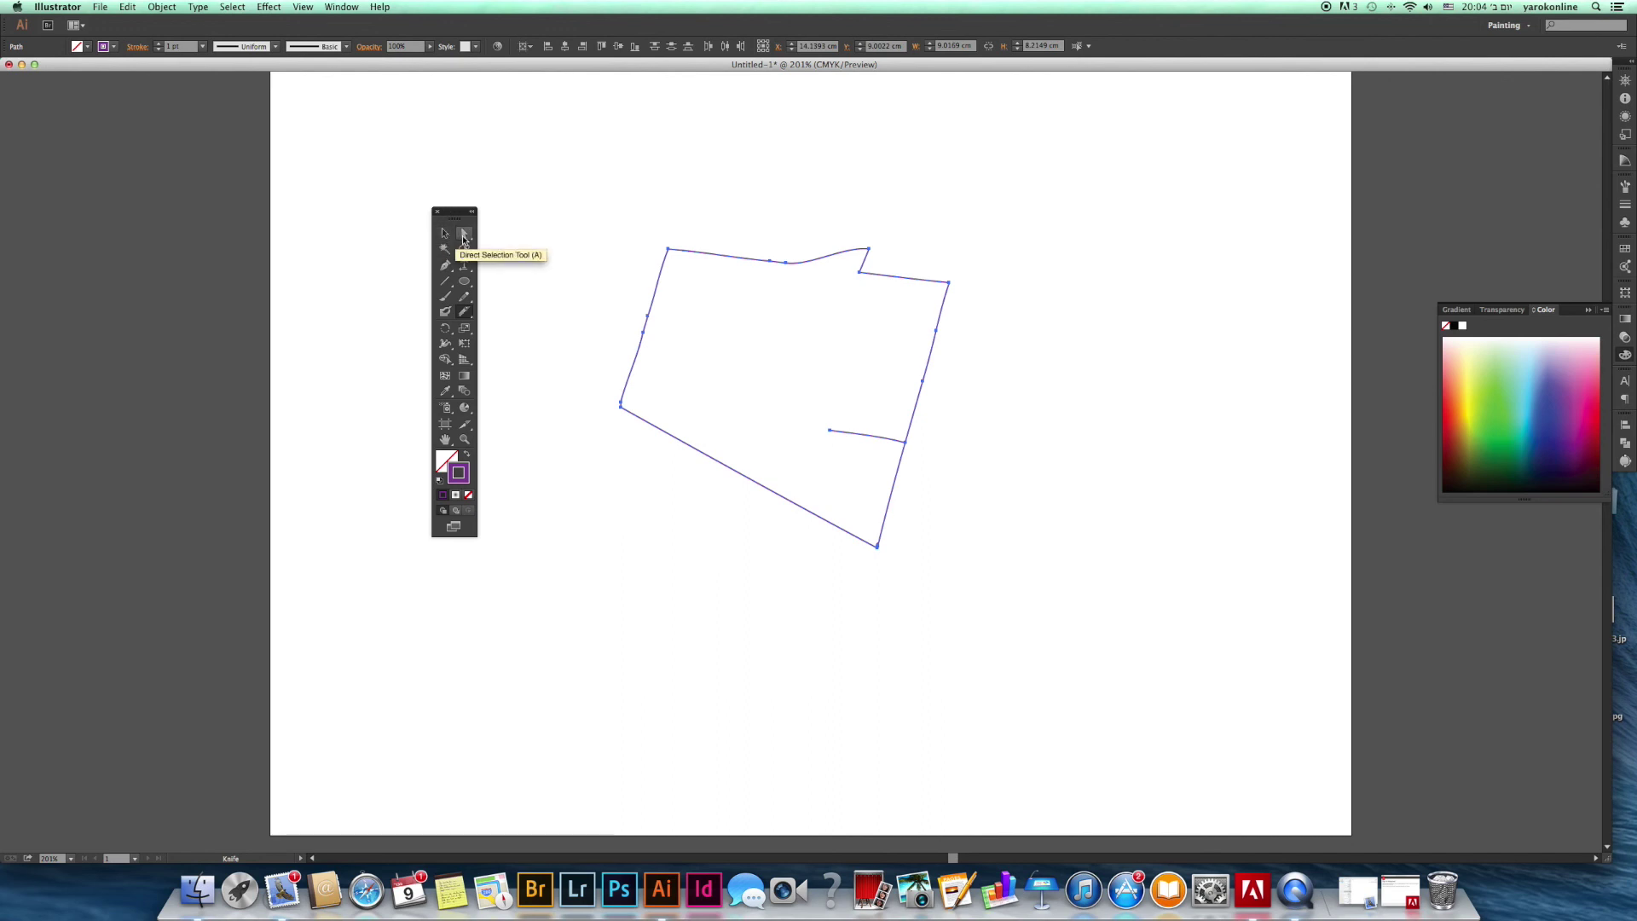
{"action": "left_click", "coordinate": [463, 238]}
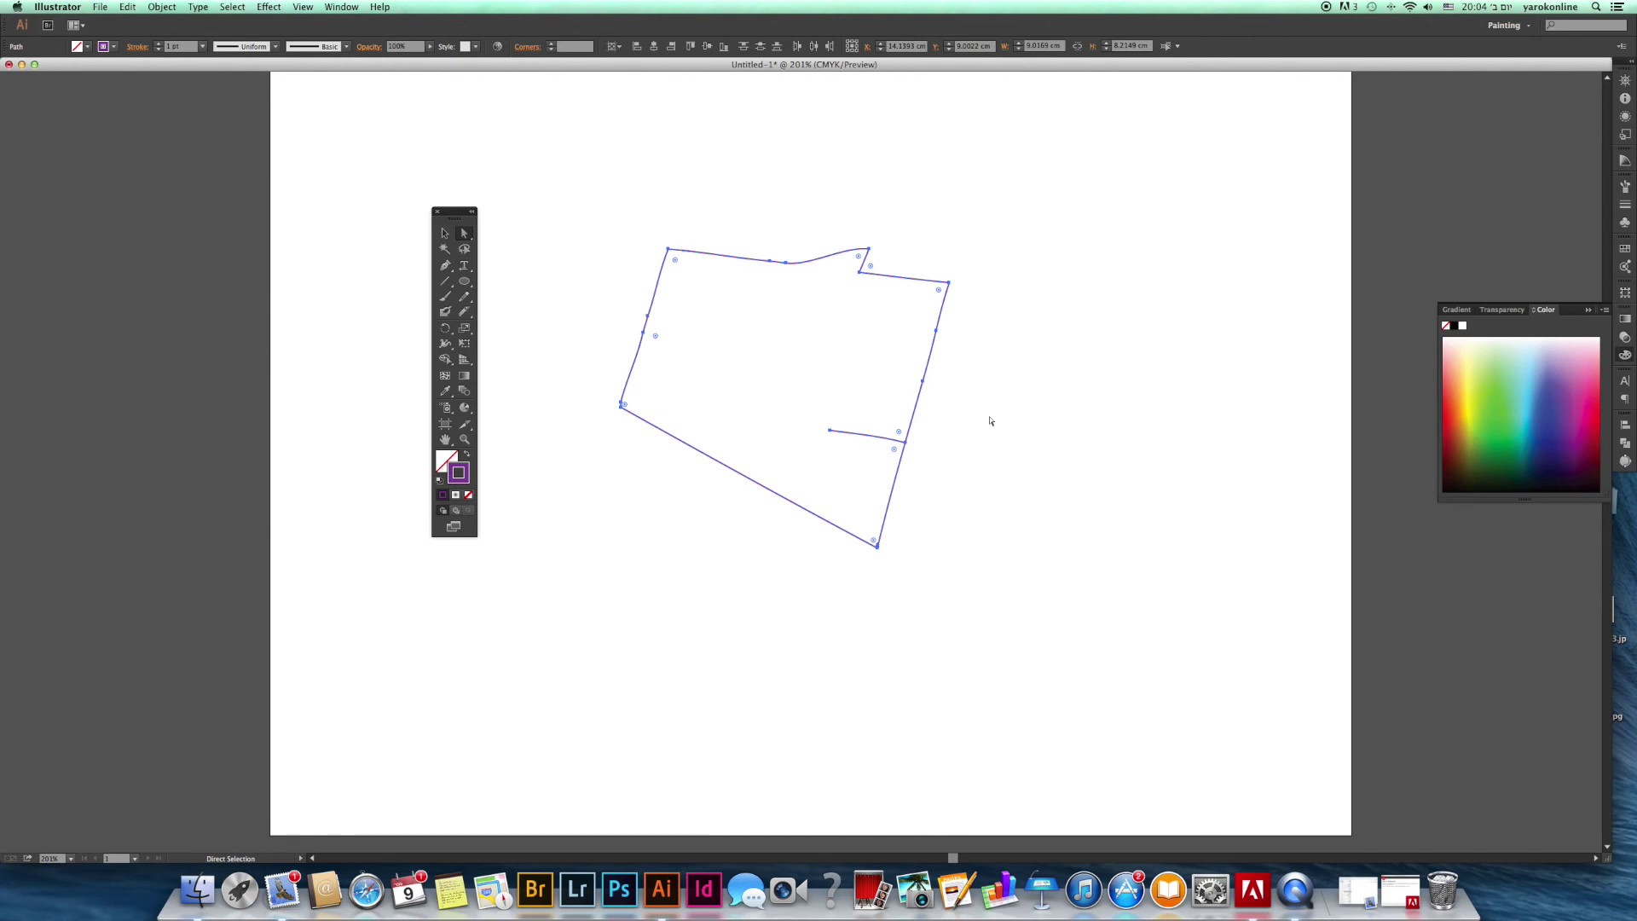
{"action": "left_click", "coordinate": [906, 443]}
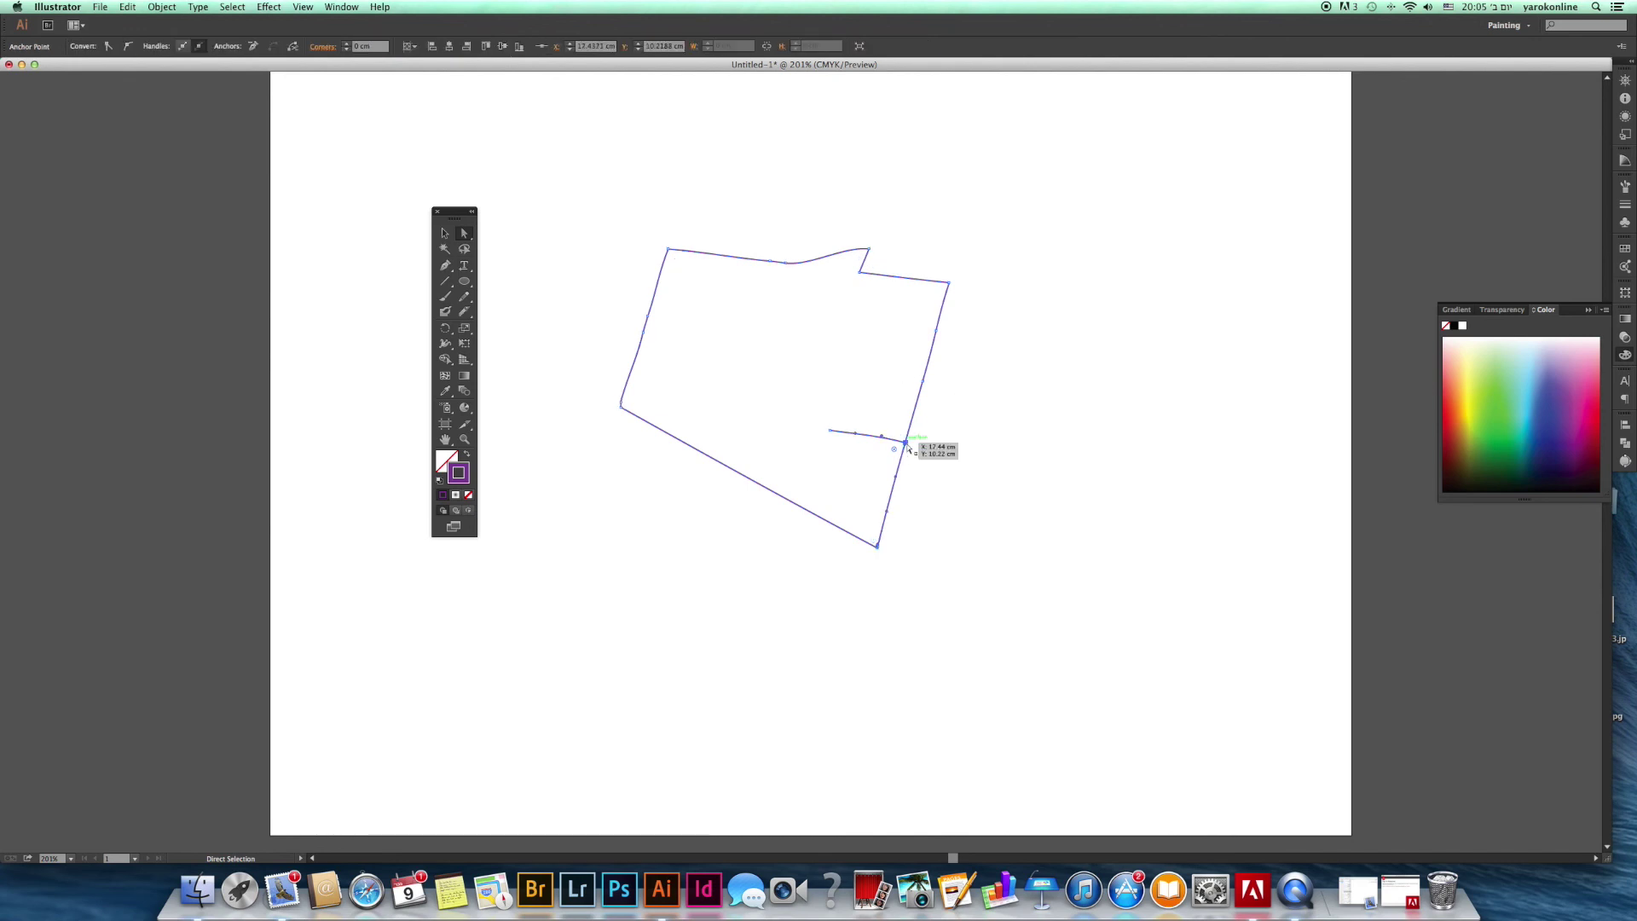
{"action": "left_click_drag", "start_coordinate": [908, 448], "coordinate": [922, 466]}
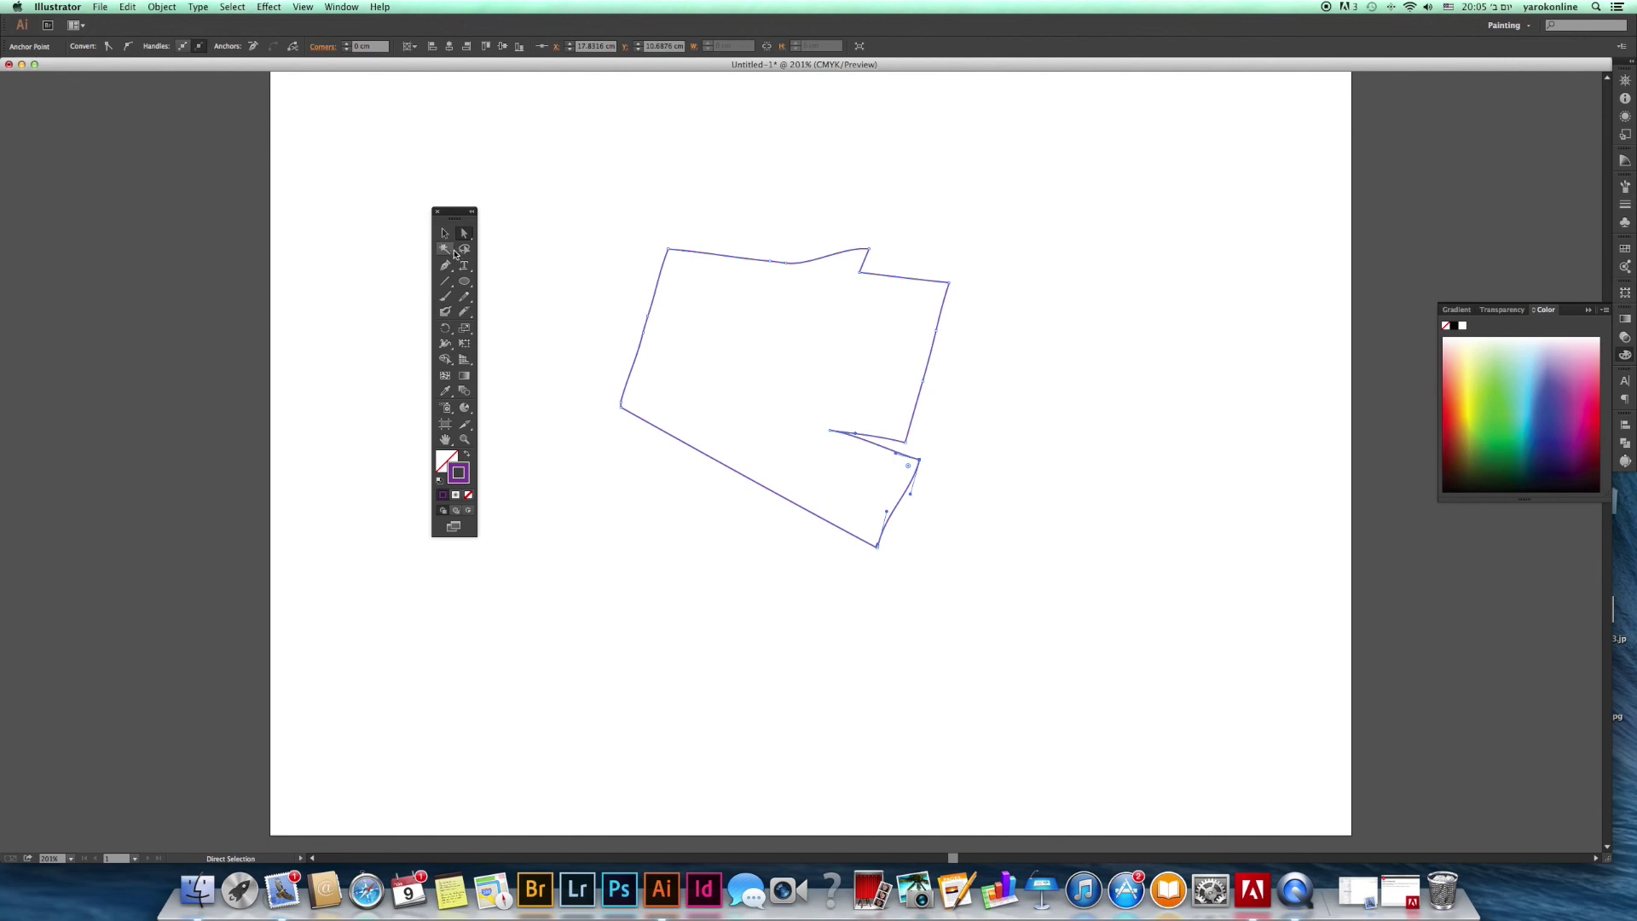
{"action": "key", "text": "v"}
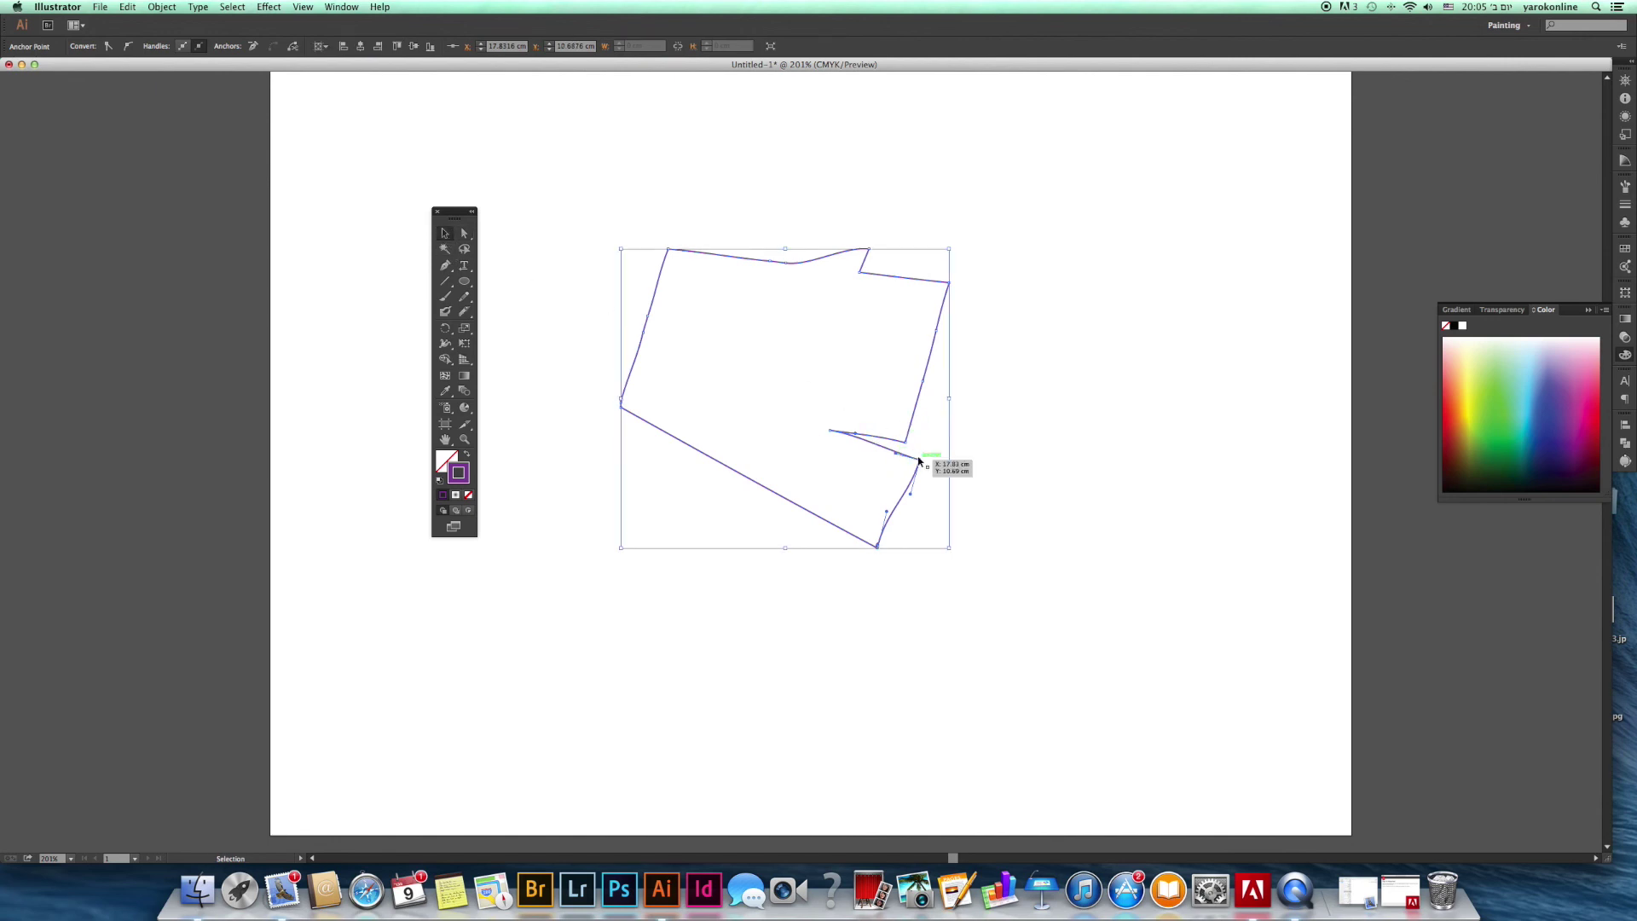
{"action": "left_click", "coordinate": [1033, 444]}
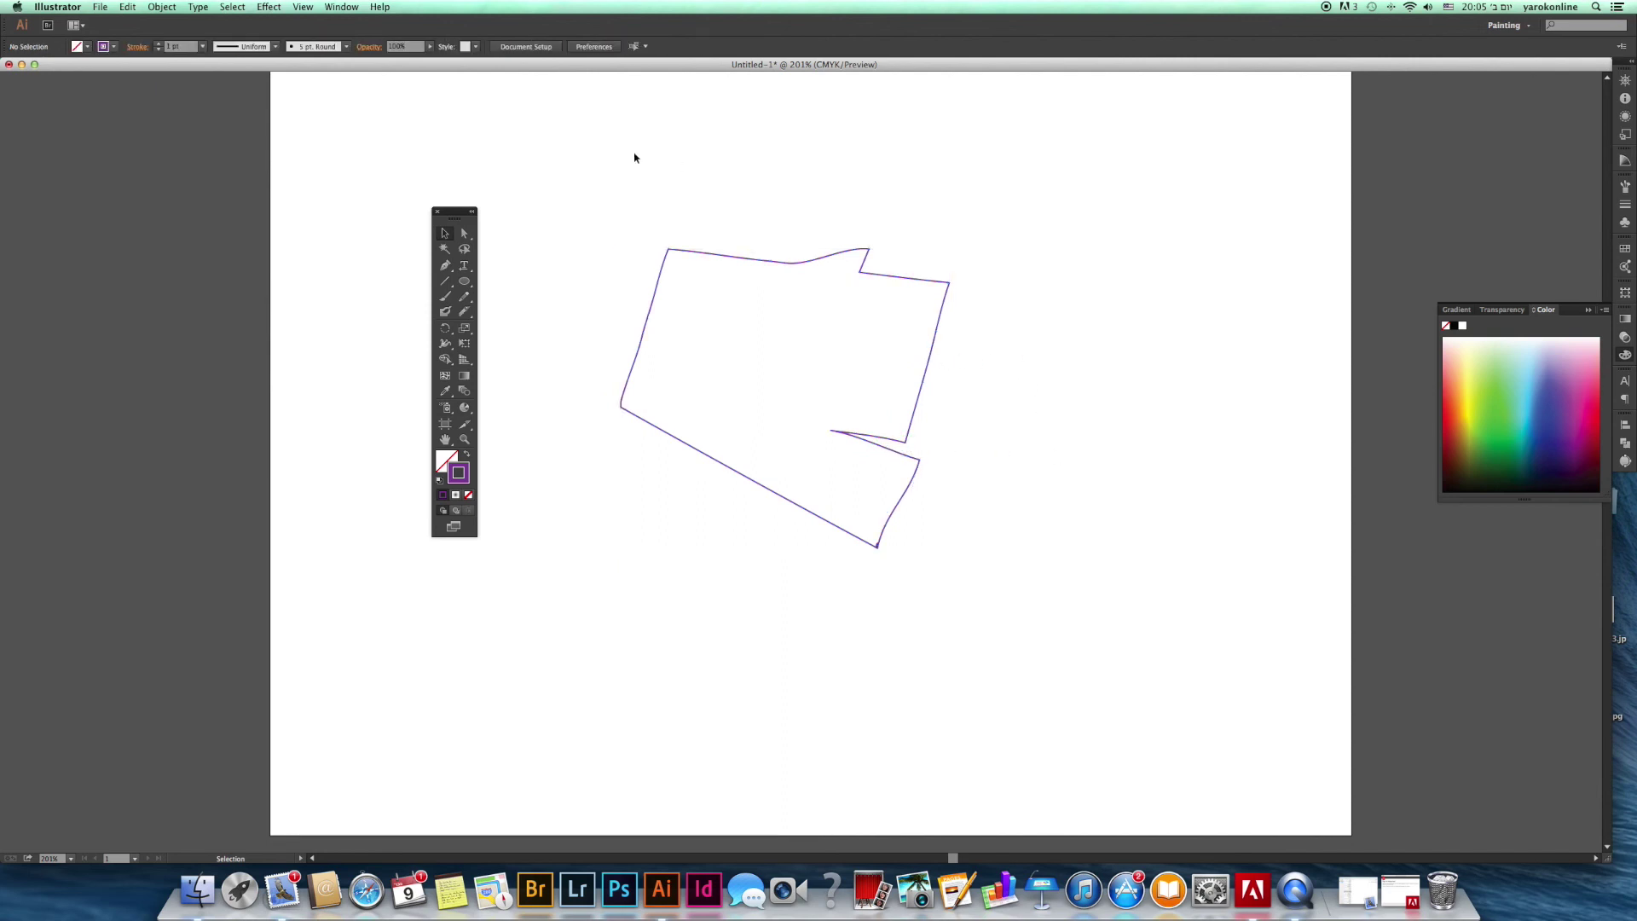
{"action": "left_click_drag", "start_coordinate": [465, 312], "coordinate": [523, 312]}
{"action": "left_click", "coordinate": [445, 236]}
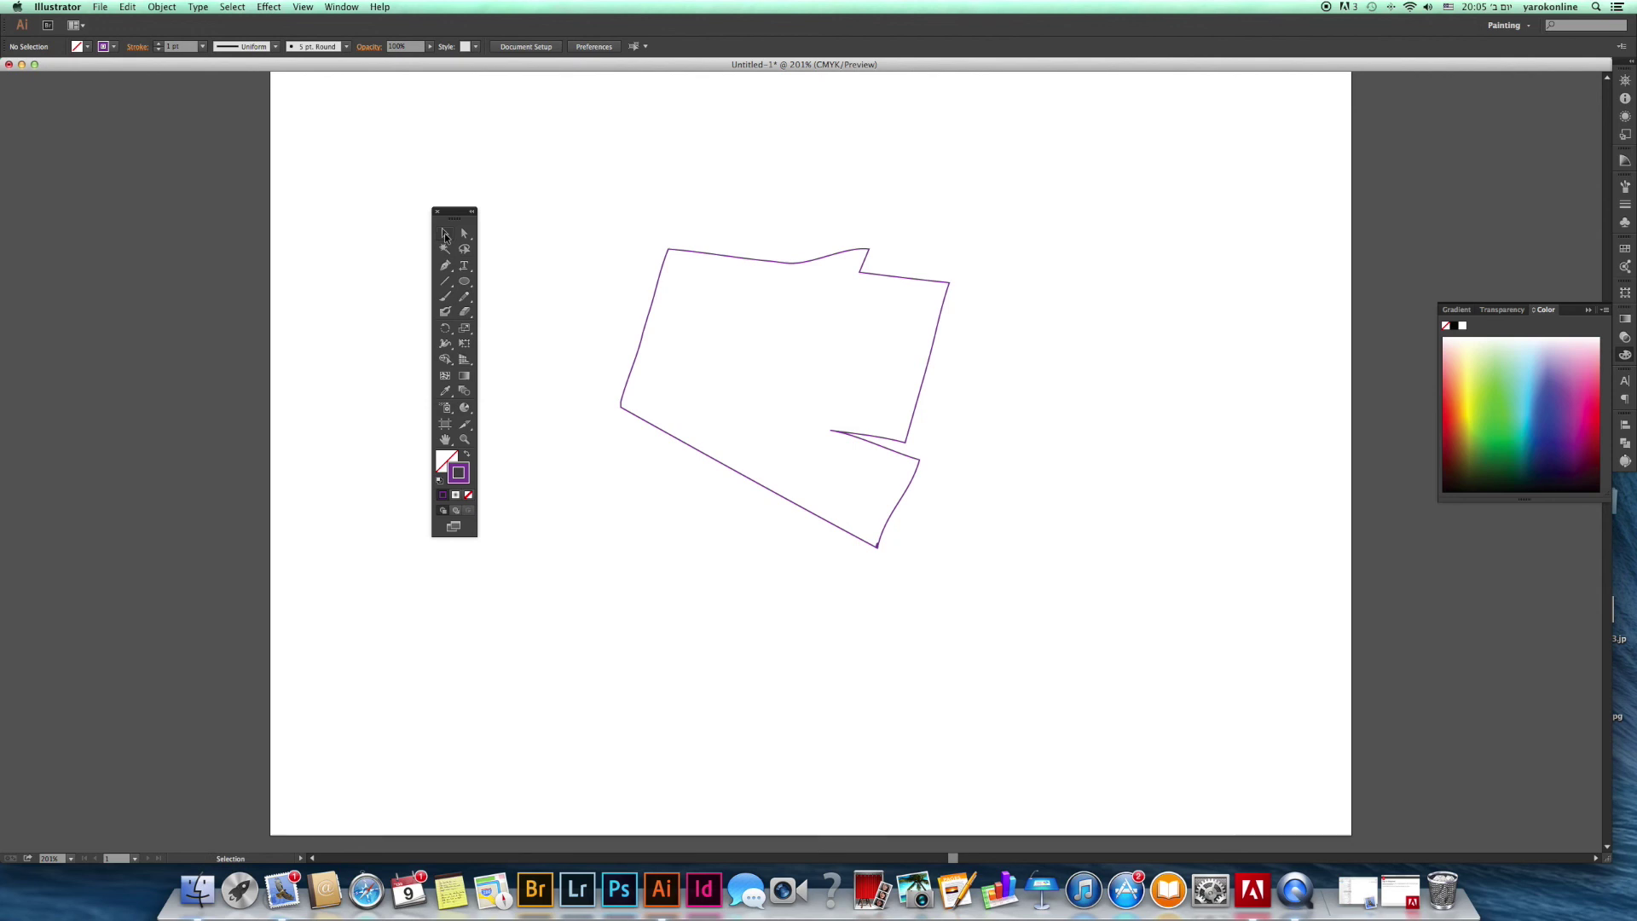